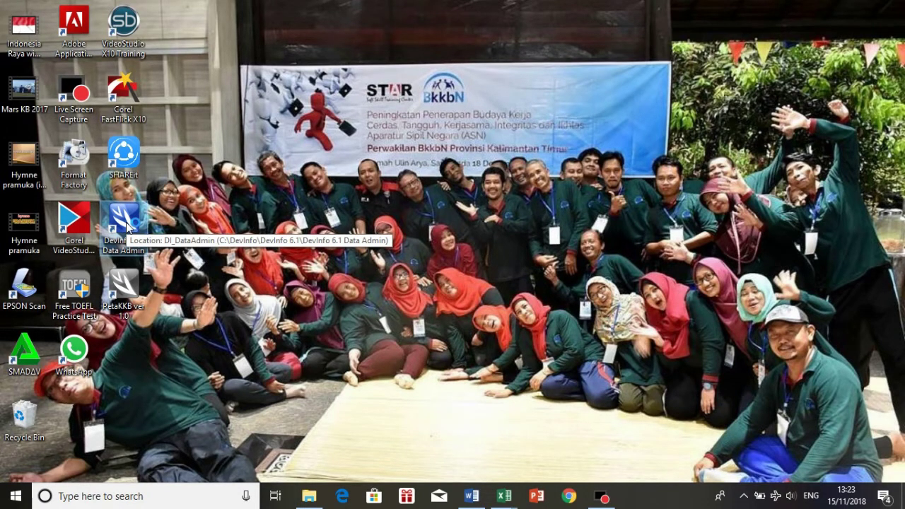
Open DevInfo 6.1 Data Admin and create a new template.
{"action": "double_click", "coordinate": [128, 225]}
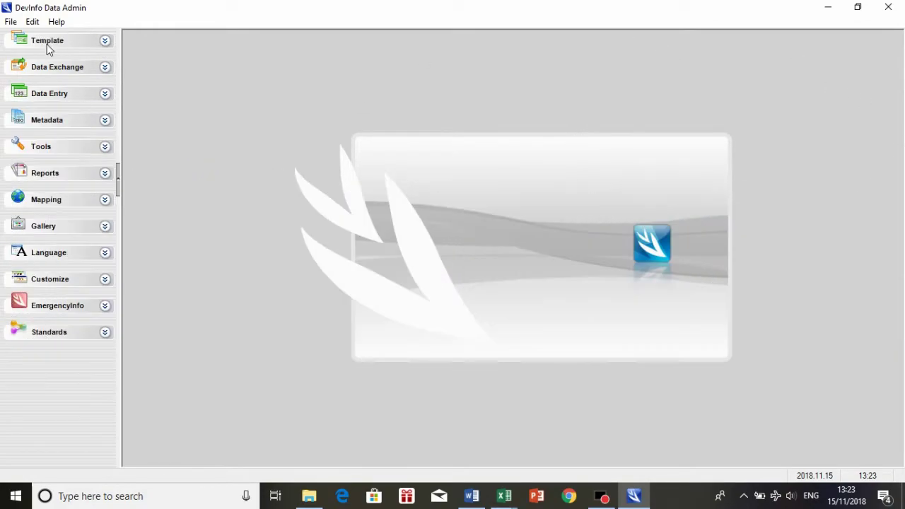
{"action": "left_click", "coordinate": [105, 41]}
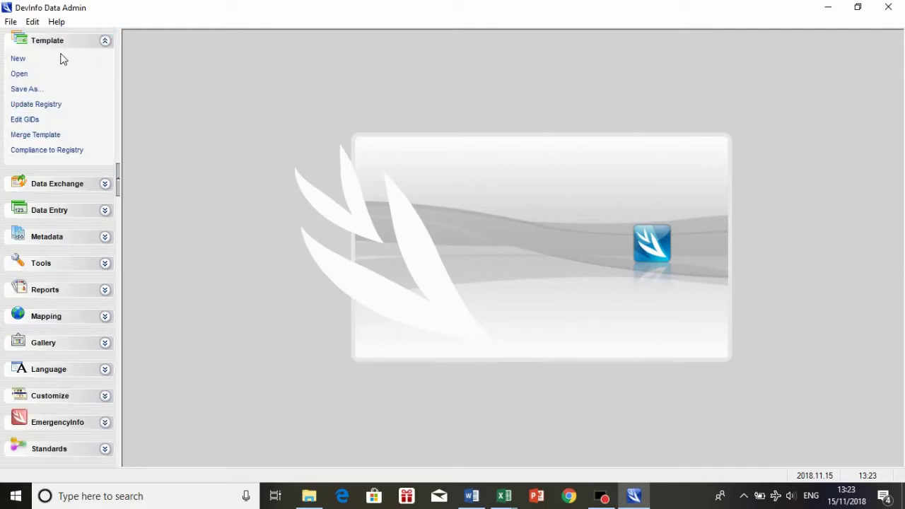
{"action": "left_click", "coordinate": [17, 59]}
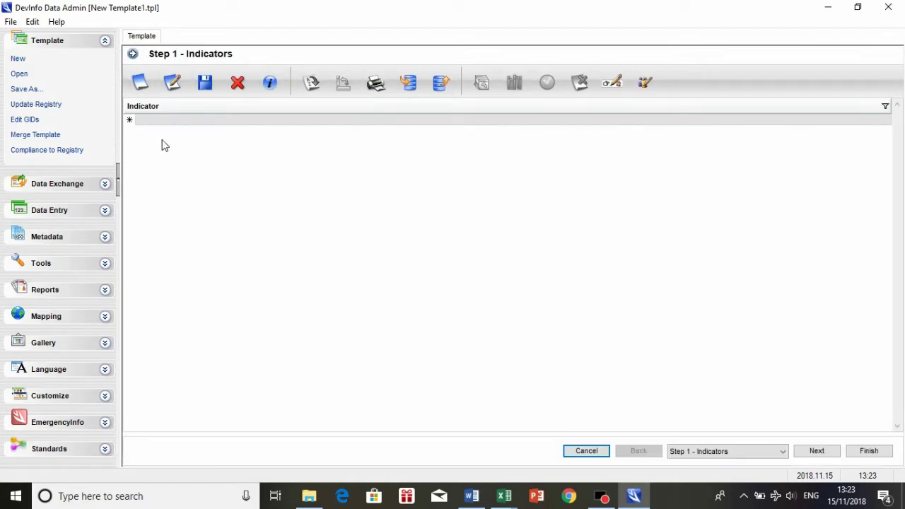
Add the indicators BKB, BKR, BKL and UPPKS to the template's indicator list.
{"action": "left_click", "coordinate": [148, 119]}
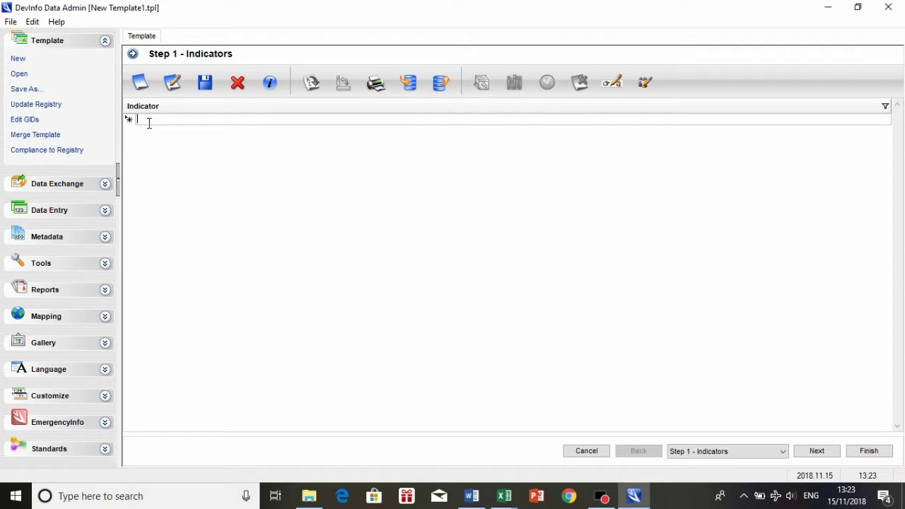
{"action": "type", "text": "BKB"}
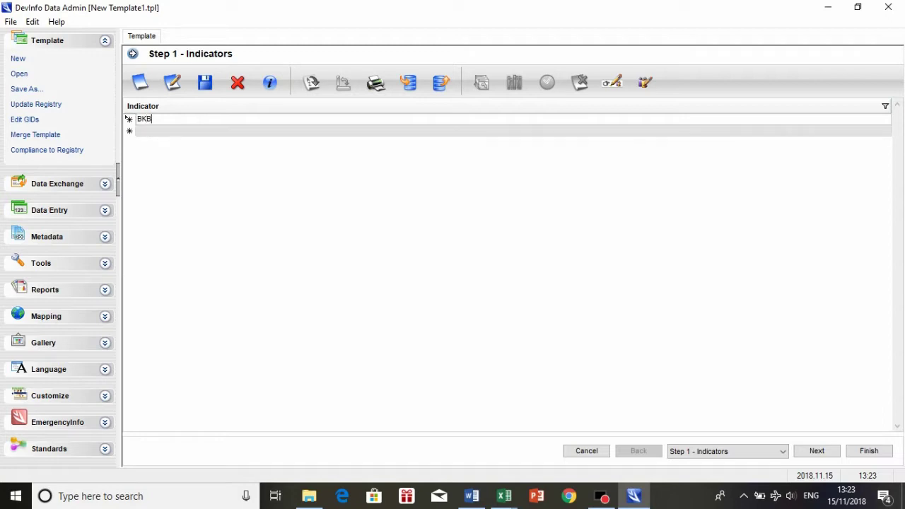
{"action": "left_click", "coordinate": [150, 129]}
{"action": "type", "text": "BK"}
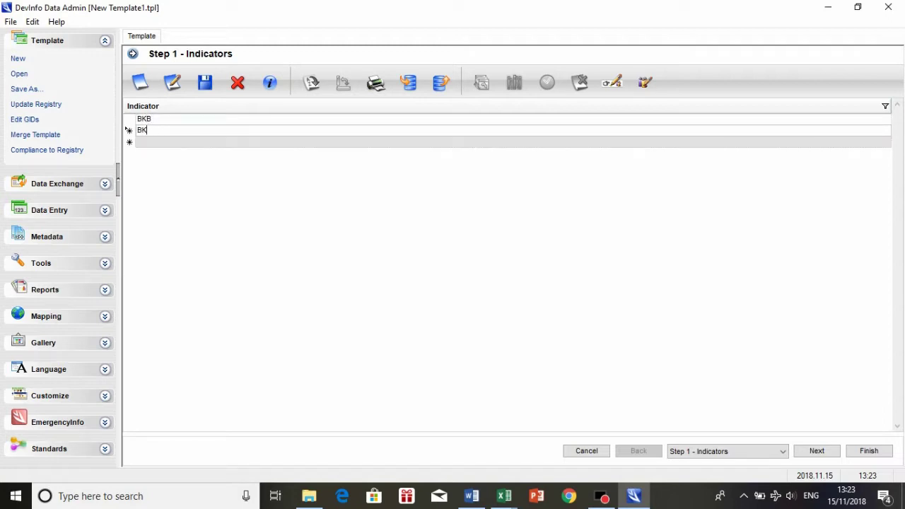
{"action": "type", "text": "R"}
{"action": "left_click", "coordinate": [142, 142]}
{"action": "type", "text": "BKL"}
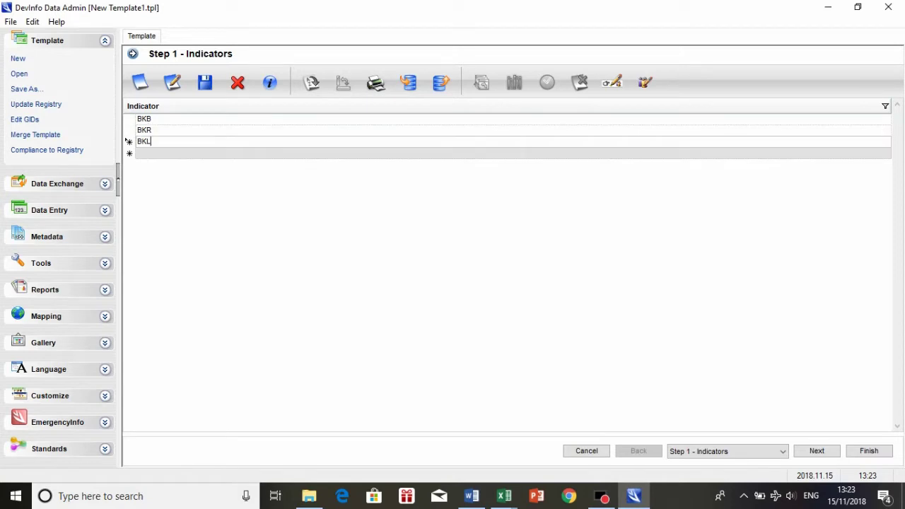
{"action": "key", "text": "Return"}
{"action": "type", "text": "UPPKS"}
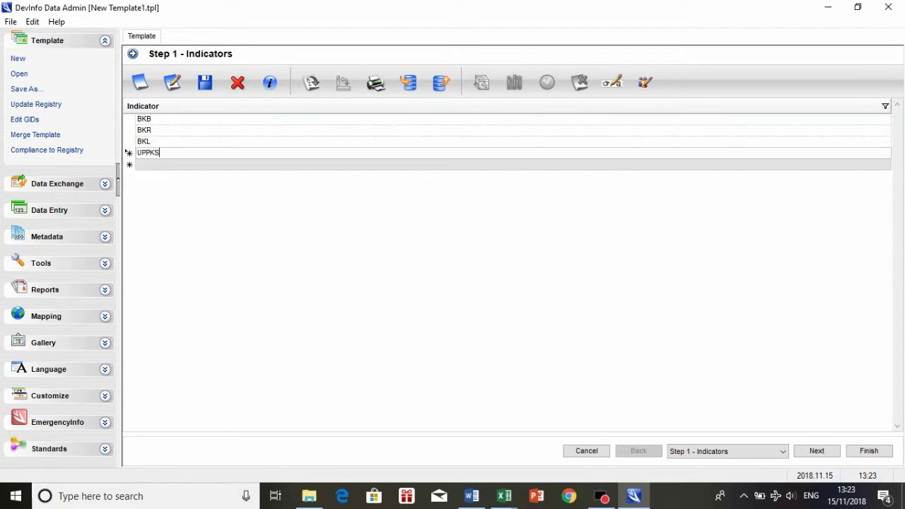
{"action": "key", "text": "Return"}
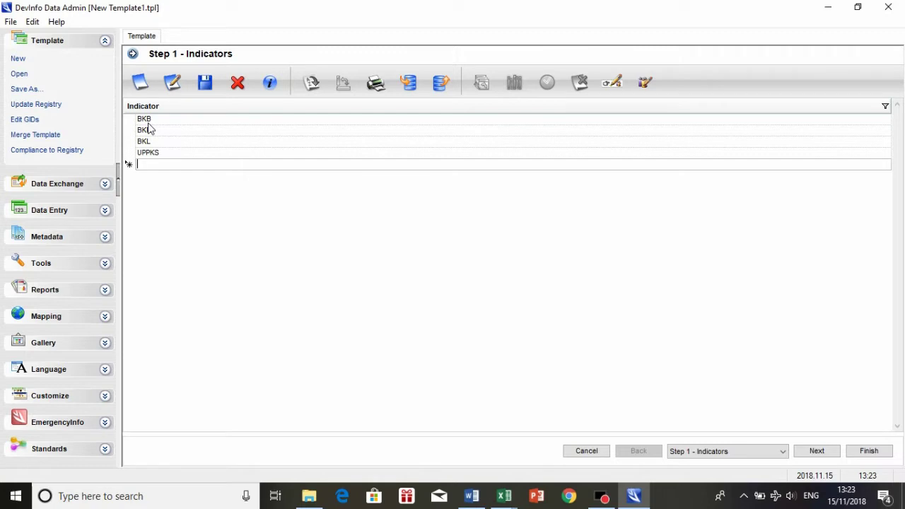
Add the indicators PIK-R, CPR and MKJP below UPPKS in the indicator list.
{"action": "type", "text": "PIK"}
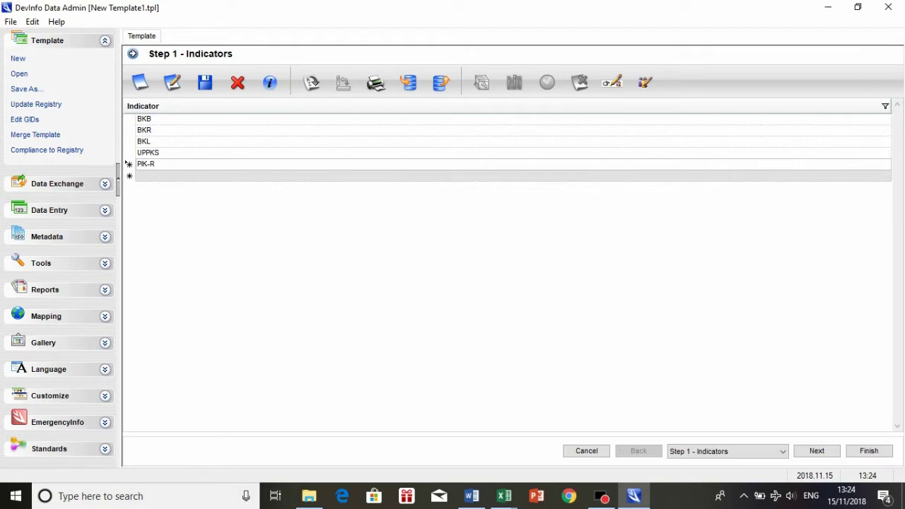
{"action": "type", "text": "-R"}
{"action": "key", "text": "Return"}
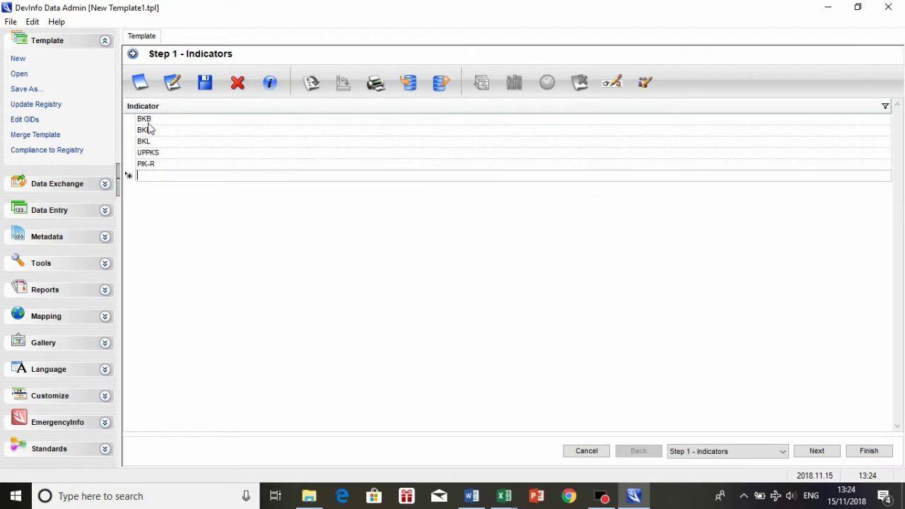
{"action": "type", "text": "CPR"}
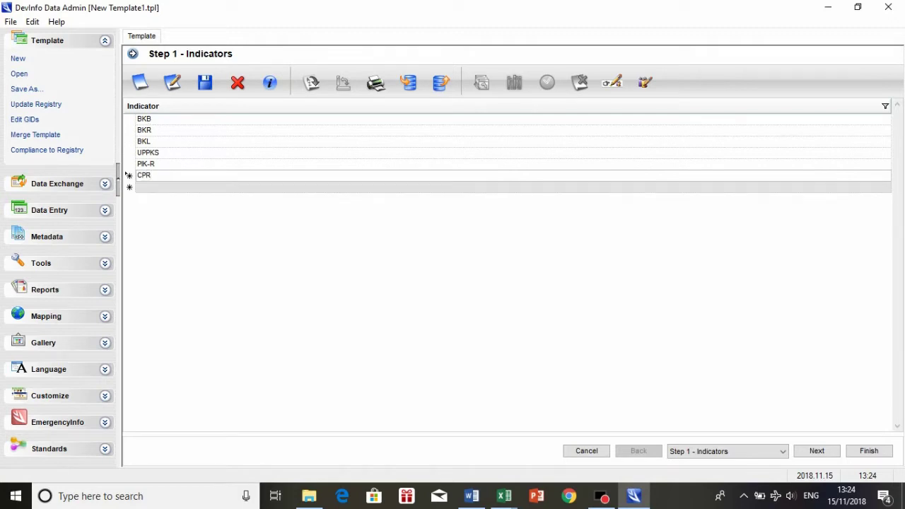
{"action": "key", "text": "Return"}
{"action": "type", "text": "MKJP"}
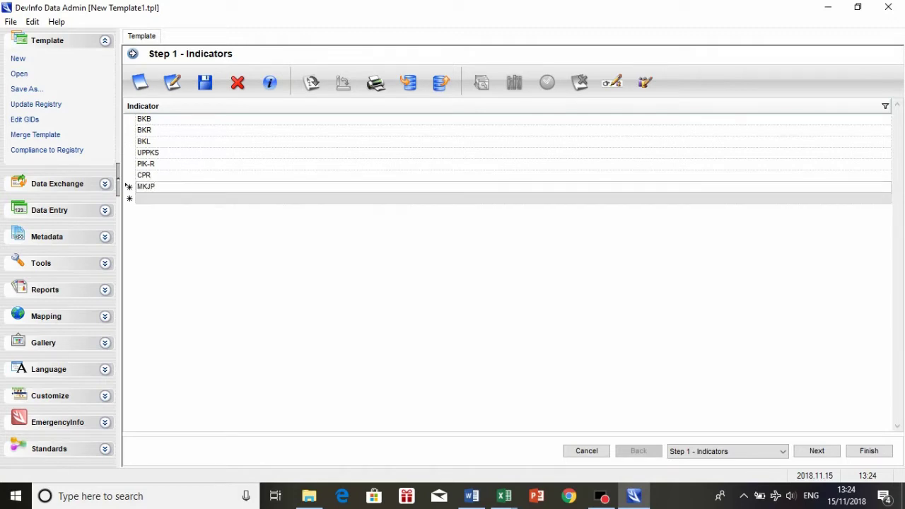
{"action": "key", "text": "Return"}
Add the indicators Unmet Need and Jumlah Keluarga at the end of the indicator list.
{"action": "type", "text": "Unme"}
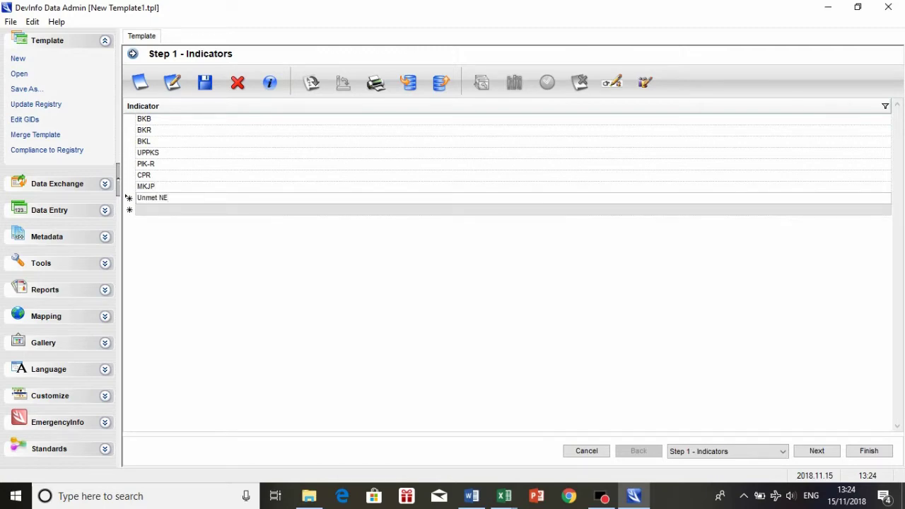
{"action": "type", "text": "t Need"}
{"action": "key", "text": "Return"}
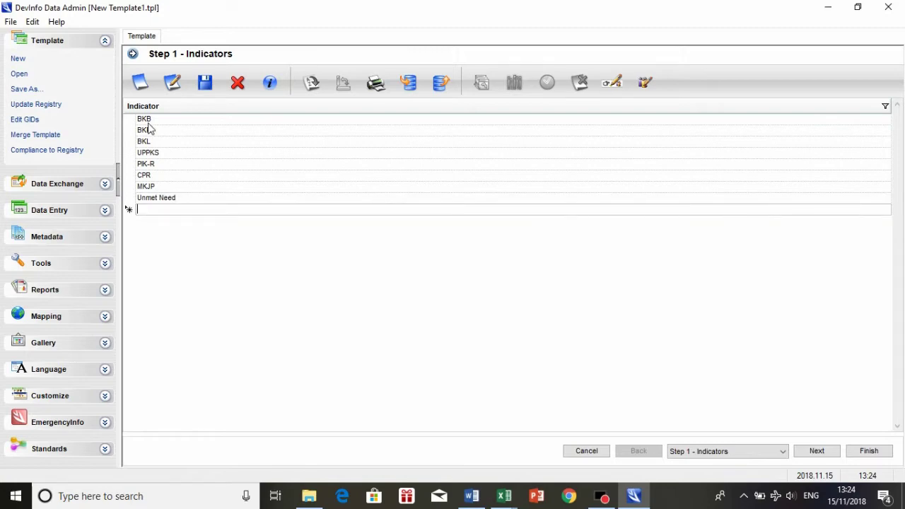
{"action": "type", "text": "J"}
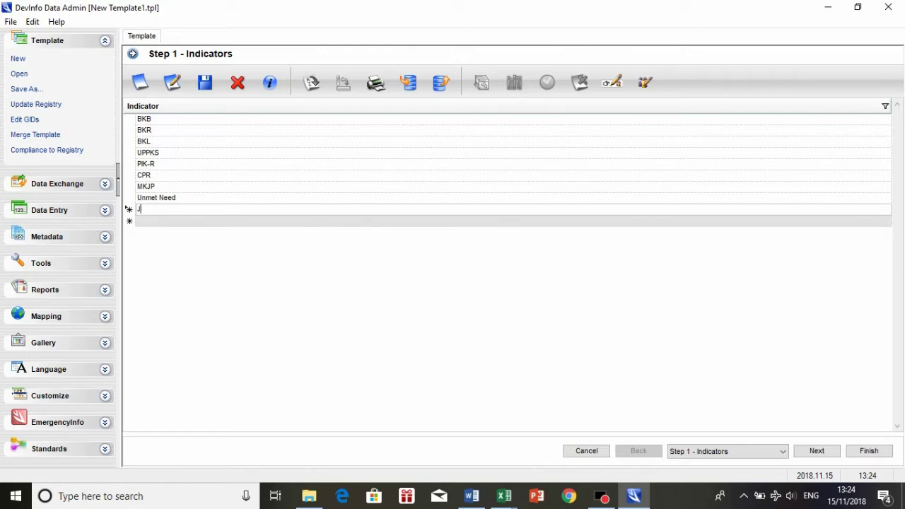
{"action": "type", "text": "Uumlah Keluarga"}
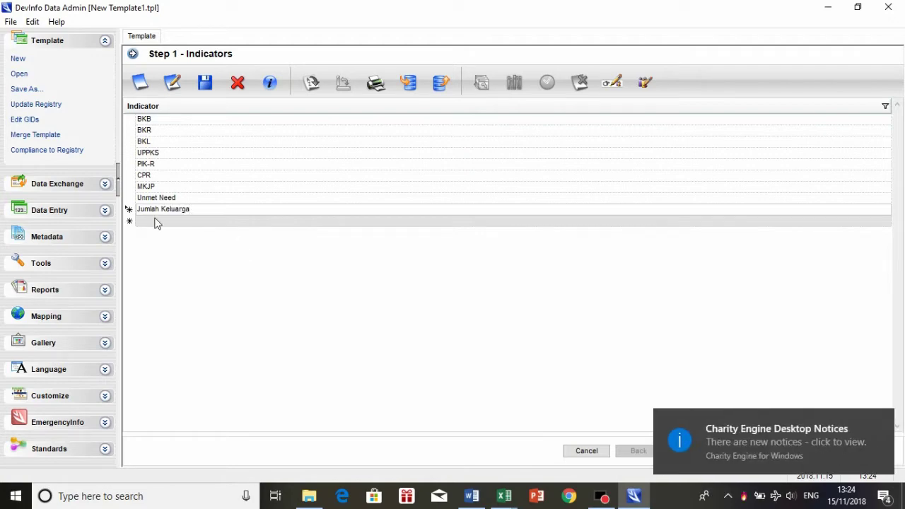
Create a new unit named % while modifying the units of the BKB indicator.
{"action": "left_click", "coordinate": [128, 119]}
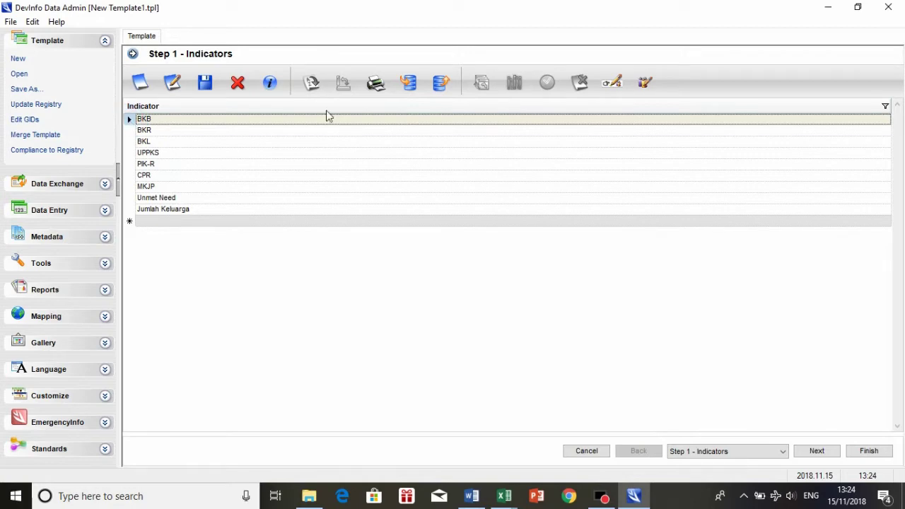
{"action": "left_click", "coordinate": [614, 85]}
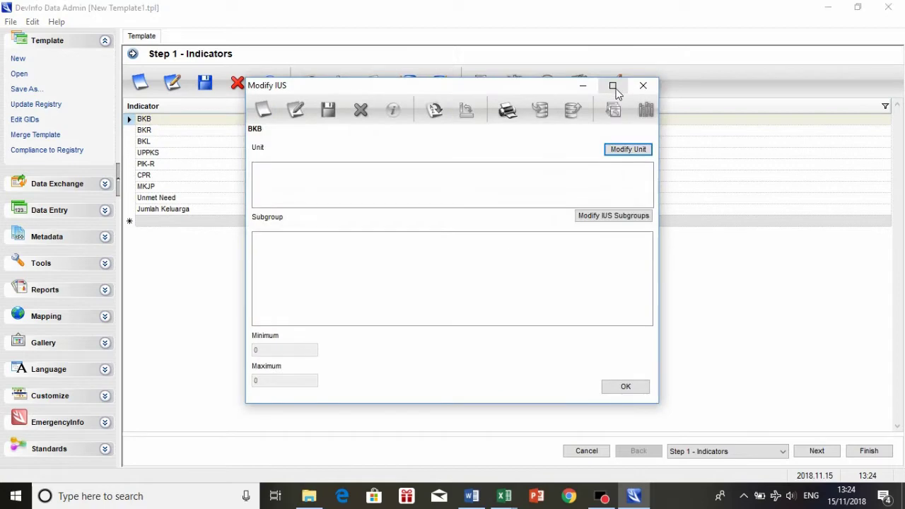
{"action": "left_click", "coordinate": [622, 152]}
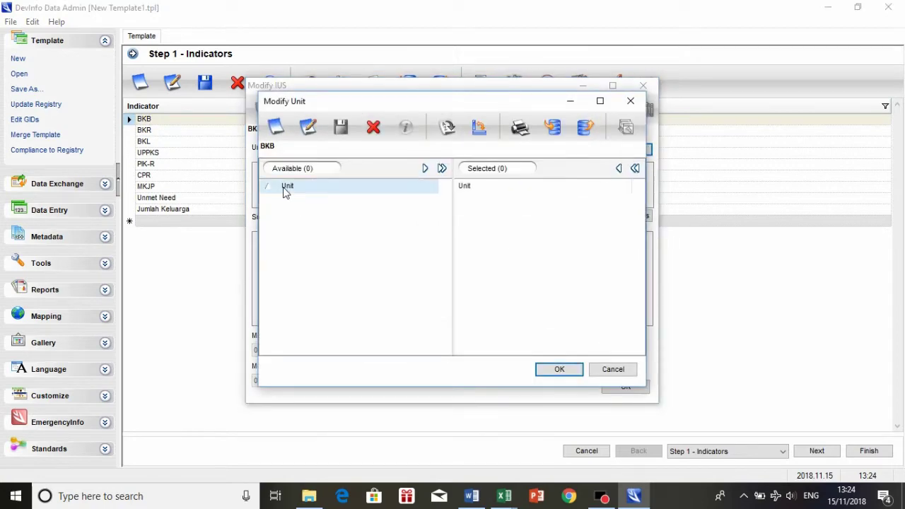
{"action": "left_click", "coordinate": [275, 129]}
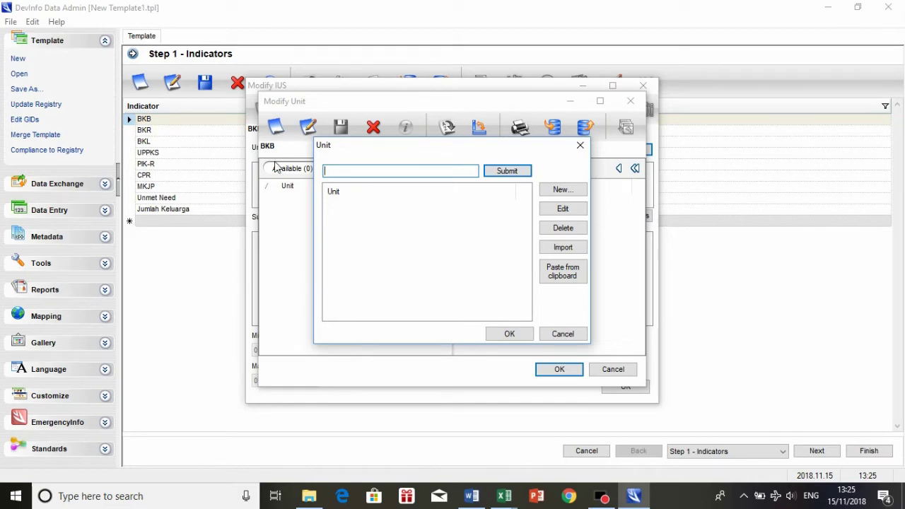
{"action": "type", "text": "%"}
{"action": "left_click", "coordinate": [509, 172]}
{"action": "left_click", "coordinate": [351, 207]}
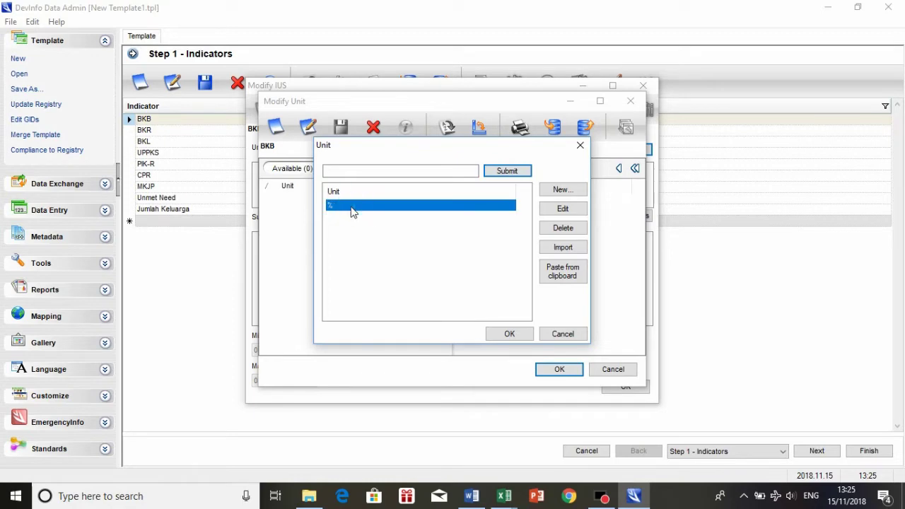
{"action": "left_click", "coordinate": [507, 336]}
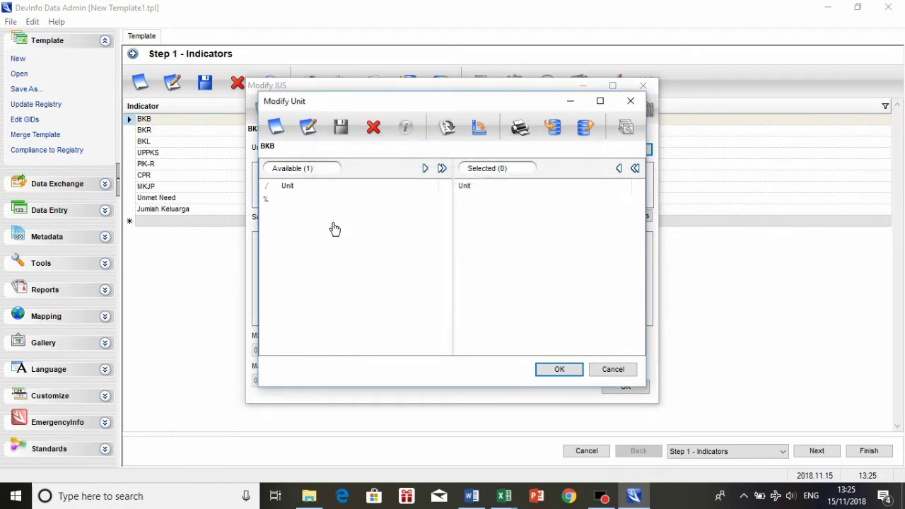
Assign the % unit to the BKB indicator and enable it in the indicator's unit list.
{"action": "double_click", "coordinate": [275, 205]}
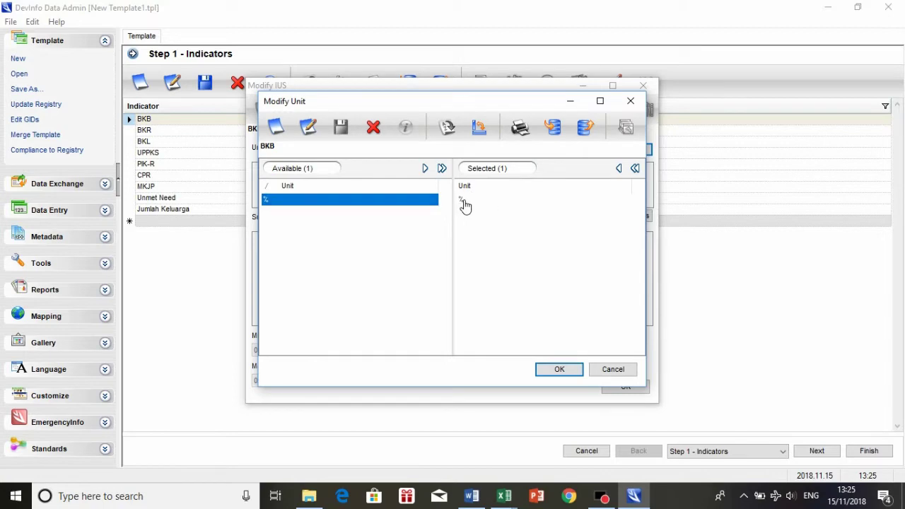
{"action": "left_click", "coordinate": [559, 369]}
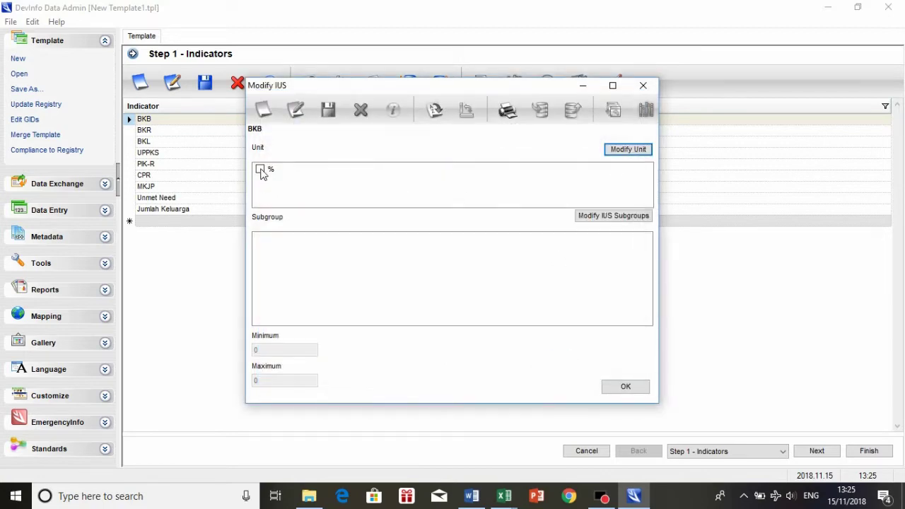
{"action": "left_click", "coordinate": [260, 171]}
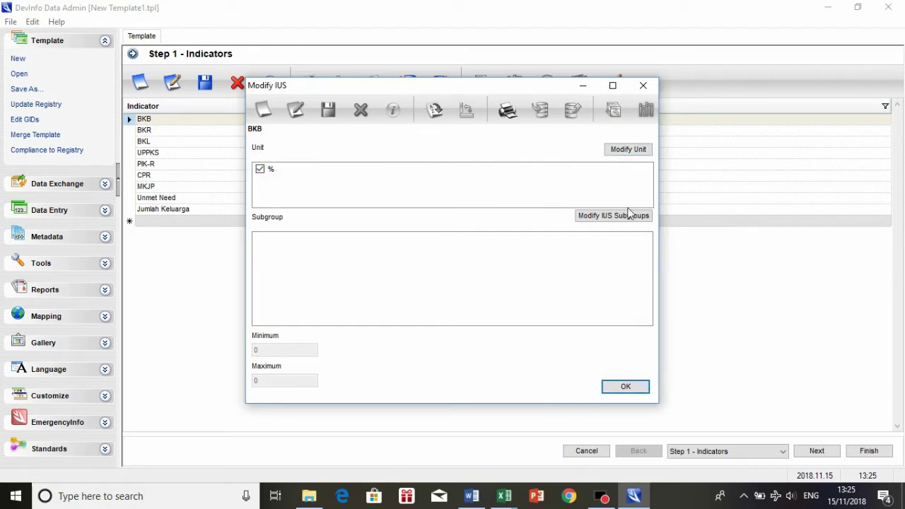
Create a subgroup item named Persen under the Other dimension for BKB's % unit.
{"action": "left_click", "coordinate": [605, 217]}
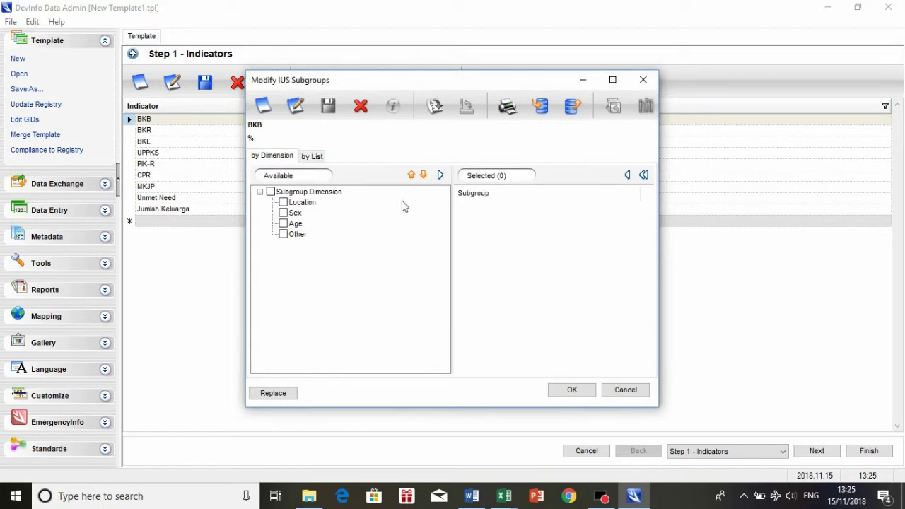
{"action": "left_click", "coordinate": [284, 234]}
{"action": "left_click", "coordinate": [285, 234]}
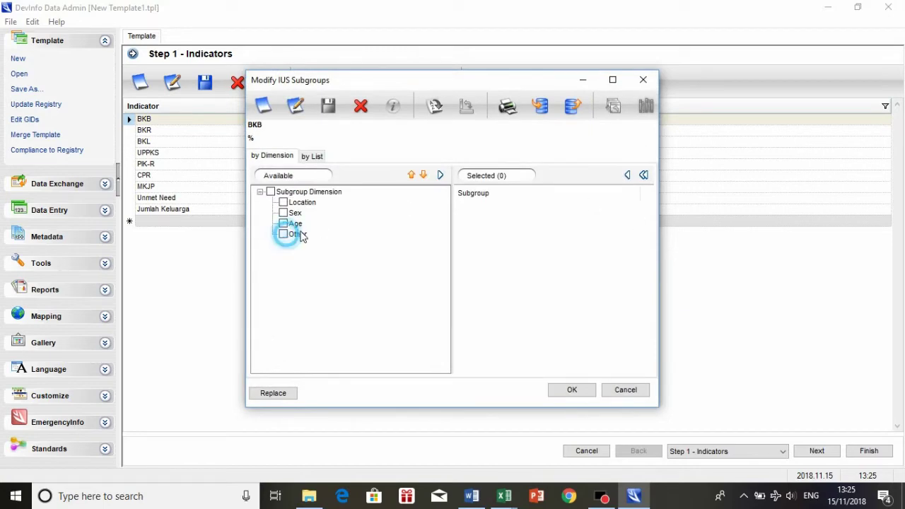
{"action": "left_click", "coordinate": [263, 107]}
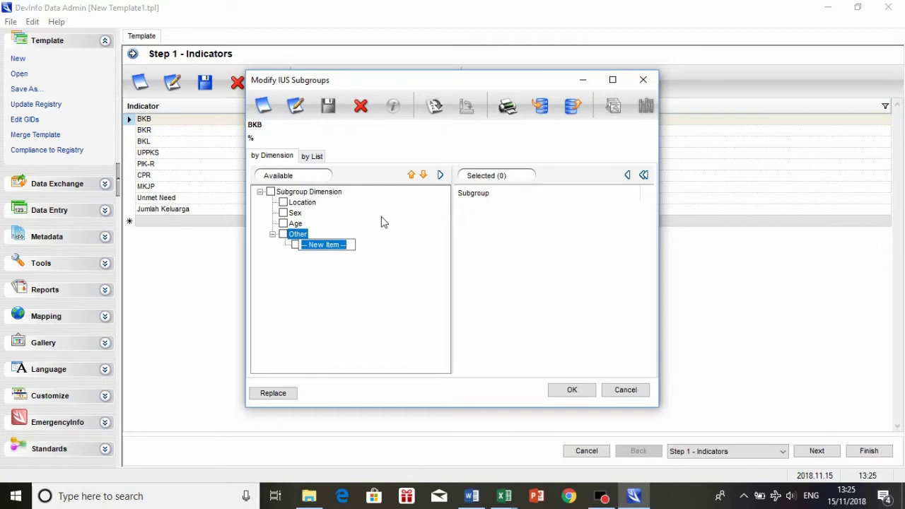
{"action": "type", "text": "P"}
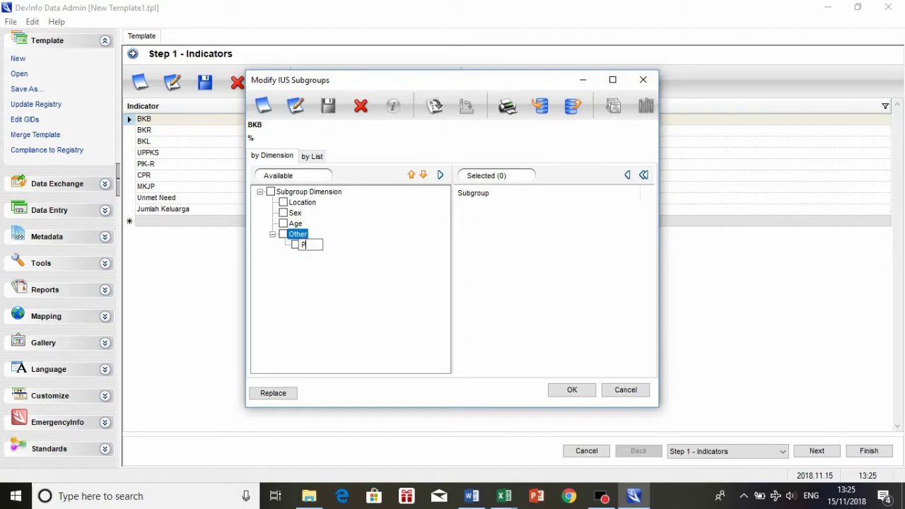
{"action": "type", "text": "rersen"}
Assign the Persen subgroup to BKB's % unit and confirm the indicator's unit and subgroup settings.
{"action": "left_click", "coordinate": [296, 245]}
{"action": "left_click", "coordinate": [313, 244]}
{"action": "left_click", "coordinate": [441, 175]}
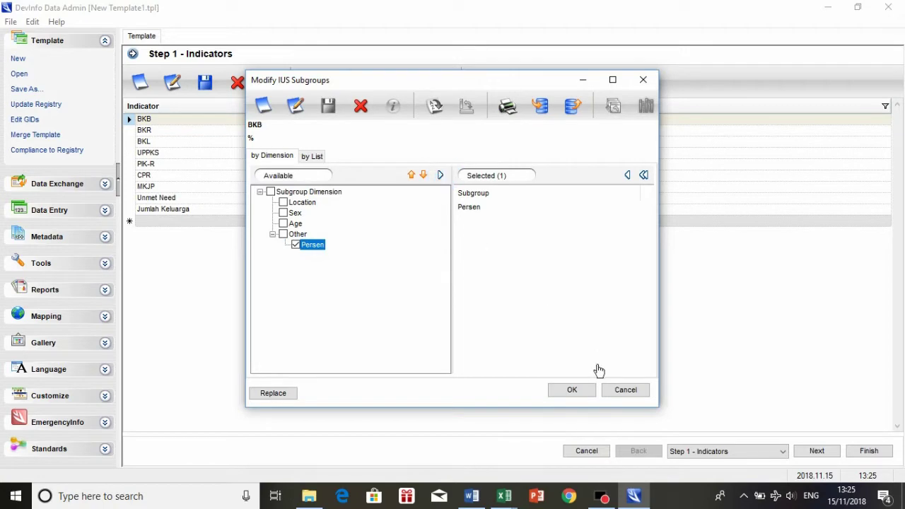
{"action": "left_click", "coordinate": [572, 390]}
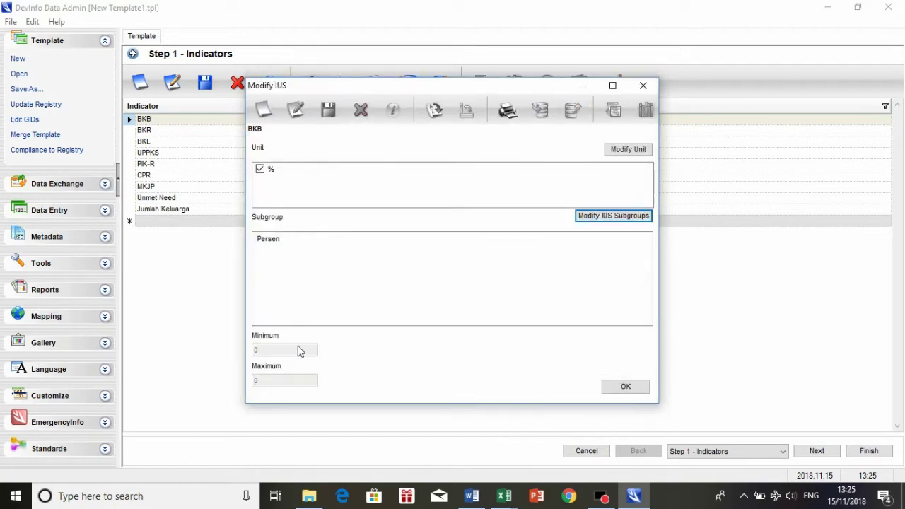
{"action": "left_click", "coordinate": [282, 241]}
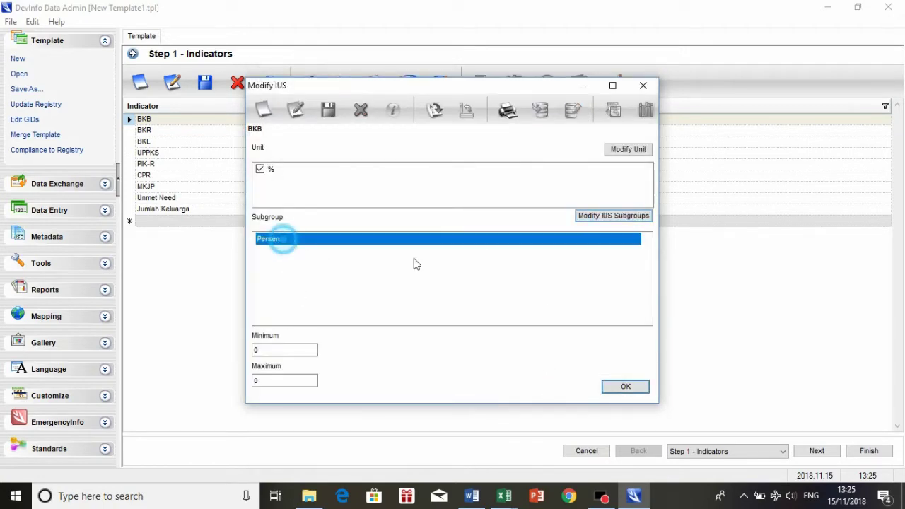
{"action": "left_click", "coordinate": [541, 310]}
{"action": "left_click", "coordinate": [624, 389]}
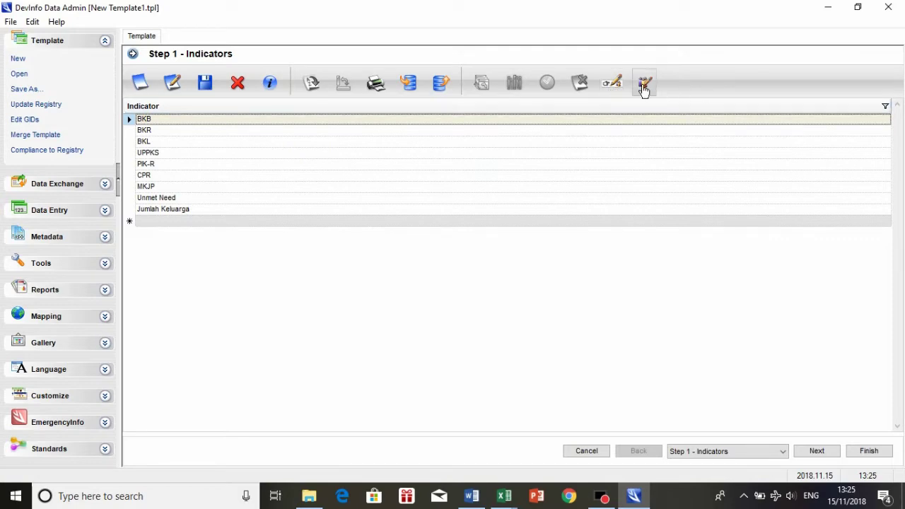
Assign the existing % unit to the BKR indicator and enable it in the indicator's unit list.
{"action": "left_click", "coordinate": [130, 132]}
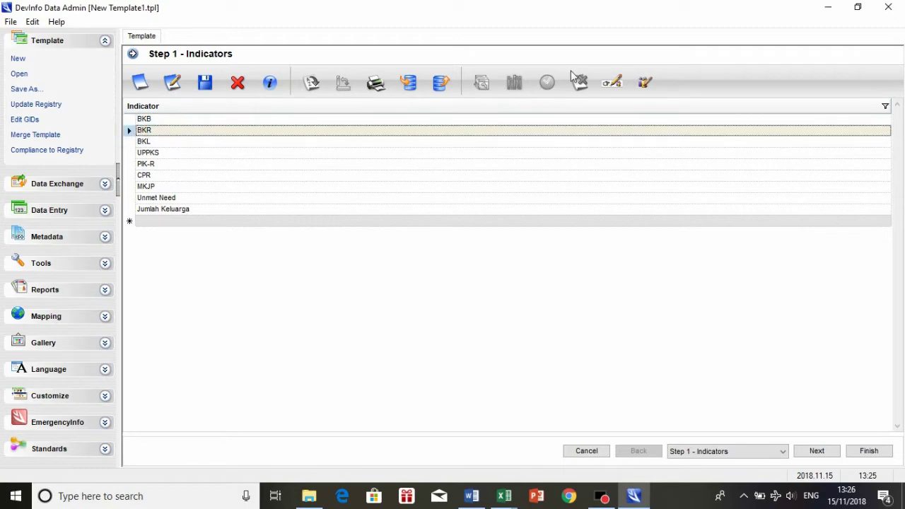
{"action": "left_click", "coordinate": [612, 85]}
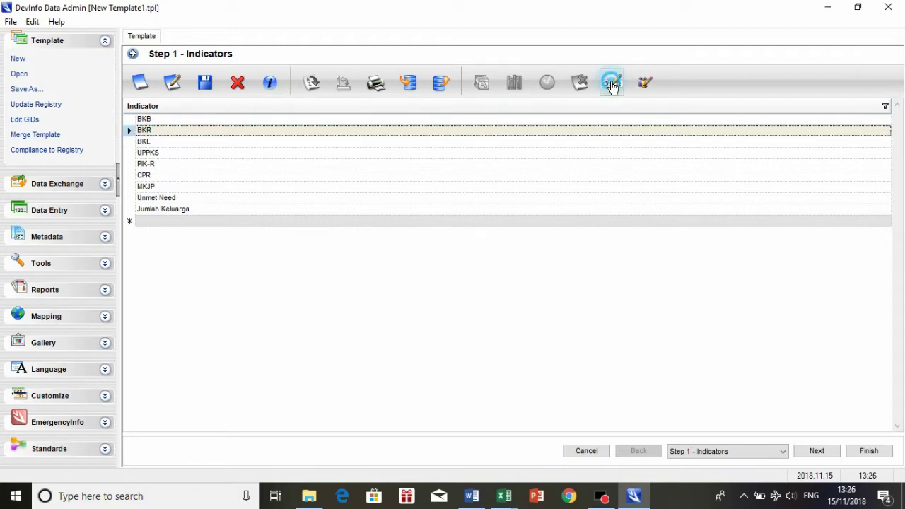
{"action": "left_click", "coordinate": [613, 151]}
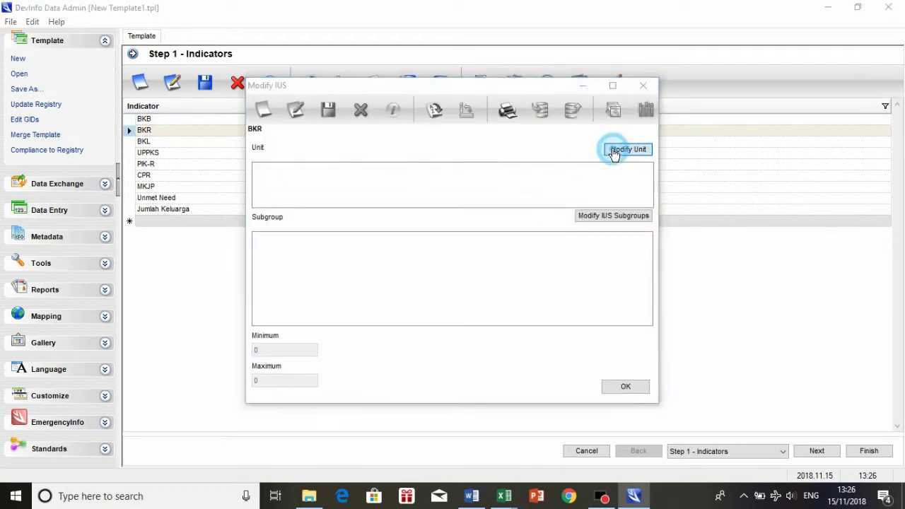
{"action": "left_click", "coordinate": [270, 200]}
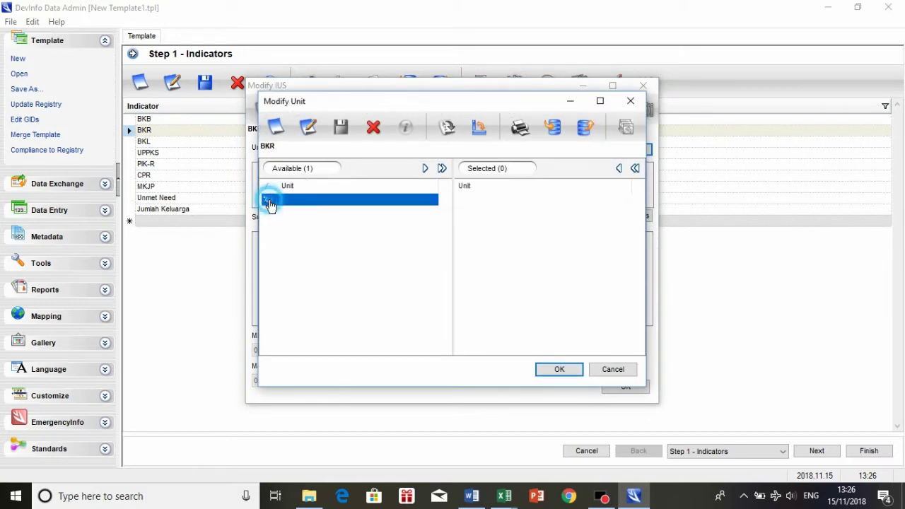
{"action": "left_click", "coordinate": [425, 169]}
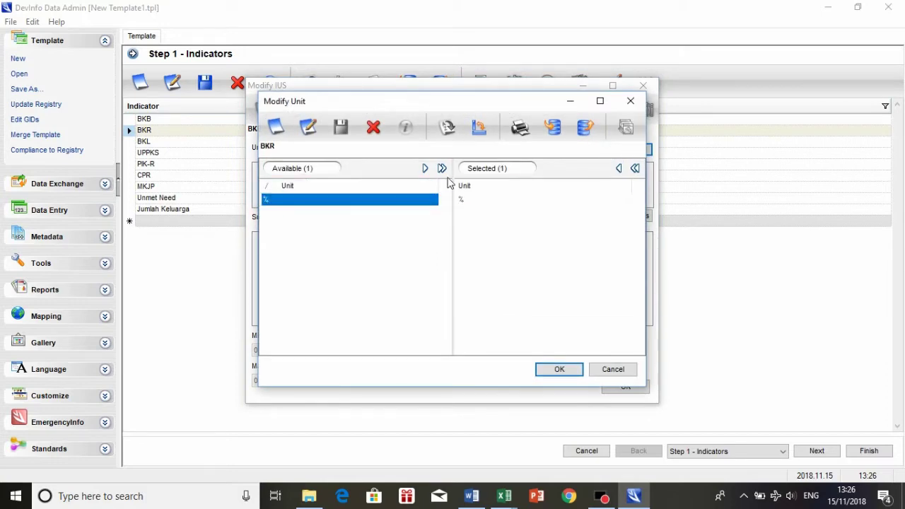
{"action": "left_click", "coordinate": [558, 370]}
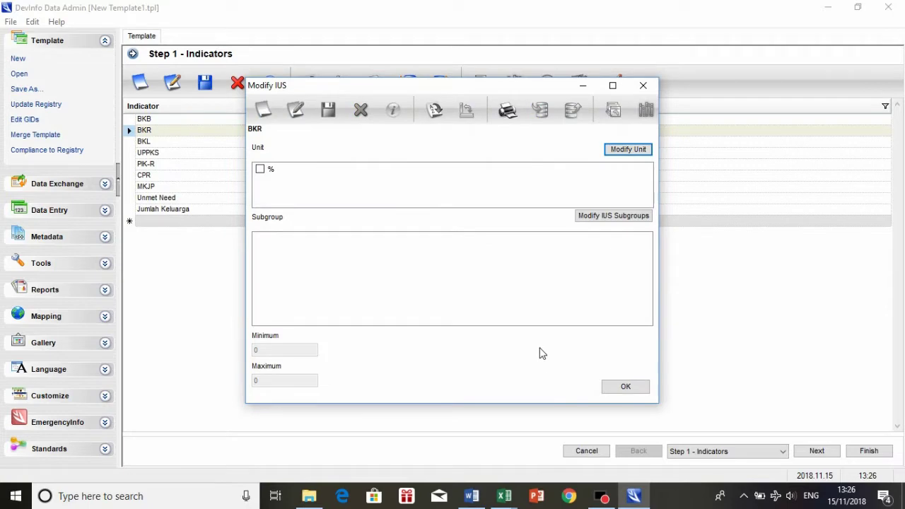
{"action": "left_click", "coordinate": [260, 169]}
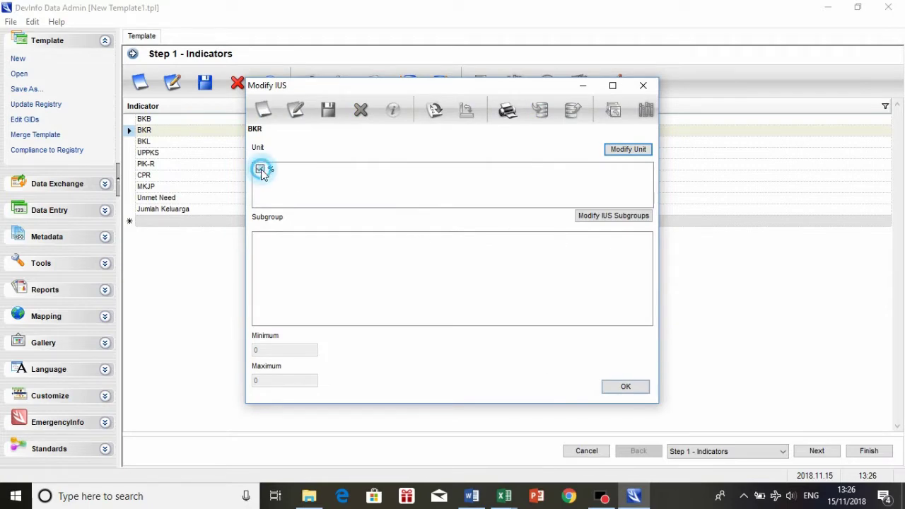
Assign the Persen subgroup from the Other dimension to BKR's % unit and confirm the indicator's settings.
{"action": "left_click", "coordinate": [583, 218]}
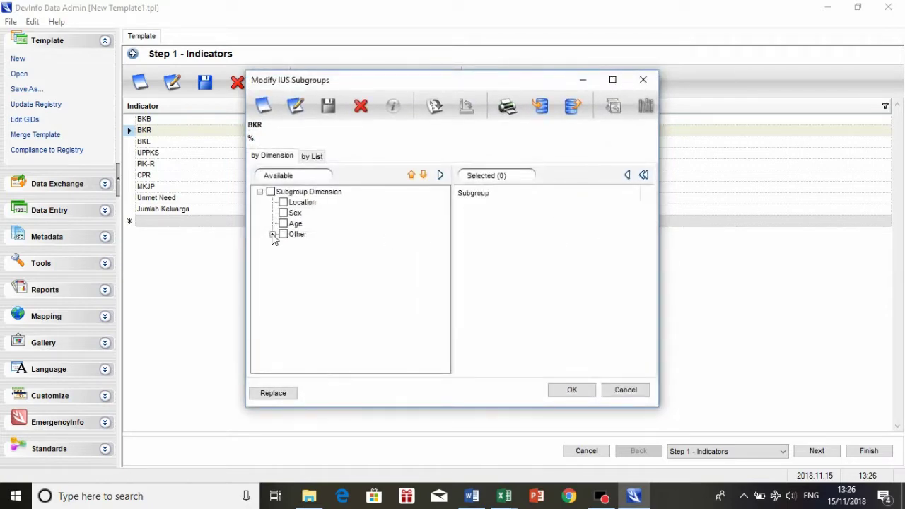
{"action": "left_click", "coordinate": [272, 234]}
{"action": "left_click", "coordinate": [312, 245]}
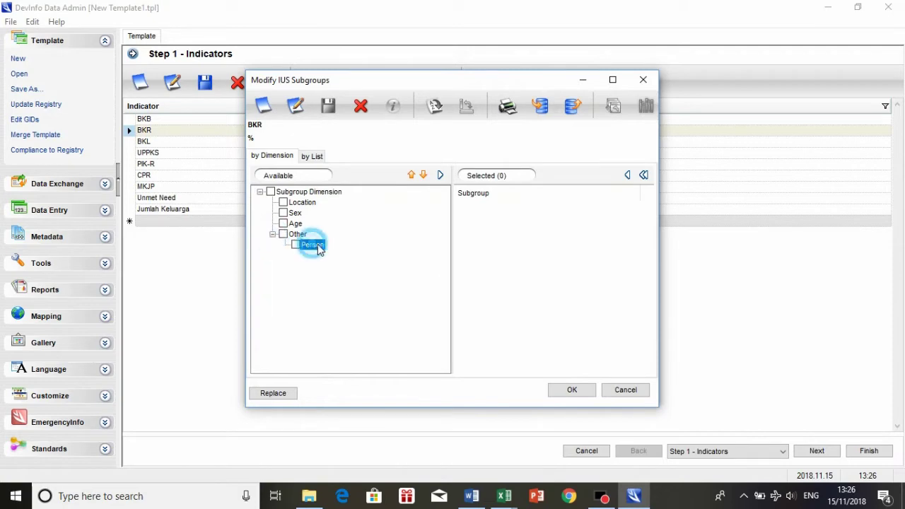
{"action": "left_click", "coordinate": [295, 244]}
{"action": "left_click", "coordinate": [441, 177]}
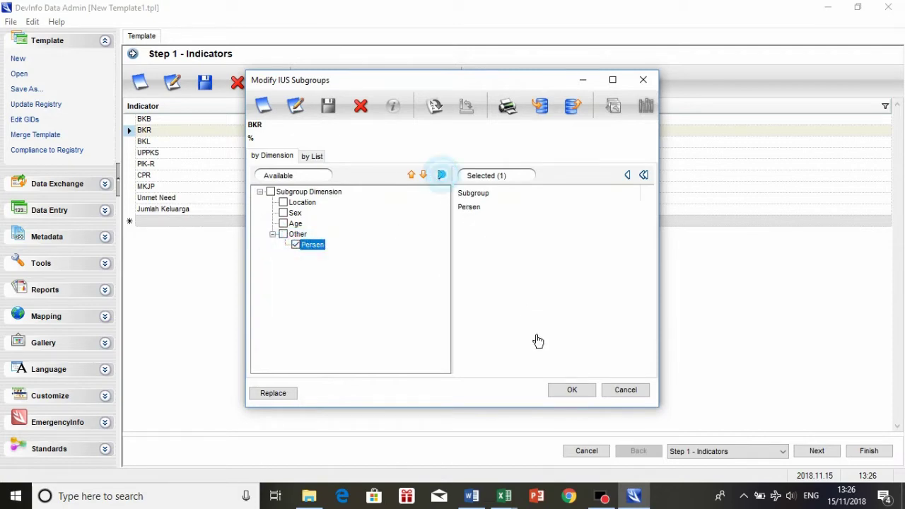
{"action": "left_click", "coordinate": [570, 390]}
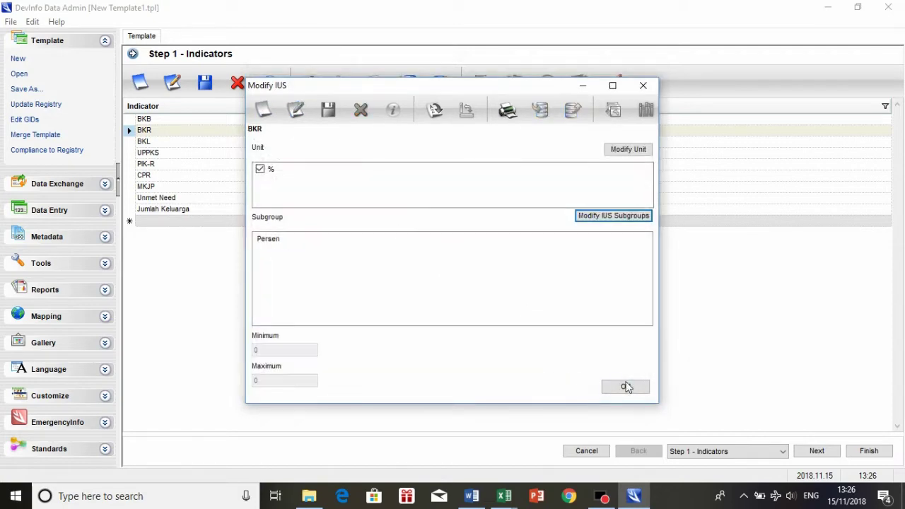
{"action": "left_click", "coordinate": [626, 387]}
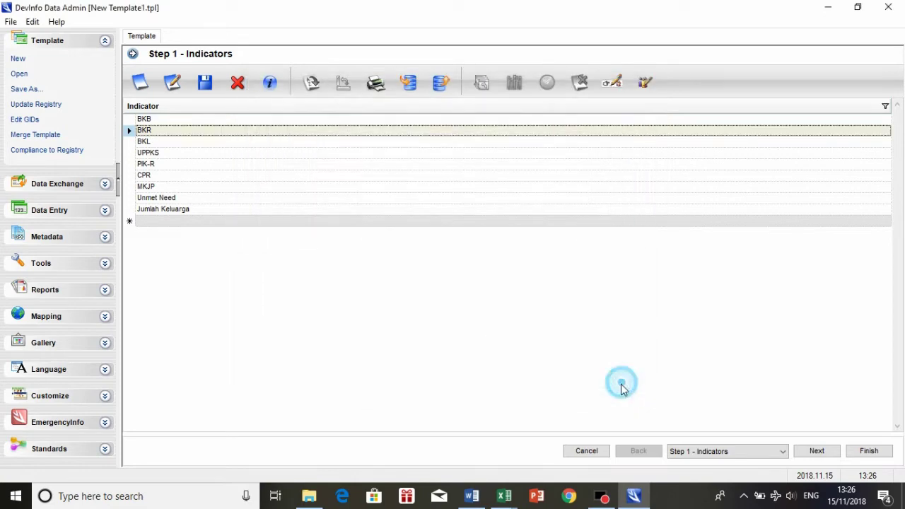
Assign the existing % unit to the BKL indicator and enable it in the indicator's unit list.
{"action": "left_click", "coordinate": [132, 141]}
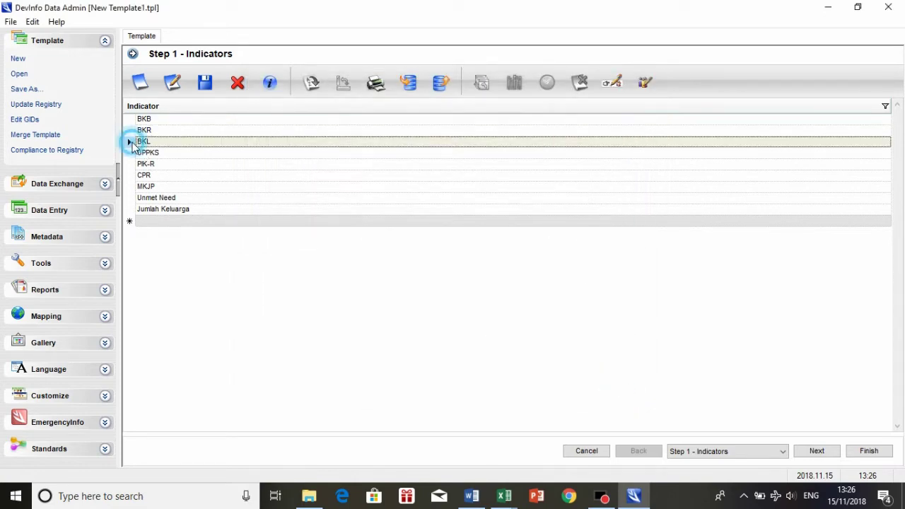
{"action": "left_click", "coordinate": [612, 83]}
{"action": "left_click", "coordinate": [627, 148]}
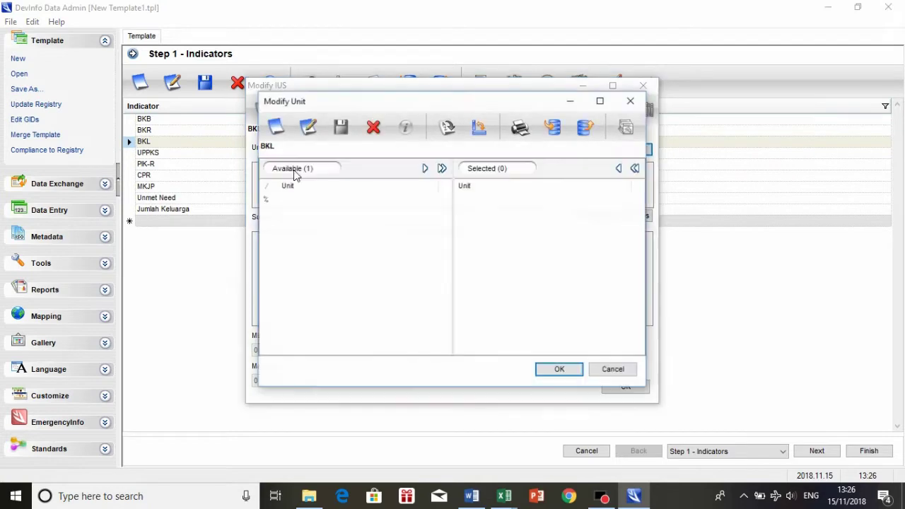
{"action": "double_click", "coordinate": [286, 203]}
{"action": "left_click", "coordinate": [558, 369]}
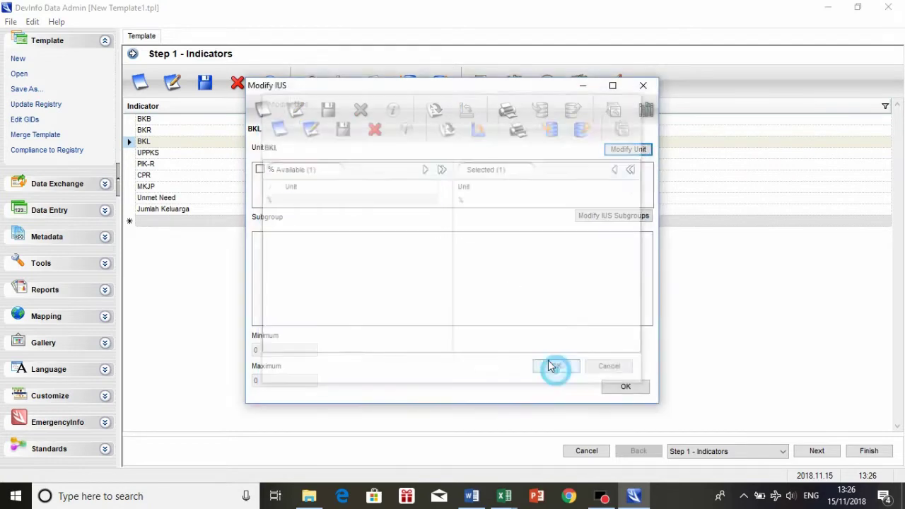
{"action": "left_click", "coordinate": [259, 171]}
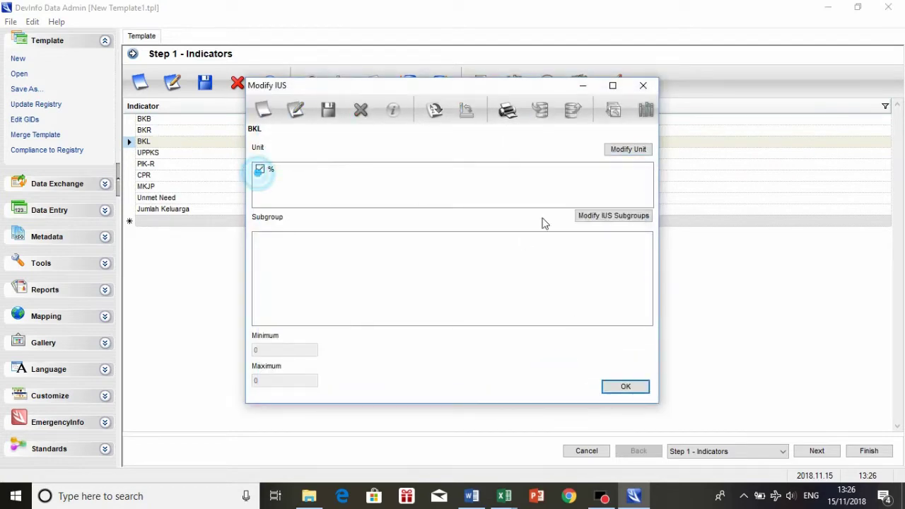
Assign the Persen subgroup from the Other dimension to BKL's % unit and confirm the indicator's settings.
{"action": "left_click", "coordinate": [606, 217]}
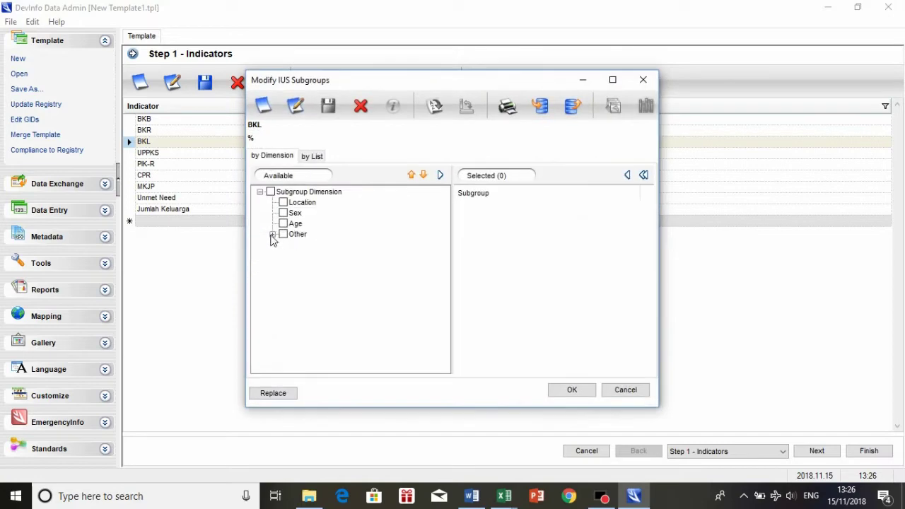
{"action": "left_click", "coordinate": [272, 234]}
{"action": "left_click", "coordinate": [296, 245]}
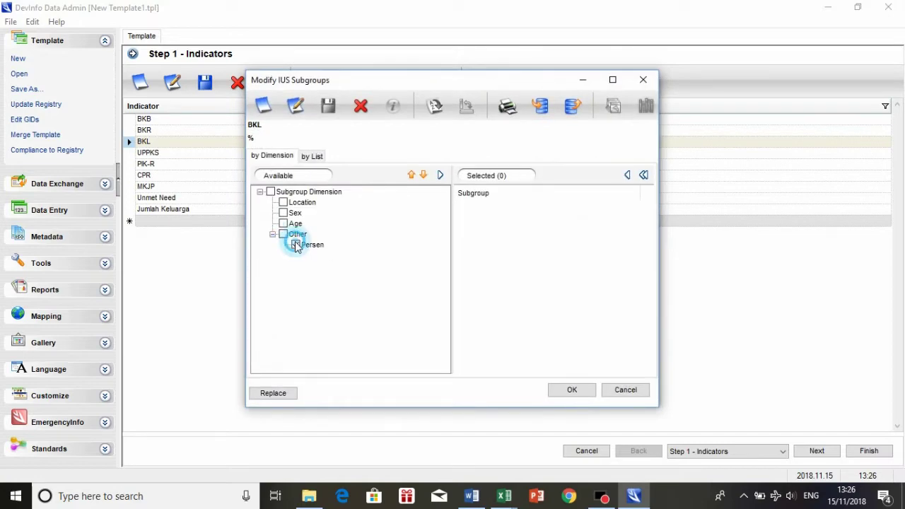
{"action": "left_click", "coordinate": [441, 175]}
{"action": "left_click", "coordinate": [565, 391]}
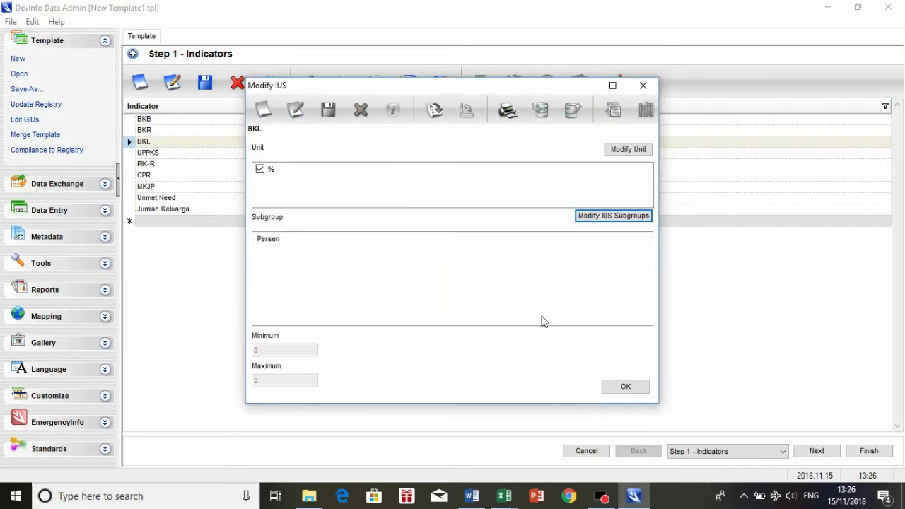
{"action": "left_click", "coordinate": [625, 388]}
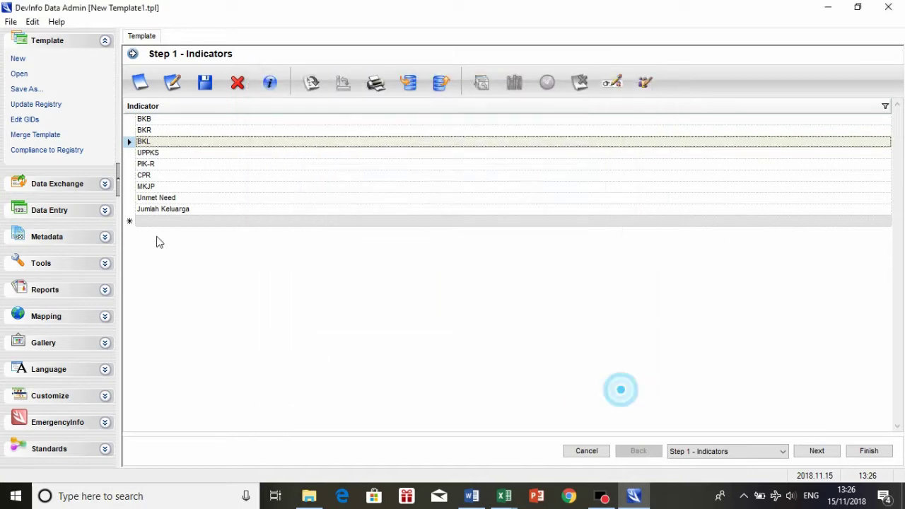
Assign the existing % unit to the UPPKS indicator and enable it in the indicator's unit list.
{"action": "left_click", "coordinate": [136, 153]}
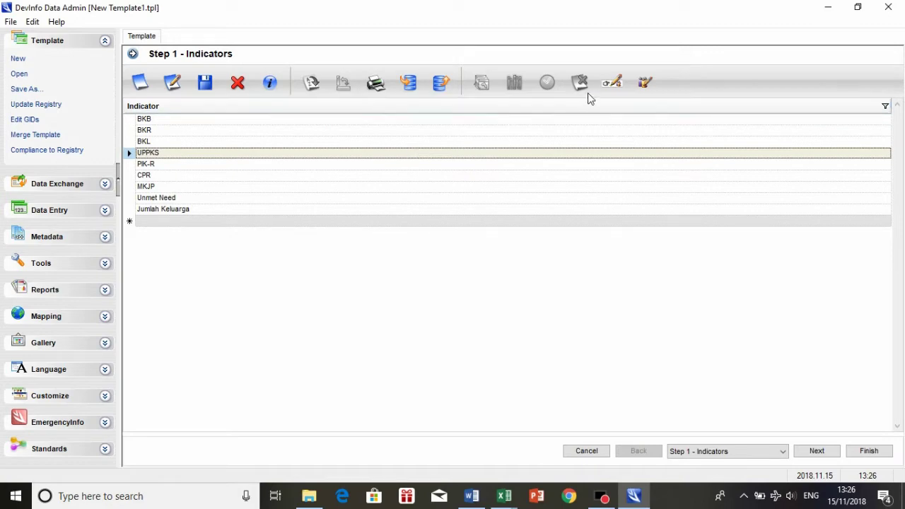
{"action": "left_click", "coordinate": [613, 87]}
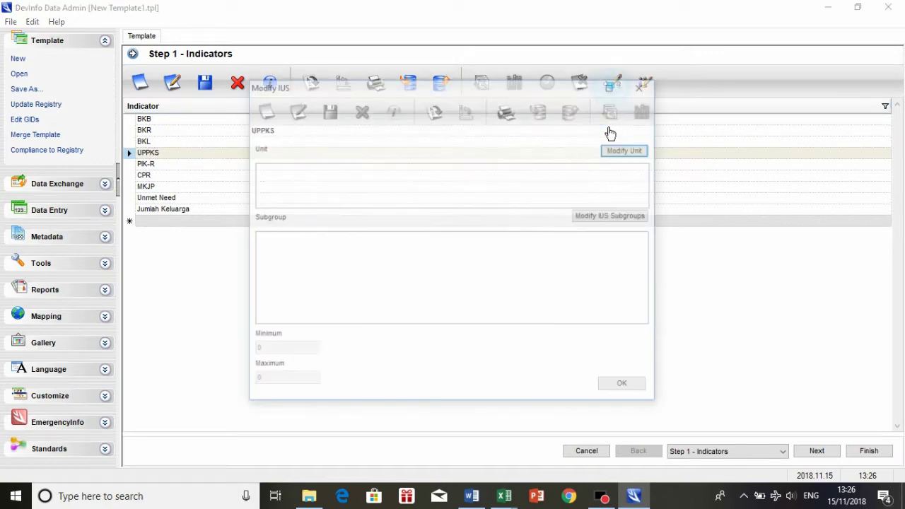
{"action": "left_click", "coordinate": [618, 149]}
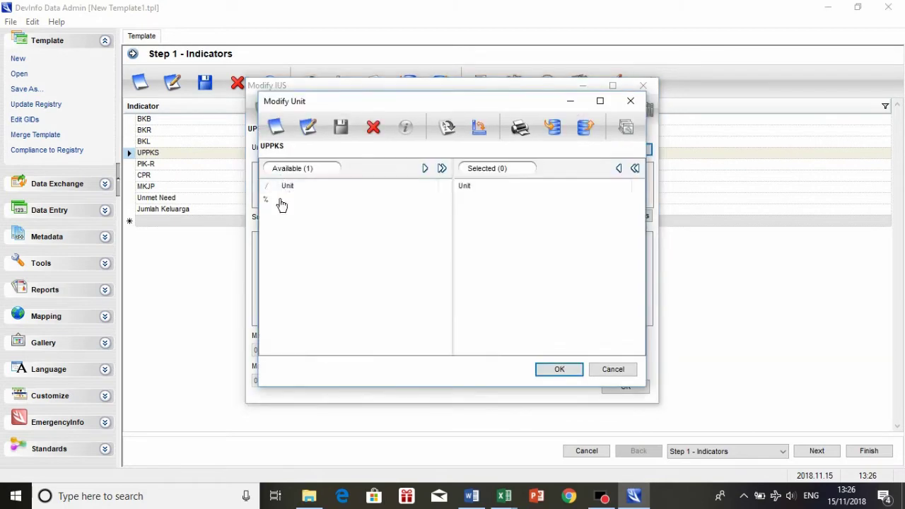
{"action": "double_click", "coordinate": [283, 201]}
{"action": "left_click", "coordinate": [559, 369]}
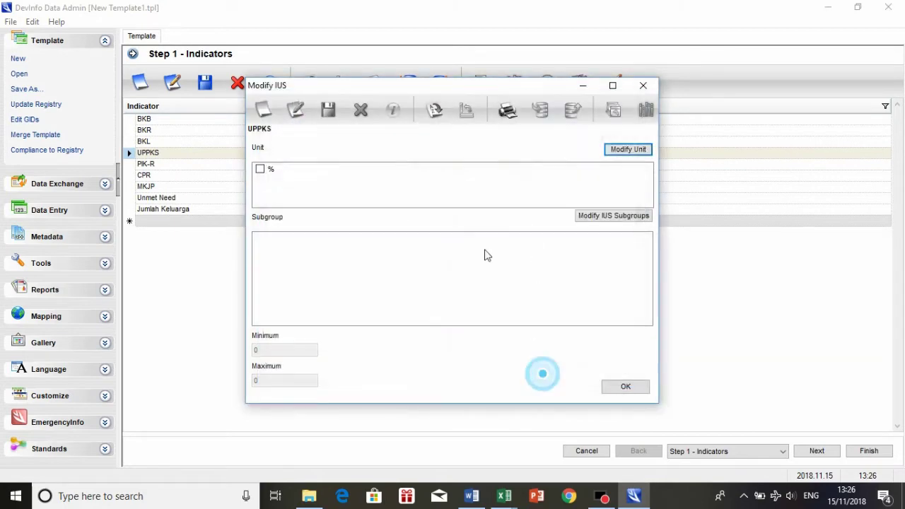
{"action": "left_click", "coordinate": [259, 169]}
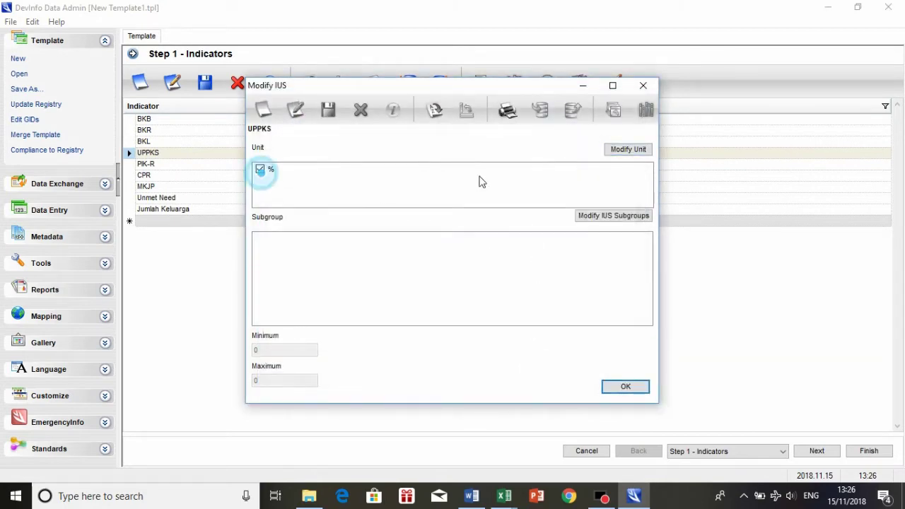
Assign the Persen subgroup from the Other dimension to UPPKS's % unit and confirm the indicator's settings.
{"action": "left_click", "coordinate": [608, 216]}
{"action": "left_click", "coordinate": [312, 244]}
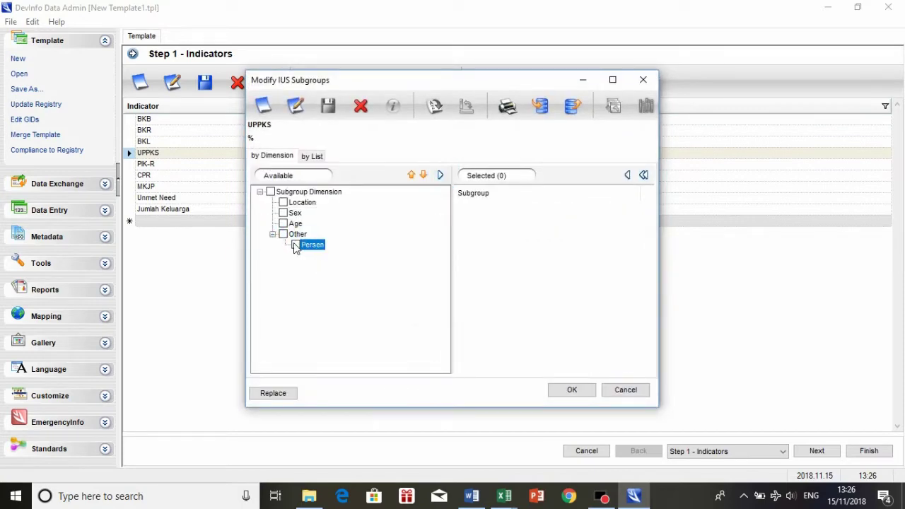
{"action": "left_click", "coordinate": [437, 174]}
{"action": "left_click", "coordinate": [571, 393]}
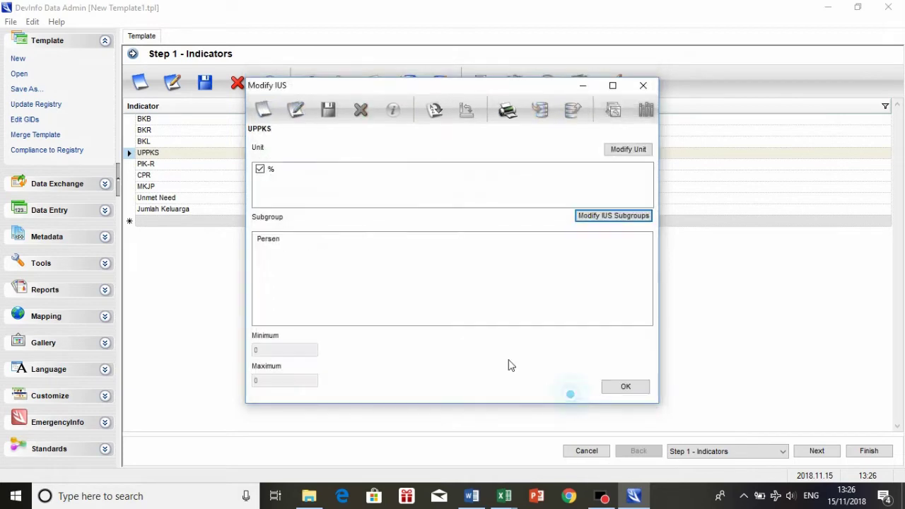
{"action": "left_click", "coordinate": [613, 383]}
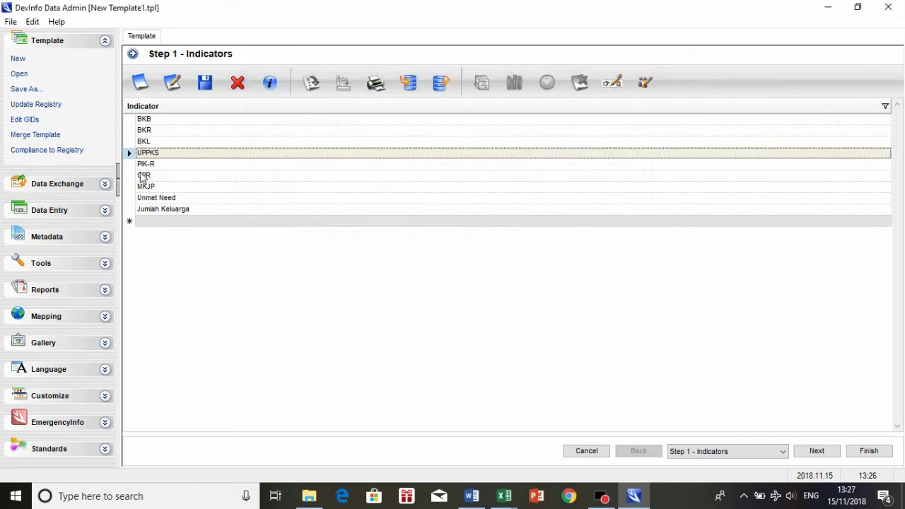
Assign the existing % unit to the PIK-R indicator and enable it in the indicator's unit list.
{"action": "left_click", "coordinate": [128, 166]}
{"action": "left_click", "coordinate": [617, 83]}
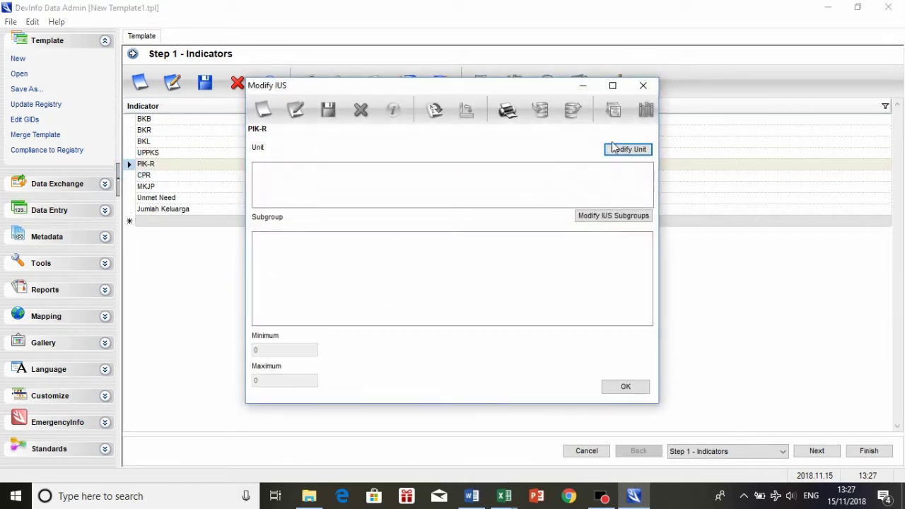
{"action": "left_click", "coordinate": [622, 149]}
{"action": "left_click", "coordinate": [287, 200]}
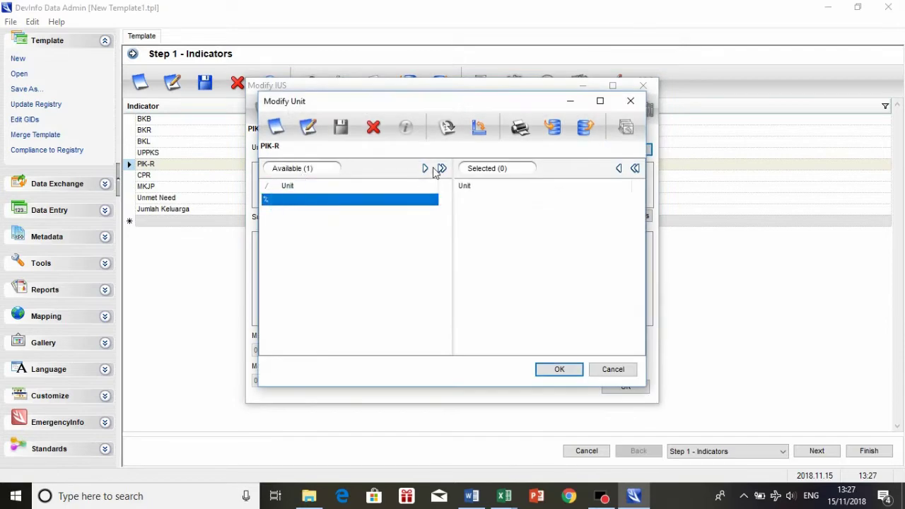
{"action": "left_click", "coordinate": [425, 169]}
{"action": "left_click", "coordinate": [560, 369]}
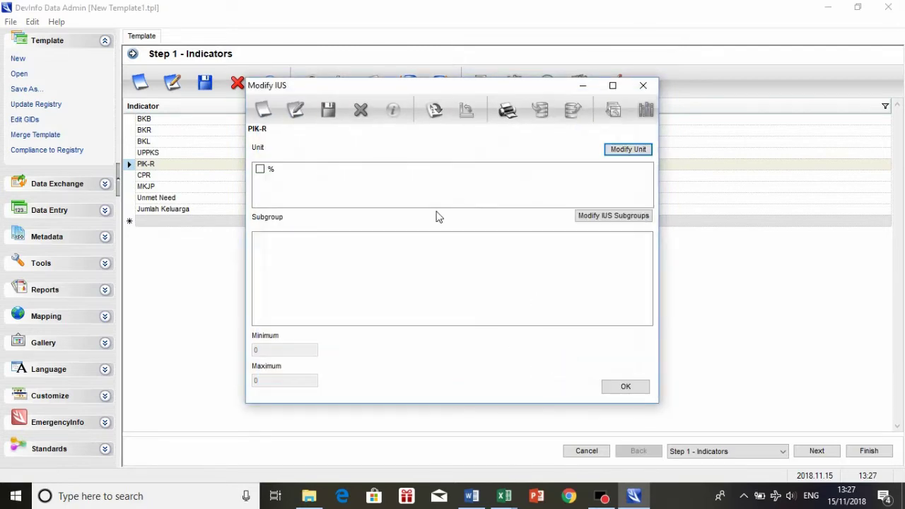
{"action": "left_click", "coordinate": [261, 169]}
Assign the Persen subgroup from the Other dimension to PIK-R's % unit.
{"action": "left_click", "coordinate": [602, 215]}
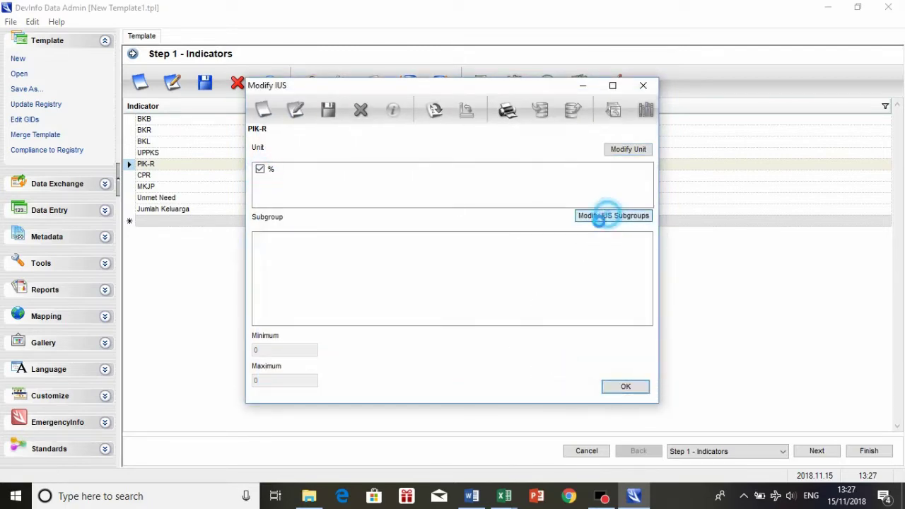
{"action": "left_click", "coordinate": [273, 234]}
{"action": "left_click", "coordinate": [312, 245]}
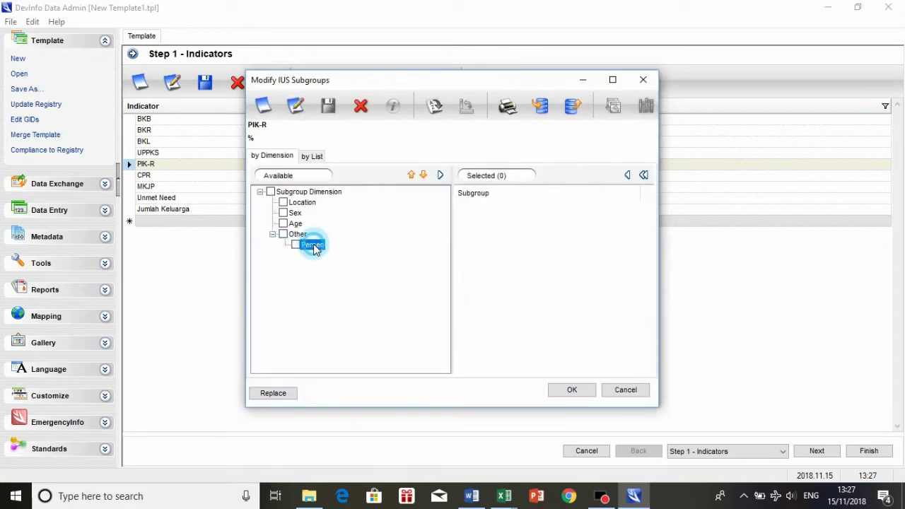
{"action": "left_click", "coordinate": [295, 244]}
{"action": "left_click", "coordinate": [440, 176]}
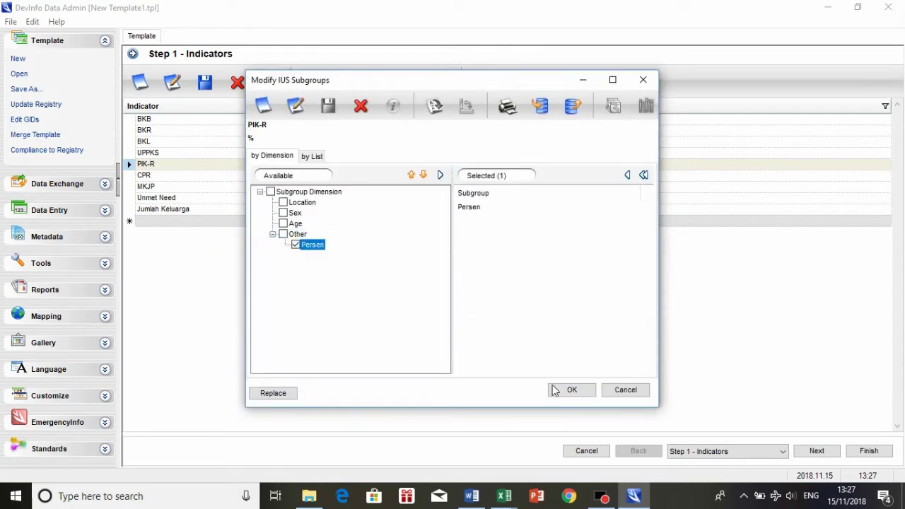
{"action": "left_click", "coordinate": [572, 389]}
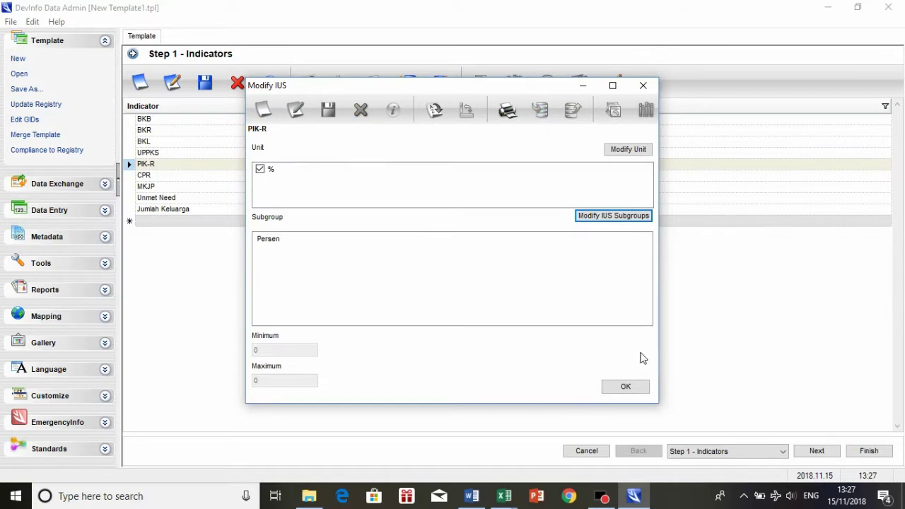
Confirm the PIK-R settings, and assign the existing % unit to the CPR indicator, enabling it in the unit list.
{"action": "left_click", "coordinate": [625, 386]}
{"action": "left_click", "coordinate": [128, 176]}
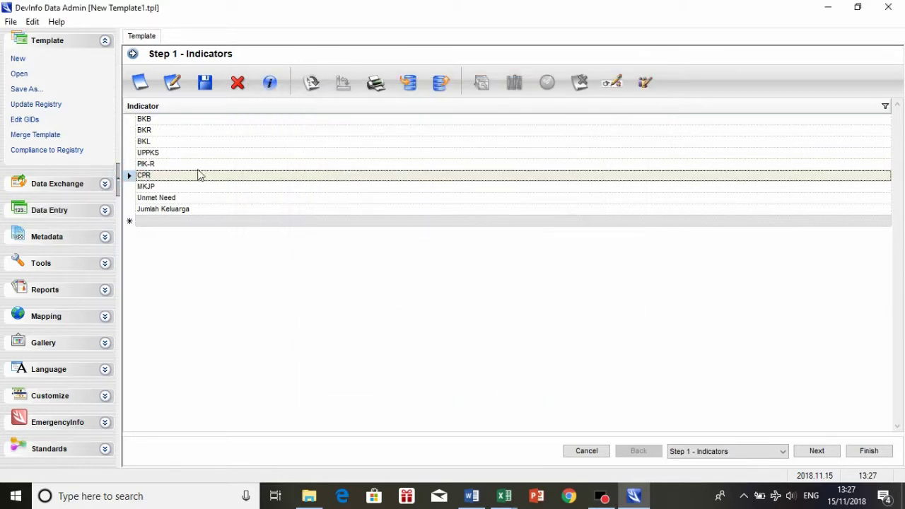
{"action": "left_click", "coordinate": [615, 90]}
{"action": "left_click", "coordinate": [623, 149]}
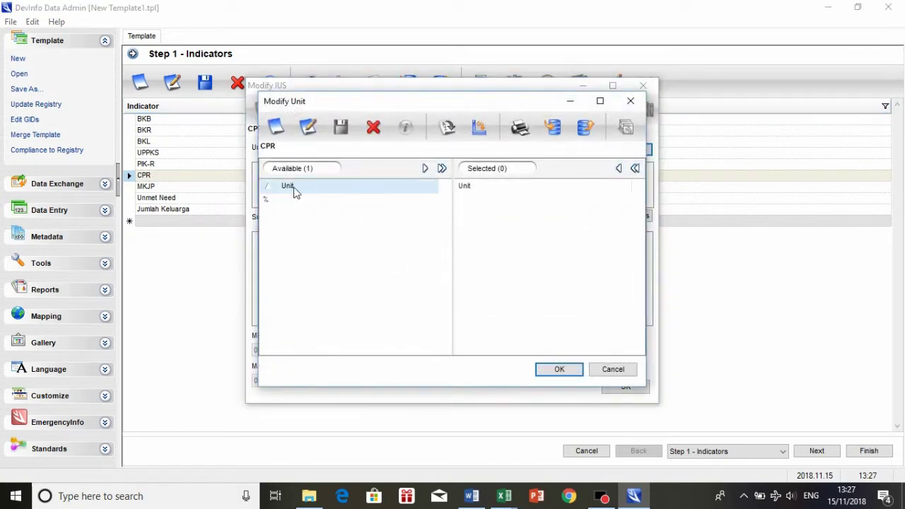
{"action": "double_click", "coordinate": [278, 201]}
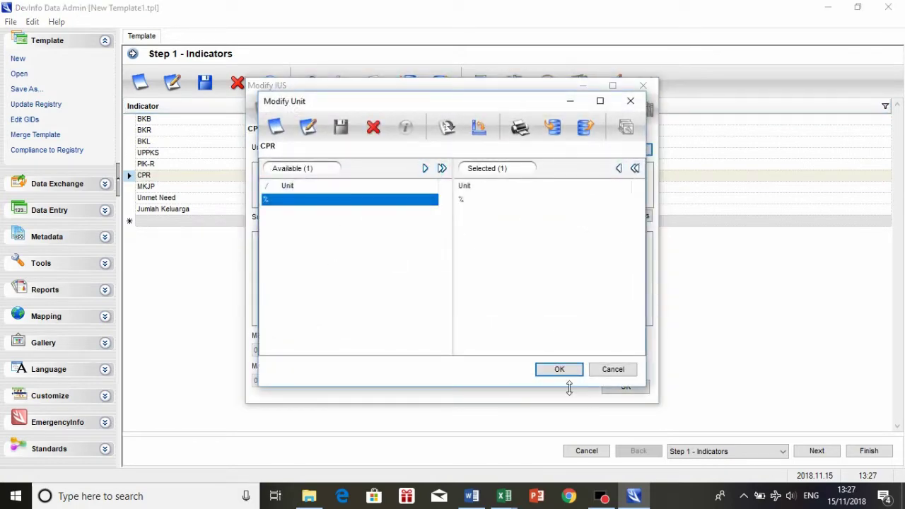
{"action": "left_click", "coordinate": [559, 370]}
{"action": "left_click", "coordinate": [260, 169]}
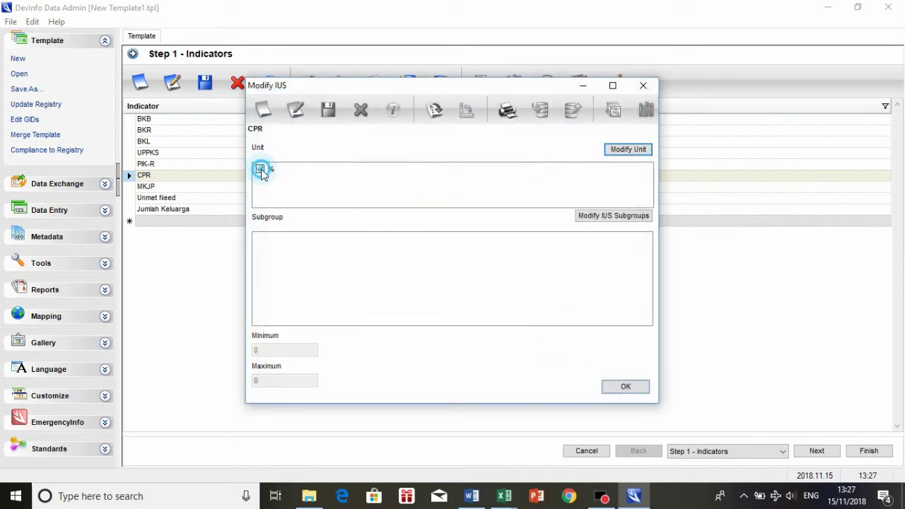
Assign the Persen subgroup from the Other dimension to CPR's % unit and confirm the indicator's settings.
{"action": "left_click", "coordinate": [621, 218]}
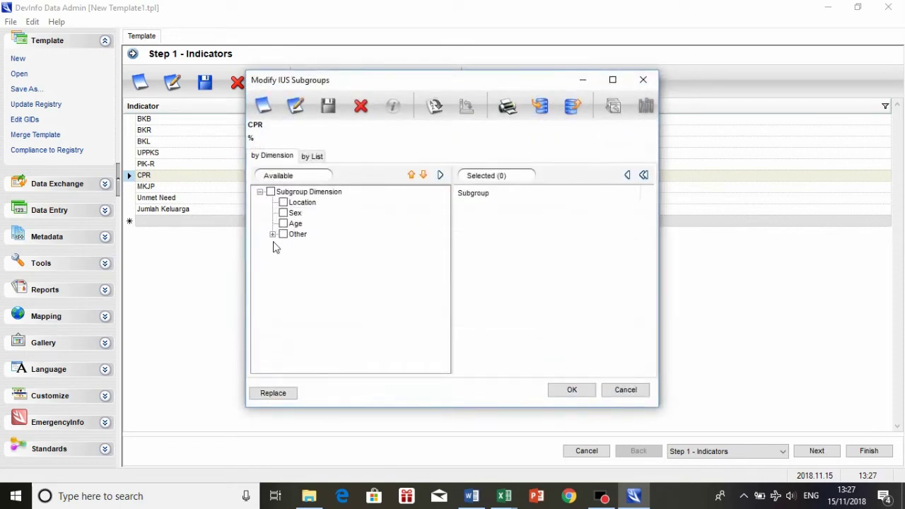
{"action": "left_click", "coordinate": [273, 235]}
{"action": "left_click", "coordinate": [295, 245]}
{"action": "left_click", "coordinate": [441, 180]}
{"action": "left_click", "coordinate": [570, 388]}
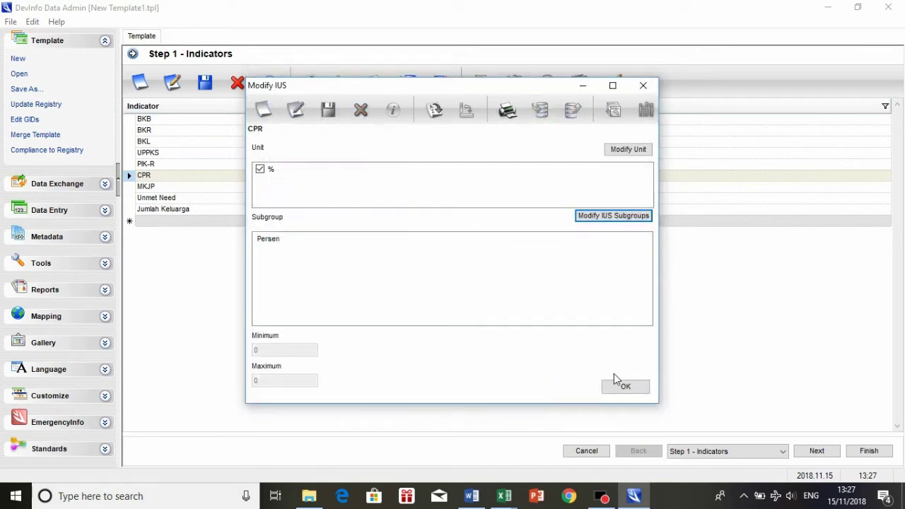
{"action": "left_click", "coordinate": [625, 389]}
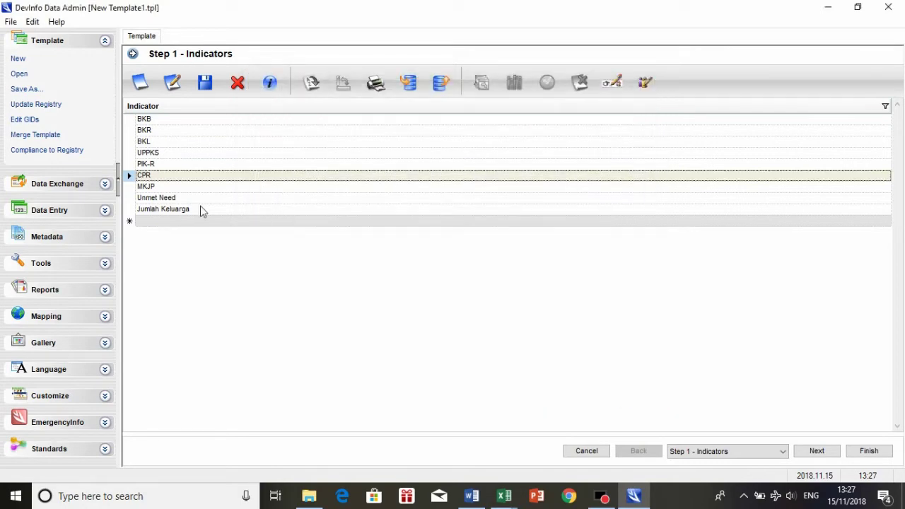
Assign the existing % unit to the MKJP indicator and enable it in the indicator's unit list.
{"action": "left_click", "coordinate": [127, 186]}
{"action": "left_click", "coordinate": [612, 85]}
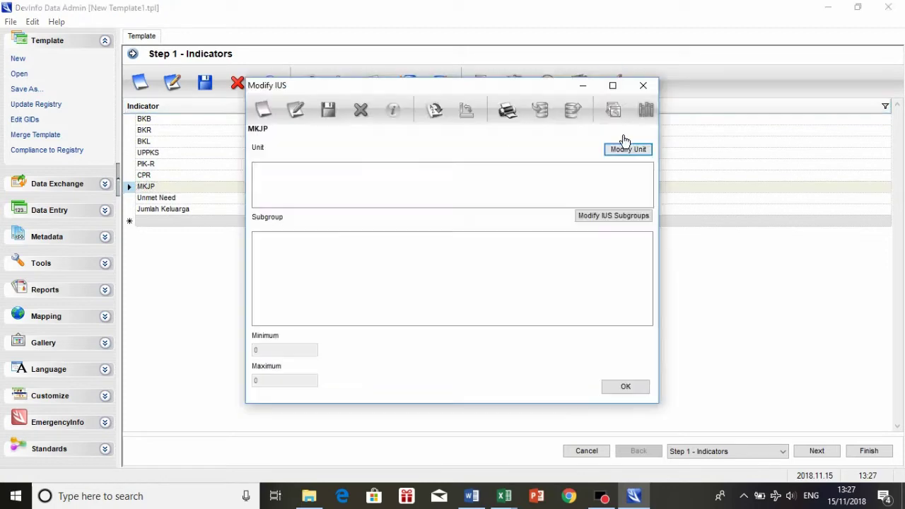
{"action": "left_click", "coordinate": [625, 150]}
{"action": "left_click", "coordinate": [286, 199]}
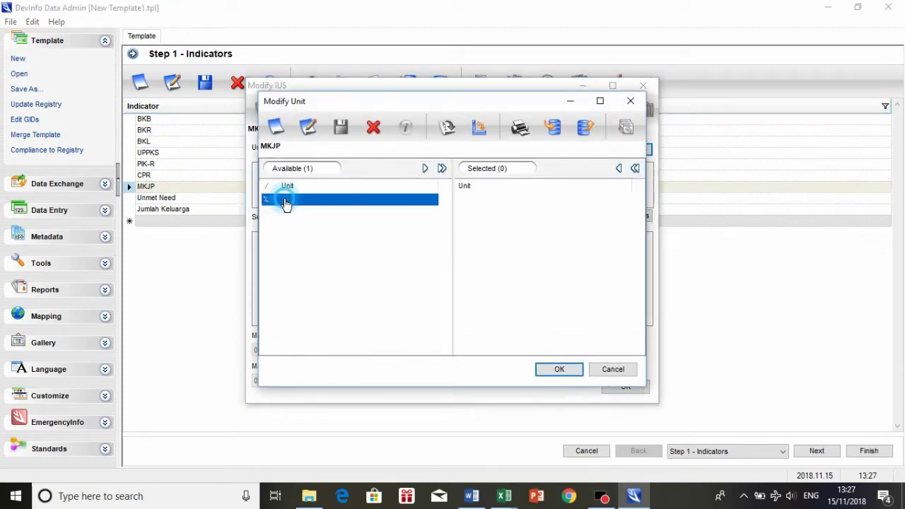
{"action": "left_click", "coordinate": [425, 168]}
{"action": "left_click", "coordinate": [555, 371]}
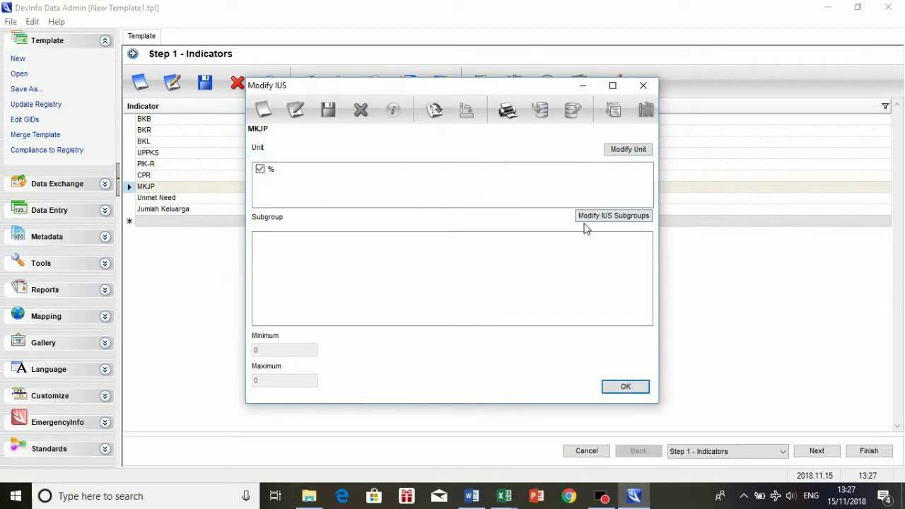
Assign the Persen subgroup from the Other dimension to MKJP's % unit and confirm the indicator's settings.
{"action": "left_click", "coordinate": [611, 217]}
{"action": "left_click", "coordinate": [272, 234]}
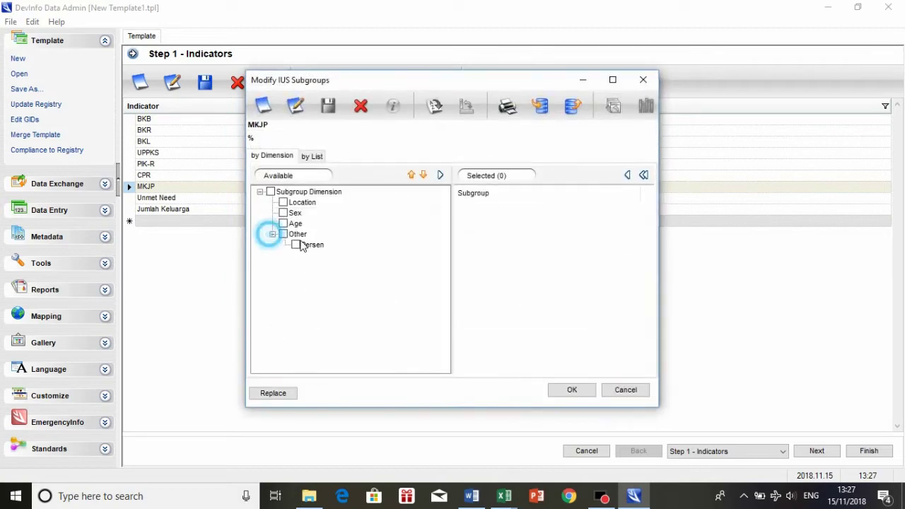
{"action": "left_click", "coordinate": [305, 244]}
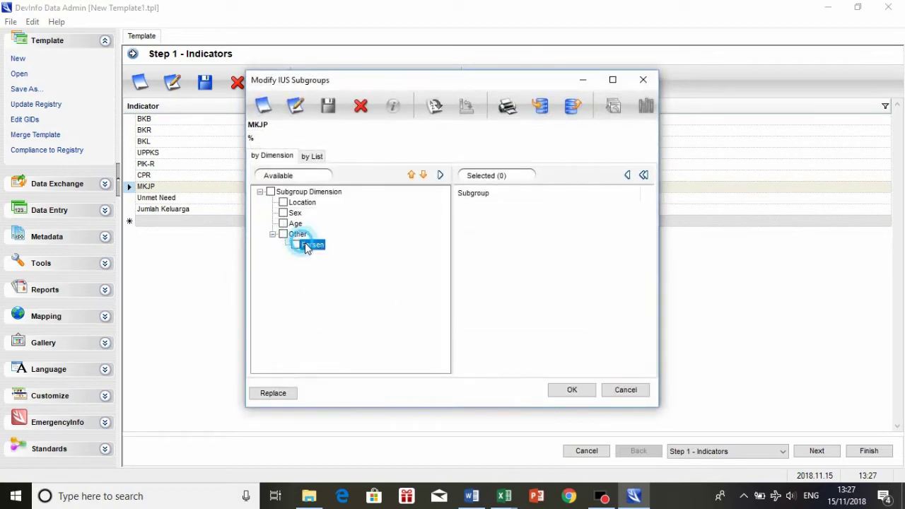
{"action": "left_click", "coordinate": [440, 175]}
{"action": "left_click", "coordinate": [570, 387]}
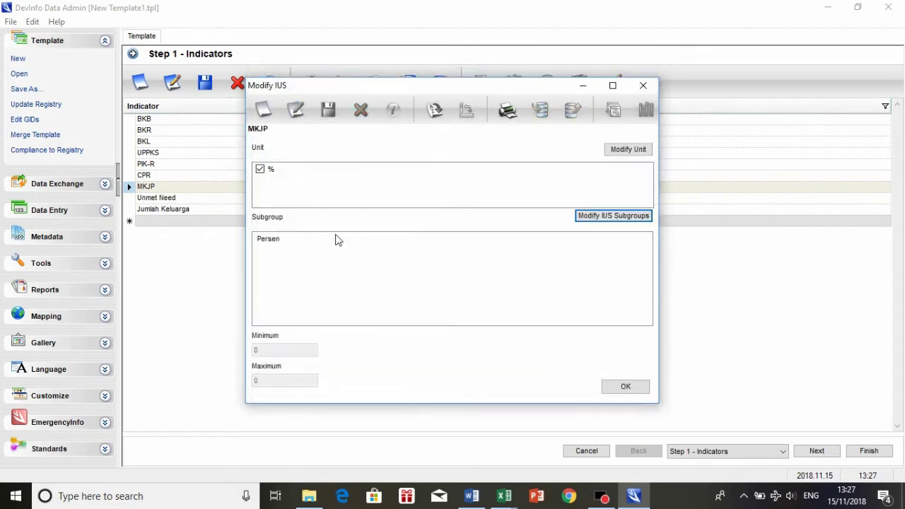
{"action": "left_click", "coordinate": [620, 386]}
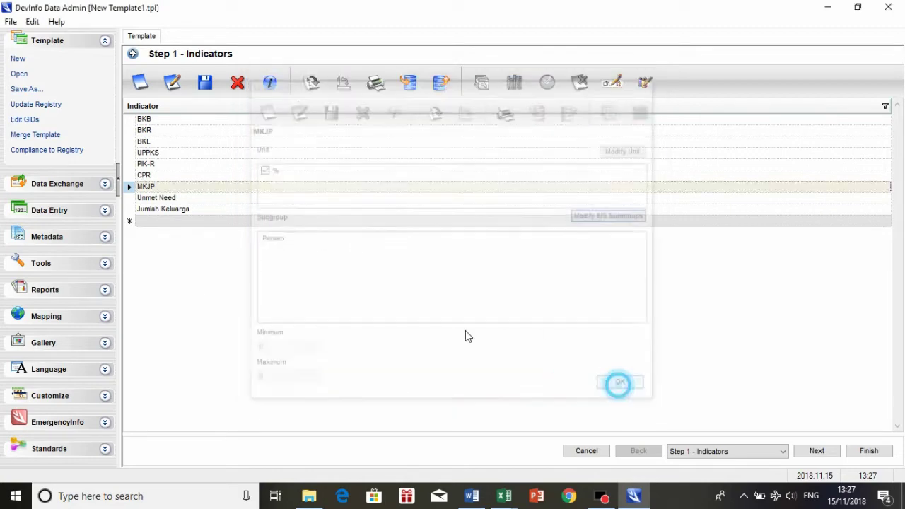
Assign the existing % unit to the Unmet Need indicator and enable it in the indicator's unit list.
{"action": "left_click", "coordinate": [134, 200]}
{"action": "left_click", "coordinate": [612, 82]}
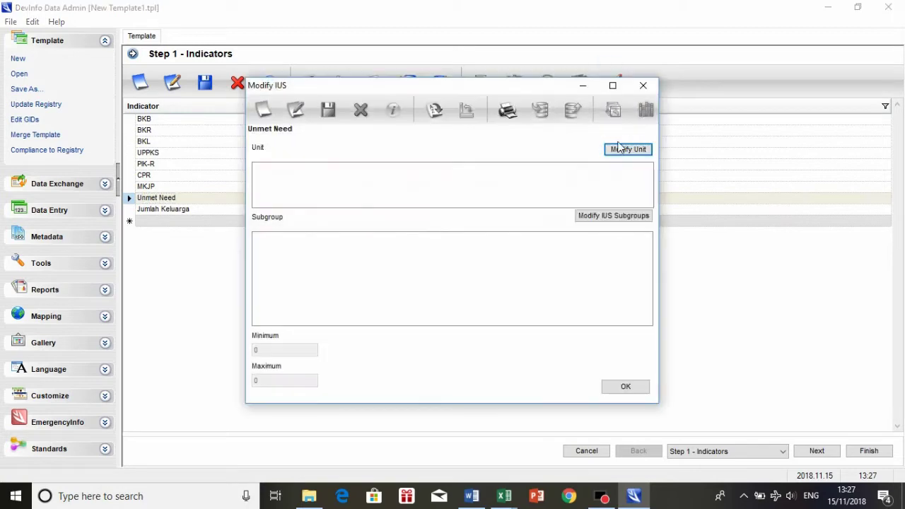
{"action": "left_click", "coordinate": [618, 148]}
{"action": "left_click", "coordinate": [271, 199]}
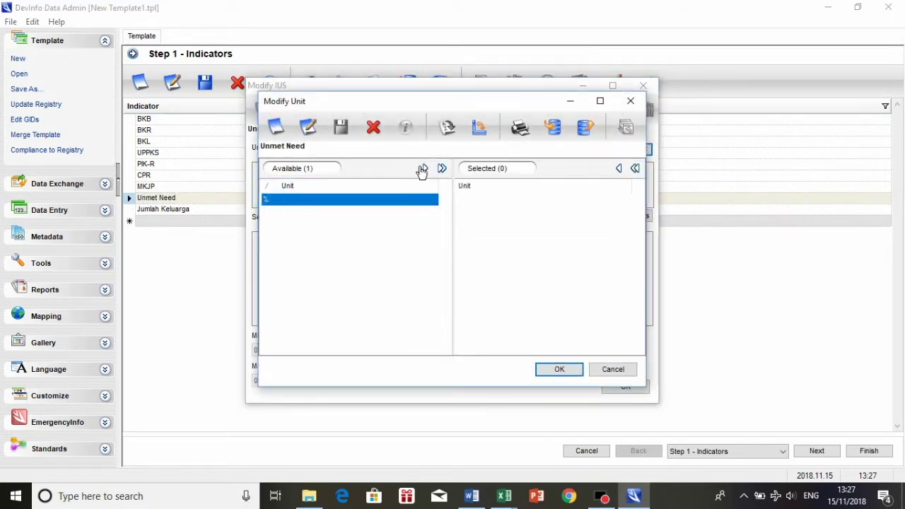
{"action": "left_click", "coordinate": [422, 170]}
{"action": "left_click", "coordinate": [559, 369]}
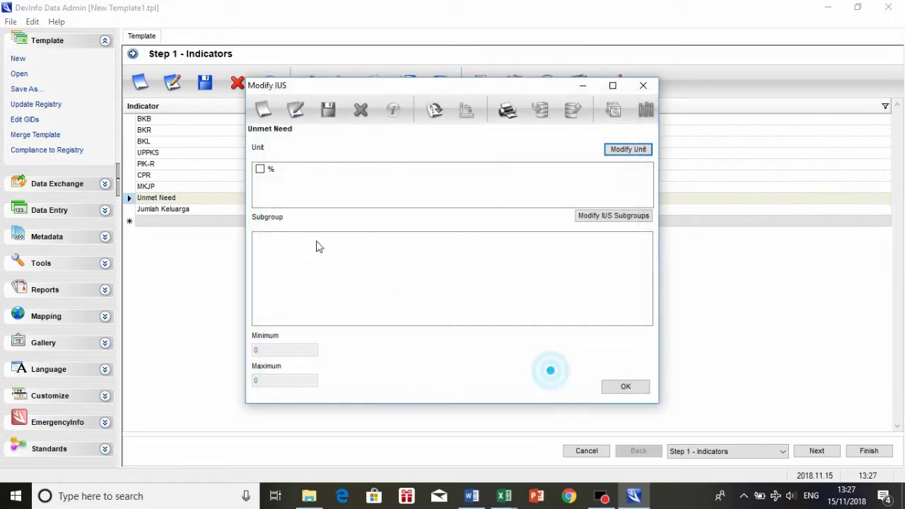
{"action": "left_click", "coordinate": [260, 170]}
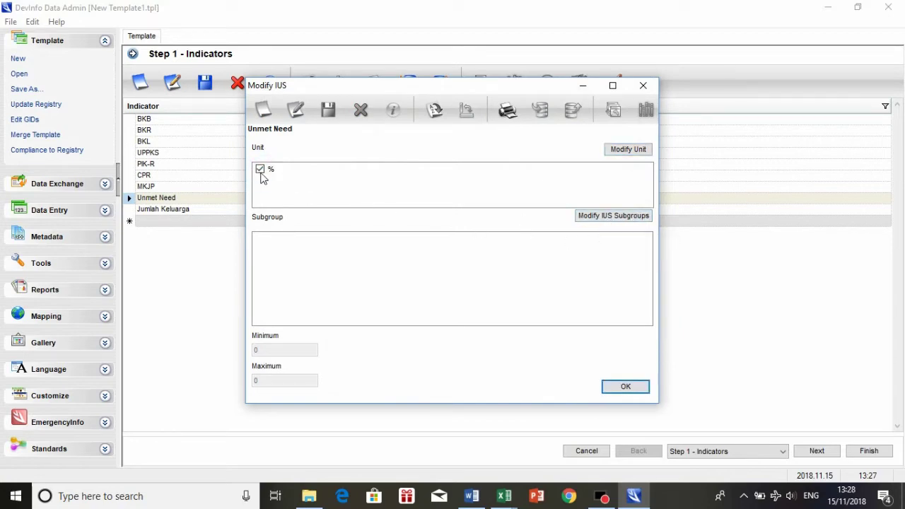
Assign the Persen subgroup from the Other dimension to Unmet Need's % unit and confirm the indicator's settings.
{"action": "left_click", "coordinate": [633, 216]}
{"action": "left_click", "coordinate": [272, 234]}
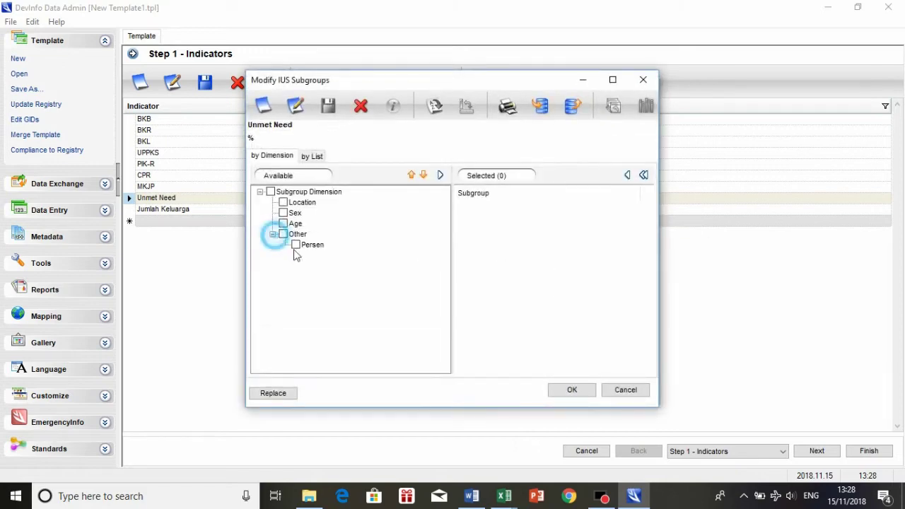
{"action": "left_click", "coordinate": [295, 245]}
{"action": "left_click", "coordinate": [440, 177]}
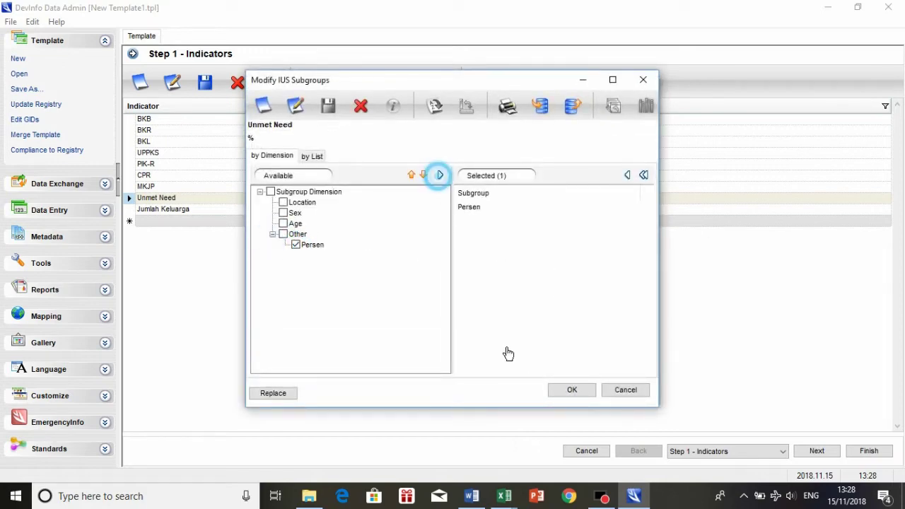
{"action": "left_click", "coordinate": [571, 389]}
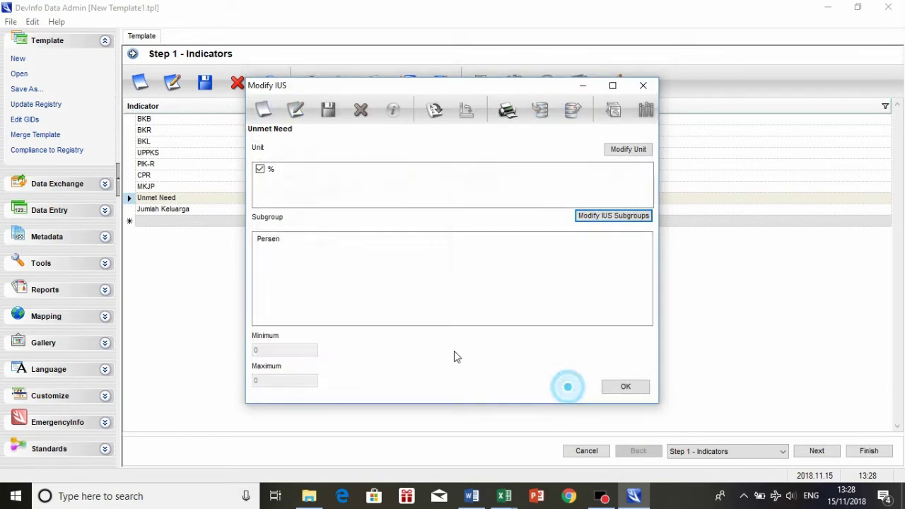
{"action": "left_click", "coordinate": [617, 394]}
Create a new unit named KK while modifying the units of the Jumlah Keluarga indicator.
{"action": "left_click", "coordinate": [130, 212]}
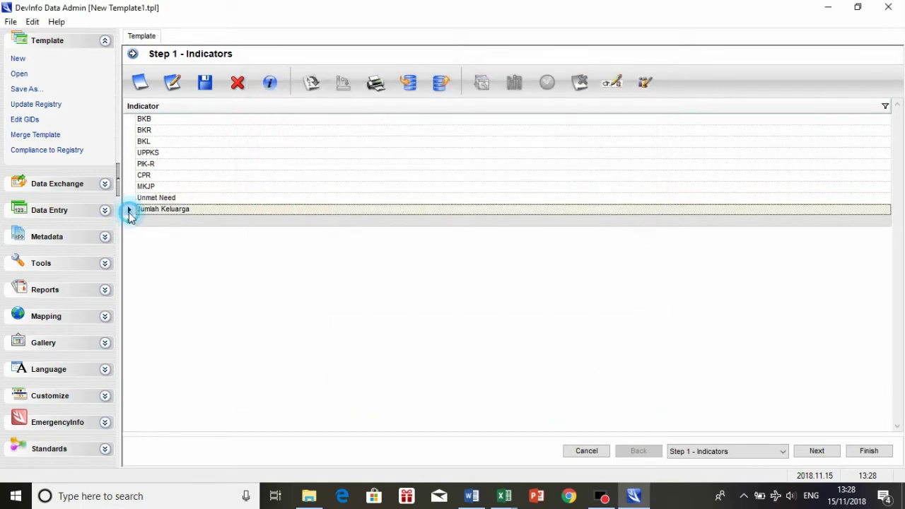
{"action": "left_click", "coordinate": [612, 86]}
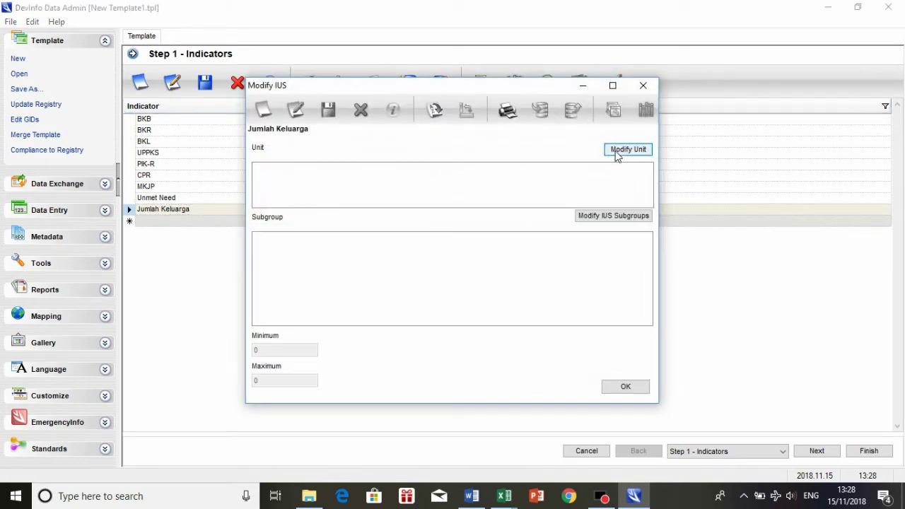
{"action": "left_click", "coordinate": [619, 152]}
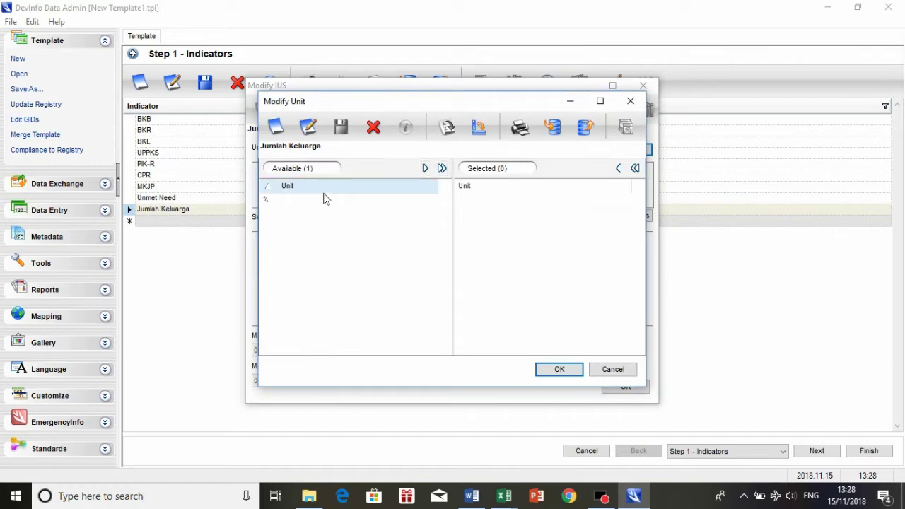
{"action": "left_click", "coordinate": [277, 129]}
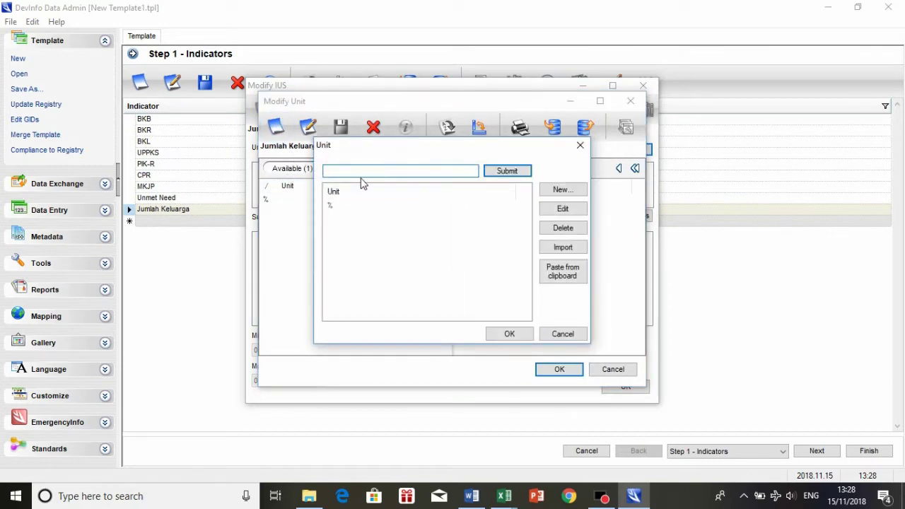
{"action": "left_click", "coordinate": [497, 172]}
{"action": "left_click", "coordinate": [331, 216]}
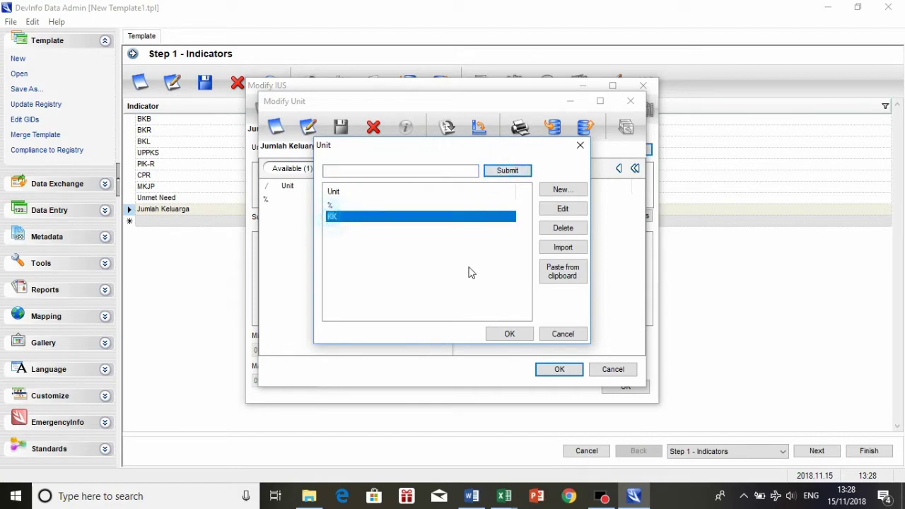
{"action": "left_click", "coordinate": [510, 333]}
Assign the KK unit to Jumlah Keluarga and enable it in the indicator's unit list.
{"action": "left_click", "coordinate": [274, 215]}
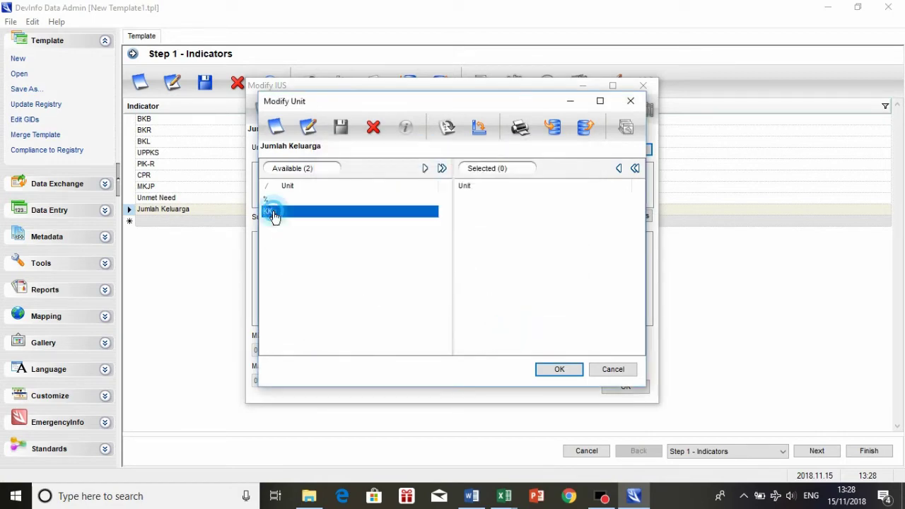
{"action": "left_click", "coordinate": [425, 169]}
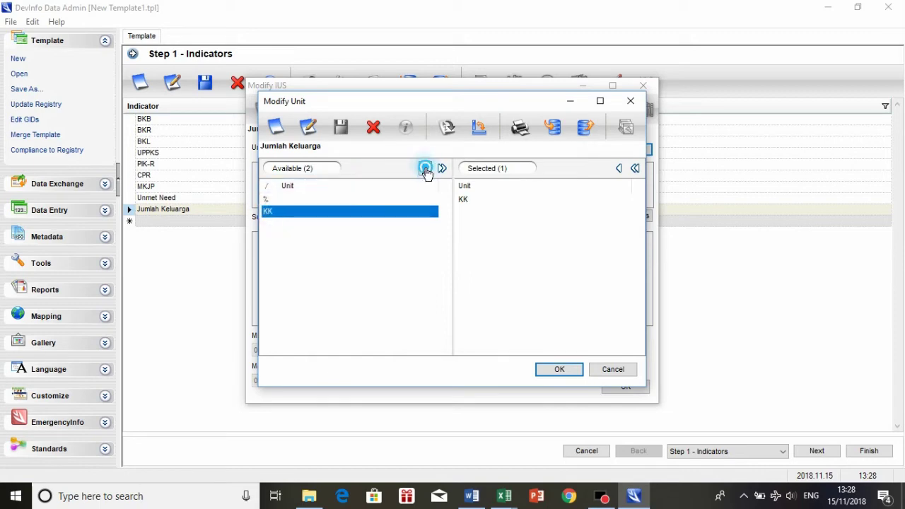
{"action": "left_click", "coordinate": [559, 370]}
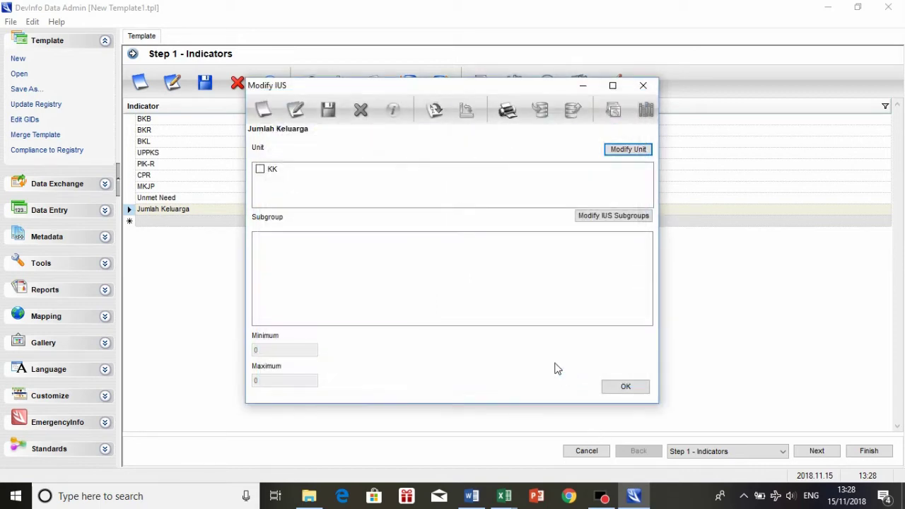
{"action": "left_click", "coordinate": [260, 169]}
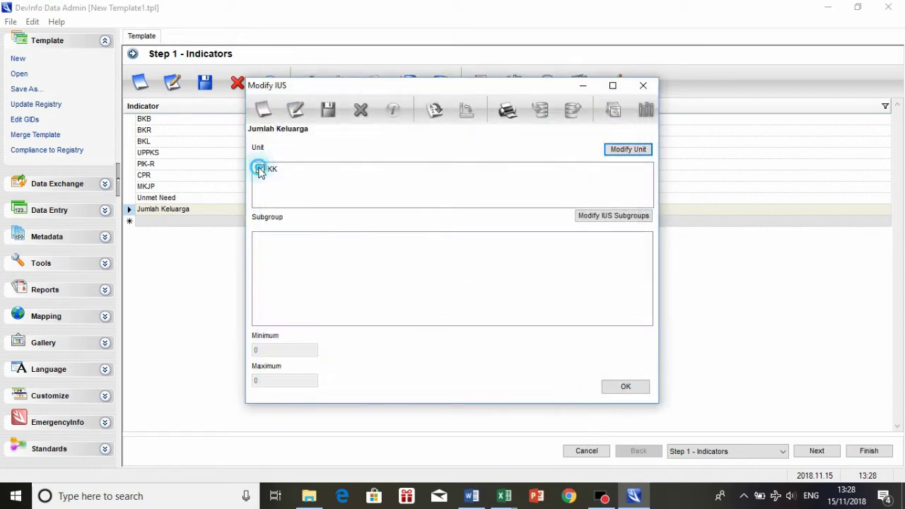
Add a new subgroup named KK under the Other dimension for Jumlah Keluarga's KK unit.
{"action": "left_click", "coordinate": [613, 215]}
{"action": "left_click", "coordinate": [272, 234]}
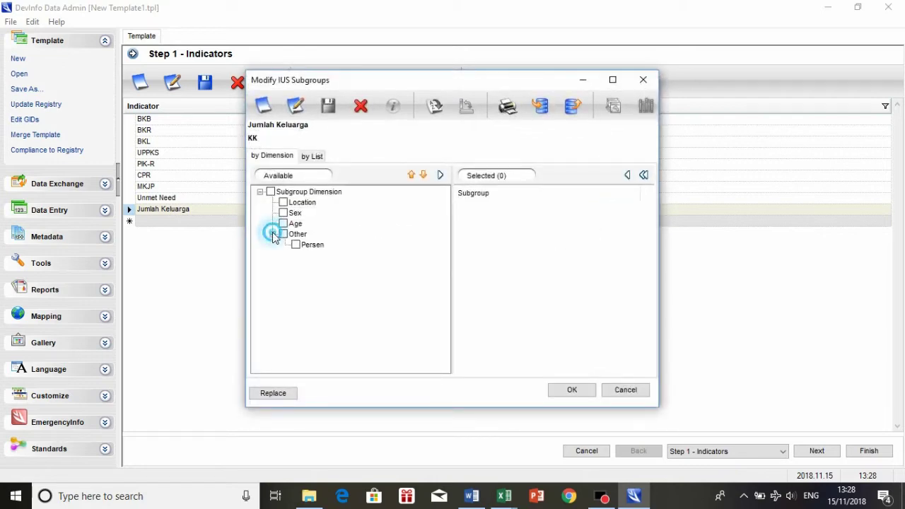
{"action": "left_click", "coordinate": [298, 234]}
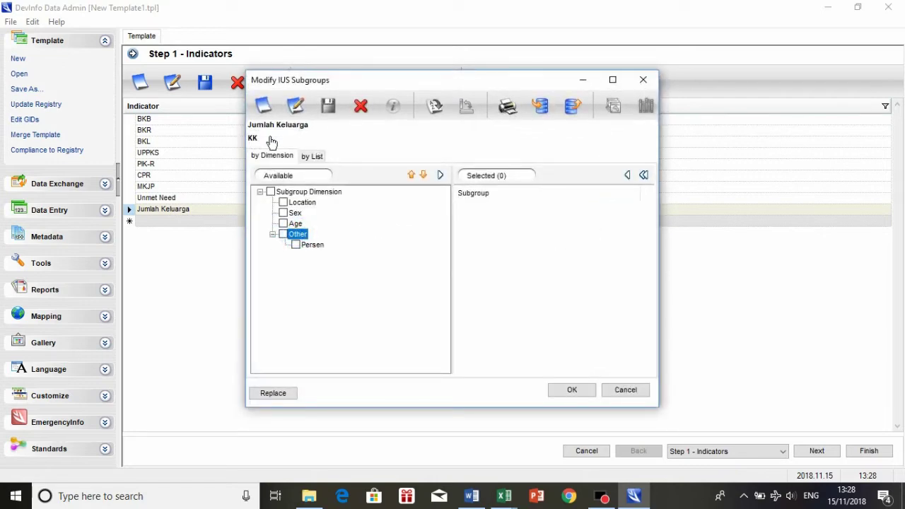
{"action": "left_click", "coordinate": [263, 105]}
{"action": "type", "text": "KK"}
Assign the KK subgroup to Jumlah Keluarga's KK unit and confirm the indicator's settings.
{"action": "left_click", "coordinate": [295, 256]}
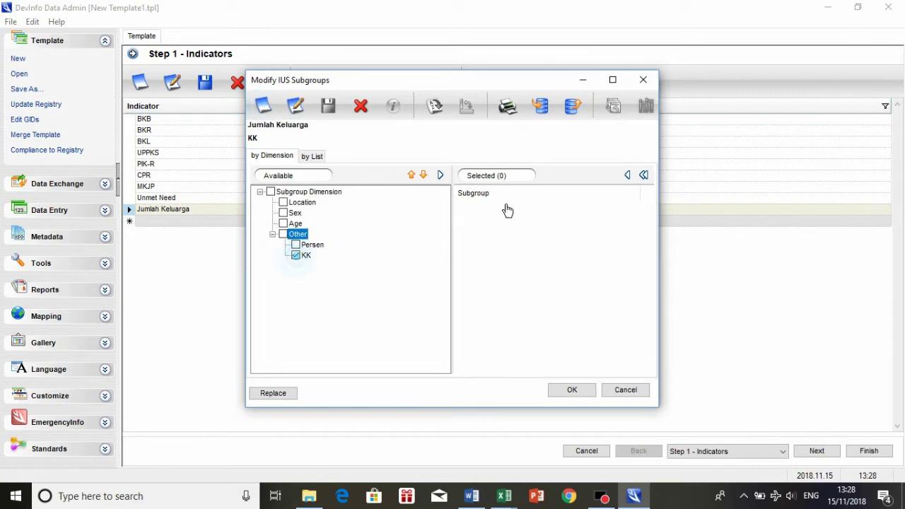
{"action": "left_click", "coordinate": [440, 174]}
{"action": "left_click", "coordinate": [571, 390]}
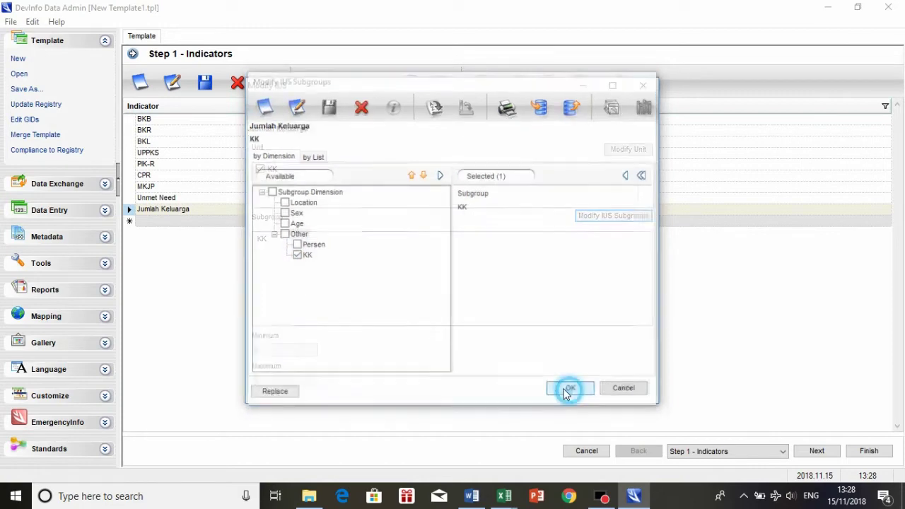
{"action": "left_click", "coordinate": [622, 389]}
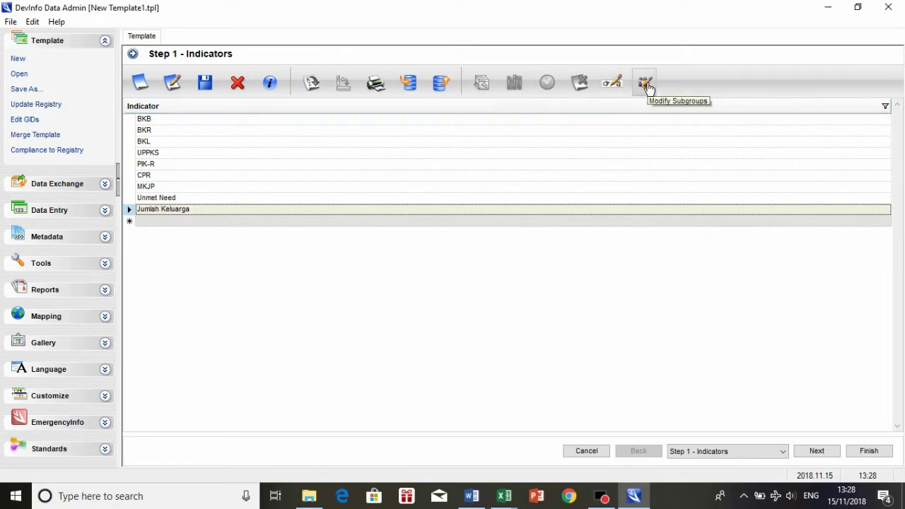
Review the subgroup settings of the BKB and BKR indicators and accept the Persen subgroup for each.
{"action": "left_click", "coordinate": [132, 121]}
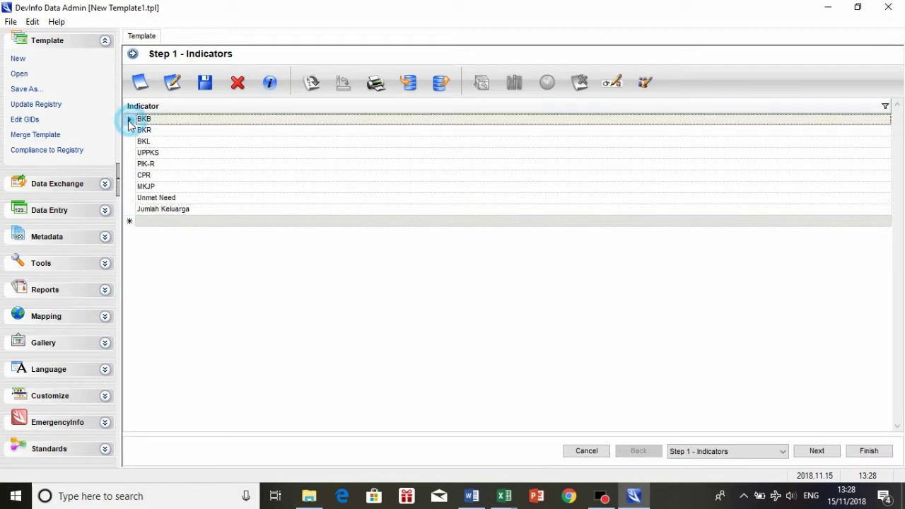
{"action": "left_click", "coordinate": [649, 85]}
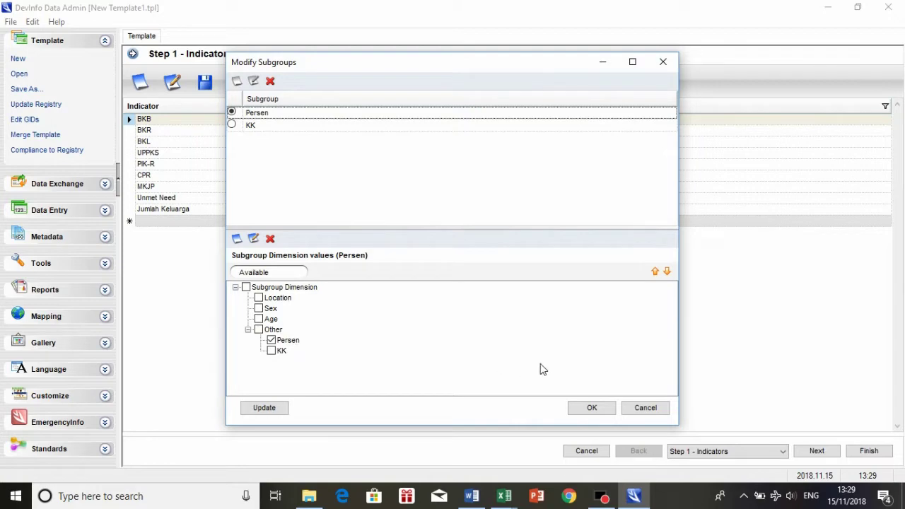
{"action": "left_click", "coordinate": [591, 408]}
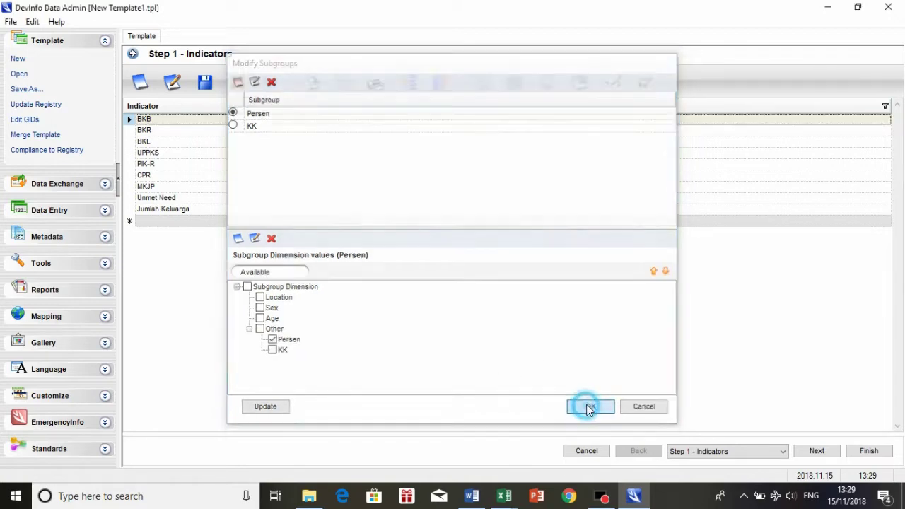
{"action": "left_click", "coordinate": [130, 131]}
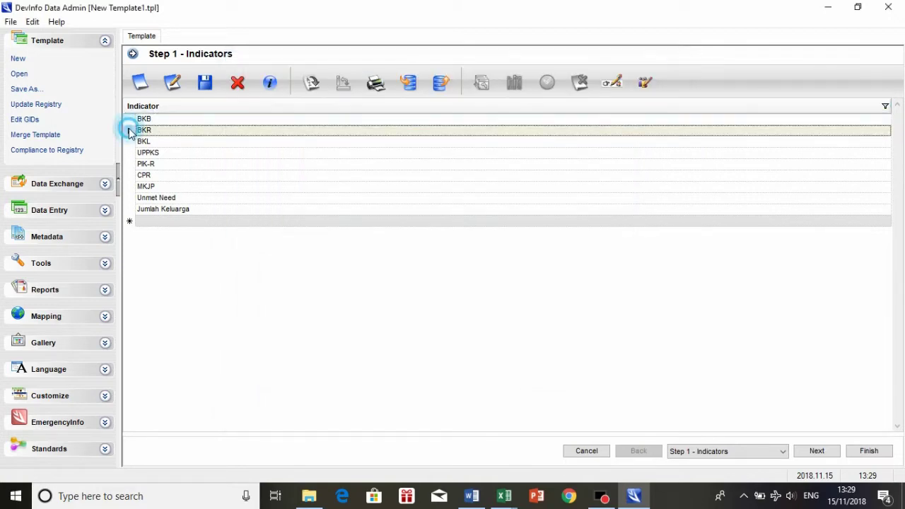
{"action": "left_click", "coordinate": [646, 85]}
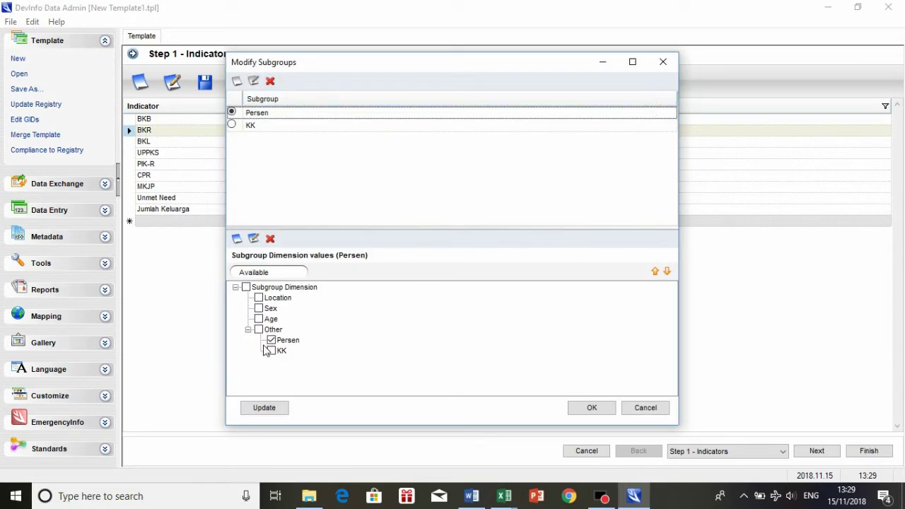
{"action": "left_click", "coordinate": [592, 408]}
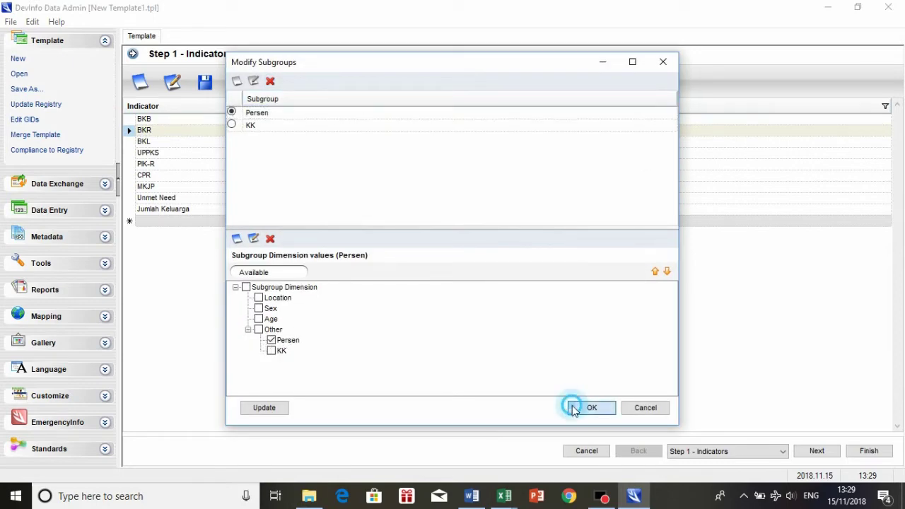
Review the subgroup settings of the BKL and UPPKS indicators and accept the Persen subgroup for each.
{"action": "left_click", "coordinate": [131, 142]}
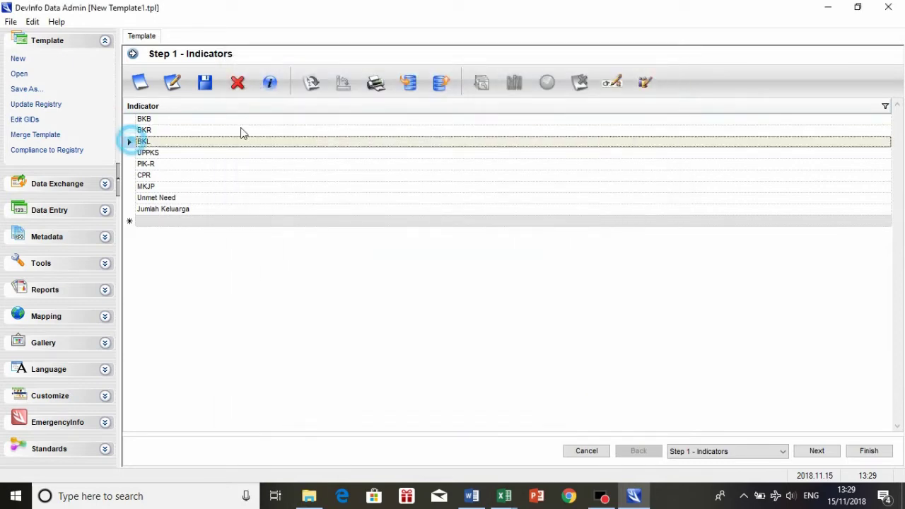
{"action": "left_click", "coordinate": [646, 85]}
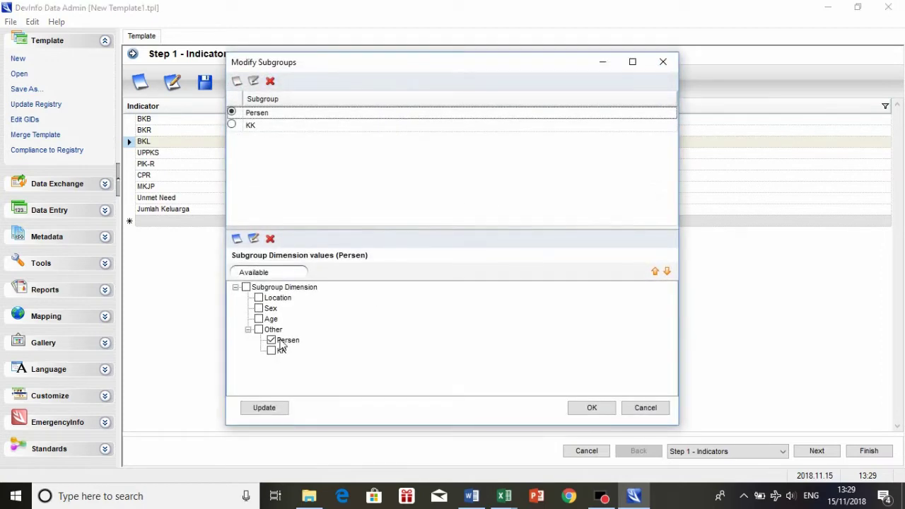
{"action": "left_click", "coordinate": [591, 408]}
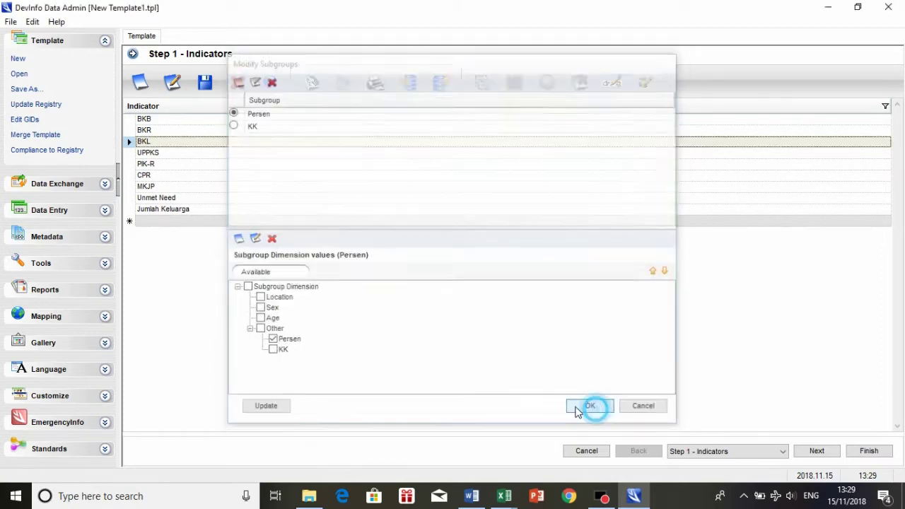
{"action": "left_click", "coordinate": [133, 152]}
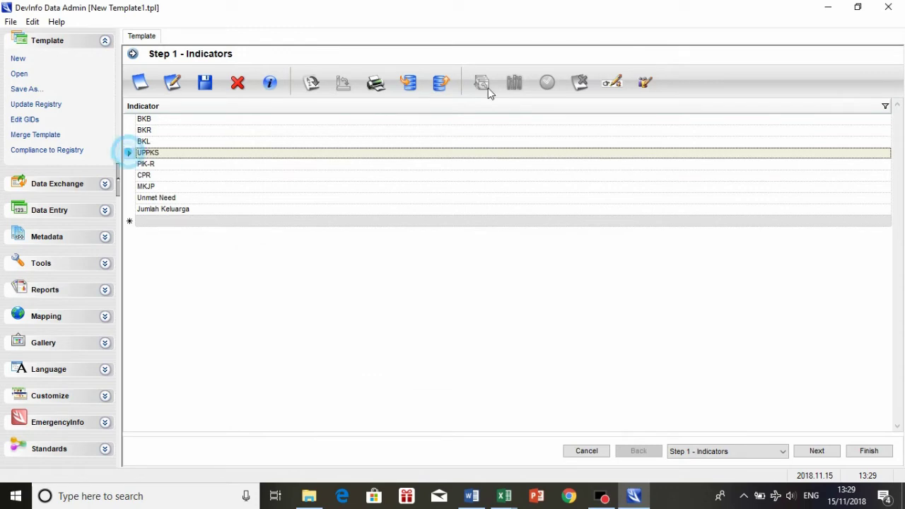
{"action": "left_click", "coordinate": [645, 82]}
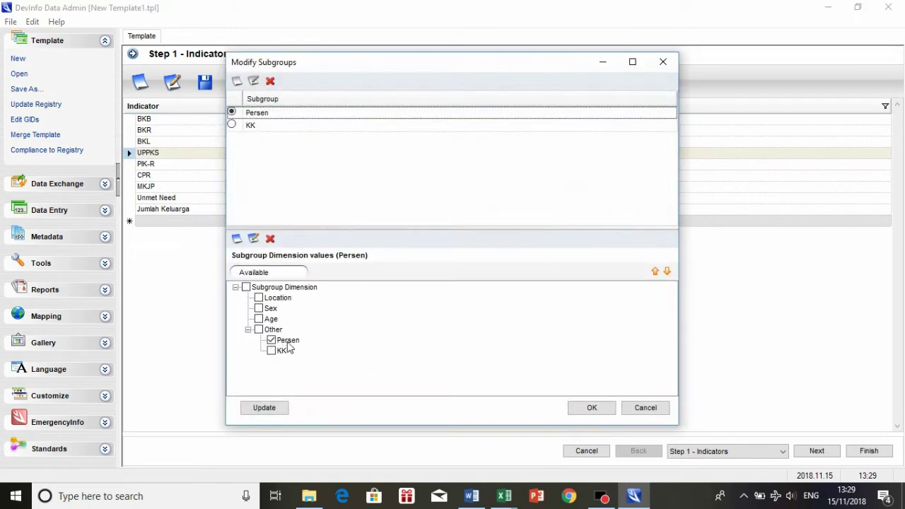
{"action": "left_click", "coordinate": [588, 408]}
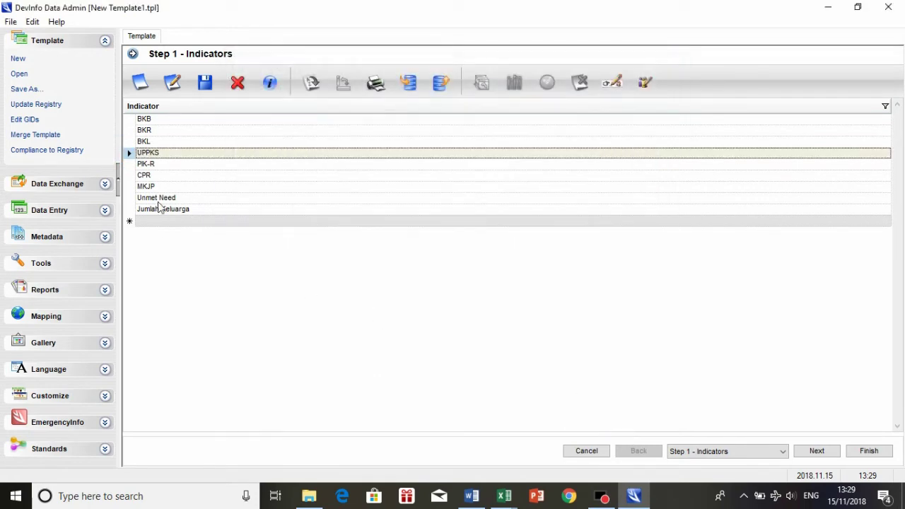
Review the subgroup settings of the PIK-R and CPR indicators and accept the Persen subgroup for each.
{"action": "left_click", "coordinate": [128, 164]}
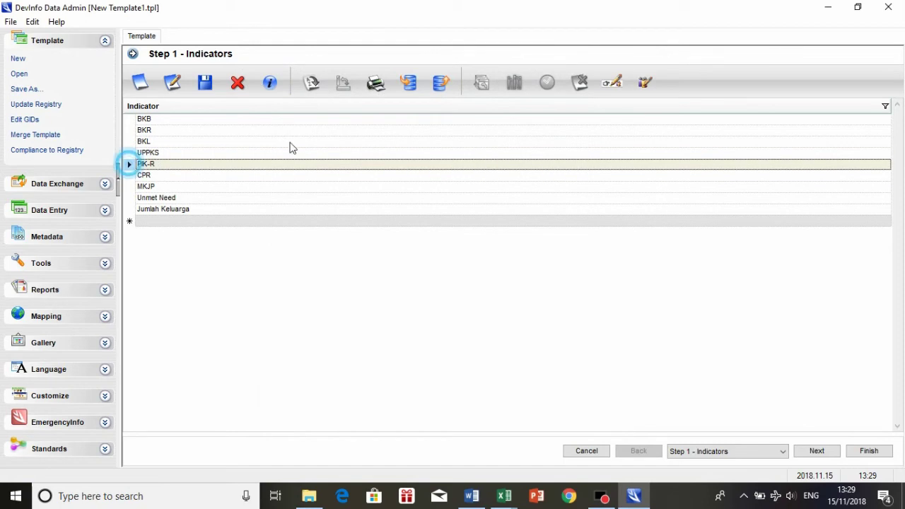
{"action": "left_click", "coordinate": [645, 82]}
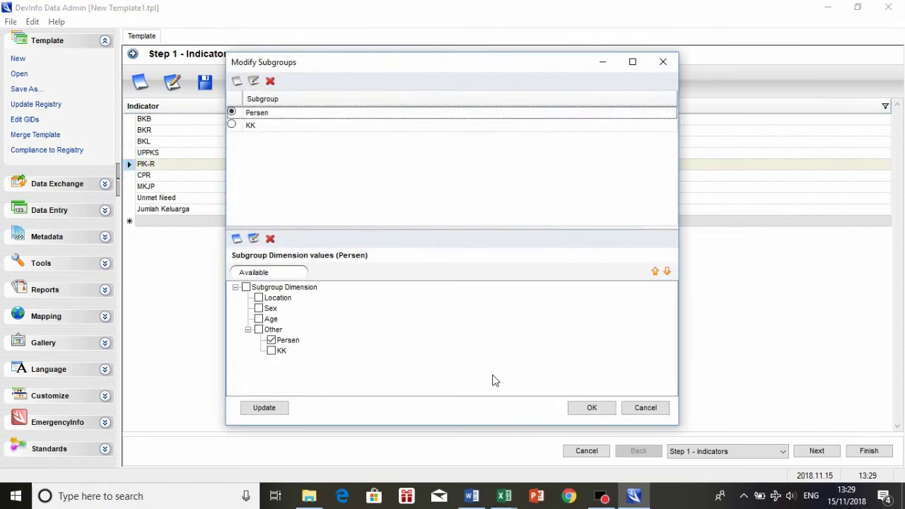
{"action": "left_click", "coordinate": [588, 409]}
{"action": "left_click", "coordinate": [128, 175]}
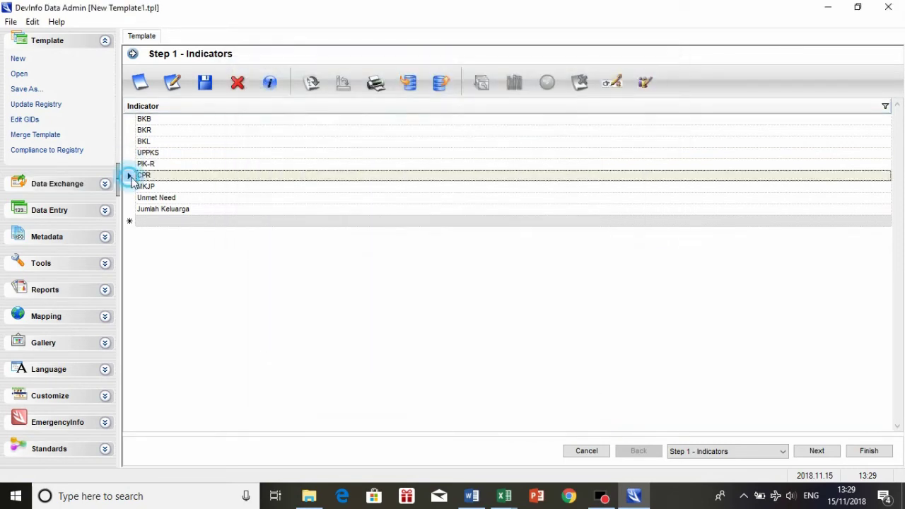
{"action": "left_click", "coordinate": [645, 85]}
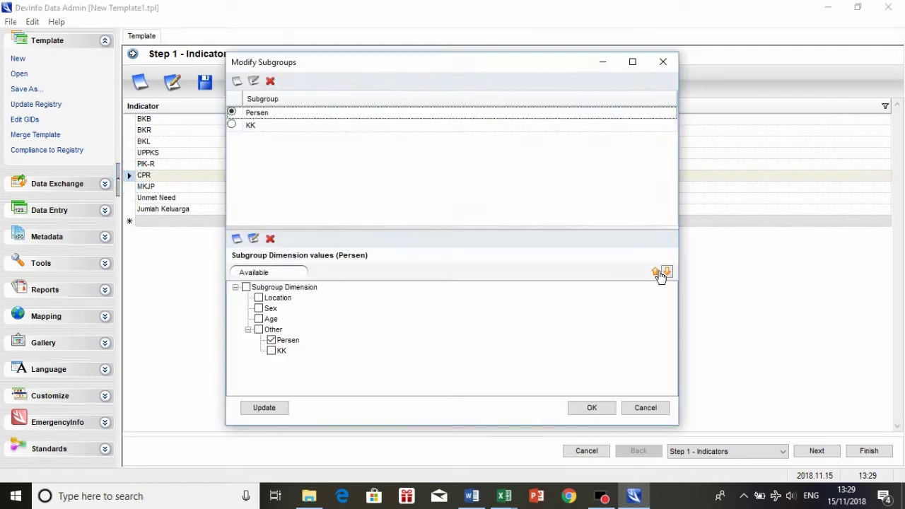
{"action": "left_click", "coordinate": [591, 408]}
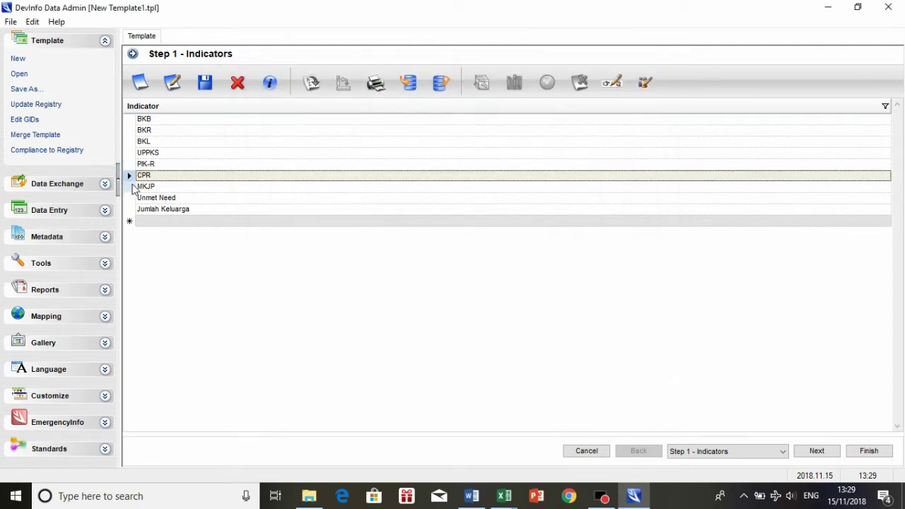
Review the subgroup settings of the MKJP and Unmet Need indicators and accept the Persen subgroup for each.
{"action": "left_click", "coordinate": [132, 186]}
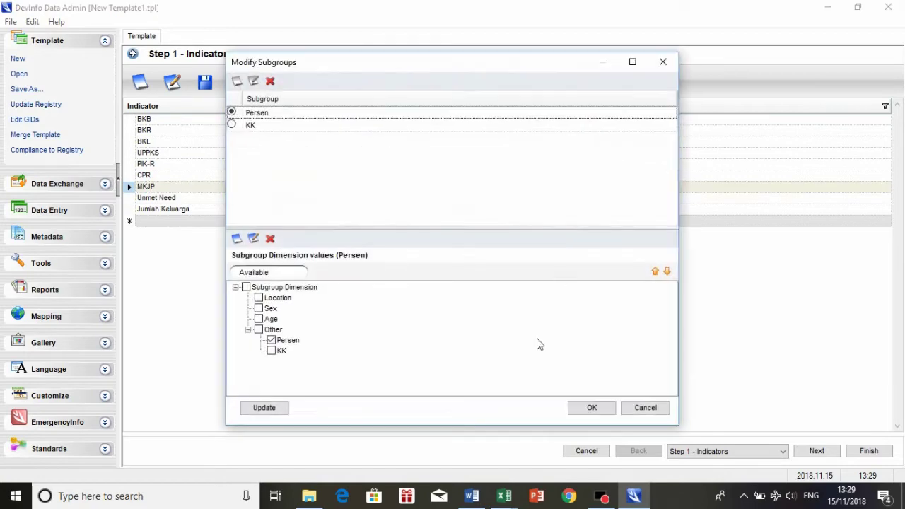
{"action": "left_click", "coordinate": [596, 408]}
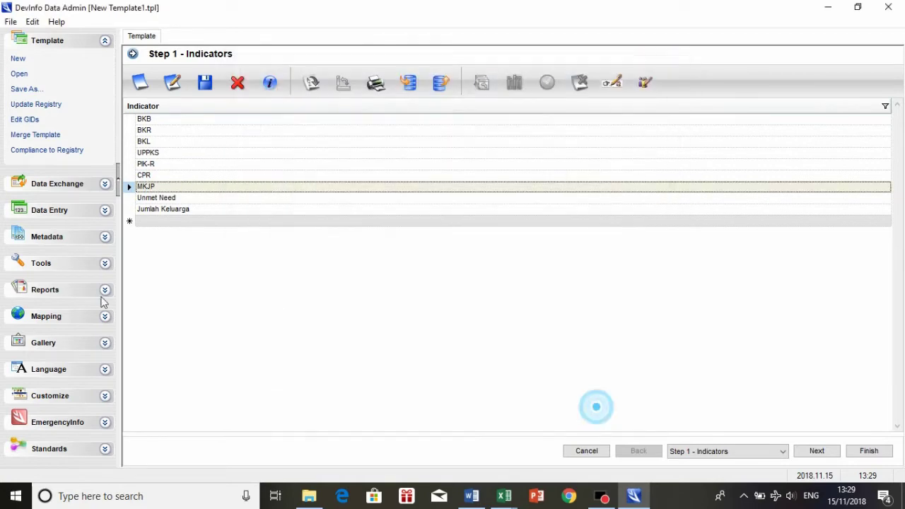
{"action": "left_click", "coordinate": [129, 198]}
{"action": "left_click", "coordinate": [645, 82]}
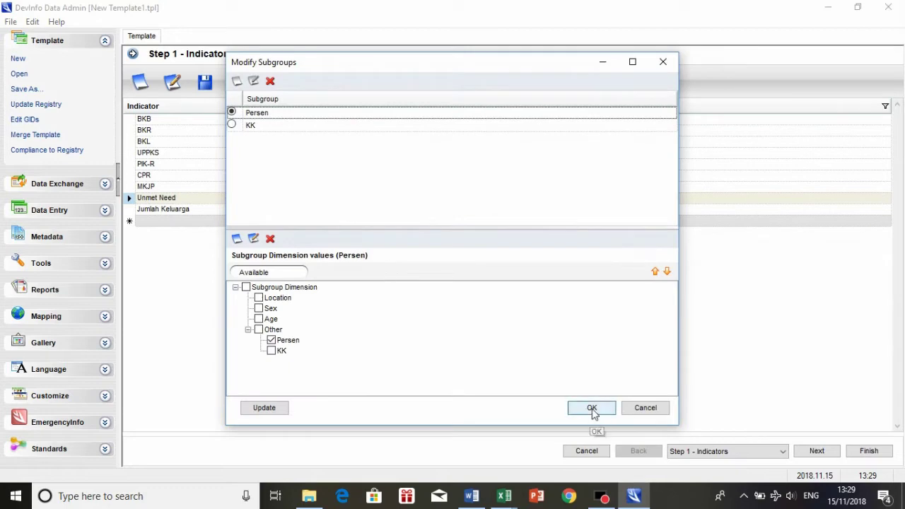
{"action": "left_click", "coordinate": [593, 408]}
Choose KK instead of Persen as the Other dimension value in Jumlah Keluarga's subgroup settings and confirm.
{"action": "left_click", "coordinate": [130, 209]}
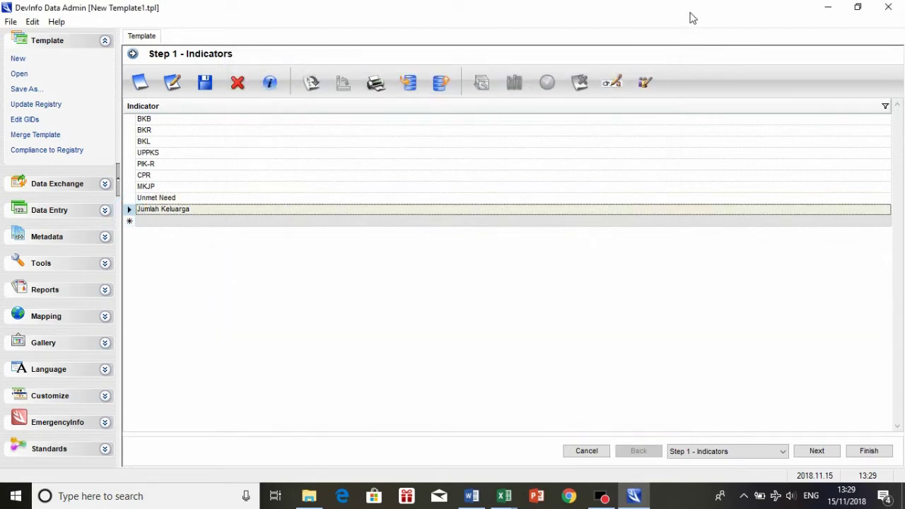
{"action": "left_click", "coordinate": [647, 83]}
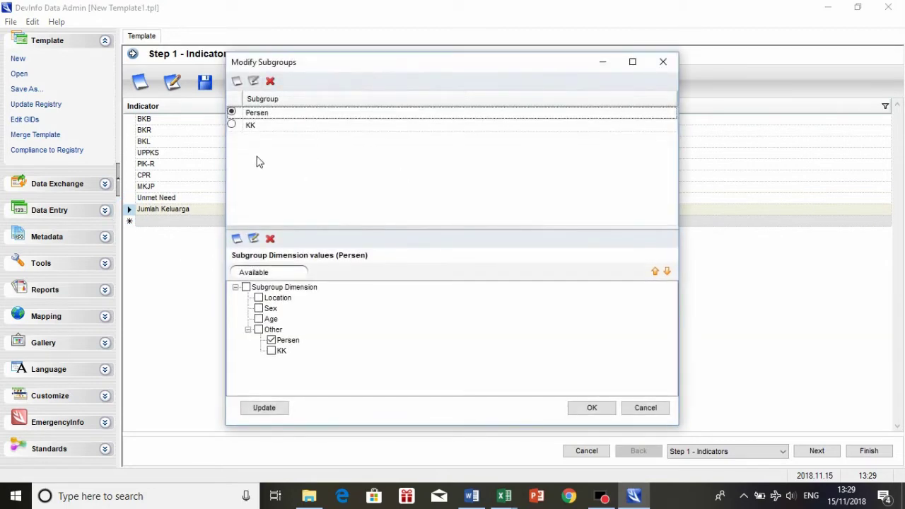
{"action": "left_click", "coordinate": [272, 351]}
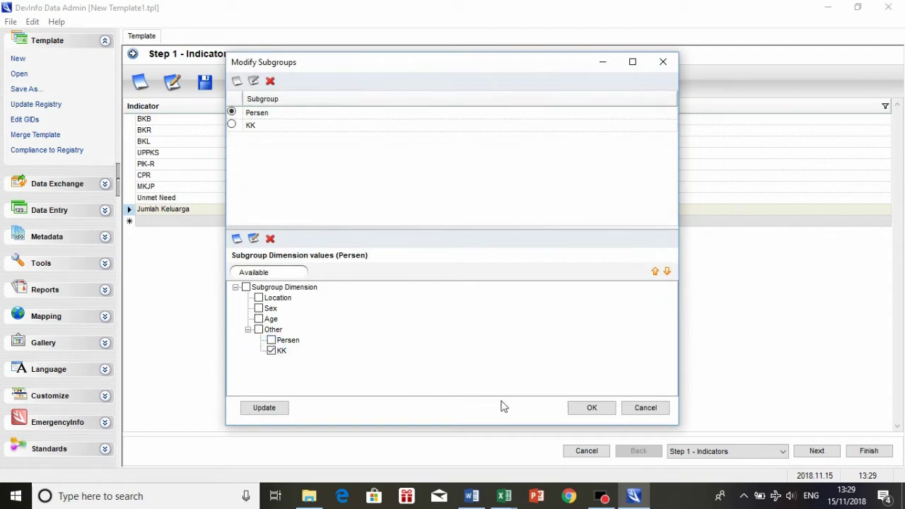
{"action": "left_click", "coordinate": [588, 408]}
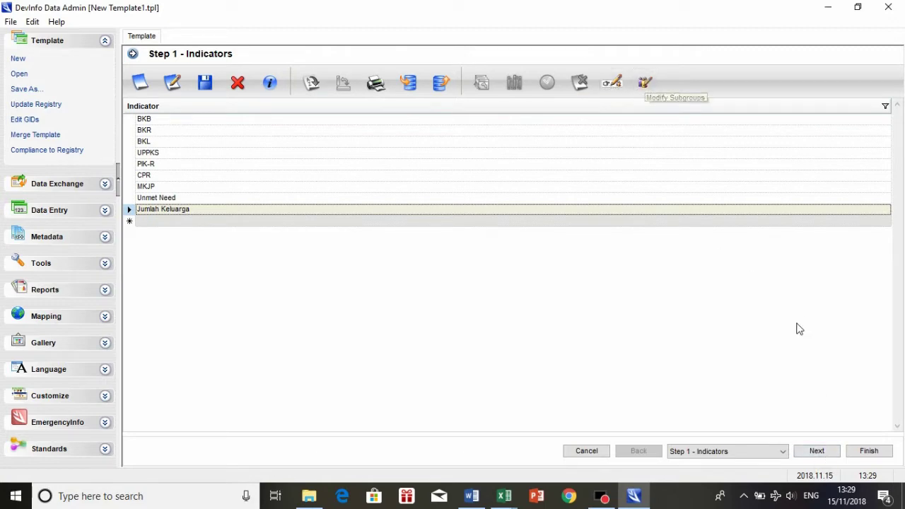
Proceed to the Indicator Classifications step and add the sectors KSPK, KBKR and Dalduk.
{"action": "left_click", "coordinate": [817, 454]}
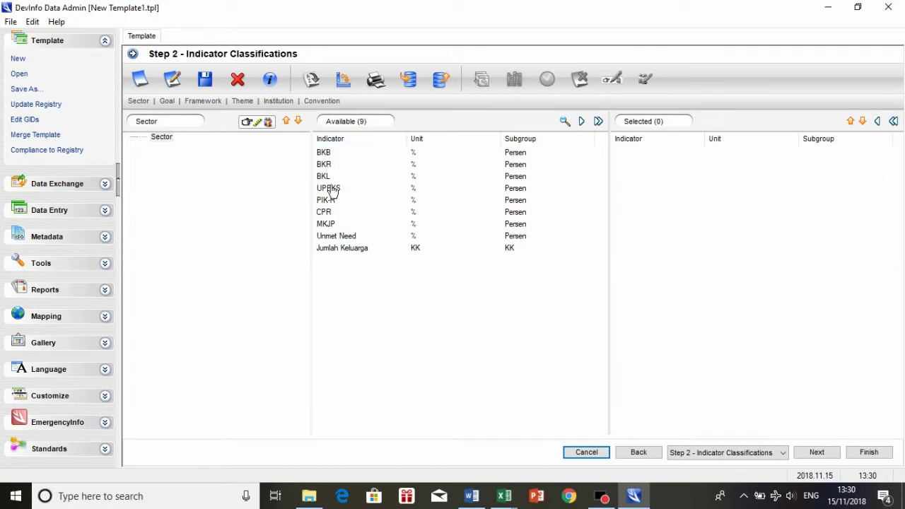
{"action": "left_click", "coordinate": [159, 142]}
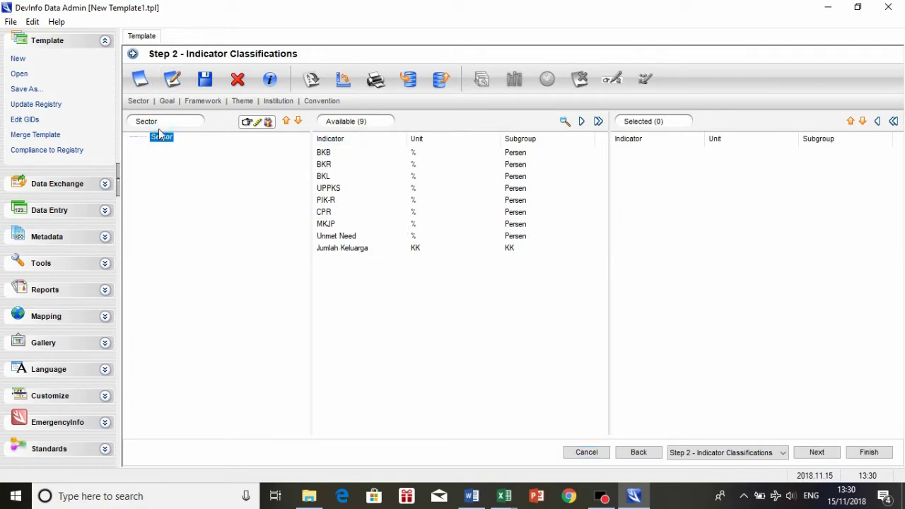
{"action": "left_click", "coordinate": [142, 85]}
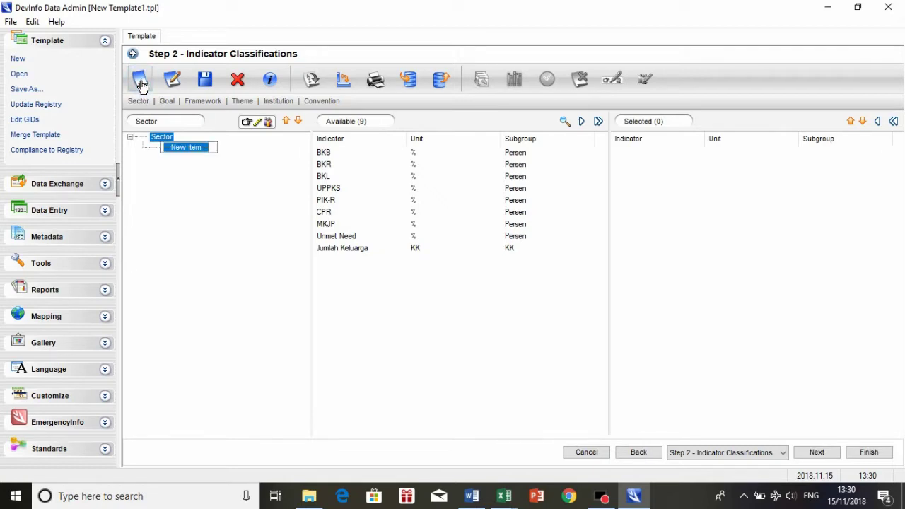
{"action": "type", "text": "KSPK"}
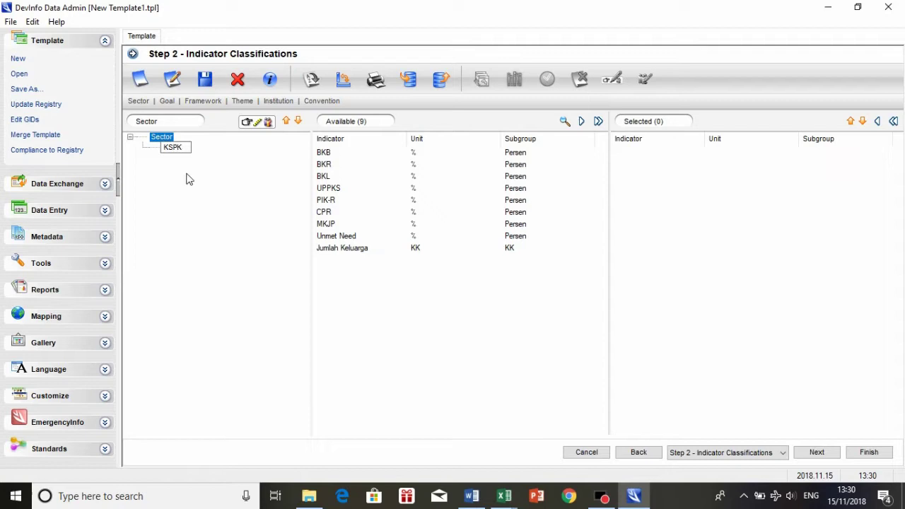
{"action": "key", "text": "Return"}
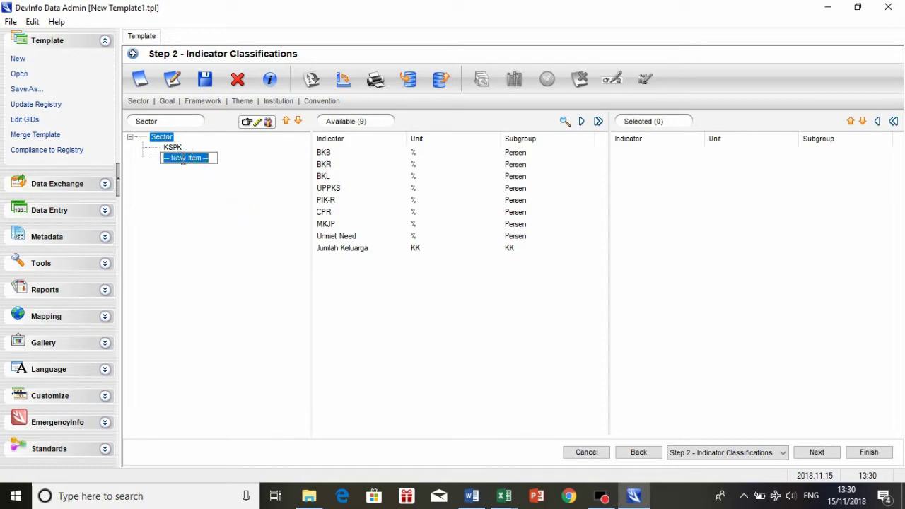
{"action": "type", "text": "KBKR"}
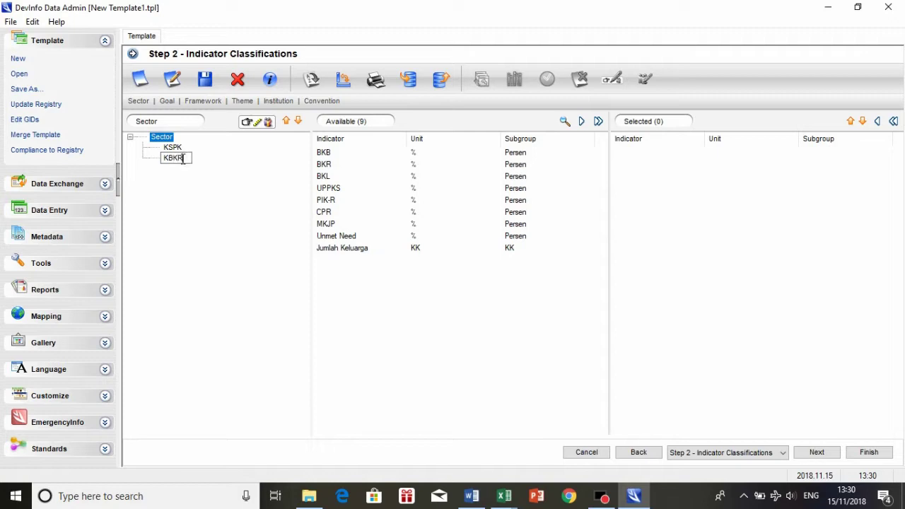
{"action": "key", "text": "Return"}
{"action": "type", "text": "Dalduk"}
{"action": "key", "text": "Return"}
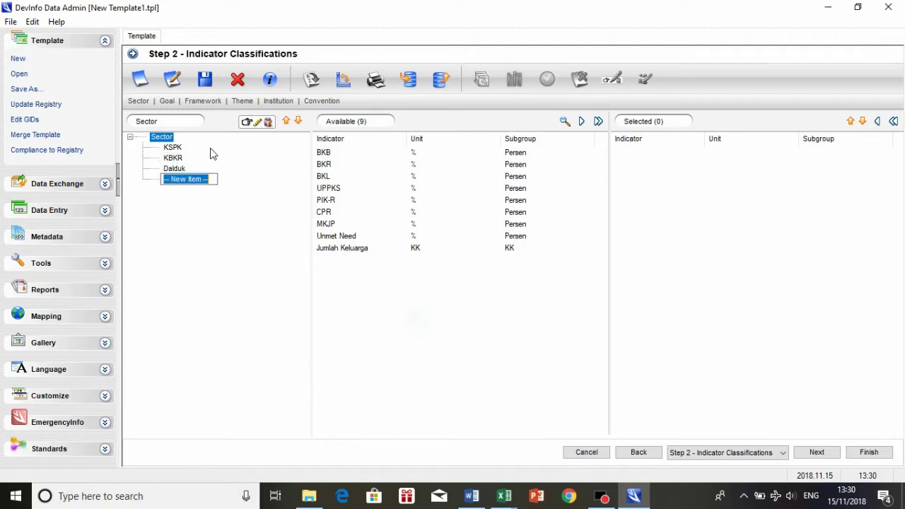
Assign the BKB, BKR, BKL, UPPKS and PIK-R indicators to the KSPK sector.
{"action": "left_click", "coordinate": [175, 147]}
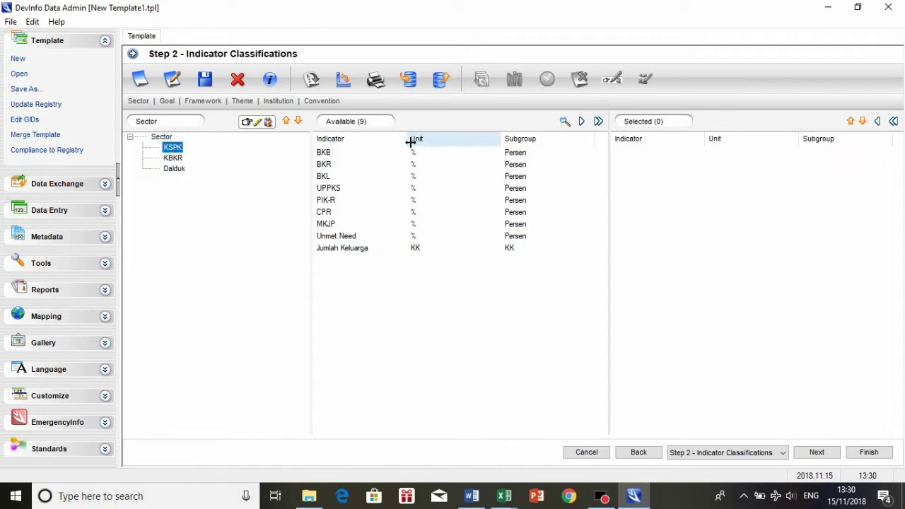
{"action": "left_click", "coordinate": [324, 153]}
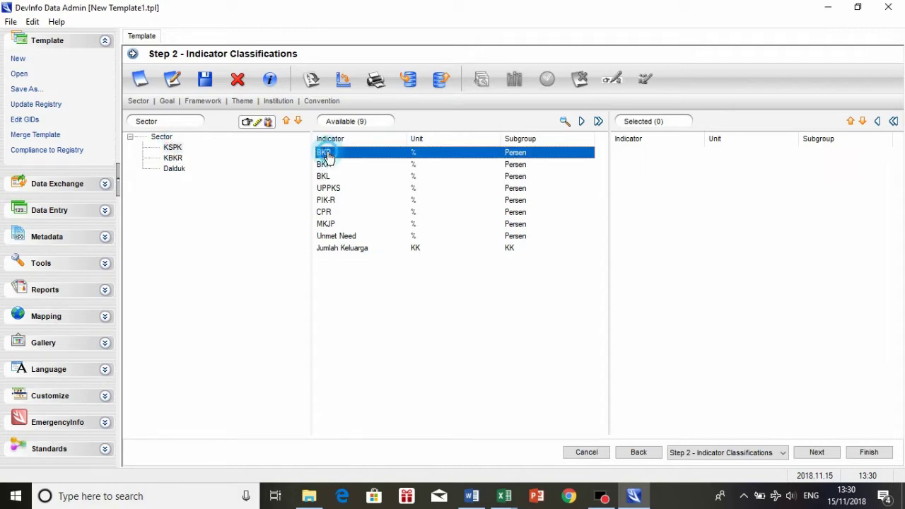
{"action": "left_click", "coordinate": [331, 204], "text": "shift"}
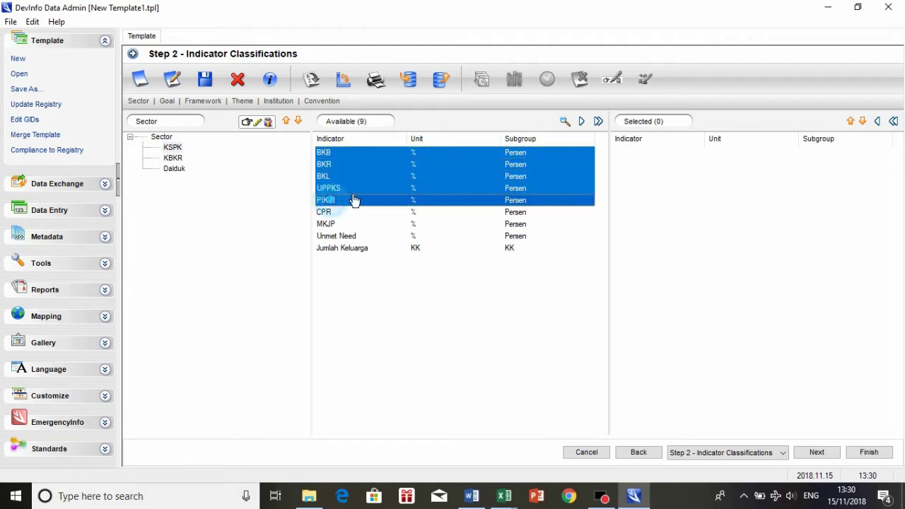
{"action": "left_click", "coordinate": [582, 122]}
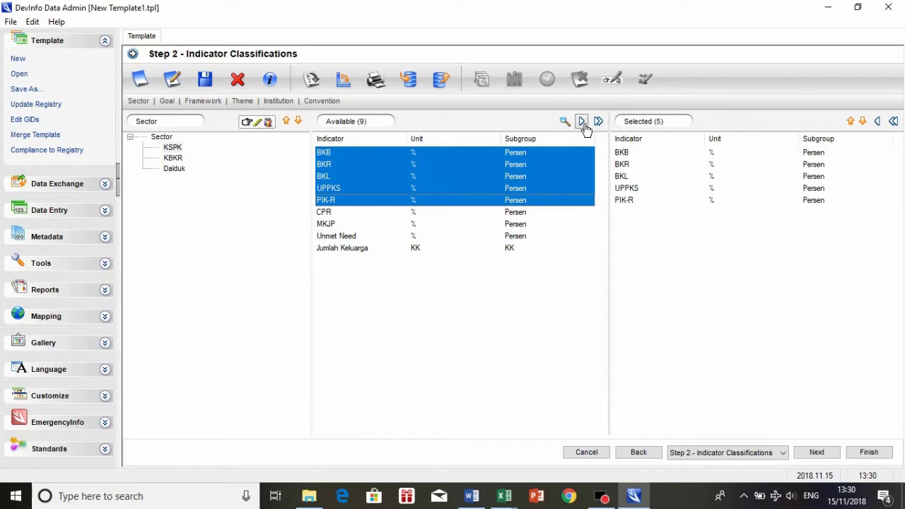
Assign the CPR, MKJP and Unmet Need indicators to the KBKR sector.
{"action": "left_click", "coordinate": [173, 158]}
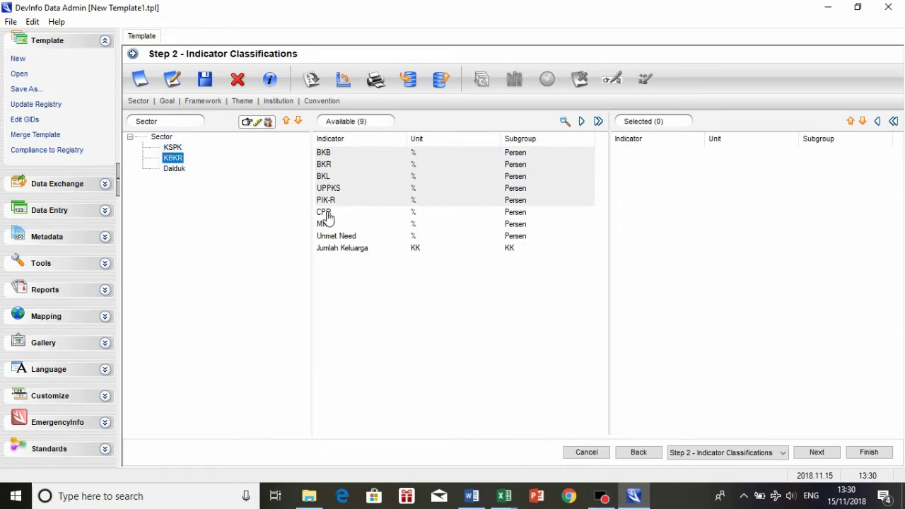
{"action": "left_click", "coordinate": [326, 214]}
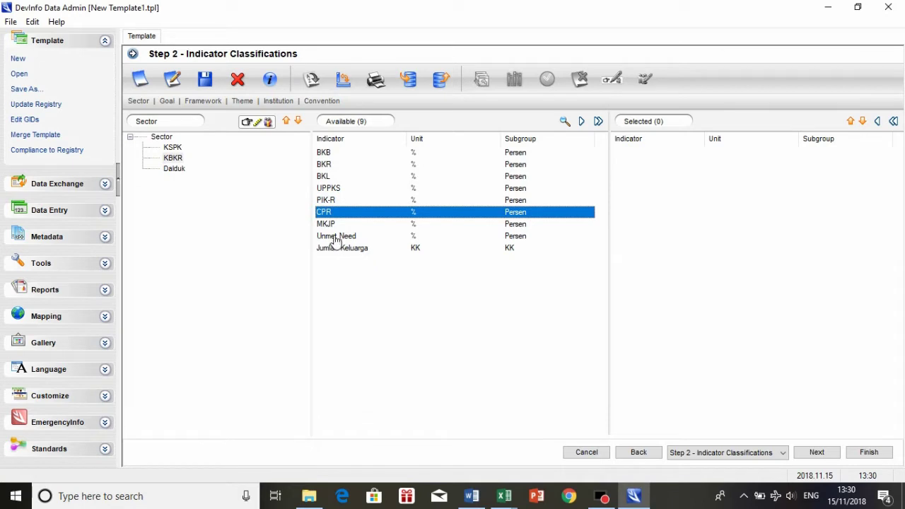
{"action": "left_click", "coordinate": [337, 238], "text": "shift"}
{"action": "left_click", "coordinate": [581, 122]}
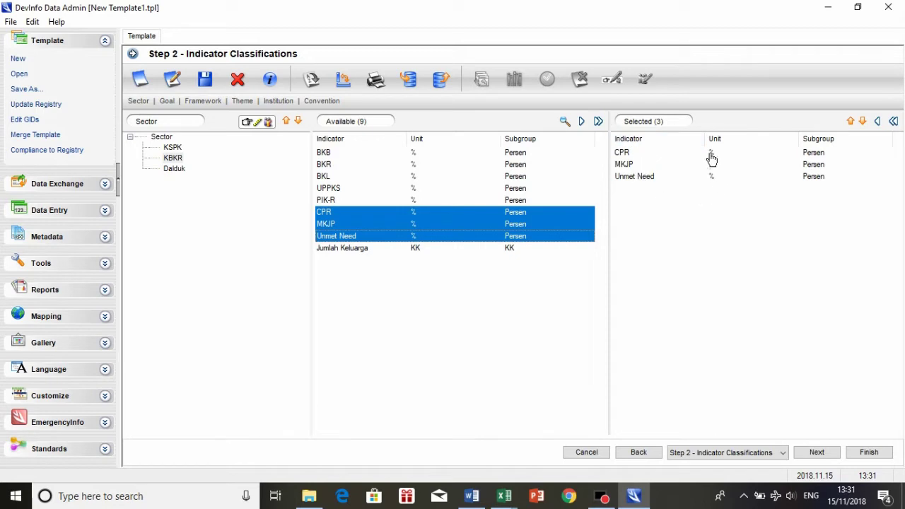
Assign the Jumlah Keluarga indicator to the Dalduk sector.
{"action": "left_click", "coordinate": [177, 170]}
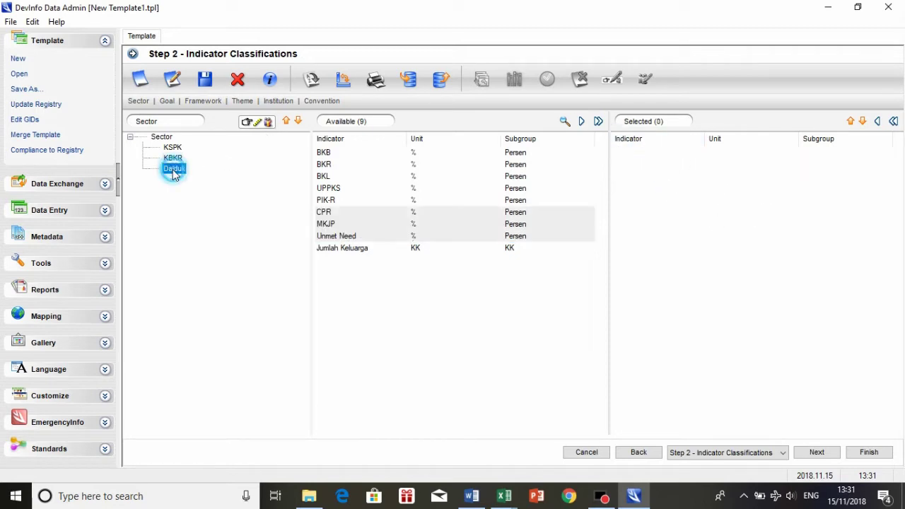
{"action": "left_click", "coordinate": [345, 248]}
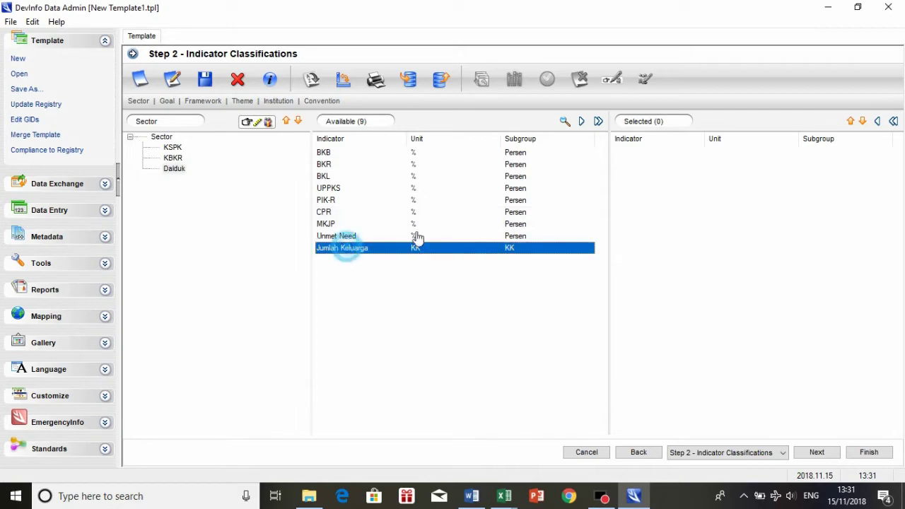
{"action": "left_click", "coordinate": [581, 122]}
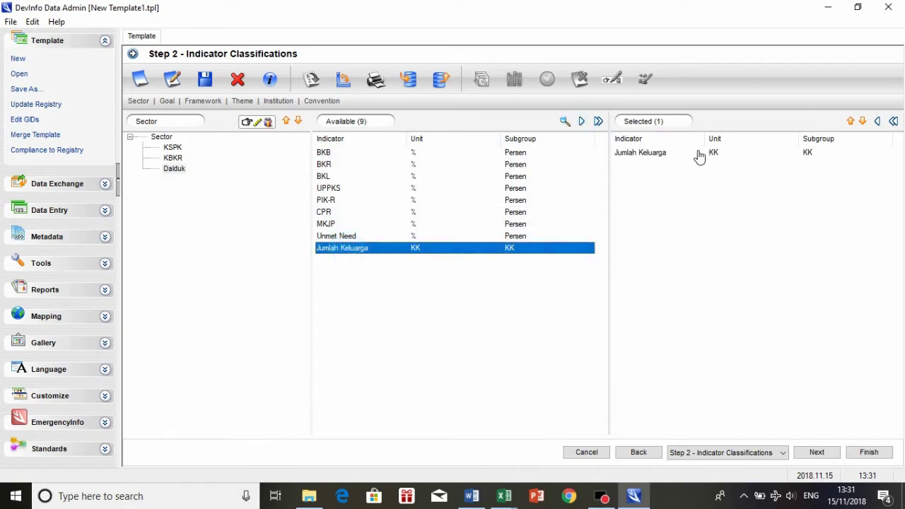
Check the indicators assigned to the KSPK, KBKR and Dalduk sectors and proceed to the Areas step.
{"action": "left_click", "coordinate": [173, 148]}
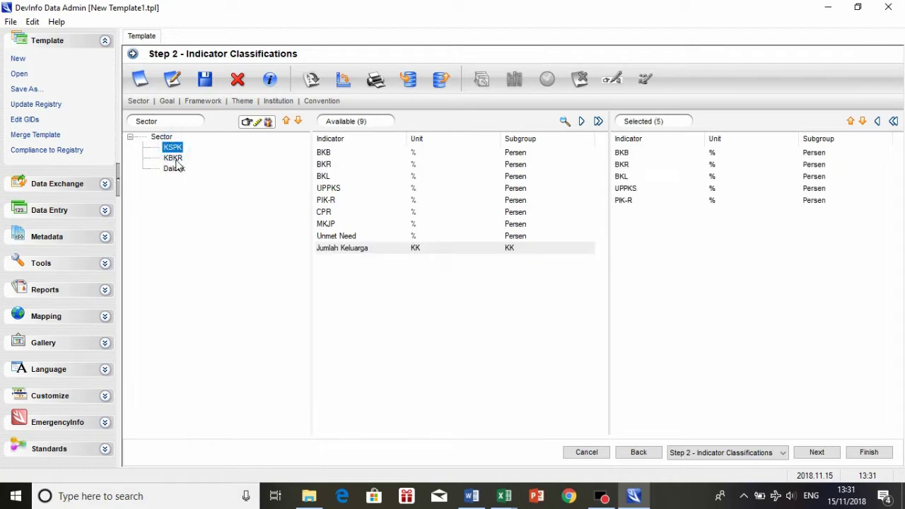
{"action": "left_click", "coordinate": [173, 168]}
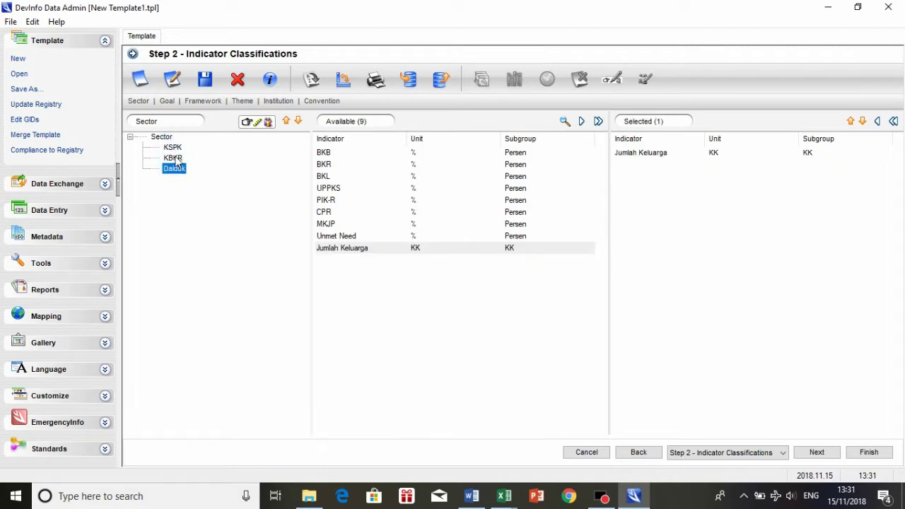
{"action": "left_click", "coordinate": [173, 159]}
{"action": "left_click", "coordinate": [176, 170]}
{"action": "left_click", "coordinate": [817, 452]}
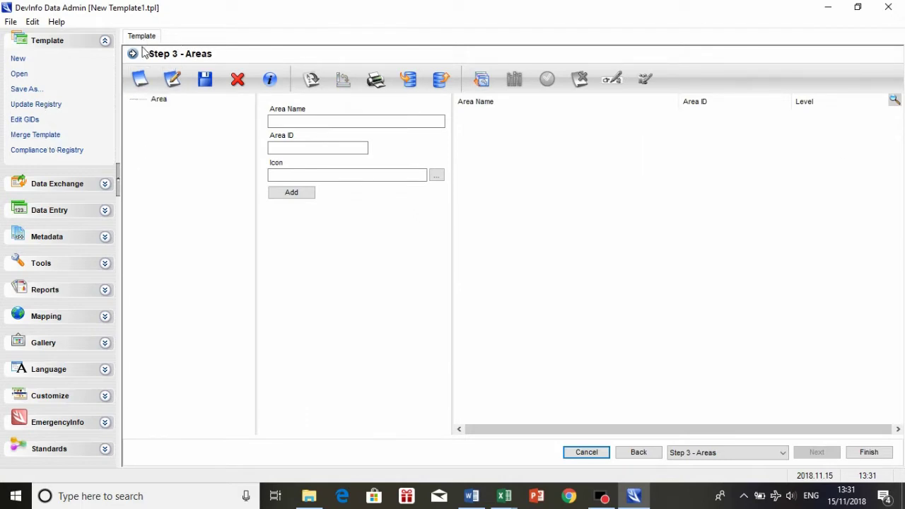
Start a new area under the Area root and name it Kalimantan Timur.
{"action": "left_click", "coordinate": [157, 103]}
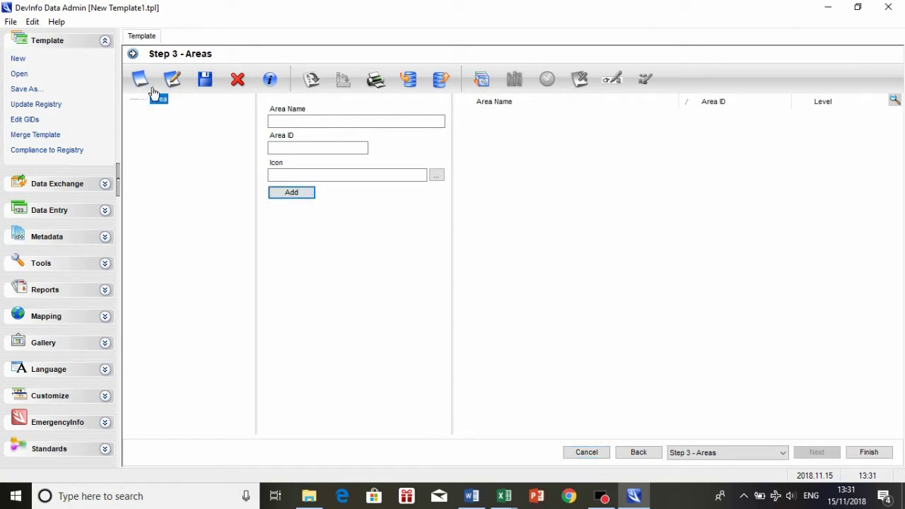
{"action": "left_click", "coordinate": [144, 84]}
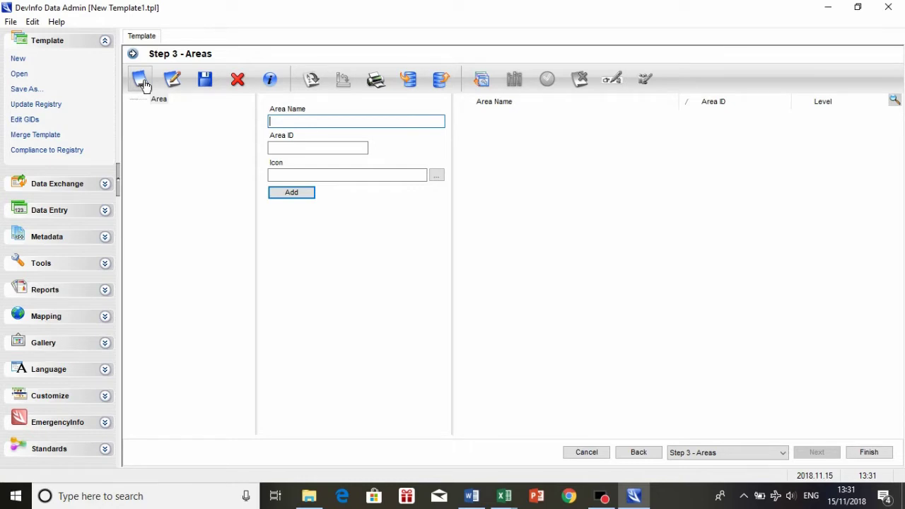
{"action": "type", "text": "Kalimantan Timur"}
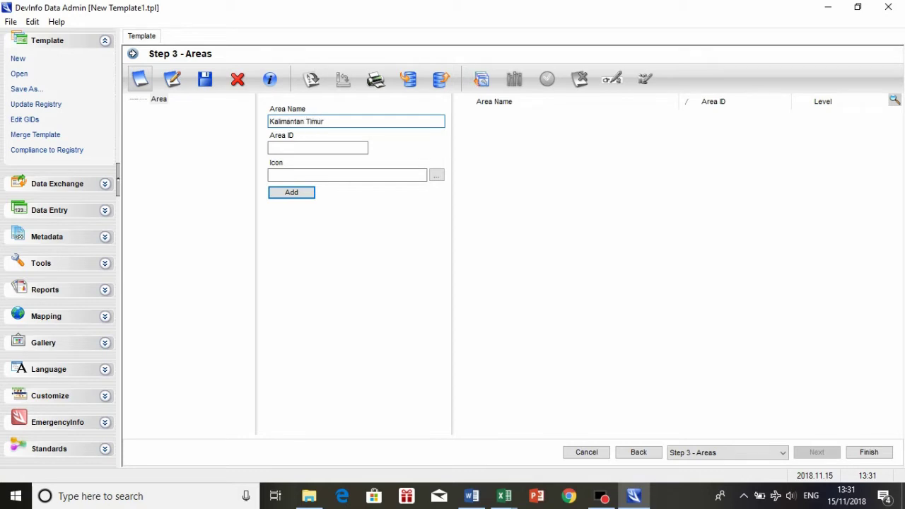
{"action": "left_click", "coordinate": [290, 148]}
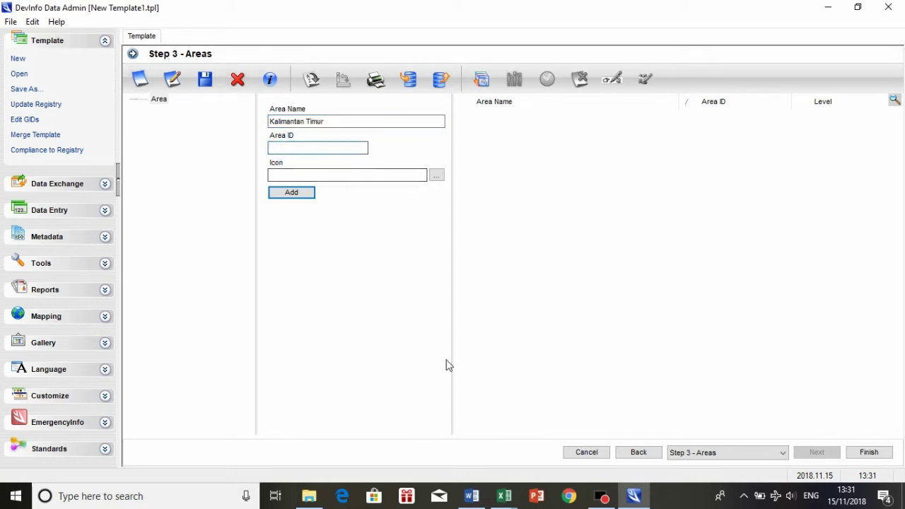
Look up kalimantan timur in the Perka No. 66 Tahun 2016 Word document, return to DevInfo Data Admin and add the area with ID 64.
{"action": "left_click", "coordinate": [309, 496]}
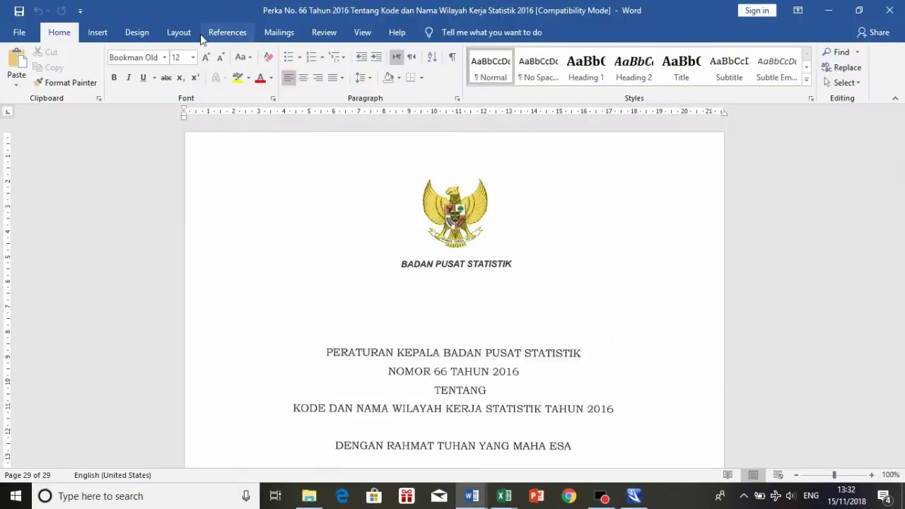
{"action": "left_click", "coordinate": [838, 53]}
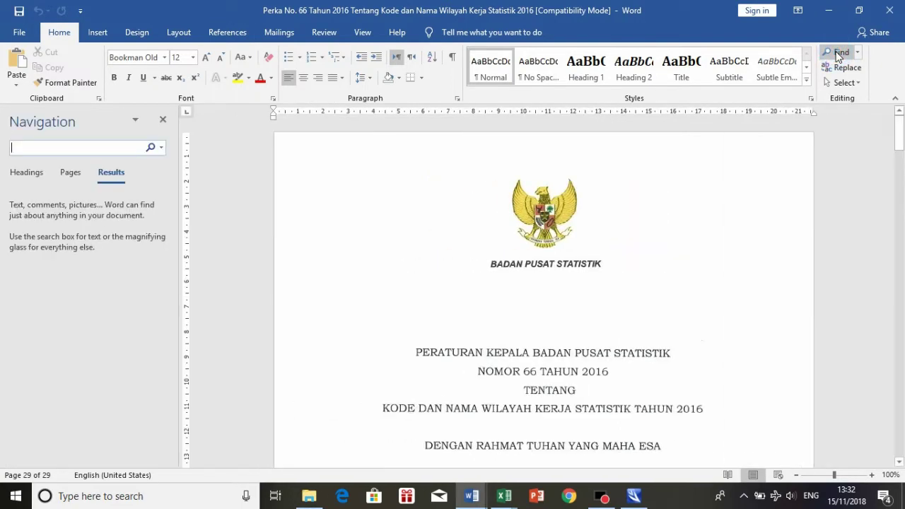
{"action": "type", "text": "kalim"}
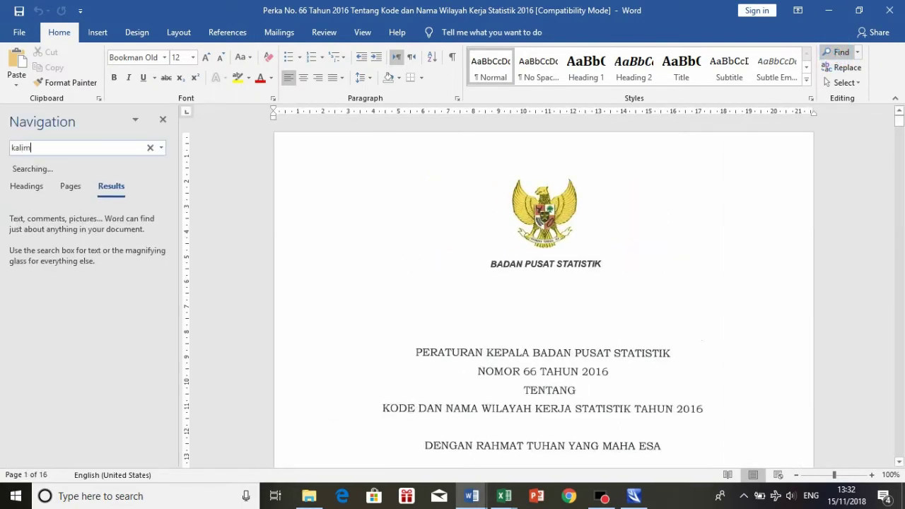
{"action": "type", "text": "antan timur"}
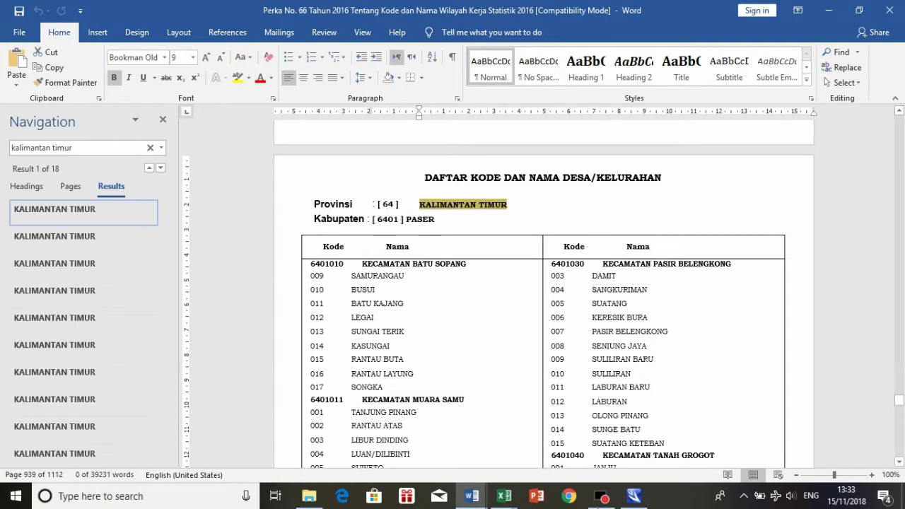
{"action": "left_click", "coordinate": [634, 496]}
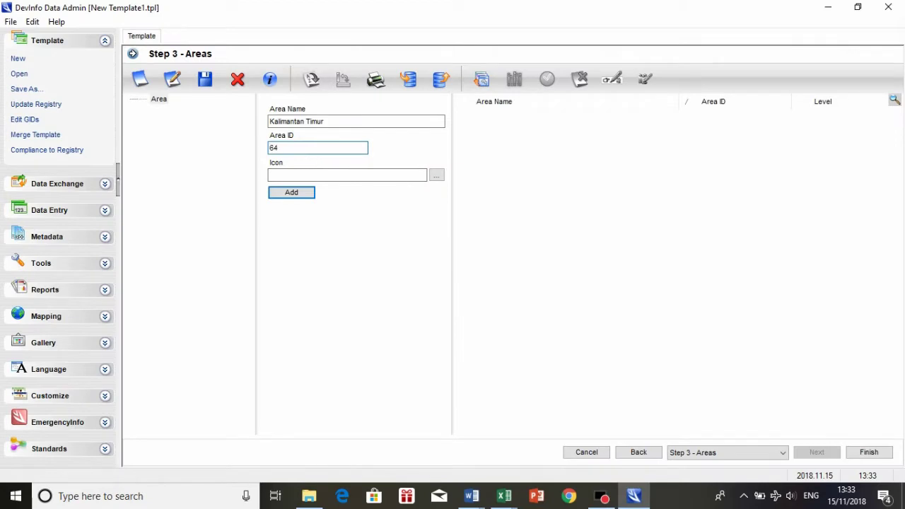
{"action": "left_click", "coordinate": [286, 197]}
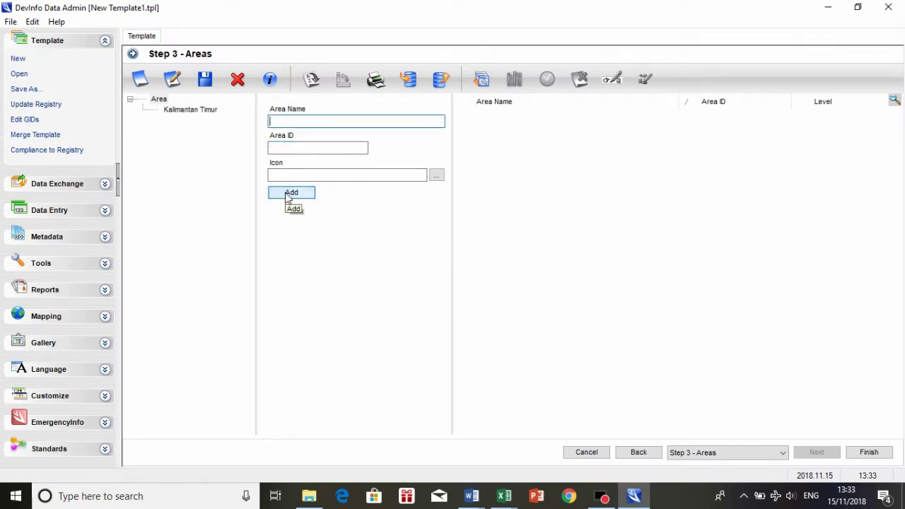
Start a new sub-area under Kalimantan Timur and name it Paser.
{"action": "left_click", "coordinate": [181, 112]}
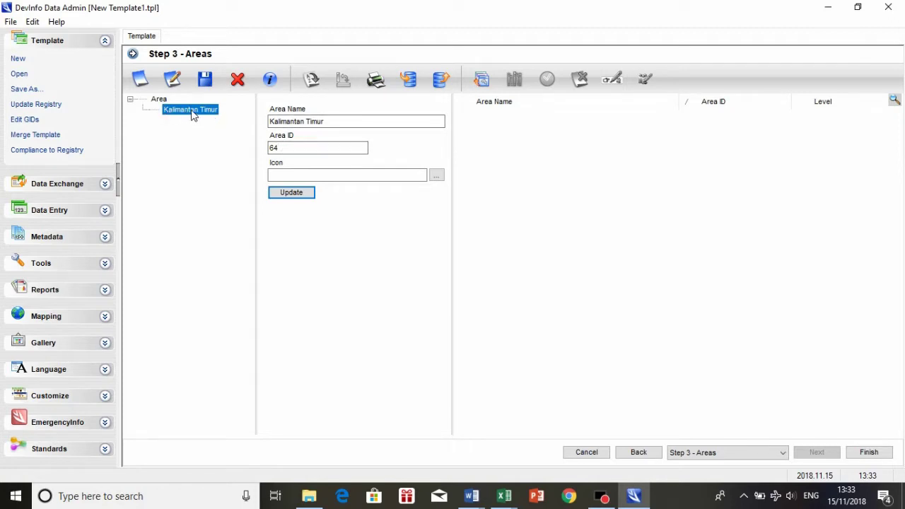
{"action": "left_click", "coordinate": [140, 83]}
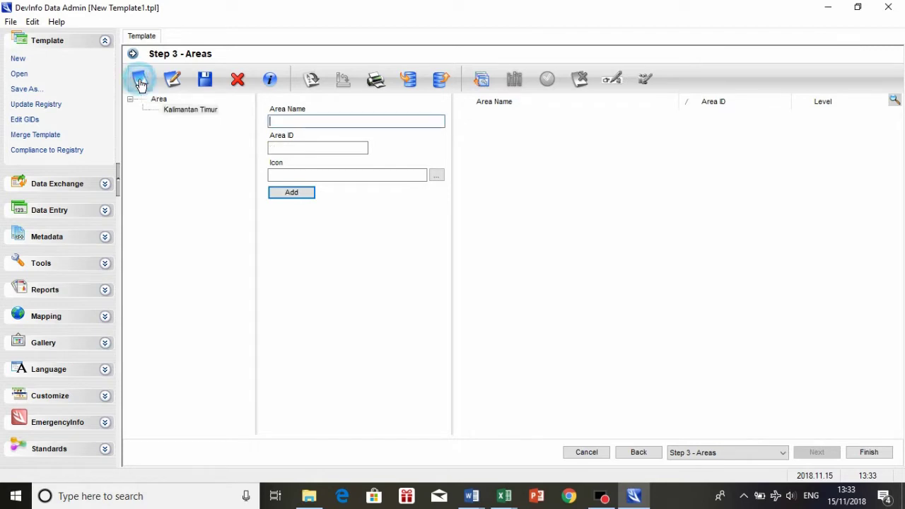
{"action": "type", "text": "Pa"}
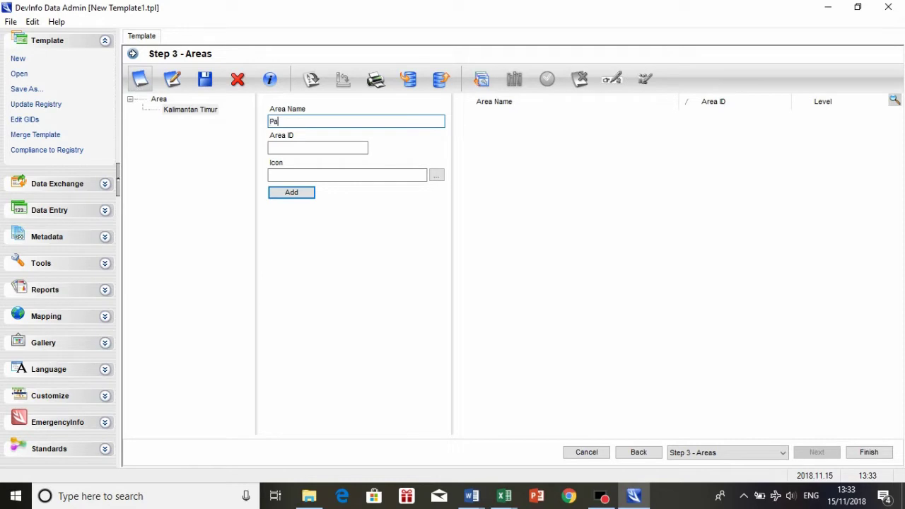
{"action": "type", "text": "ser"}
{"action": "left_click", "coordinate": [278, 146]}
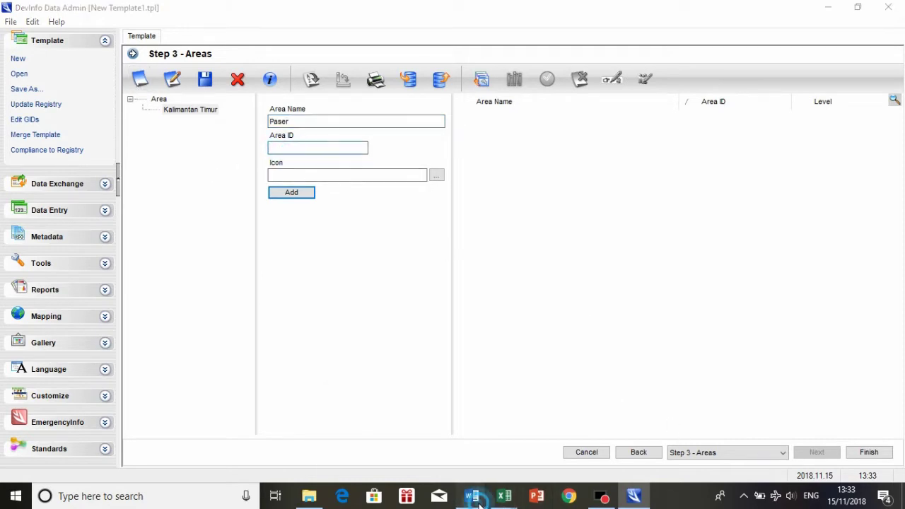
Look up the Paser regency code in the Word document, return to DevInfo Data Admin and add the sub-area with ID 6401.
{"action": "mouse_move", "coordinate": [471, 496]}
{"action": "left_click", "coordinate": [552, 453]}
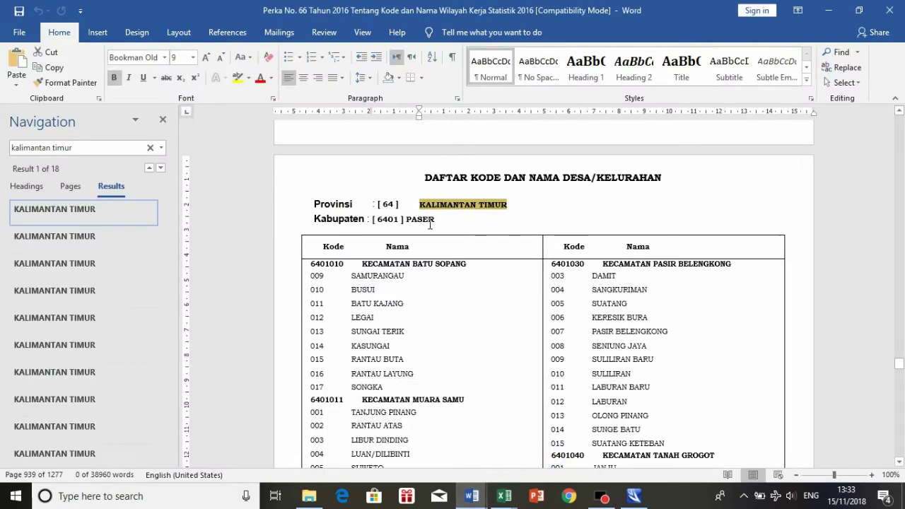
{"action": "double_click", "coordinate": [389, 219]}
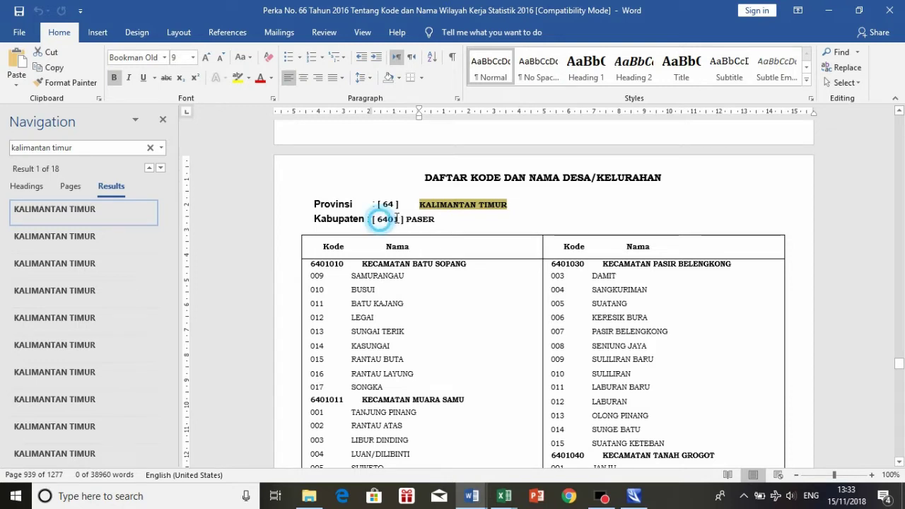
{"action": "left_click", "coordinate": [633, 495]}
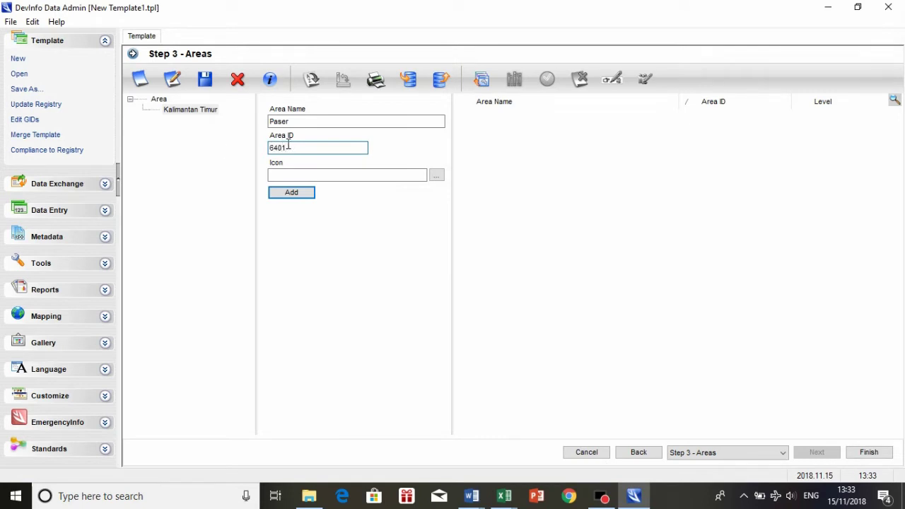
{"action": "left_click", "coordinate": [293, 193]}
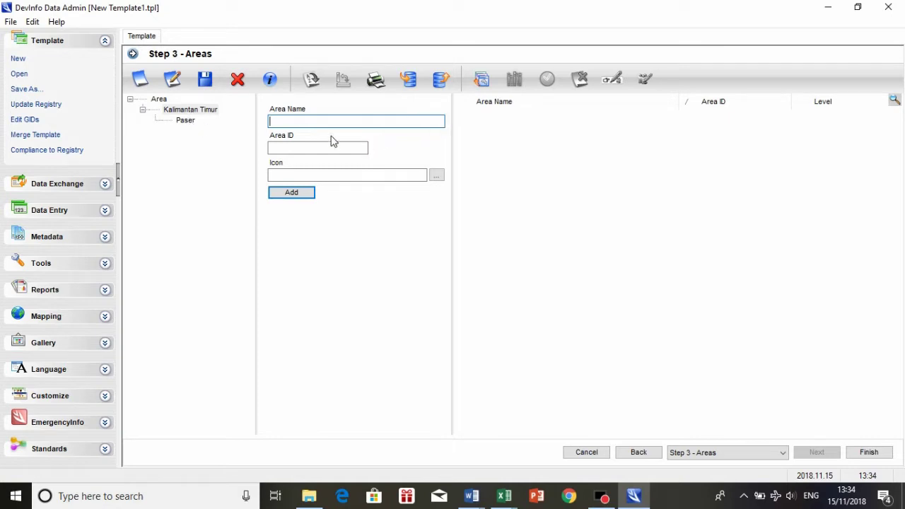
Finish the template and save it as kaltim in the DEVINFO dan profil 2018 folder inside DALDUK 2018 on drive C.
{"action": "left_click", "coordinate": [869, 452]}
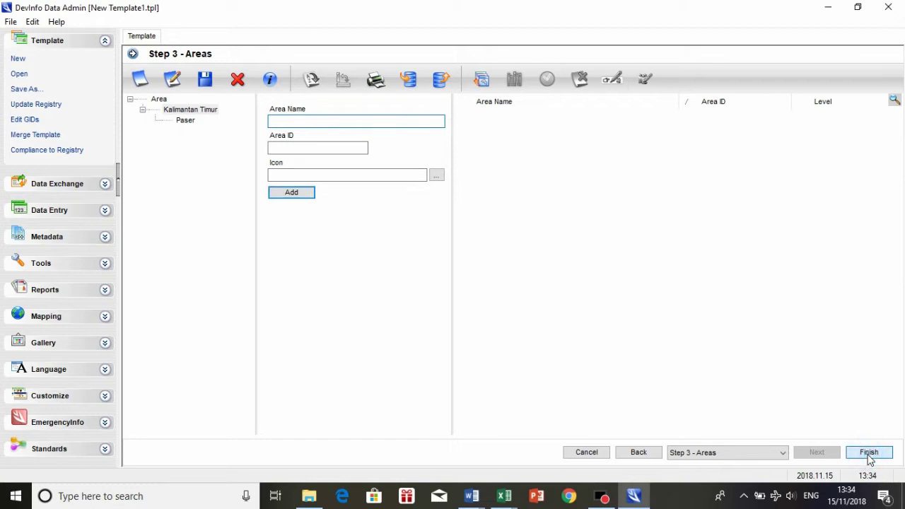
{"action": "left_click", "coordinate": [869, 452]}
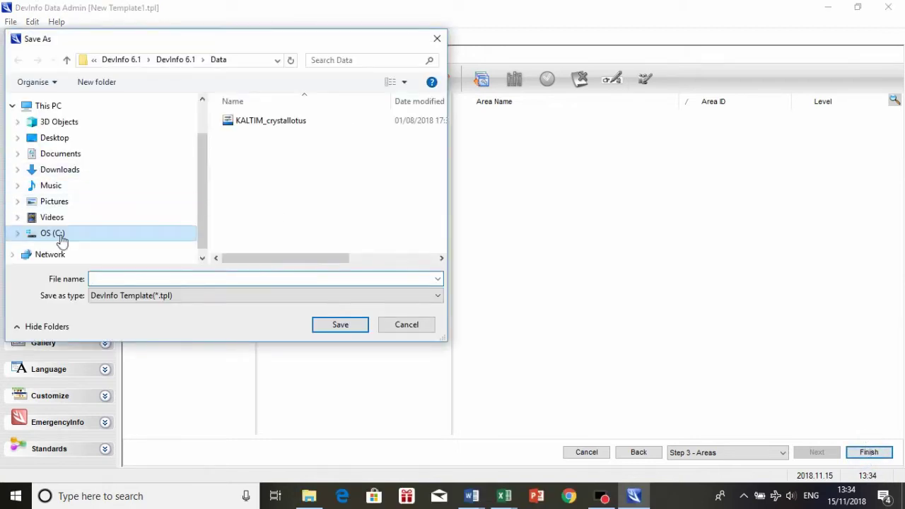
{"action": "left_click", "coordinate": [17, 236]}
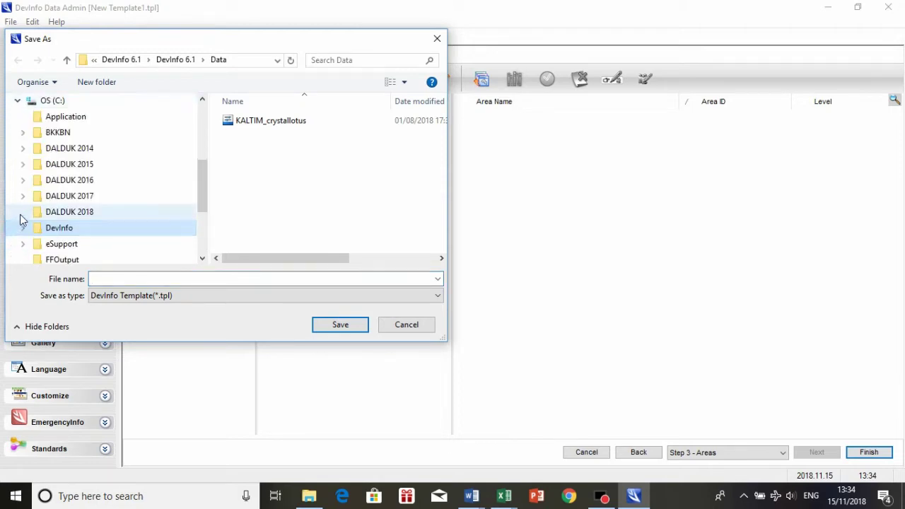
{"action": "left_click", "coordinate": [22, 212]}
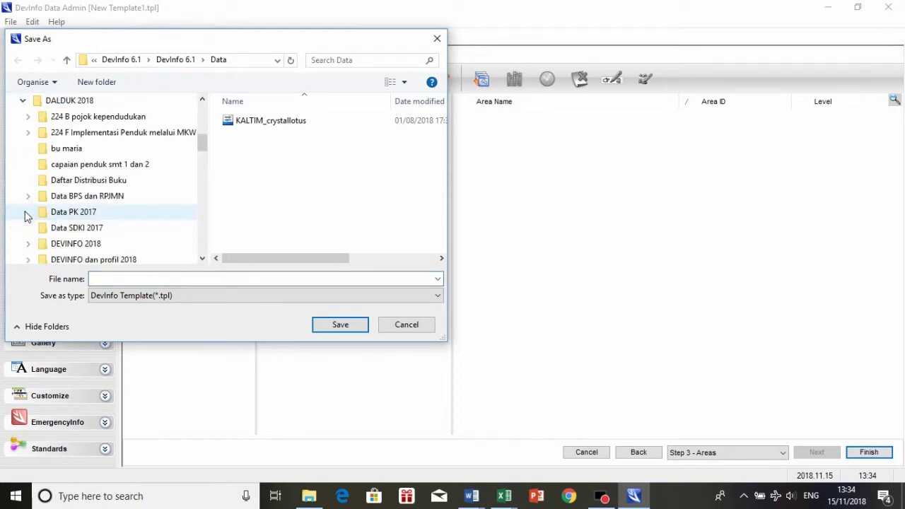
{"action": "scroll", "coordinate": [111, 240], "scroll_direction": "down", "scroll_amount": 1}
{"action": "left_click", "coordinate": [117, 230]}
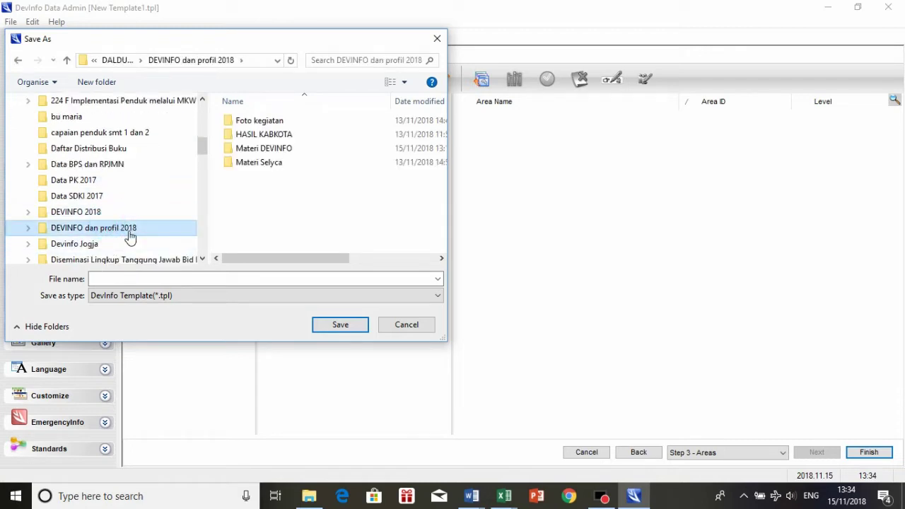
{"action": "left_click", "coordinate": [147, 280]}
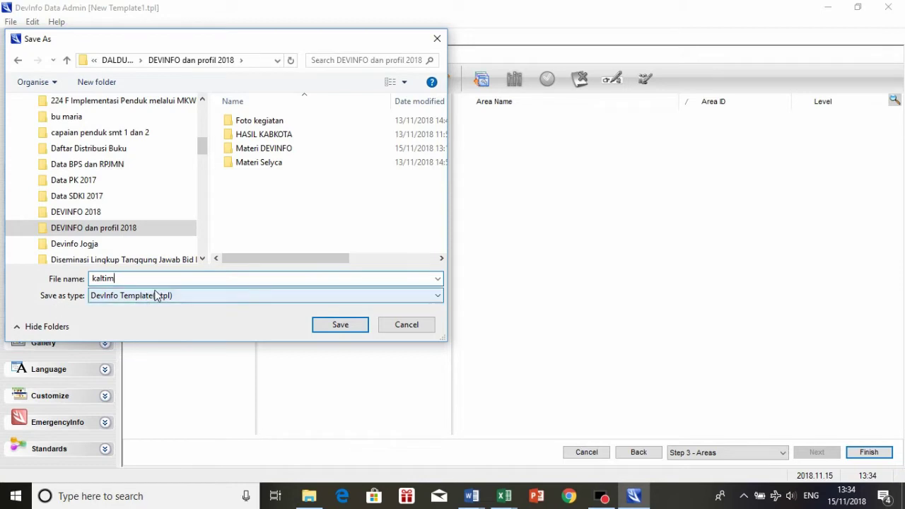
{"action": "left_click", "coordinate": [340, 327]}
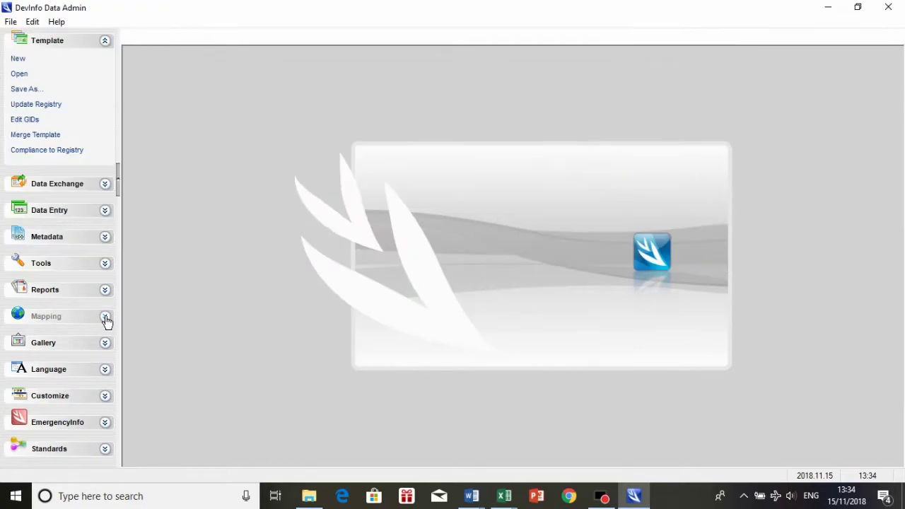
Open the administrative boundaries mapping and load the kaltim template from the DEVINFO dan profil 2018 folder.
{"action": "left_click", "coordinate": [105, 319]}
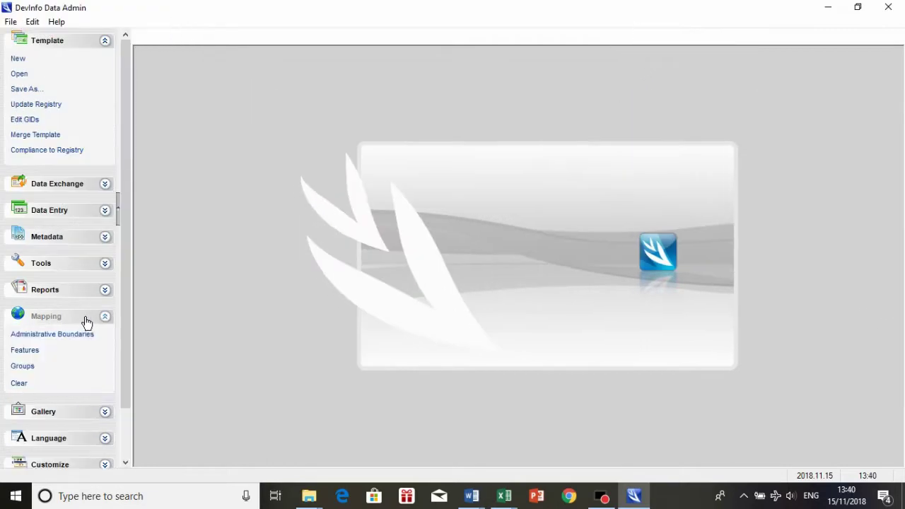
{"action": "left_click", "coordinate": [88, 319]}
{"action": "left_click", "coordinate": [92, 318]}
{"action": "left_click", "coordinate": [74, 338]}
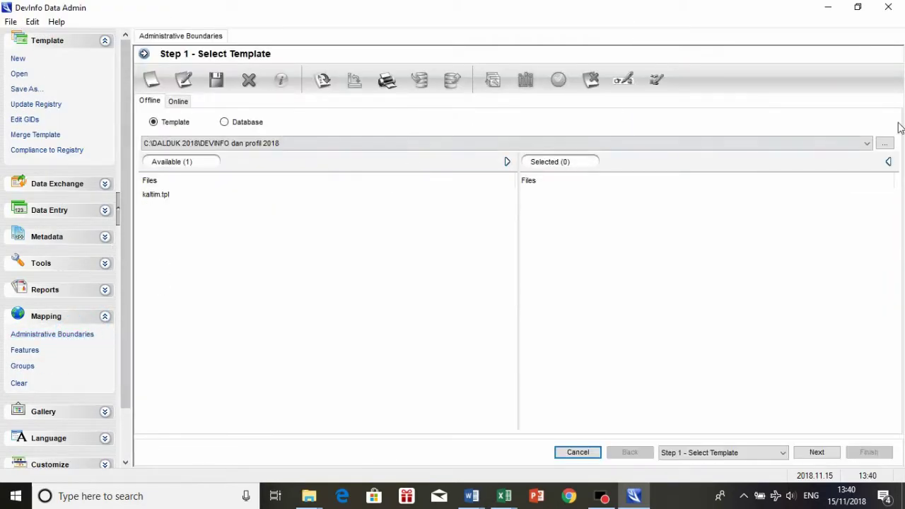
{"action": "left_click", "coordinate": [884, 143]}
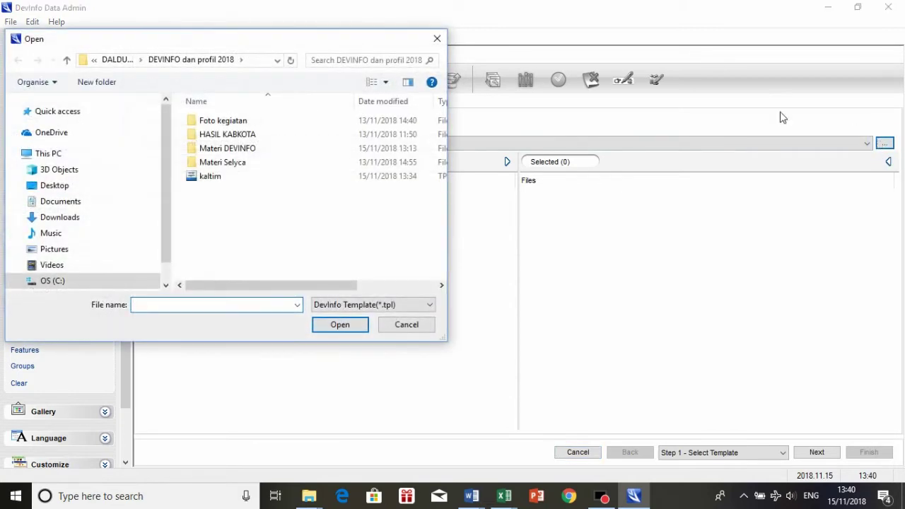
{"action": "left_click", "coordinate": [210, 178]}
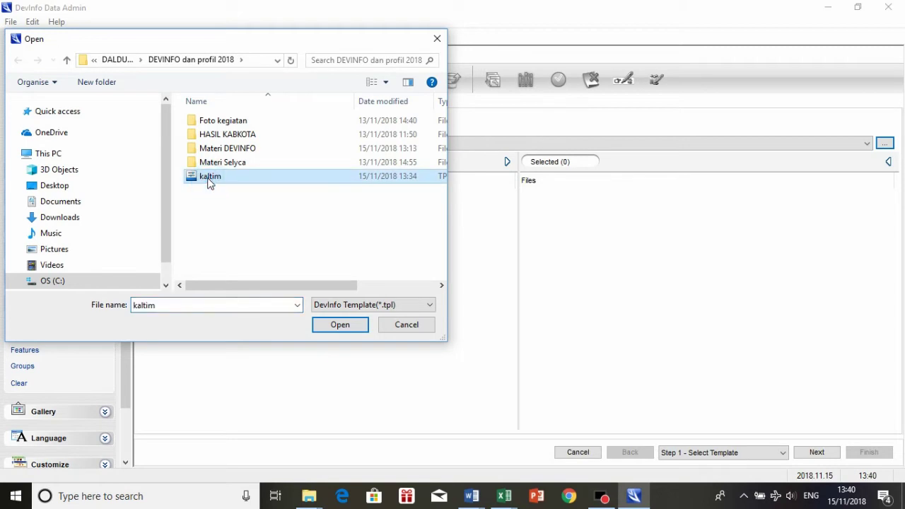
{"action": "left_click", "coordinate": [341, 330]}
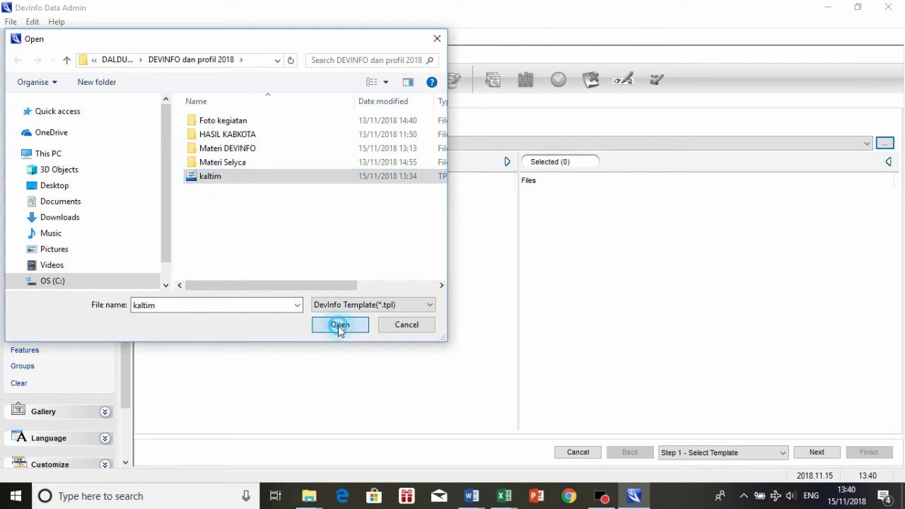
{"action": "left_click", "coordinate": [811, 449]}
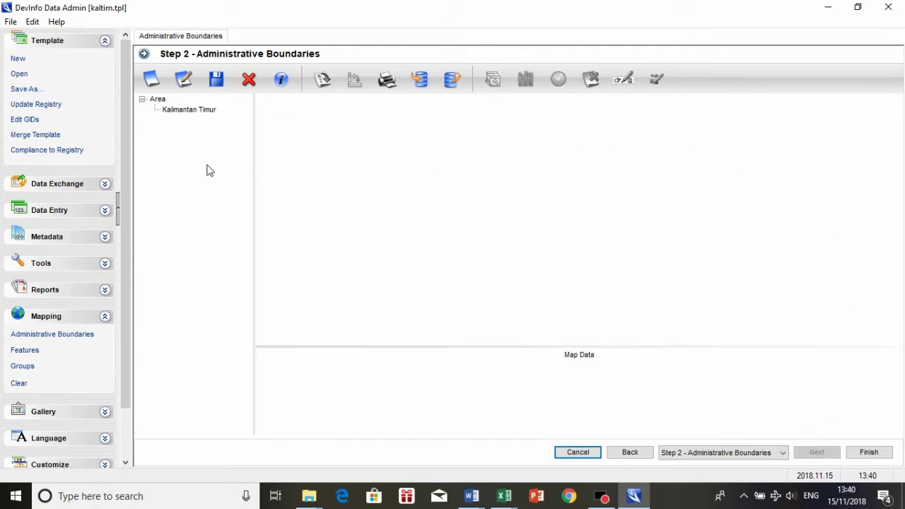
Start a new map for Kalimantan Timur and load peta_PROV_ID_64_Kalimantan_Timur.shp from the Prov isi Kab folder in Peta Dasar Kaltim.
{"action": "left_click", "coordinate": [180, 115]}
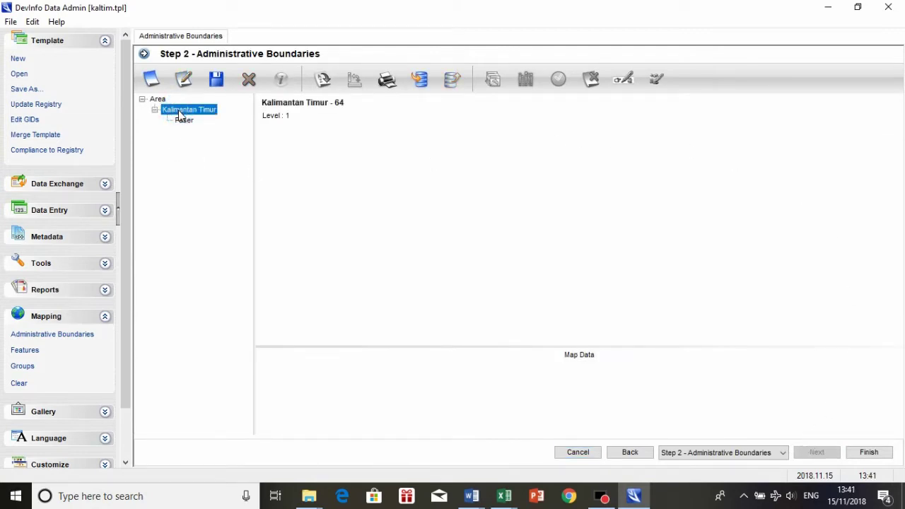
{"action": "left_click", "coordinate": [153, 81]}
{"action": "left_click", "coordinate": [620, 98]}
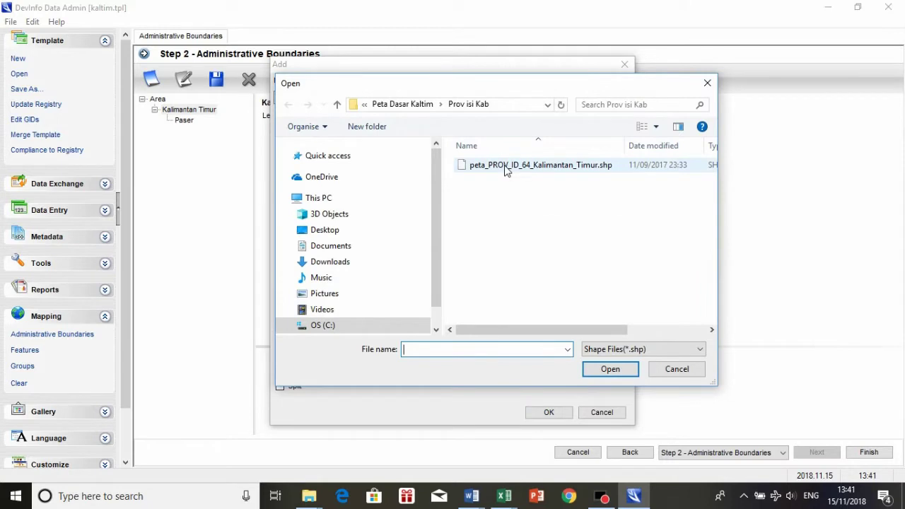
{"action": "left_click", "coordinate": [409, 104]}
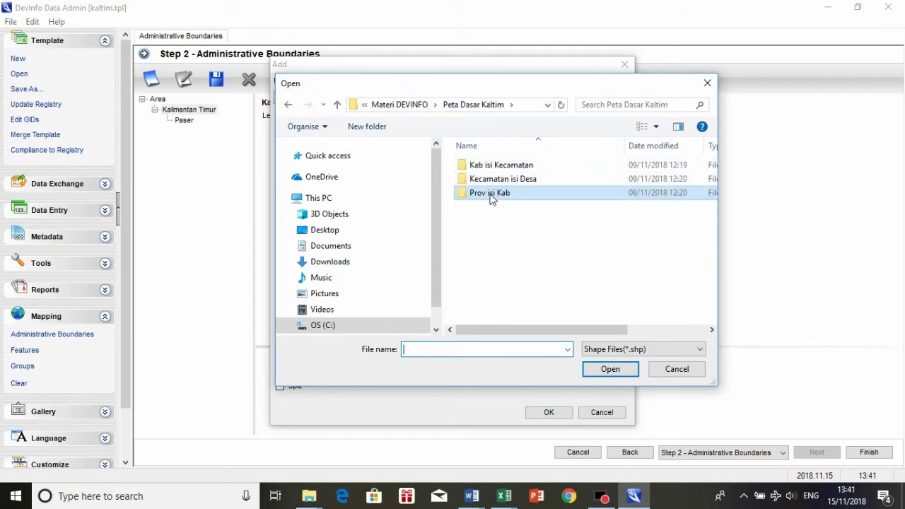
{"action": "double_click", "coordinate": [493, 196]}
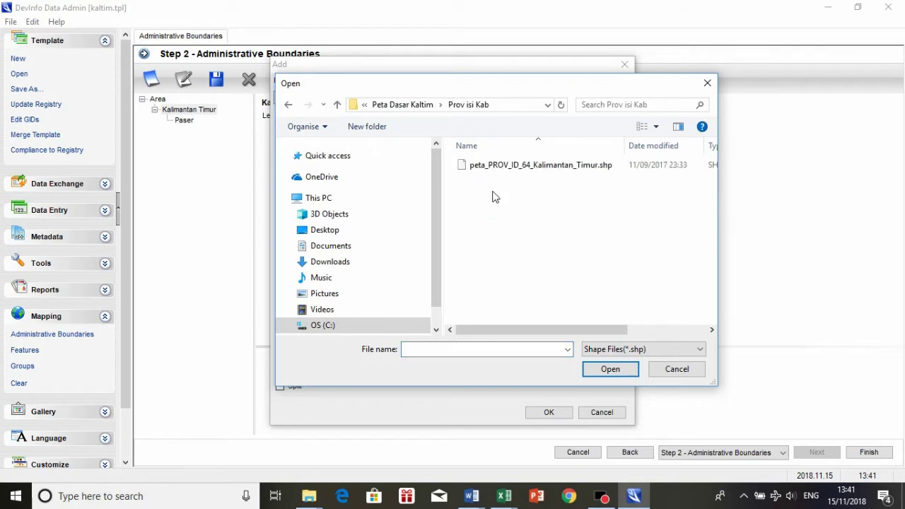
{"action": "left_click", "coordinate": [494, 164]}
{"action": "left_click", "coordinate": [597, 373]}
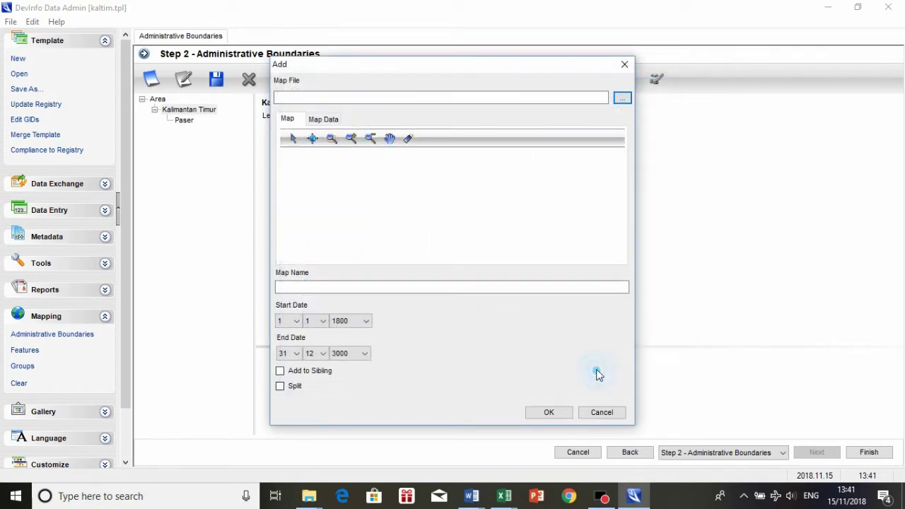
Enable Split and Associate composite map for the province map, and add it to Kalimantan Timur.
{"action": "left_click", "coordinate": [280, 386]}
{"action": "left_click", "coordinate": [281, 404]}
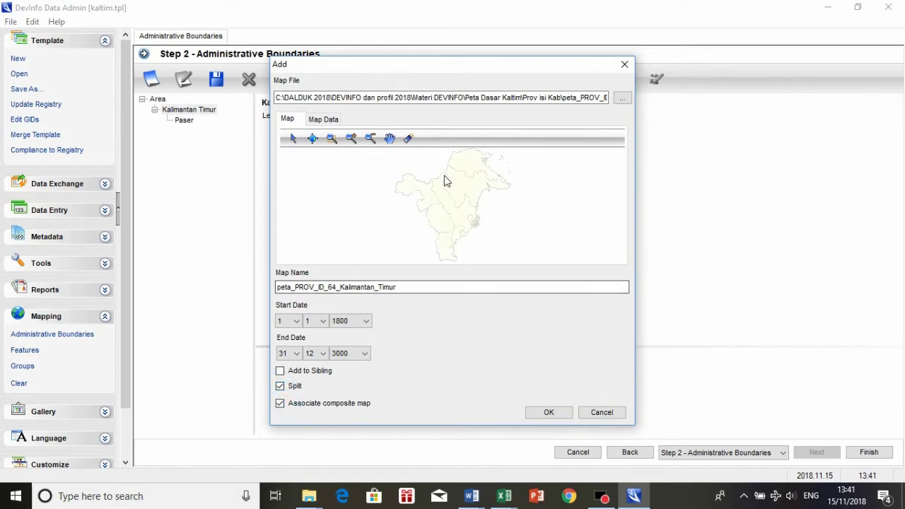
{"action": "left_click", "coordinate": [541, 417]}
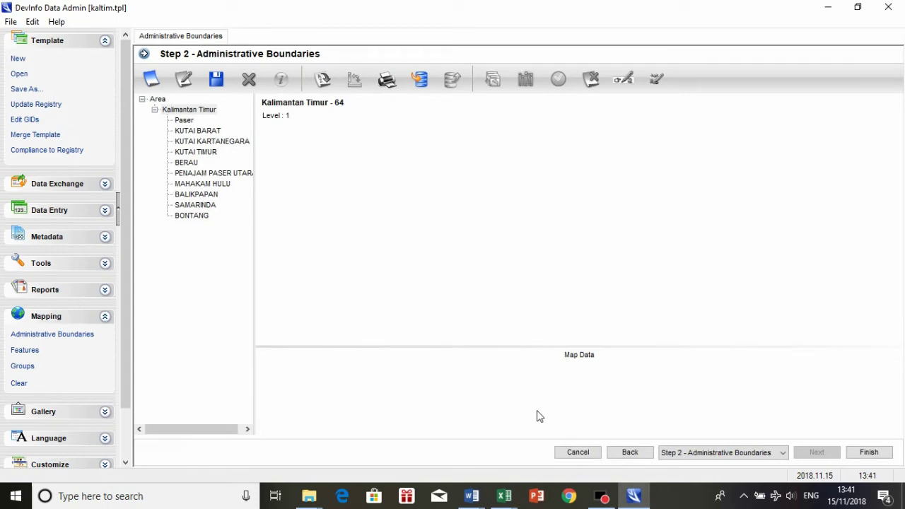
Examine the map and area ID of each Kalimantan Timur sub-area in order, from Paser to Bontang.
{"action": "left_click", "coordinate": [186, 120]}
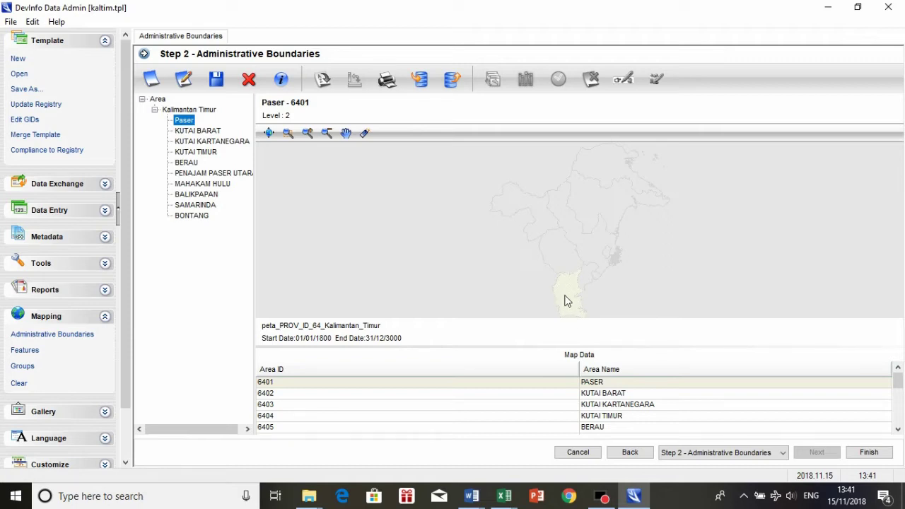
{"action": "left_click", "coordinate": [203, 131]}
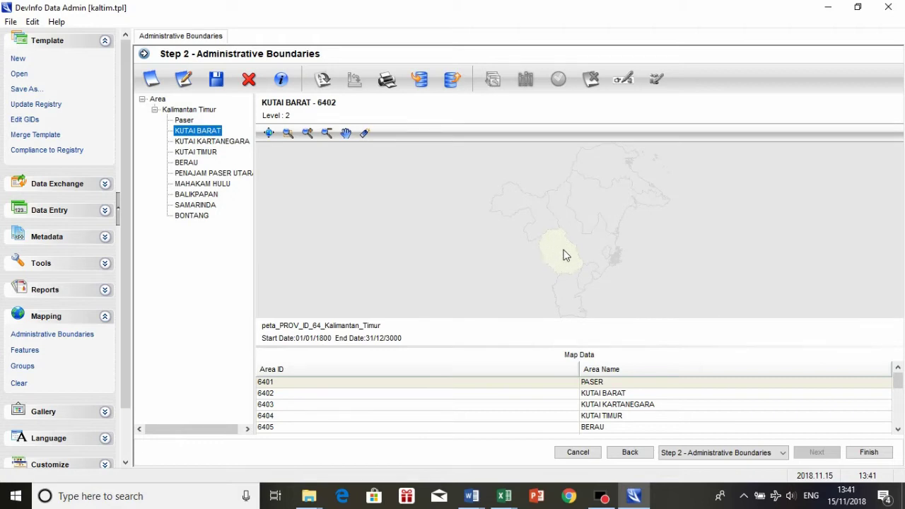
{"action": "left_click", "coordinate": [205, 143]}
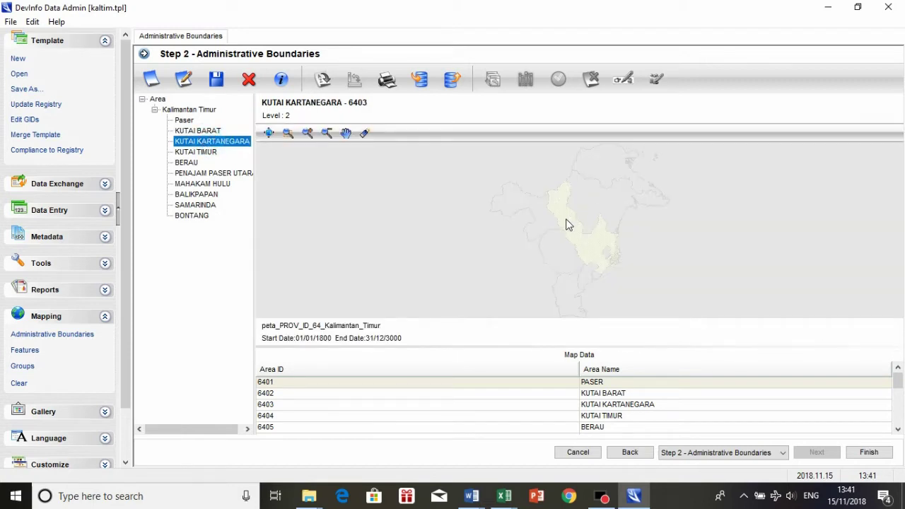
{"action": "left_click", "coordinate": [201, 152]}
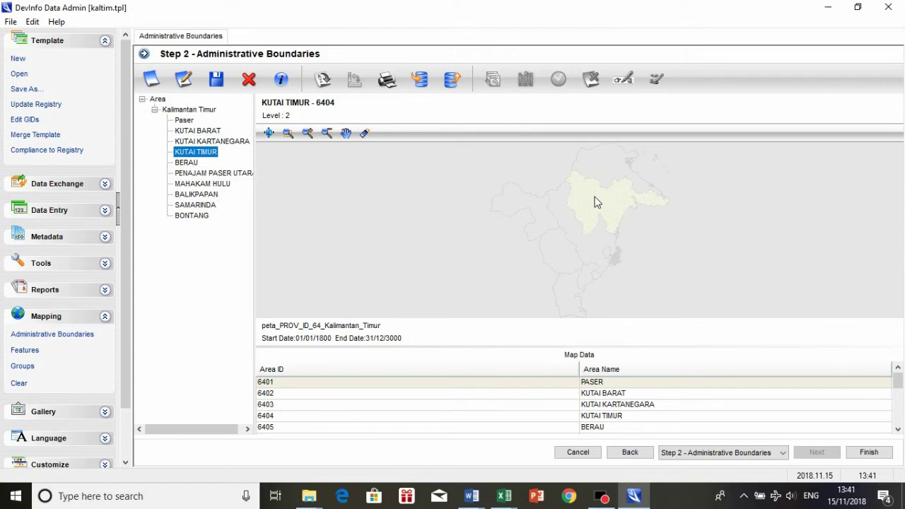
{"action": "left_click", "coordinate": [186, 163]}
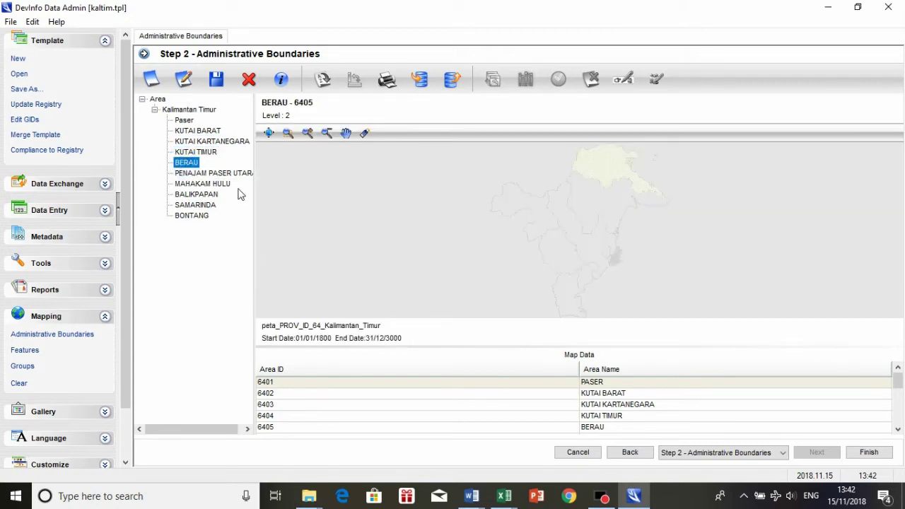
{"action": "left_click", "coordinate": [215, 173]}
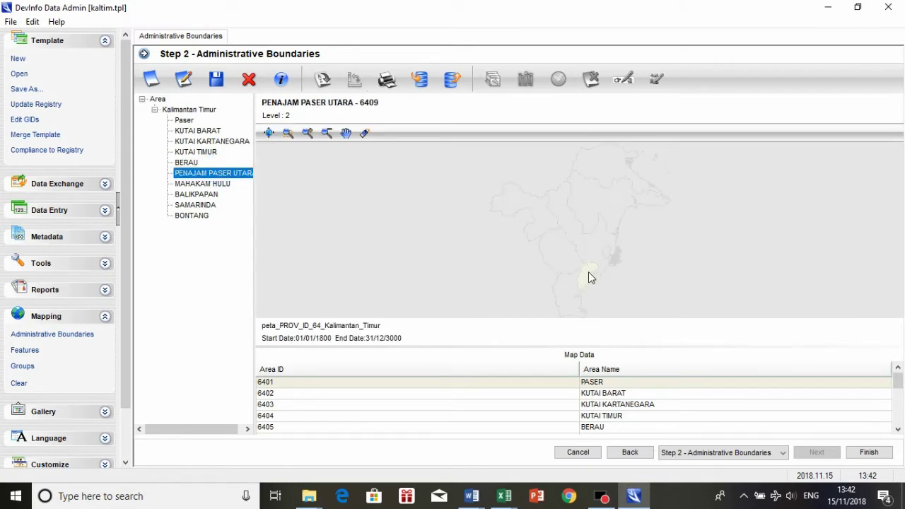
{"action": "left_click", "coordinate": [210, 185]}
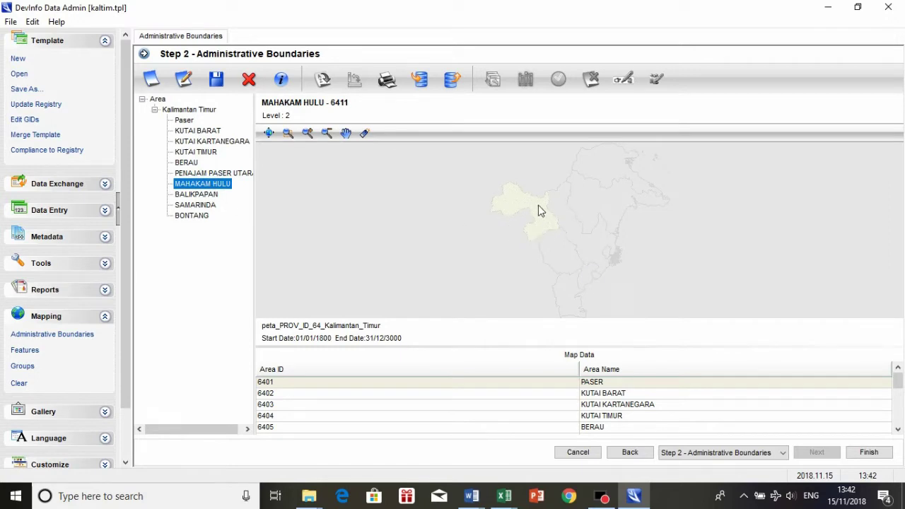
{"action": "left_click", "coordinate": [200, 194]}
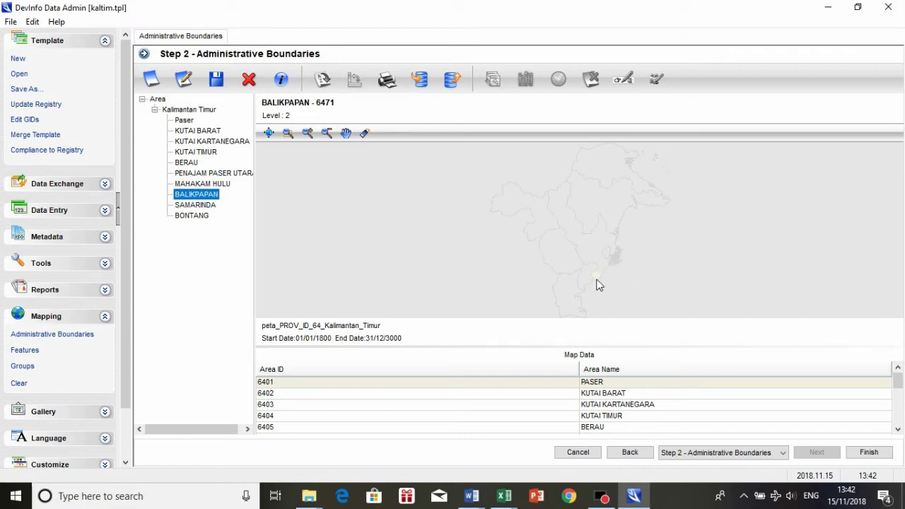
{"action": "left_click", "coordinate": [189, 205]}
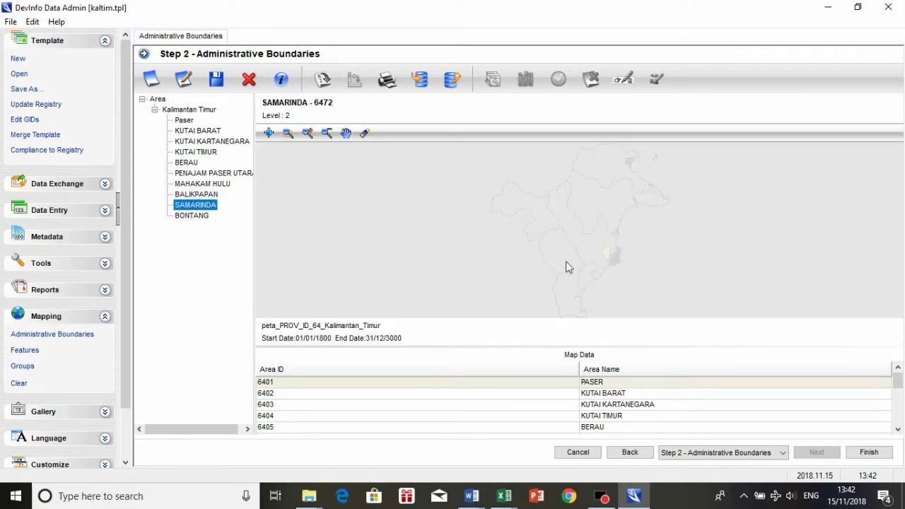
{"action": "left_click", "coordinate": [195, 216]}
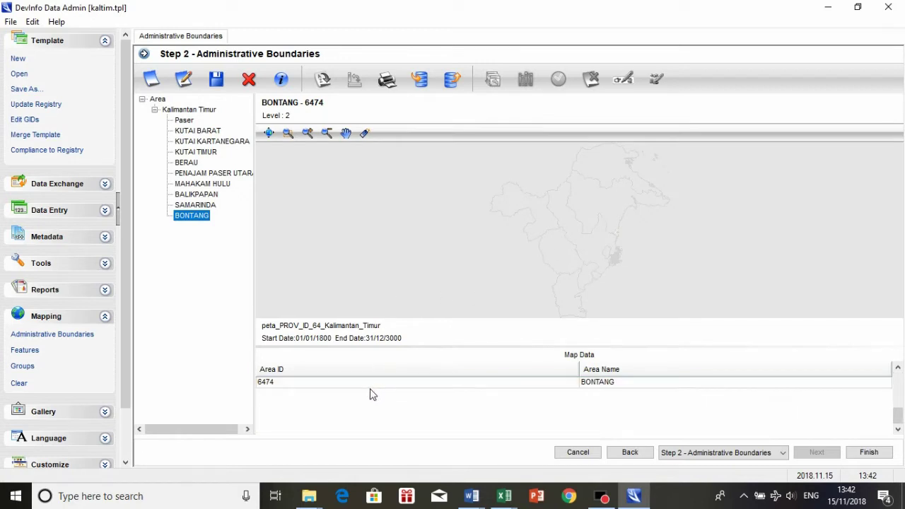
Finish the administrative boundaries and start a new data entry based on the kaltim.tpl template.
{"action": "left_click", "coordinate": [869, 454]}
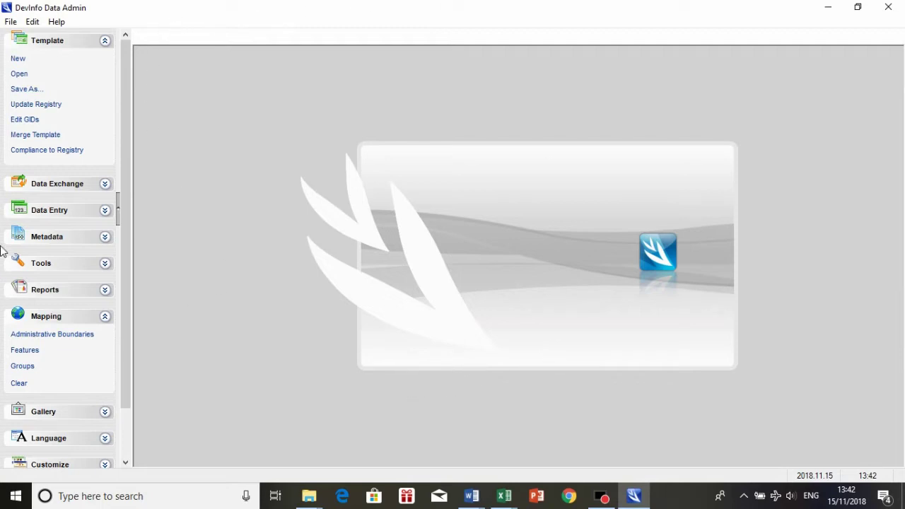
{"action": "left_click", "coordinate": [96, 215]}
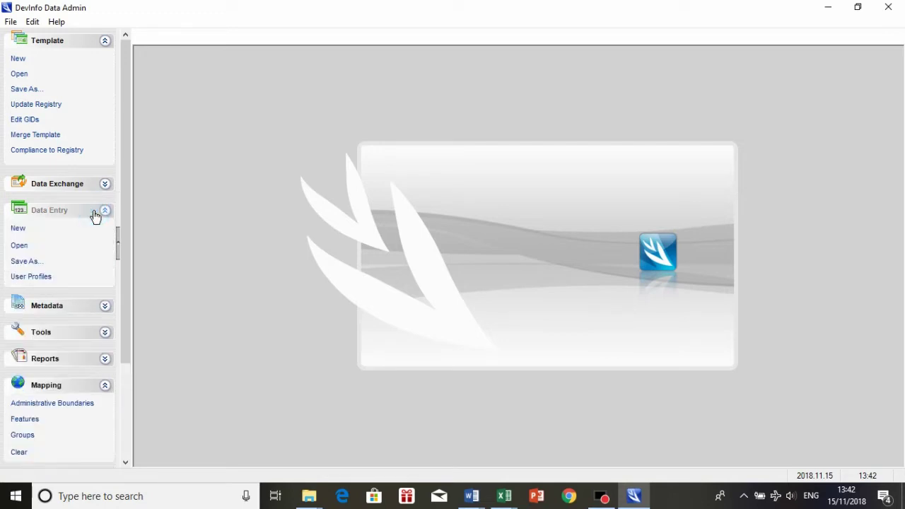
{"action": "left_click", "coordinate": [17, 233]}
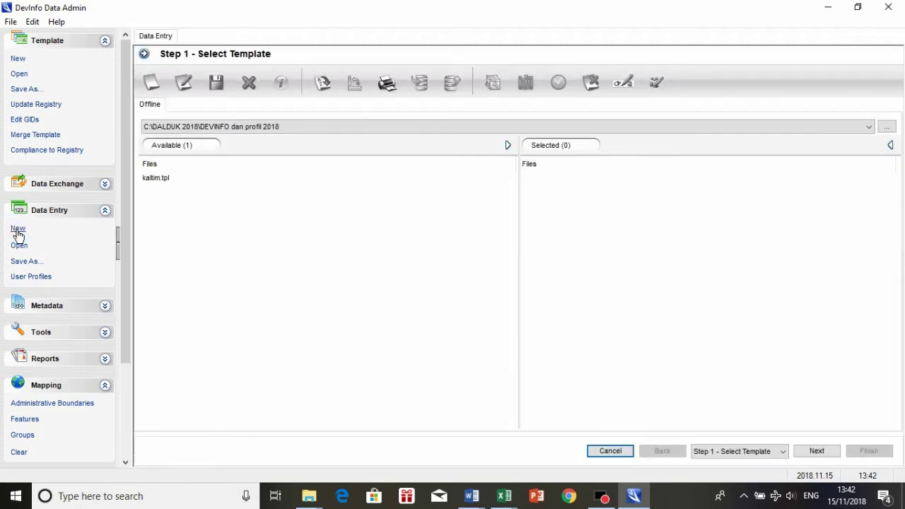
{"action": "left_click", "coordinate": [161, 183]}
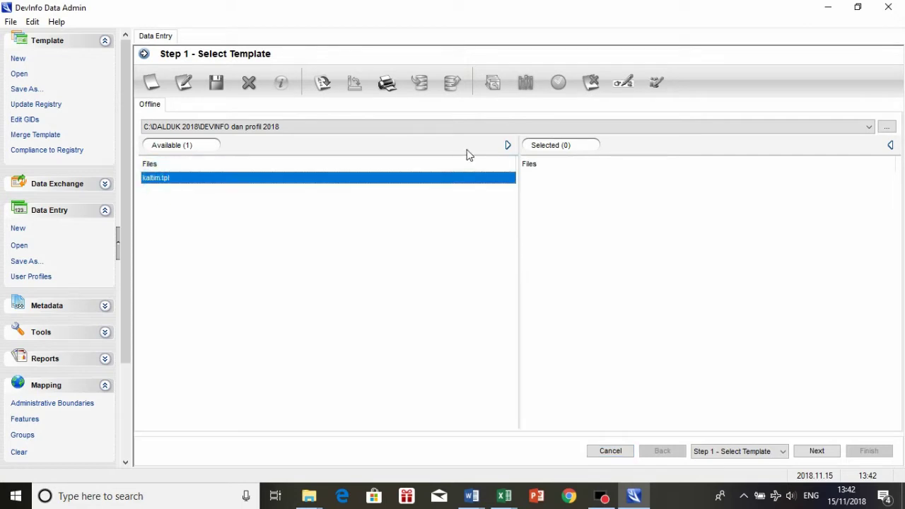
{"action": "left_click", "coordinate": [507, 145]}
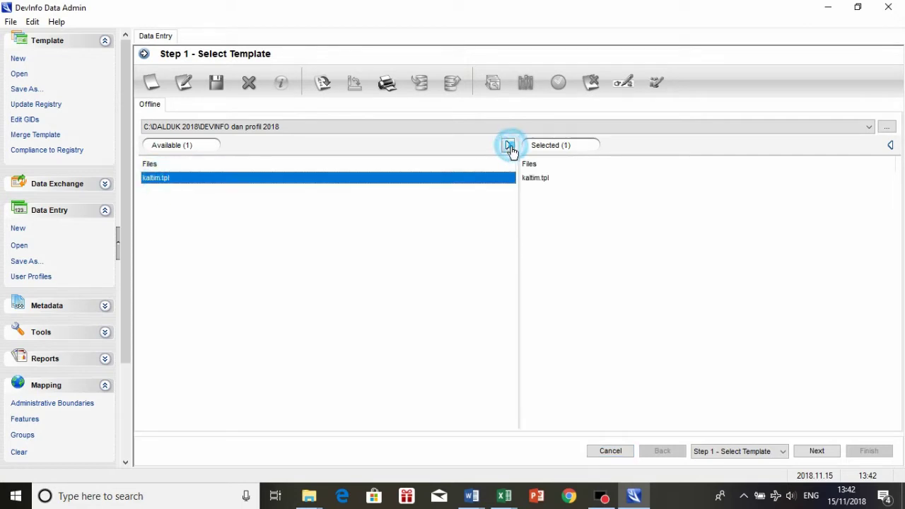
{"action": "left_click", "coordinate": [817, 451]}
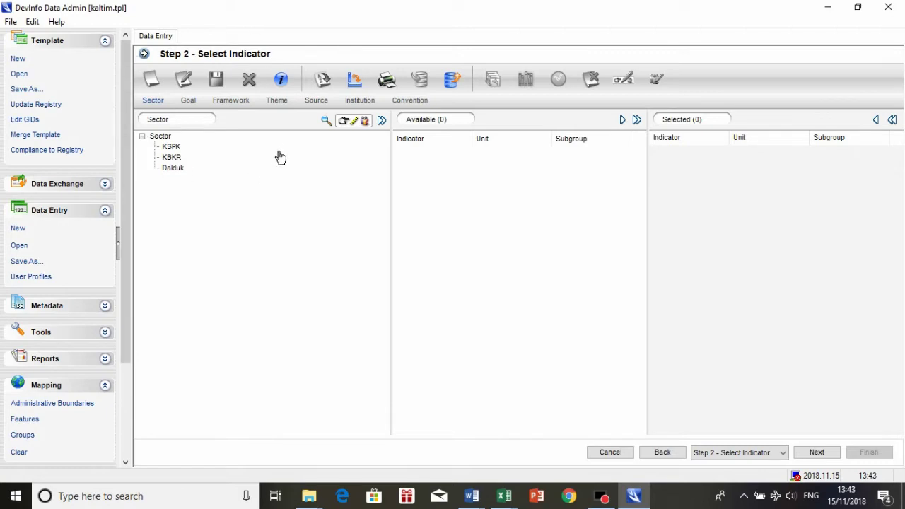
Include all indicators of the KSPK sector in the data entry and continue to the time selection.
{"action": "left_click", "coordinate": [172, 150]}
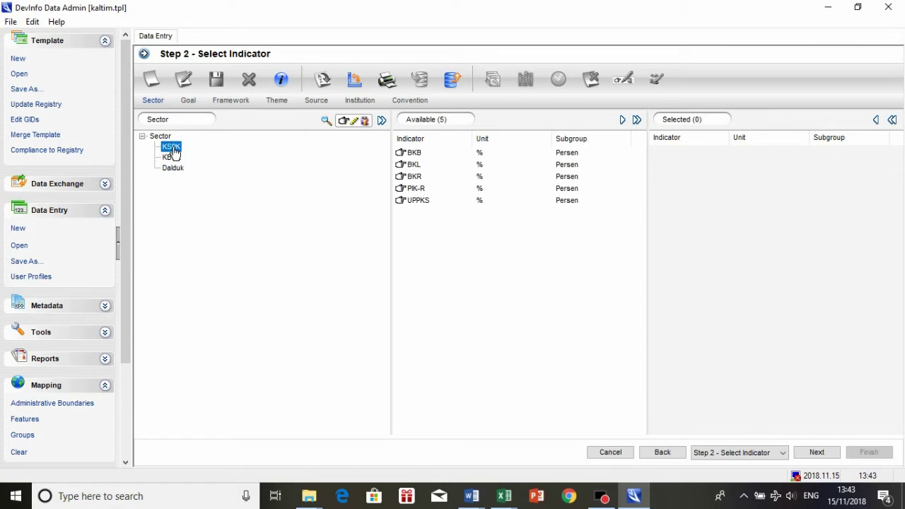
{"action": "left_click", "coordinate": [636, 119]}
{"action": "left_click", "coordinate": [817, 454]}
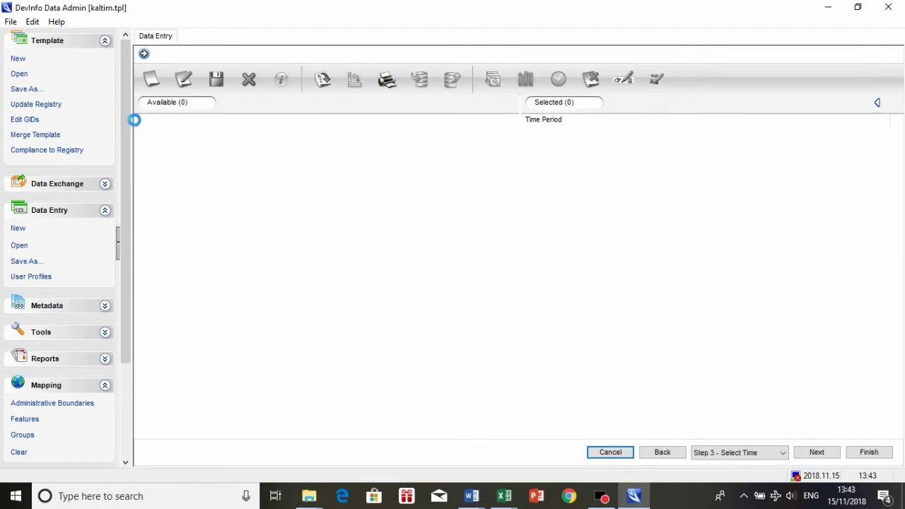
Create the time period 2018 in yyyy format, include it in the data entry, and continue to the area selection.
{"action": "left_click", "coordinate": [151, 86]}
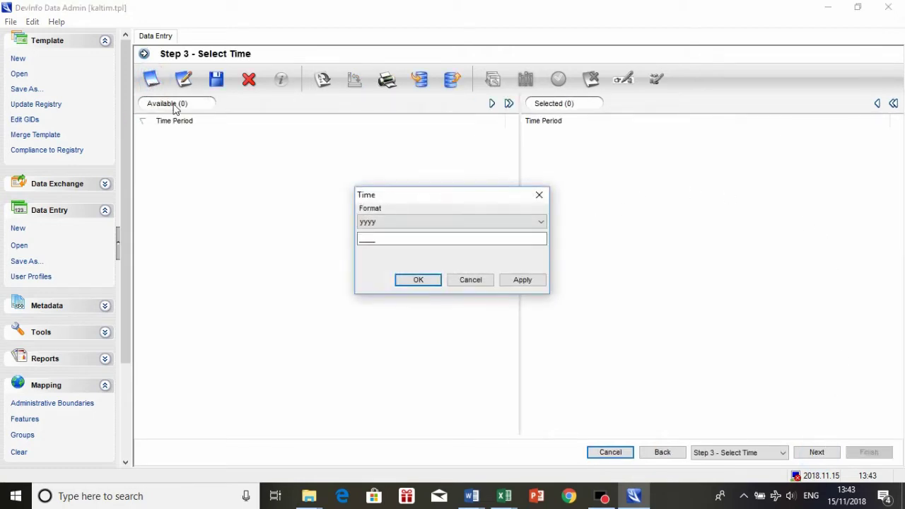
{"action": "double_click", "coordinate": [391, 240]}
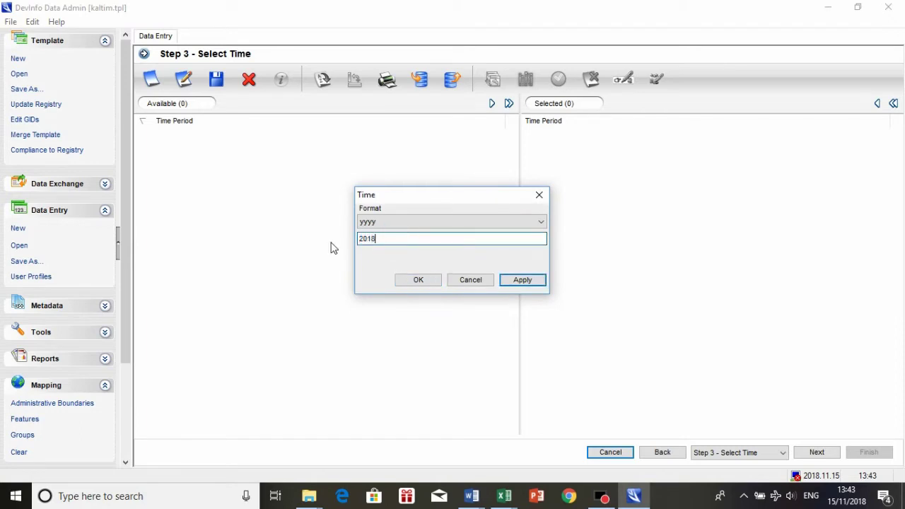
{"action": "left_click", "coordinate": [419, 280]}
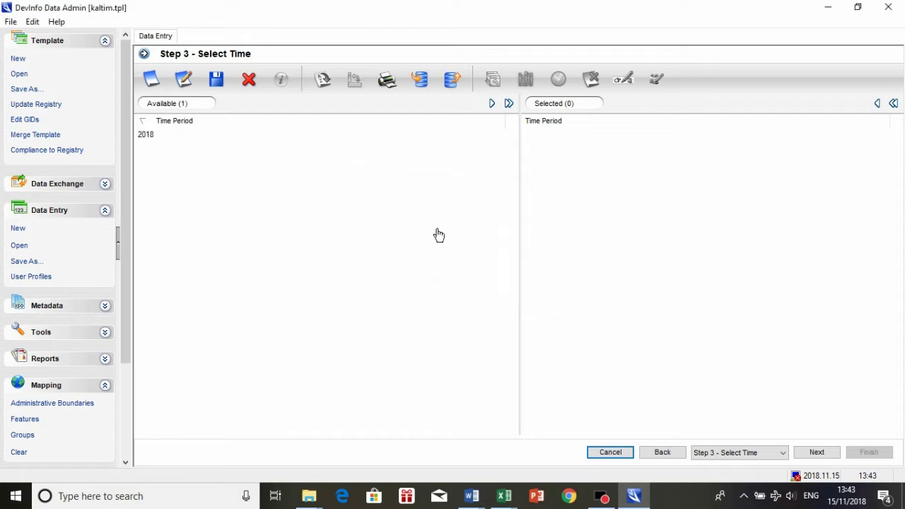
{"action": "left_click", "coordinate": [152, 136]}
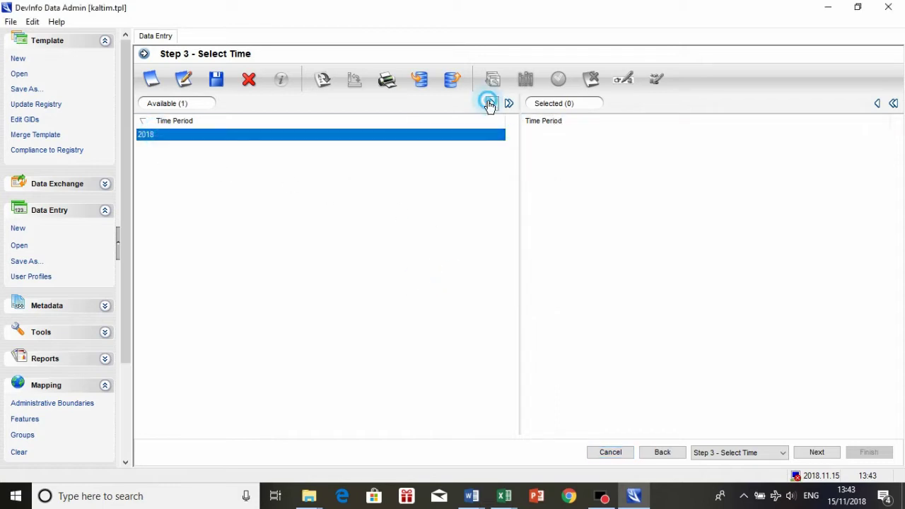
{"action": "left_click", "coordinate": [492, 103]}
{"action": "left_click", "coordinate": [817, 452]}
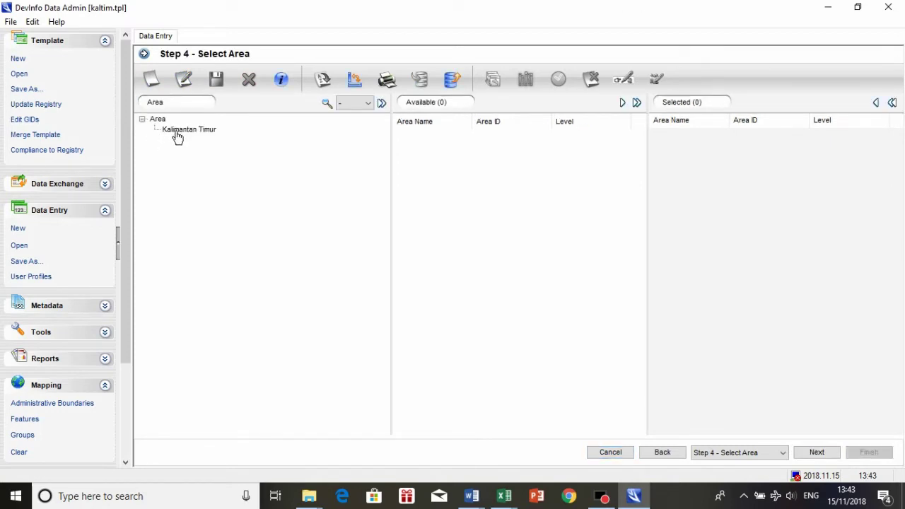
Include all sub-areas of Kalimantan Timur in the data entry and continue to the source selection.
{"action": "left_click", "coordinate": [176, 132]}
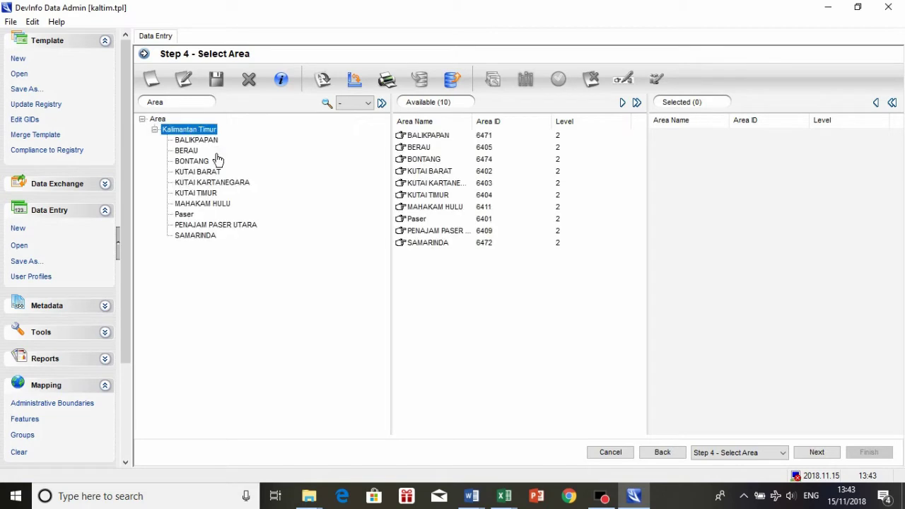
{"action": "left_click", "coordinate": [636, 103]}
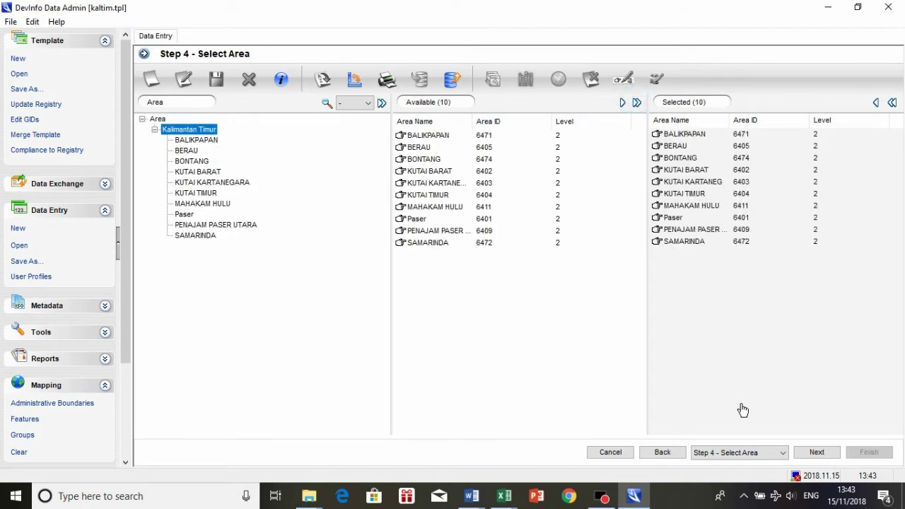
{"action": "left_click", "coordinate": [815, 456]}
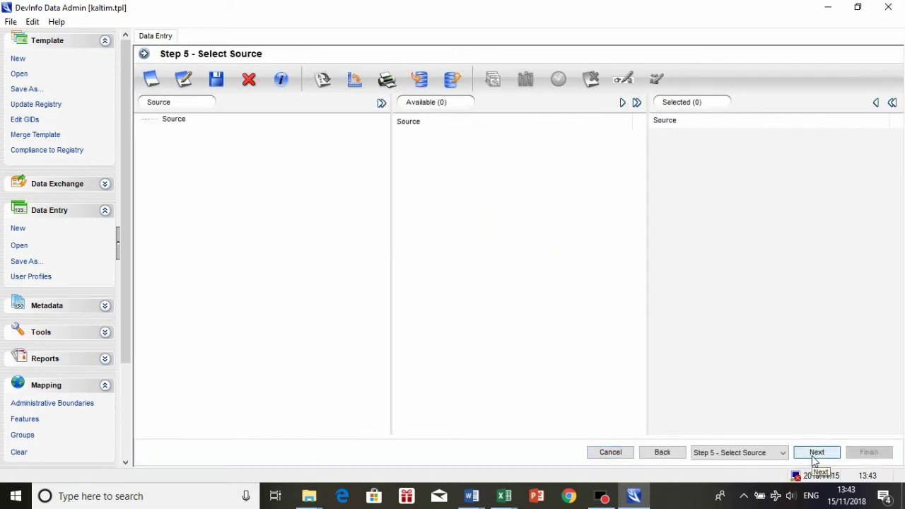
Create a new source with publisher BKKBN, title PK and year 2018.
{"action": "left_click", "coordinate": [175, 122]}
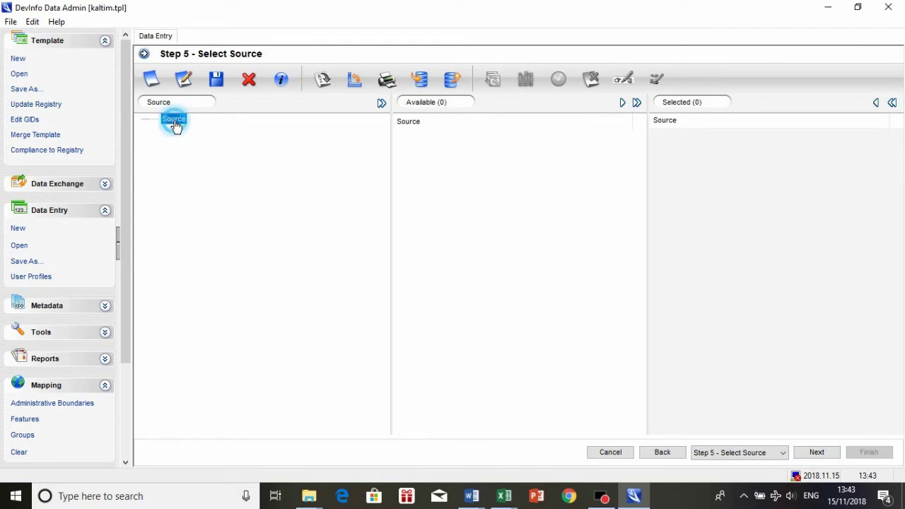
{"action": "left_click", "coordinate": [153, 88]}
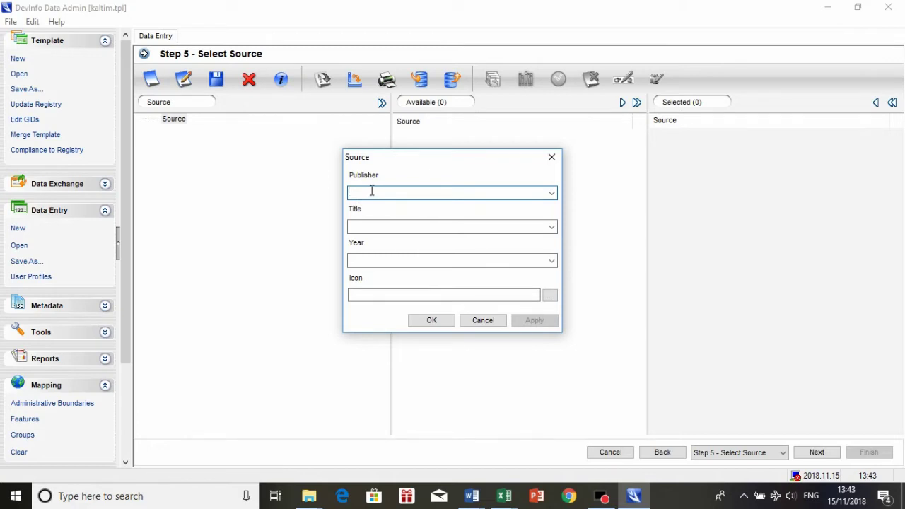
{"action": "left_click", "coordinate": [370, 192]}
{"action": "left_click", "coordinate": [365, 225]}
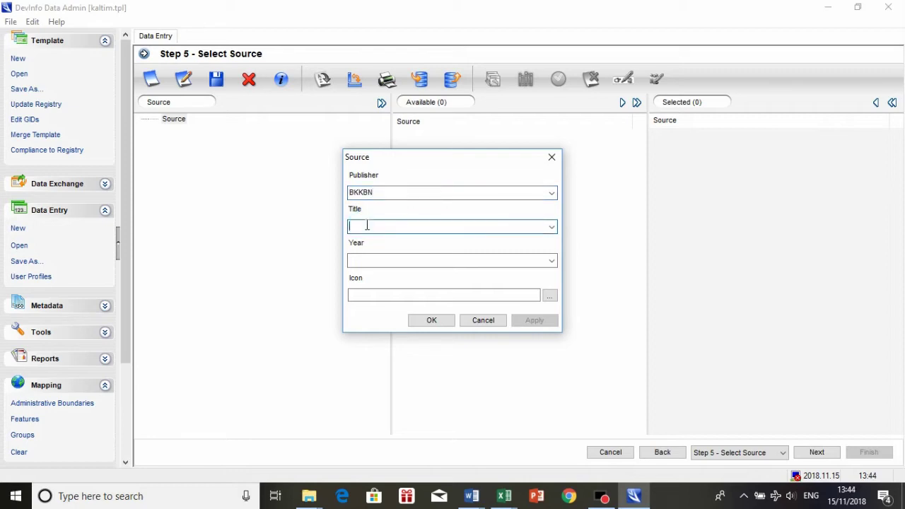
{"action": "type", "text": "Pen"}
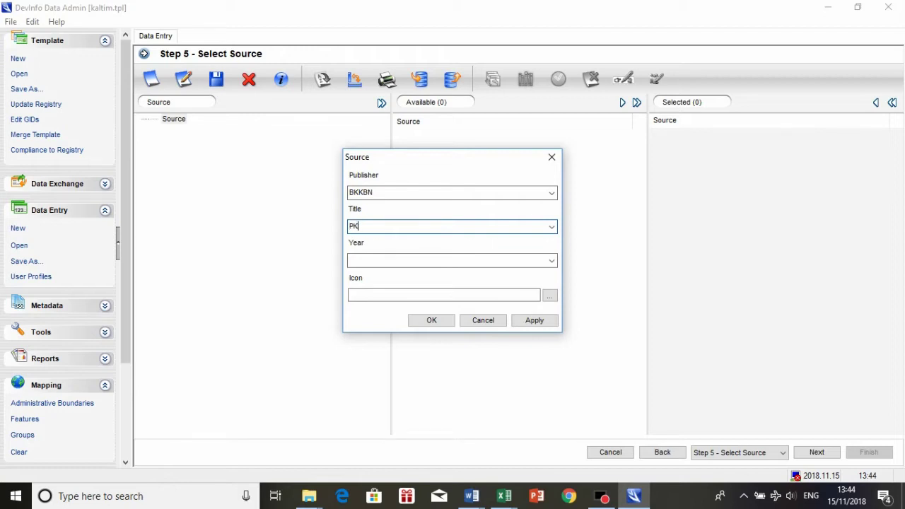
{"action": "left_click", "coordinate": [372, 261]}
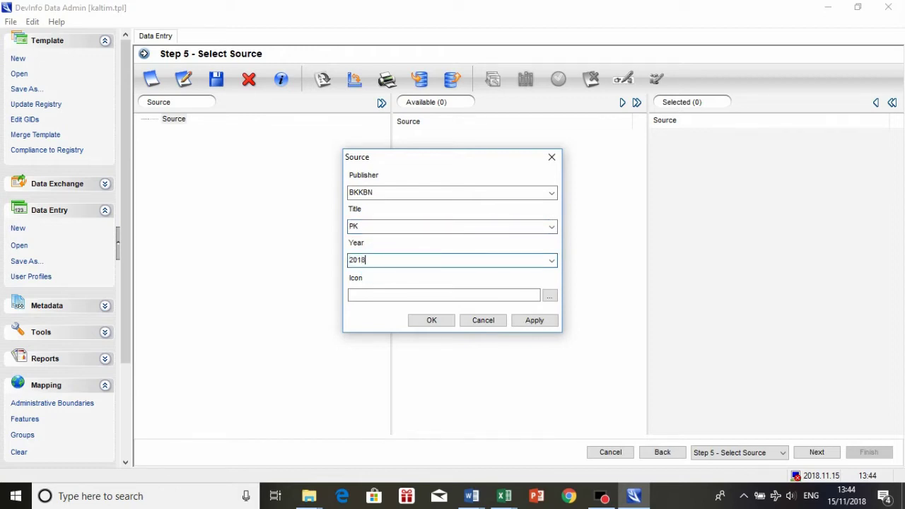
{"action": "left_click", "coordinate": [424, 321]}
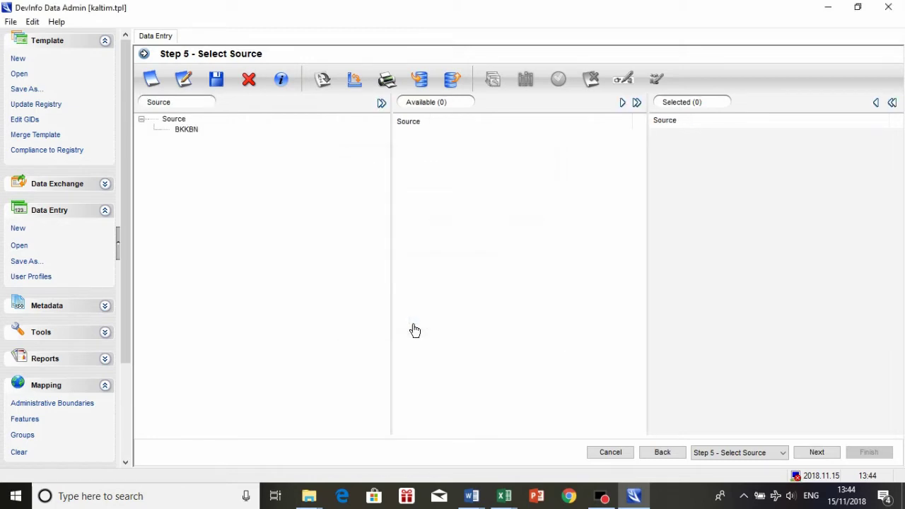
Include the BKKBN PK 2018 source in the data entry and continue to the data entry table.
{"action": "left_click", "coordinate": [186, 132]}
{"action": "double_click", "coordinate": [436, 136]}
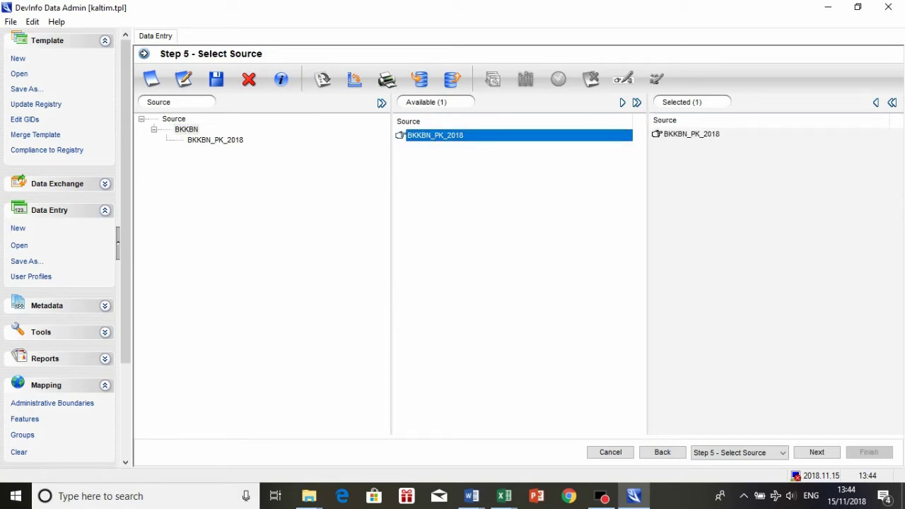
{"action": "left_click", "coordinate": [818, 453]}
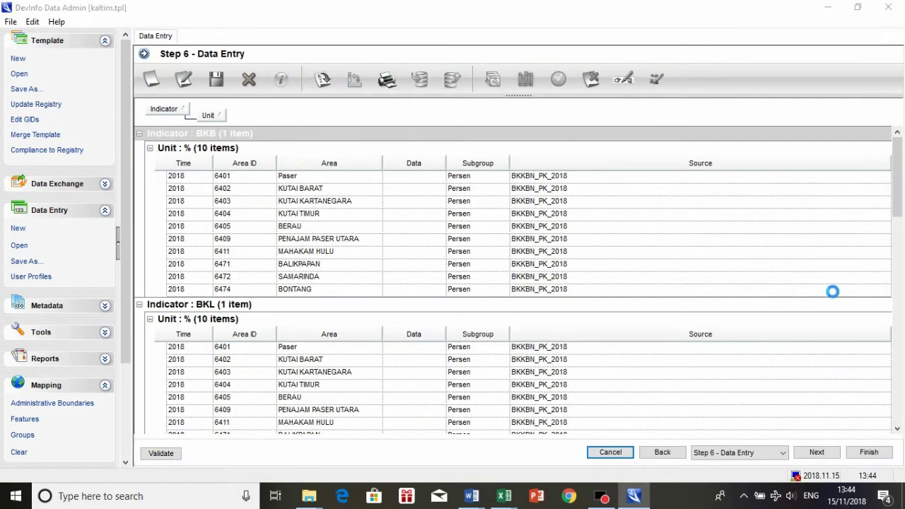
Open Paser's data cell under the BKB indicator for editing and switch to the Tabel27 kaltim workbook in Excel.
{"action": "left_click", "coordinate": [410, 179]}
{"action": "left_click", "coordinate": [412, 148]}
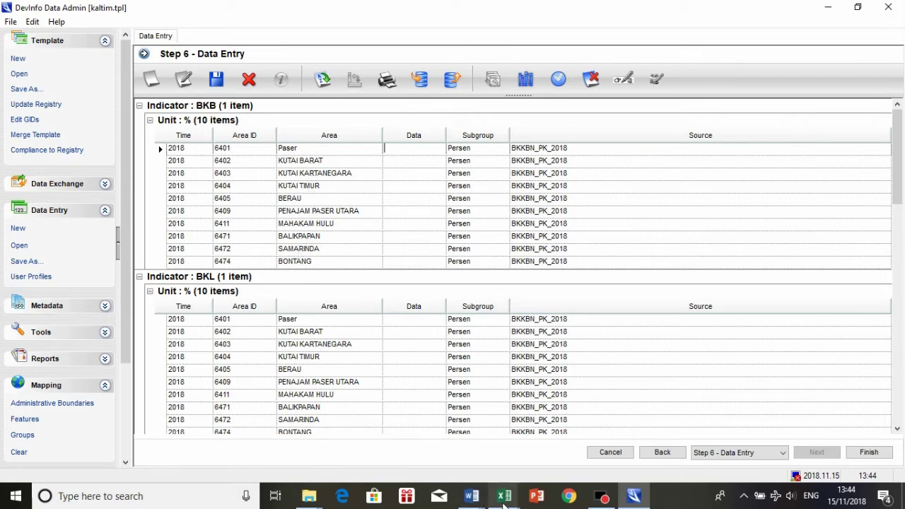
{"action": "mouse_move", "coordinate": [504, 503]}
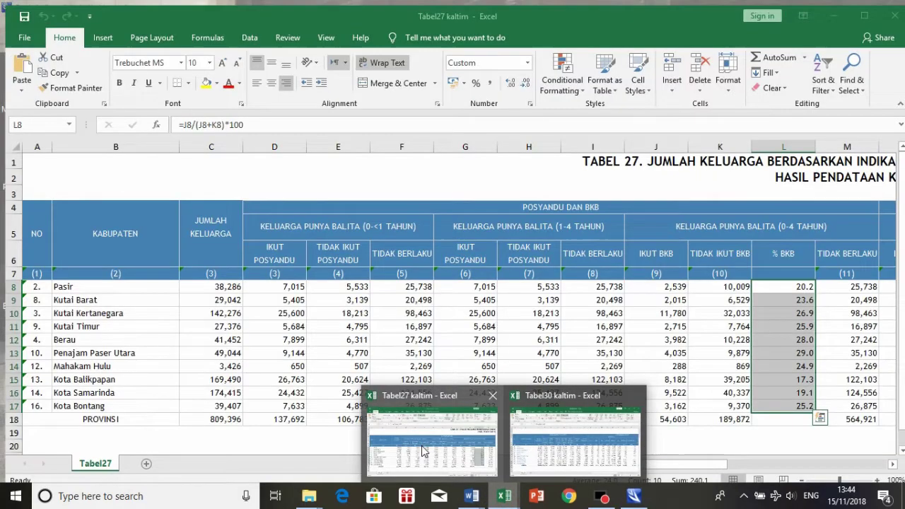
Copy the % BKB values of the ten districts (L8:L17) from the Tabel27 kaltim workbook into DevInfo's BKB data column.
{"action": "left_click", "coordinate": [422, 451]}
{"action": "left_click", "coordinate": [766, 321]}
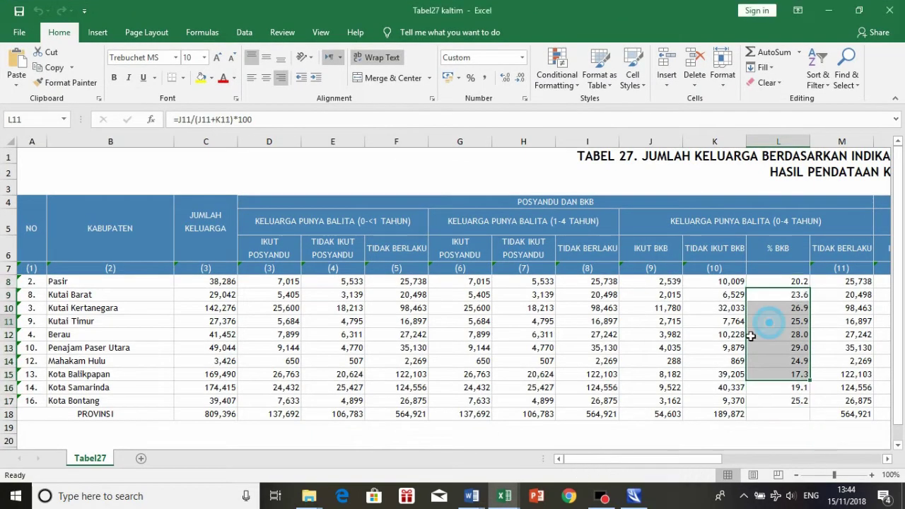
{"action": "left_click", "coordinate": [769, 428]}
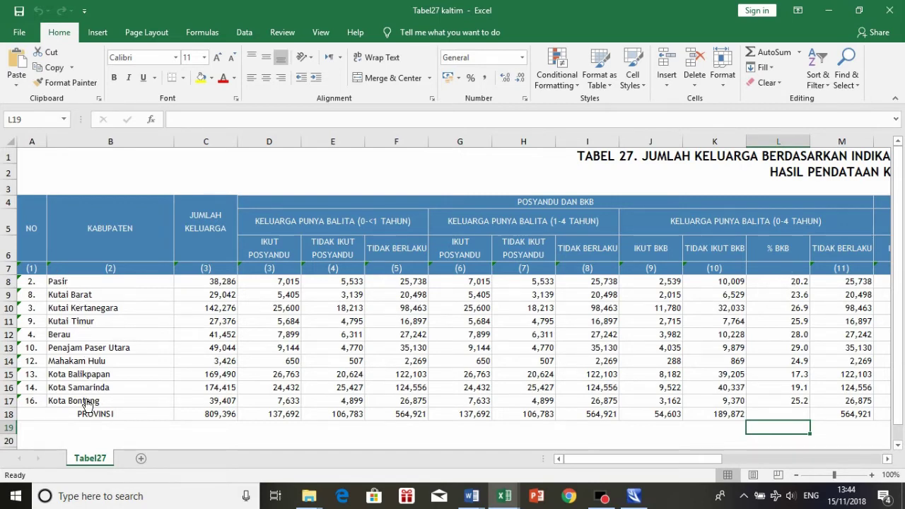
{"action": "left_click_drag", "start_coordinate": [783, 281], "coordinate": [785, 390]}
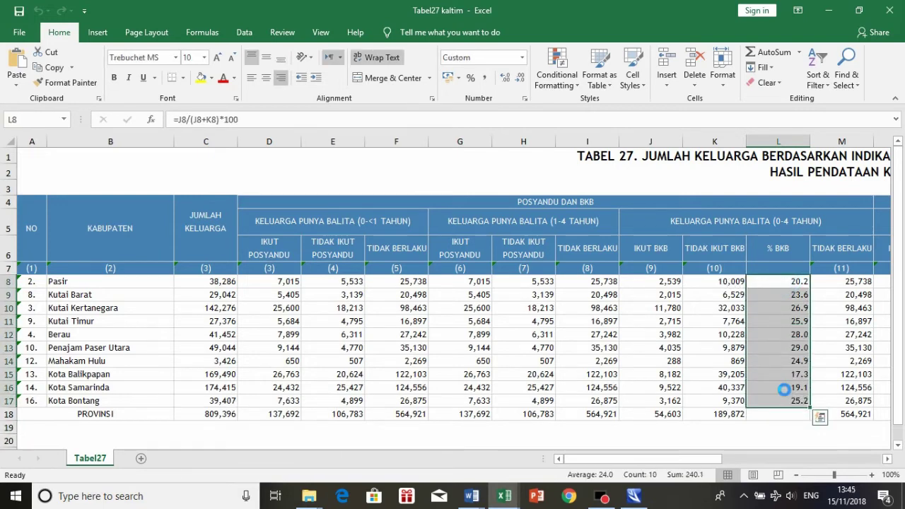
{"action": "key", "text": "ctrl+c"}
{"action": "left_click", "coordinate": [634, 496]}
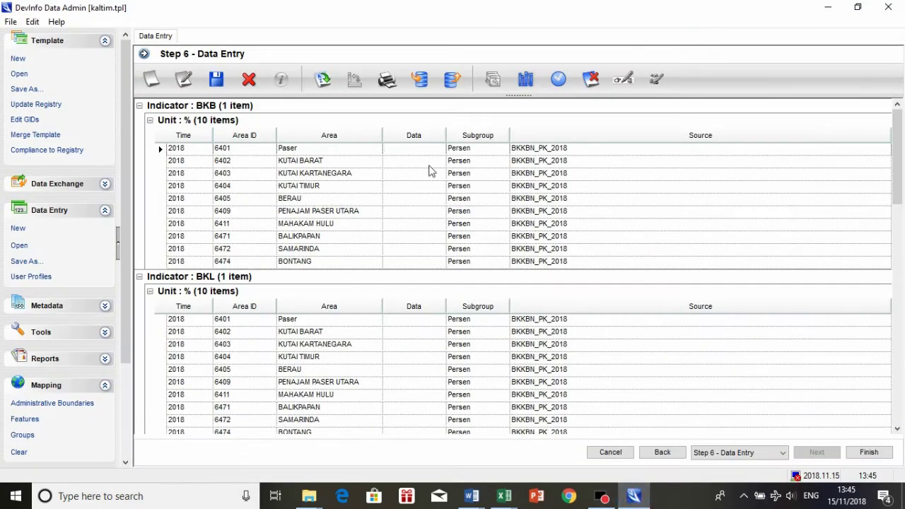
{"action": "key", "text": "ctrl+v"}
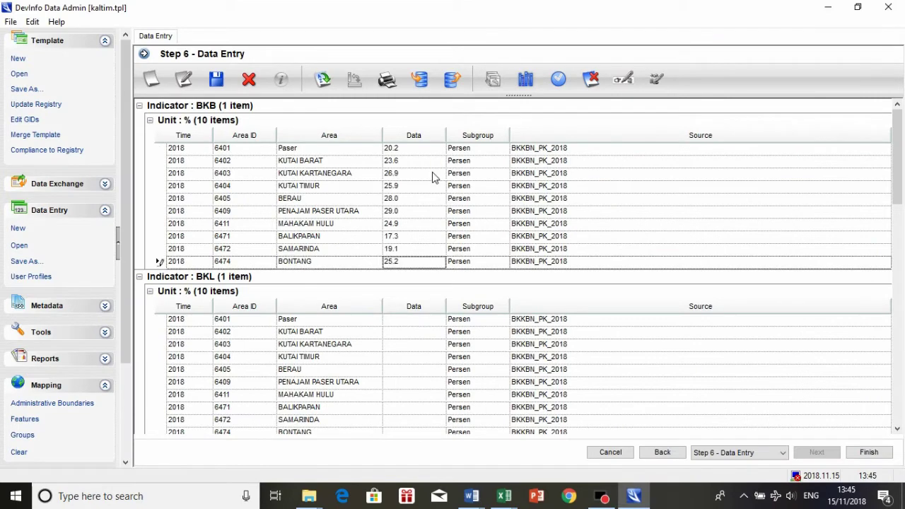
Fill the BKL indicator's data column in DevInfo with the %BKL values (W8:W17) copied from the Tabel27 kaltim workbook in Excel.
{"action": "left_click", "coordinate": [405, 319]}
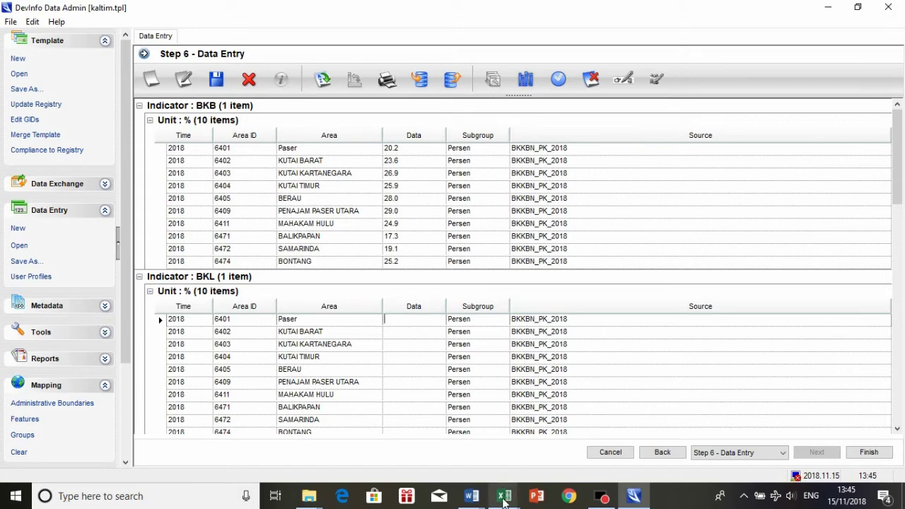
{"action": "mouse_move", "coordinate": [500, 500]}
{"action": "left_click", "coordinate": [426, 444]}
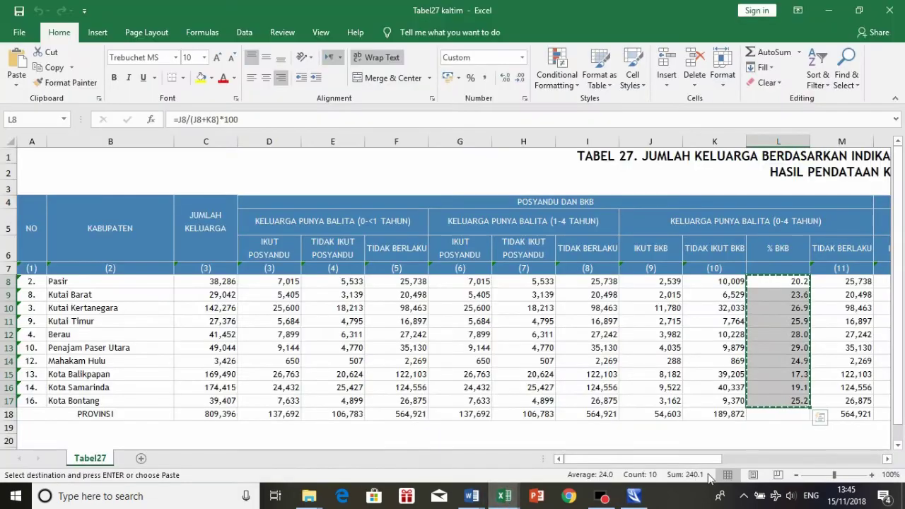
{"action": "left_click_drag", "start_coordinate": [706, 460], "coordinate": [843, 463]}
{"action": "left_click_drag", "start_coordinate": [768, 282], "coordinate": [771, 403]}
{"action": "key", "text": "ctrl+c"}
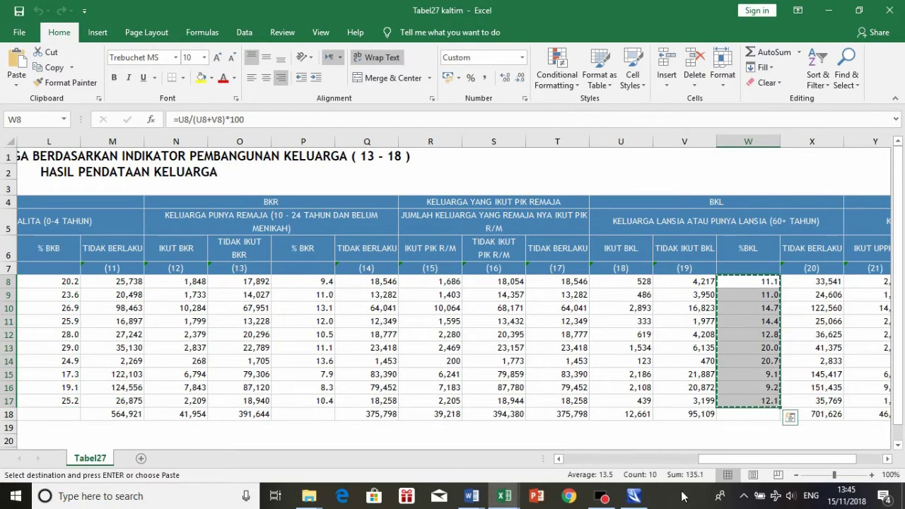
{"action": "left_click", "coordinate": [633, 496]}
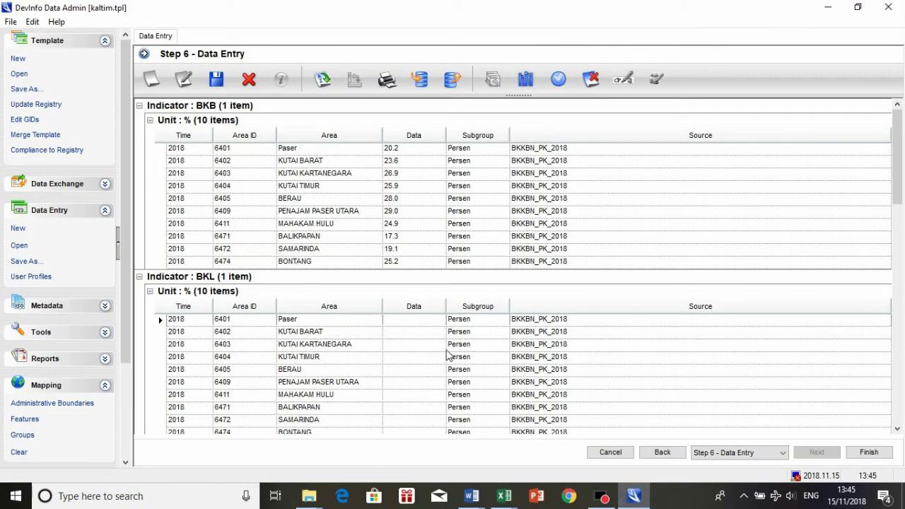
{"action": "key", "text": "ctrl+v"}
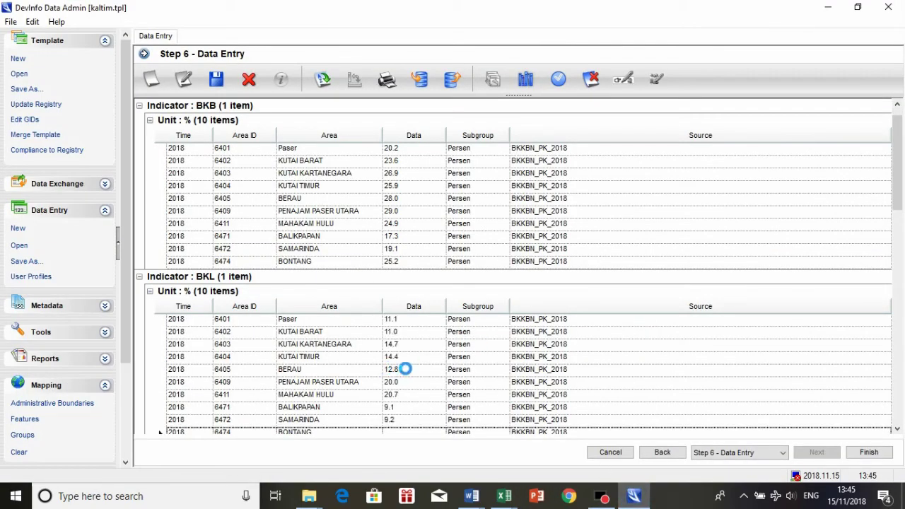
Copy the % BKR values (P8:P17) from the Tabel27 kaltim workbook in Excel into the BKR indicator's data column in DevInfo.
{"action": "scroll", "coordinate": [408, 373], "scroll_direction": "down", "scroll_amount": 3}
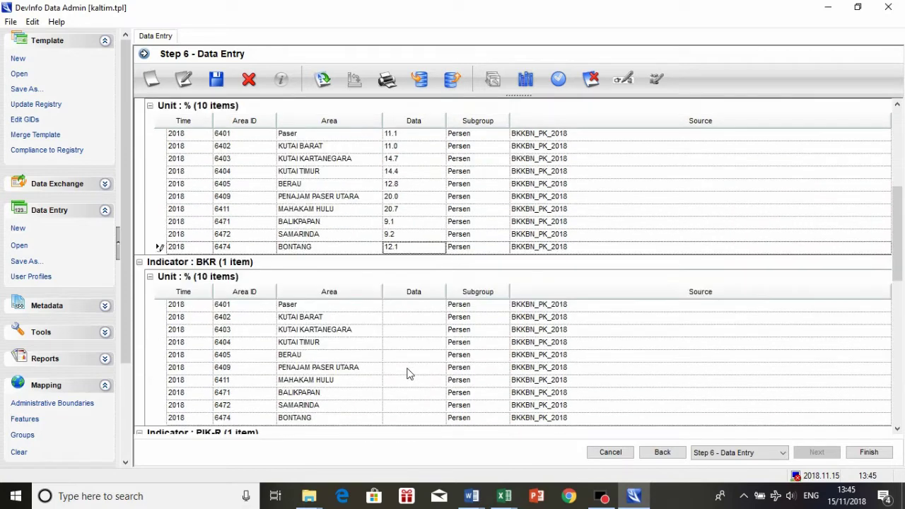
{"action": "left_click", "coordinate": [408, 305]}
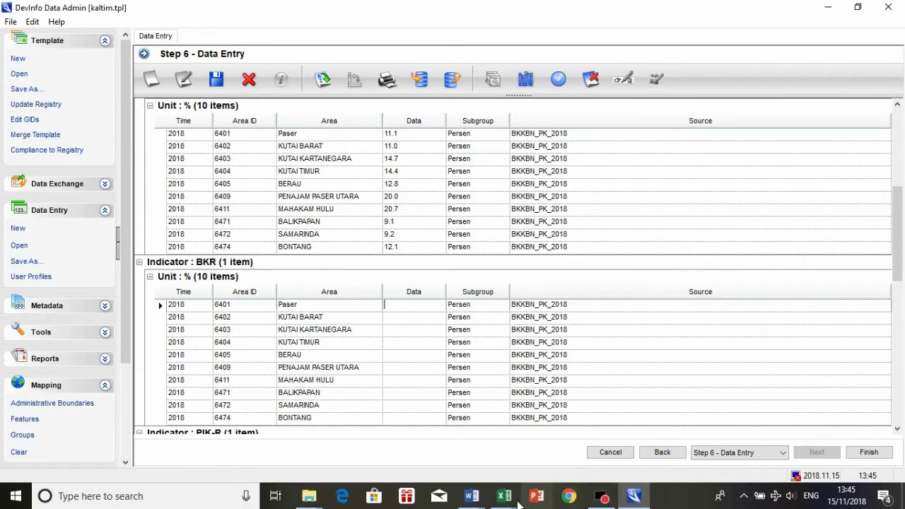
{"action": "mouse_move", "coordinate": [519, 501]}
{"action": "left_click", "coordinate": [417, 460]}
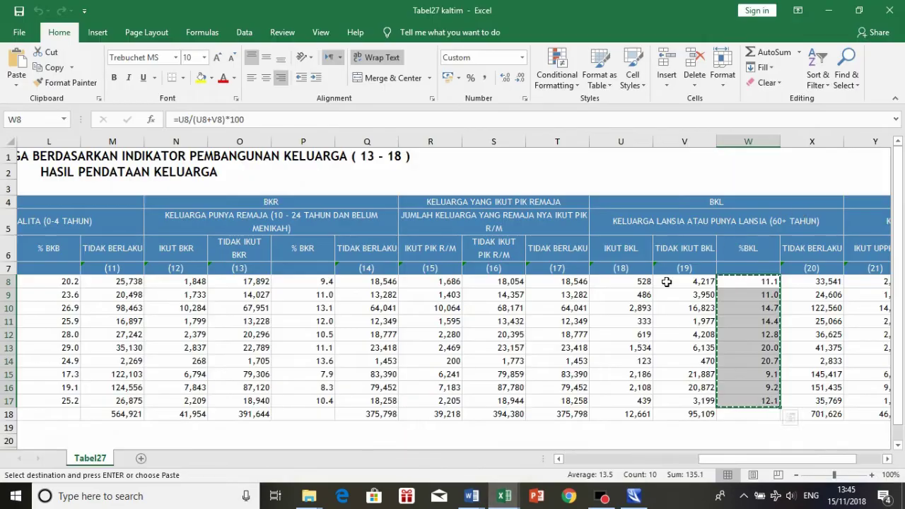
{"action": "left_click", "coordinate": [312, 248]}
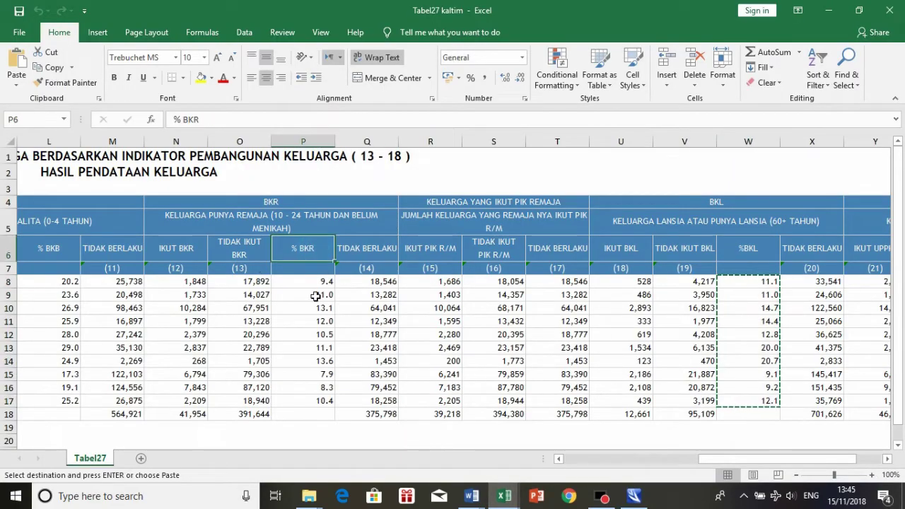
{"action": "left_click_drag", "start_coordinate": [316, 282], "coordinate": [324, 397]}
{"action": "key", "text": "ctrl+c"}
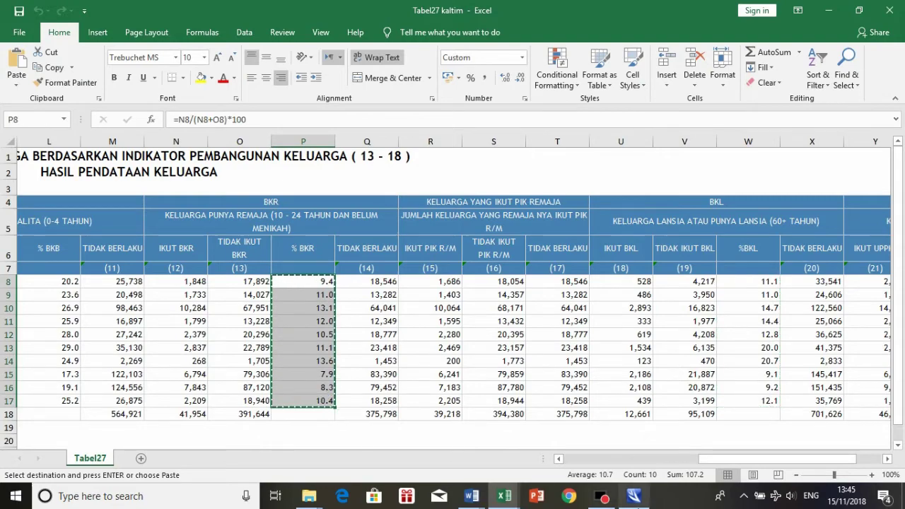
{"action": "left_click", "coordinate": [633, 496]}
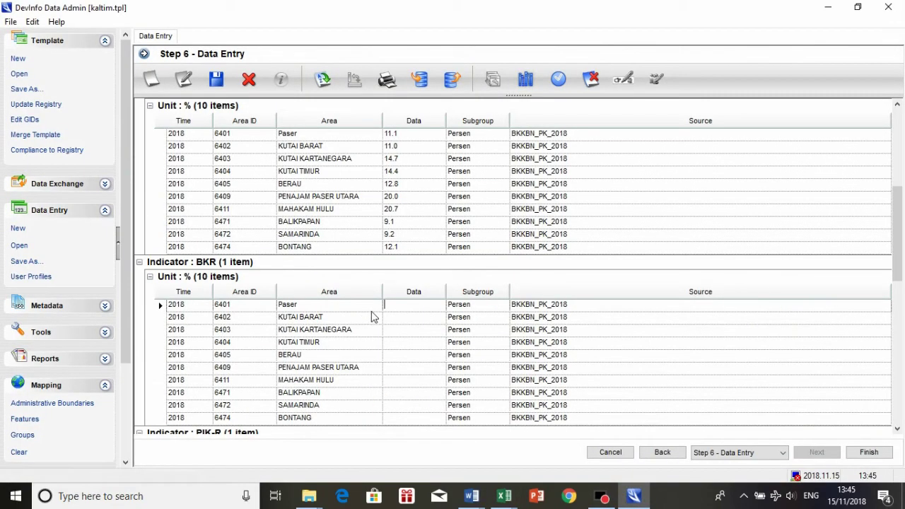
{"action": "key", "text": "ctrl+v"}
Copy the %PIK-R/M values (AB14:AB23) from the Tabel30 kaltim workbook in Excel into the PIK-R indicator's data column in DevInfo.
{"action": "scroll", "coordinate": [375, 322], "scroll_direction": "down", "scroll_amount": 5}
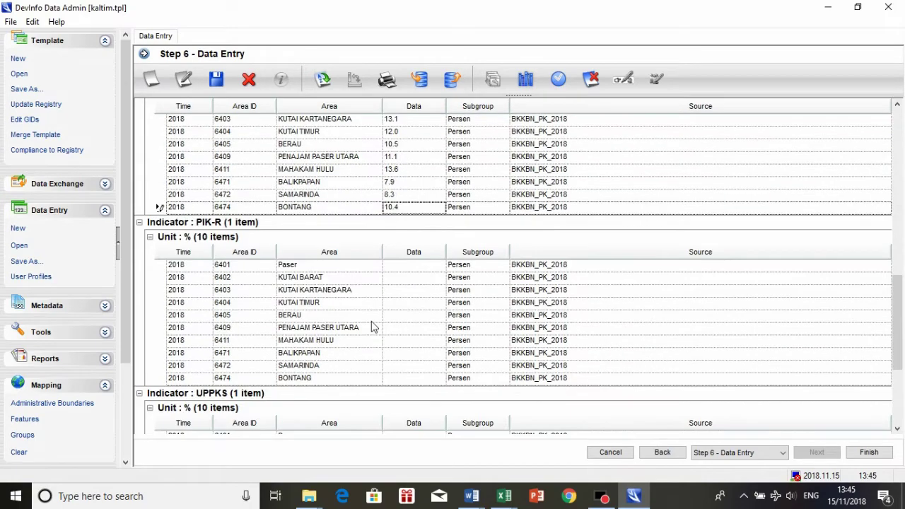
{"action": "left_click", "coordinate": [407, 265]}
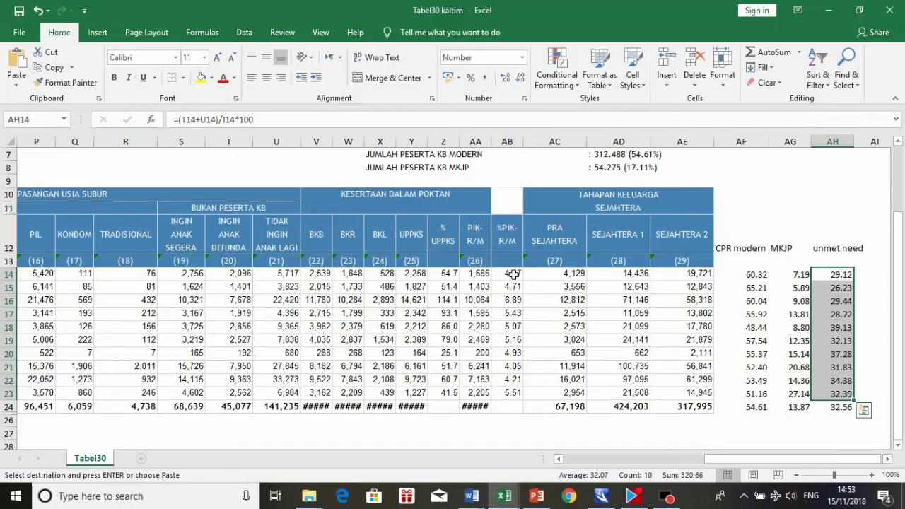
{"action": "left_click_drag", "start_coordinate": [510, 274], "coordinate": [515, 391]}
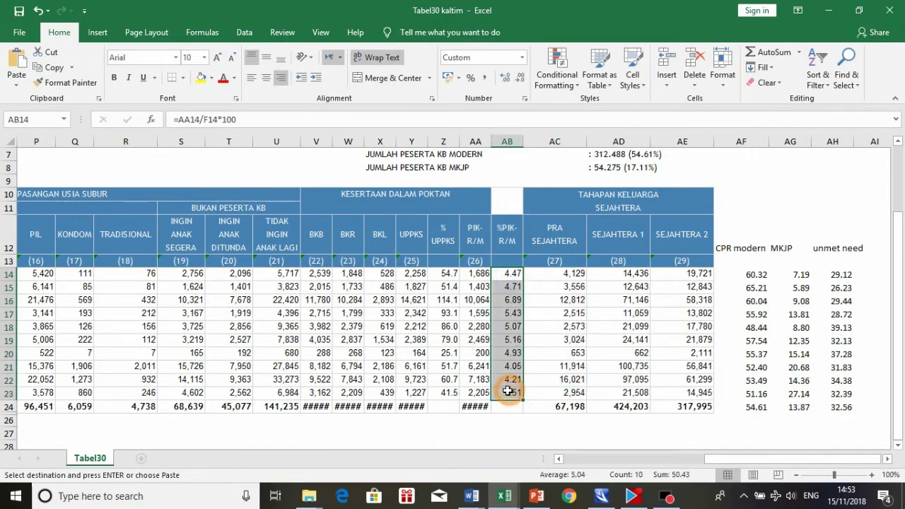
{"action": "right_click", "coordinate": [514, 392]}
{"action": "left_click", "coordinate": [547, 134]}
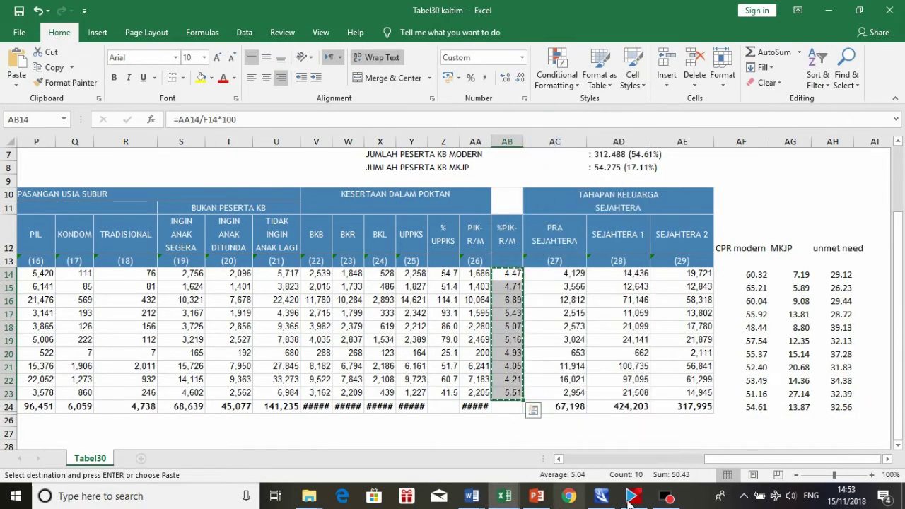
{"action": "left_click", "coordinate": [600, 496]}
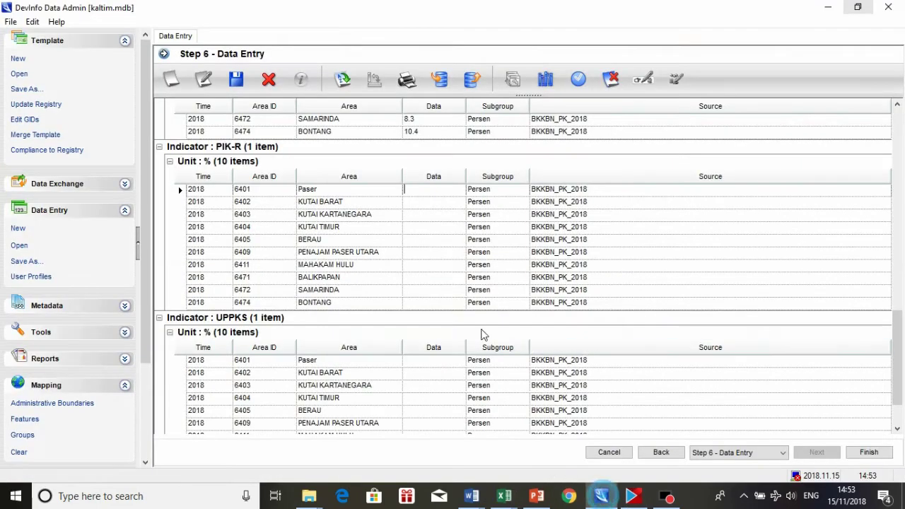
{"action": "left_click", "coordinate": [409, 192]}
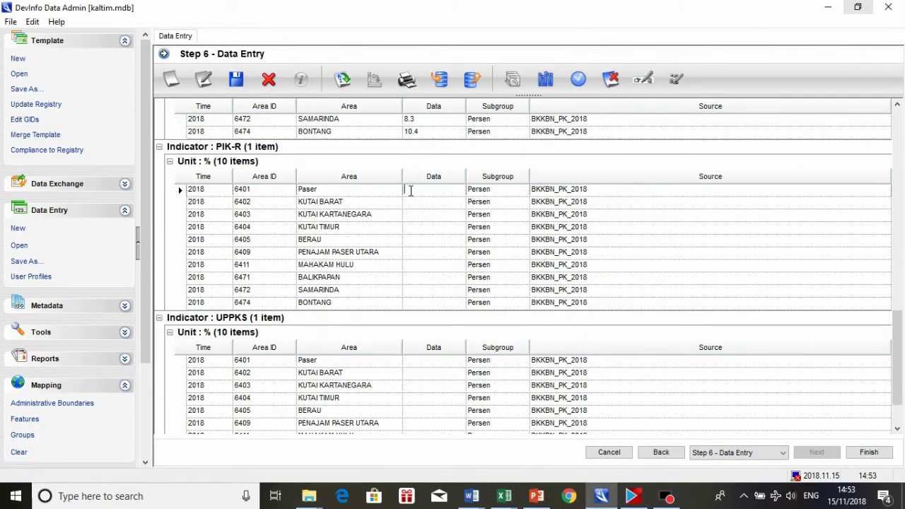
{"action": "key", "text": "ctrl+v"}
Copy the % UPPKS values (Z14:Z23) from Tabel30 kaltim in Excel into DevInfo's UPPKS data column and finish the data entry.
{"action": "left_click", "coordinate": [430, 360]}
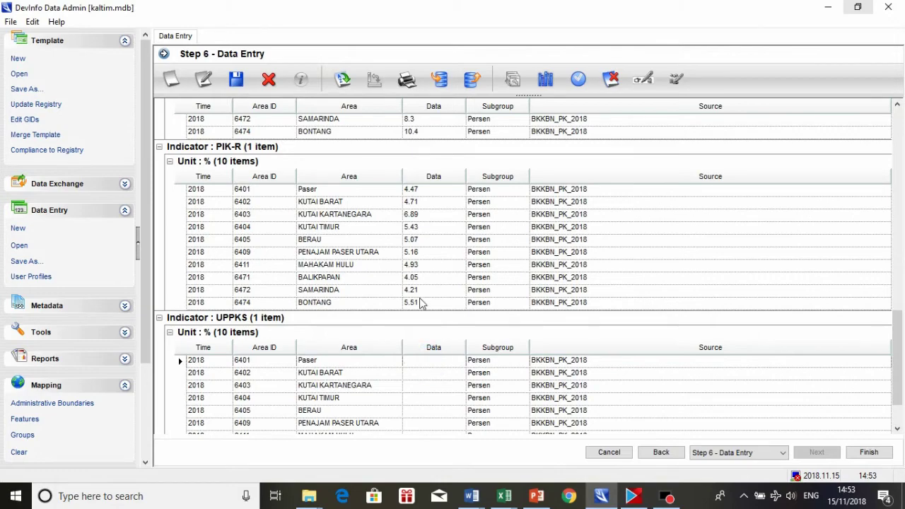
{"action": "scroll", "coordinate": [423, 304], "scroll_direction": "down", "scroll_amount": 2}
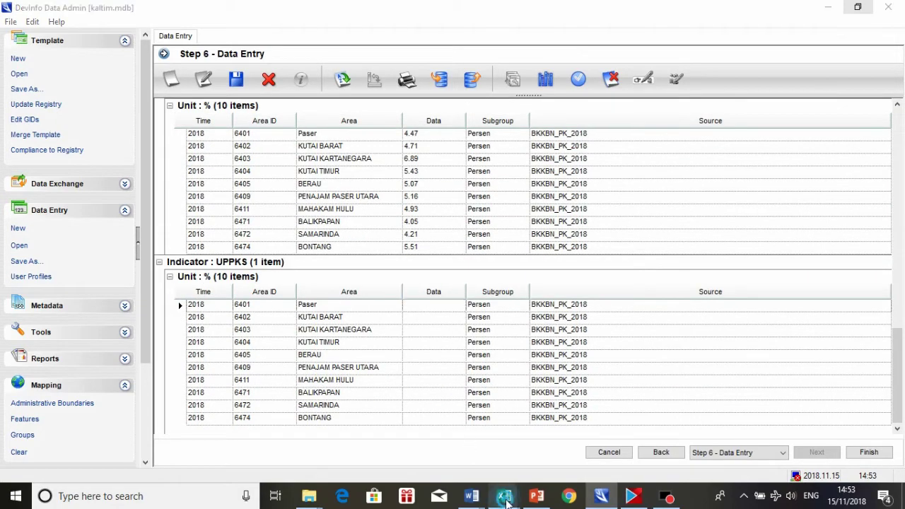
{"action": "mouse_move", "coordinate": [504, 495]}
{"action": "left_click", "coordinate": [381, 456]}
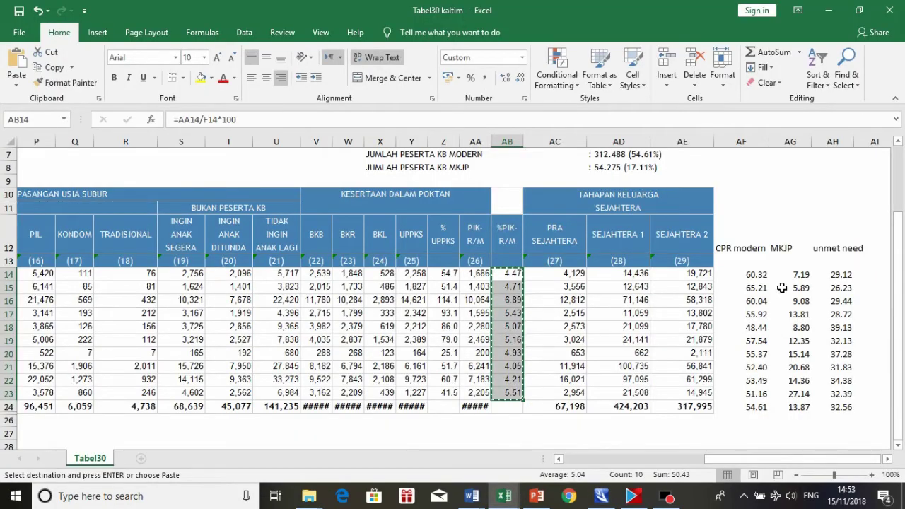
{"action": "key", "text": "ctrl+v"}
{"action": "left_click_drag", "start_coordinate": [447, 274], "coordinate": [449, 391]}
{"action": "key", "text": "ctrl+v"}
{"action": "key", "text": "ctrl+c"}
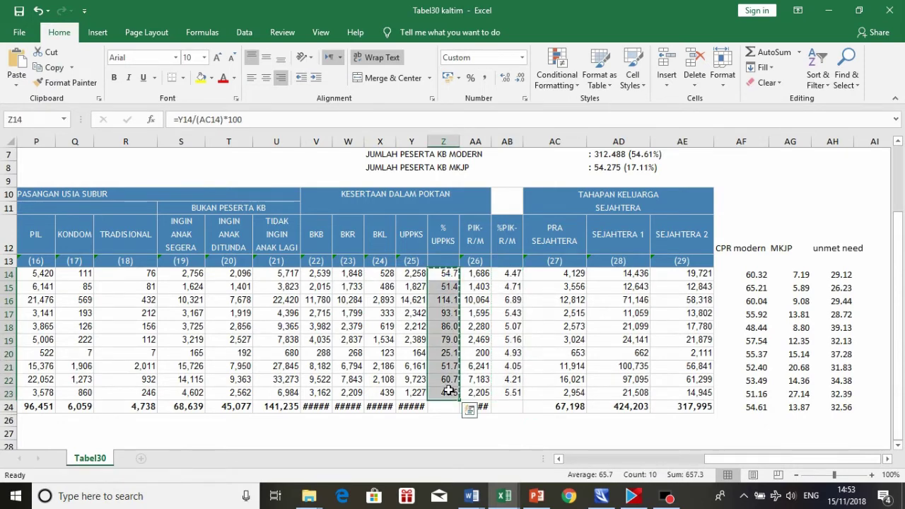
{"action": "left_click", "coordinate": [599, 497]}
{"action": "key", "text": "ctrl+v"}
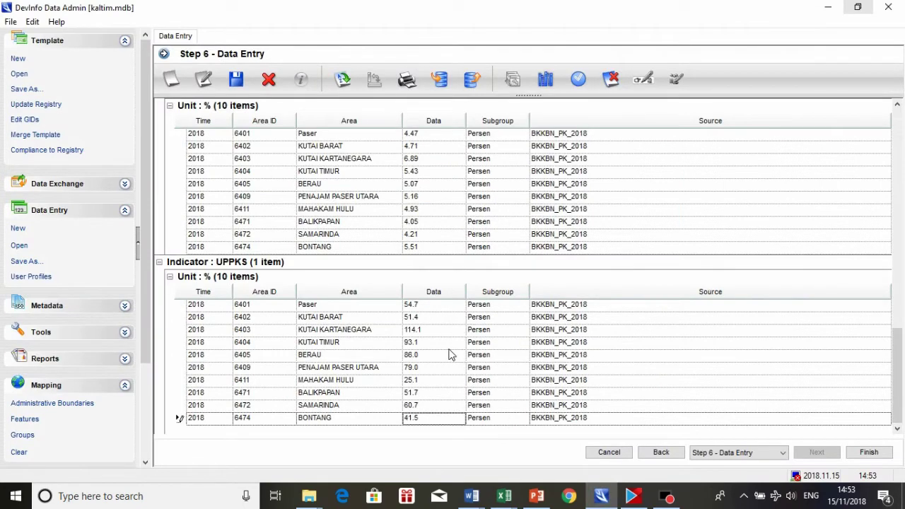
{"action": "left_click", "coordinate": [868, 456]}
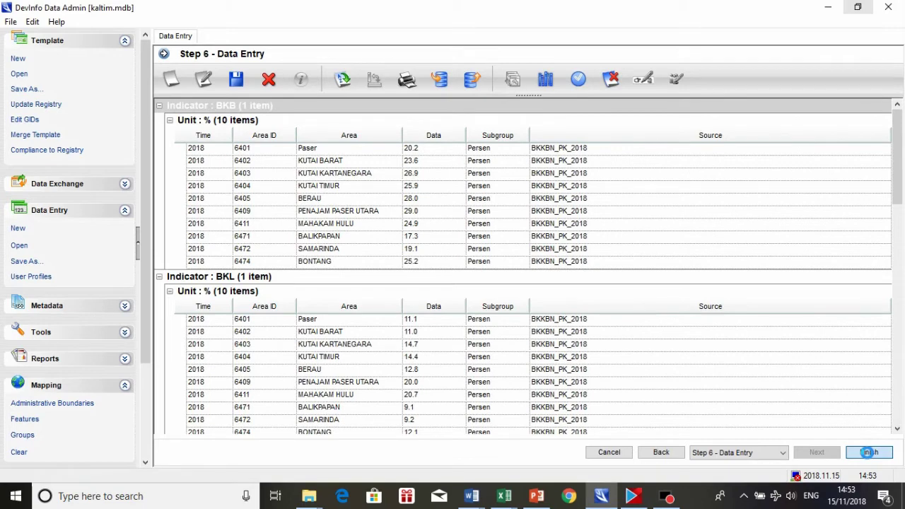
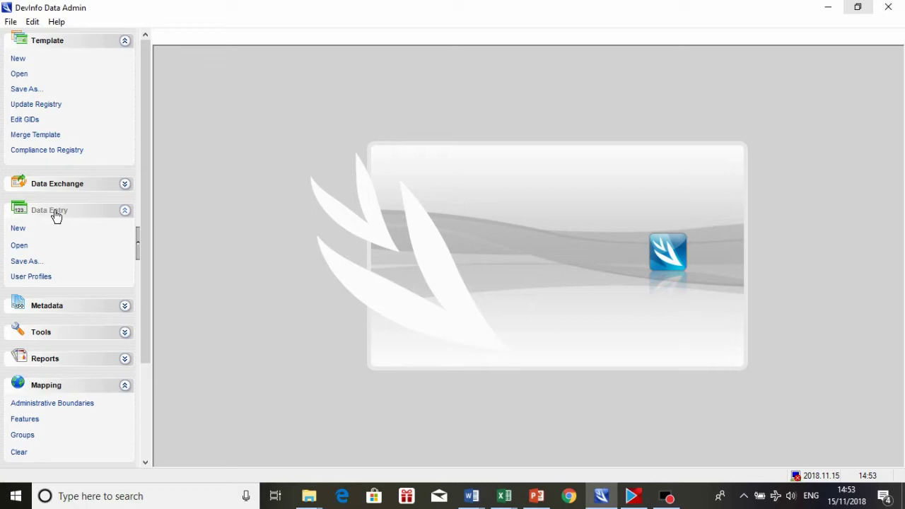
Open an existing data entry with the kaltim.mdb database and proceed to the indicator selection.
{"action": "left_click", "coordinate": [20, 246]}
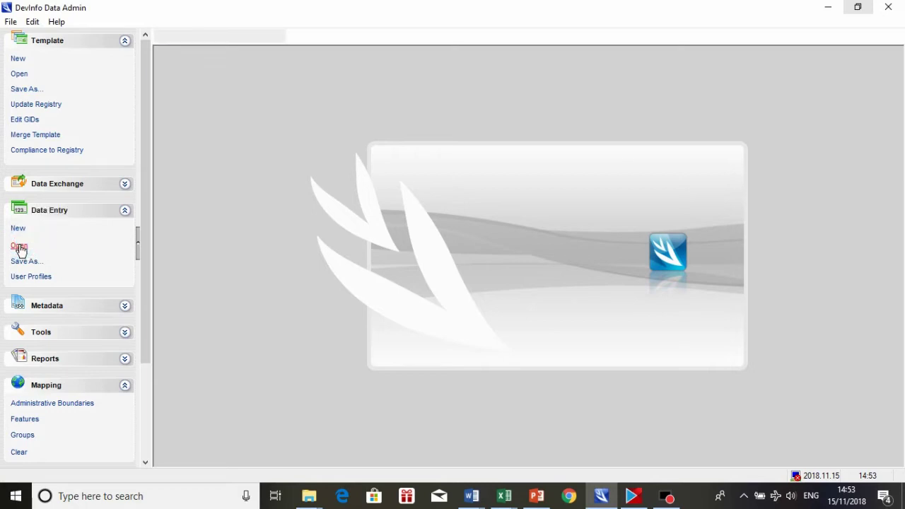
{"action": "left_click", "coordinate": [188, 178]}
{"action": "double_click", "coordinate": [188, 178]}
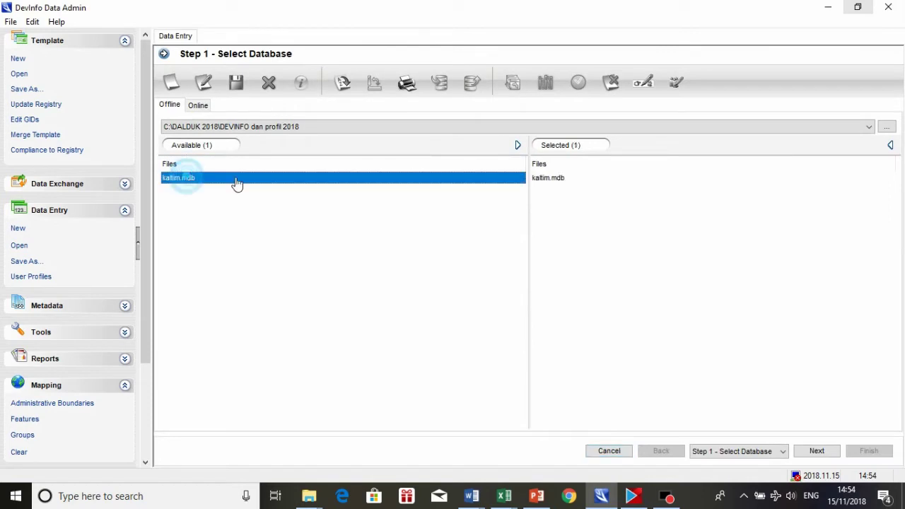
{"action": "left_click", "coordinate": [818, 451]}
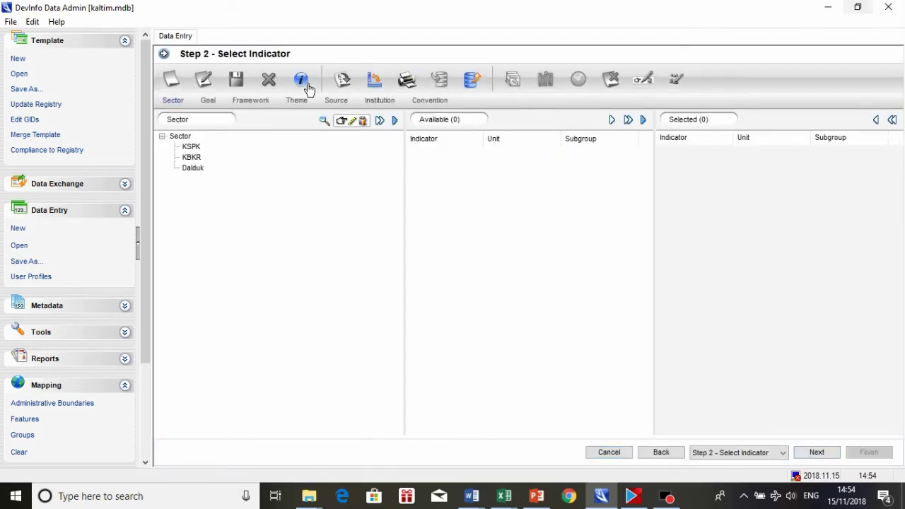
Add all indicators of the KBKR sector (CPR, MKJP and Unmet Need) to the selected indicators.
{"action": "left_click", "coordinate": [190, 159]}
{"action": "left_click", "coordinate": [193, 170]}
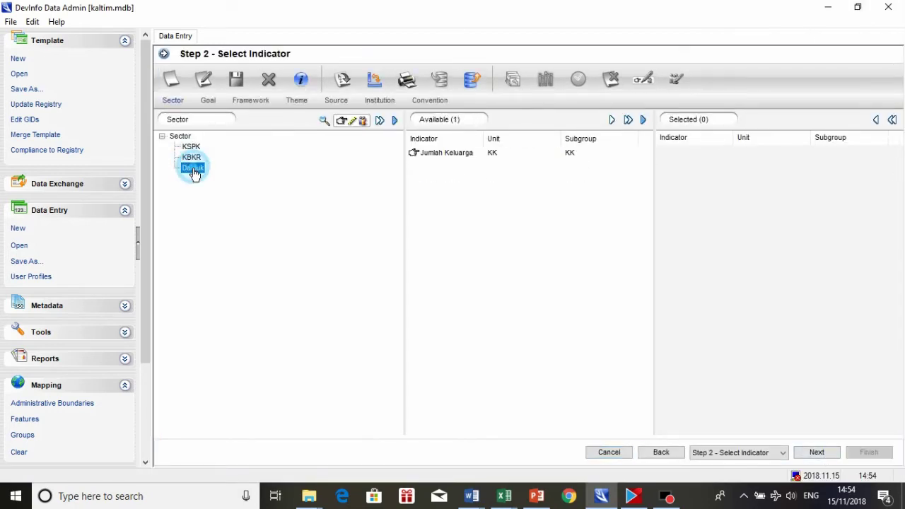
{"action": "left_click", "coordinate": [192, 157]}
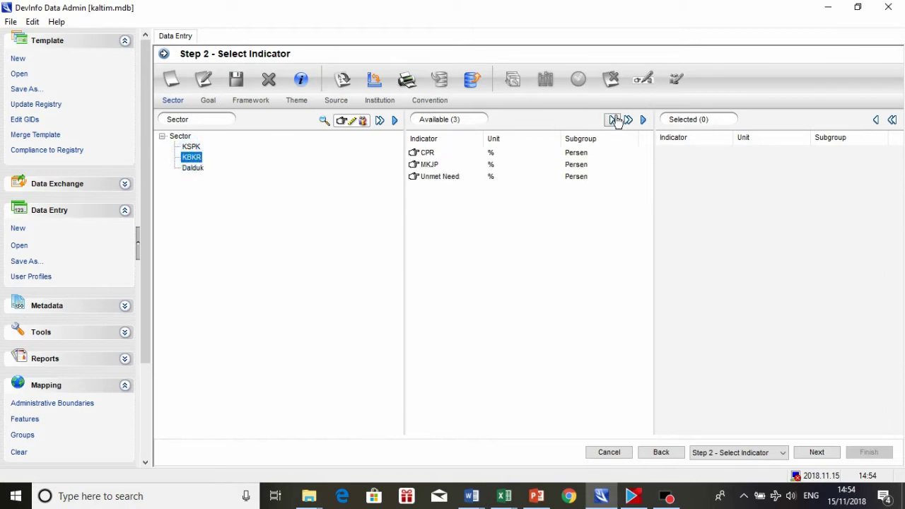
{"action": "left_click", "coordinate": [628, 119]}
Add the Jumlah Keluarga indicator of the Dalduk sector to the selected indicators and proceed to the time selection.
{"action": "left_click", "coordinate": [194, 170]}
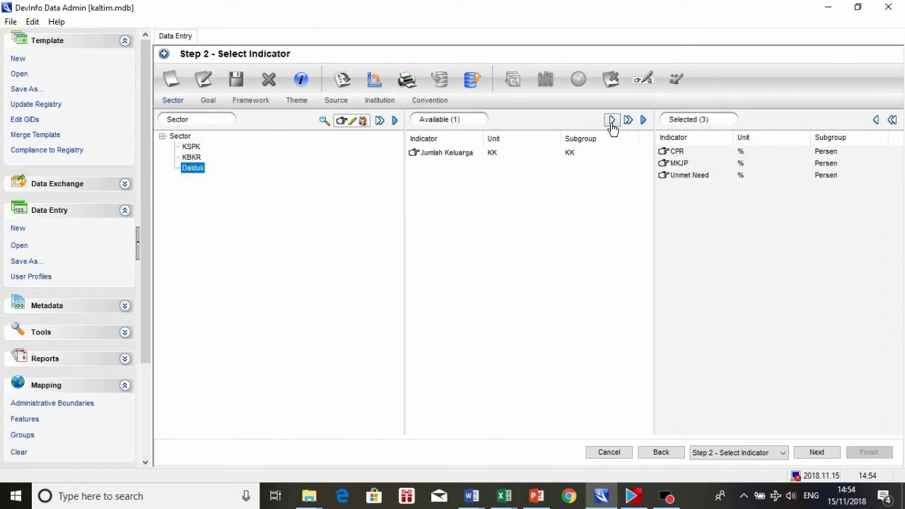
{"action": "double_click", "coordinate": [555, 151]}
{"action": "left_click", "coordinate": [818, 452]}
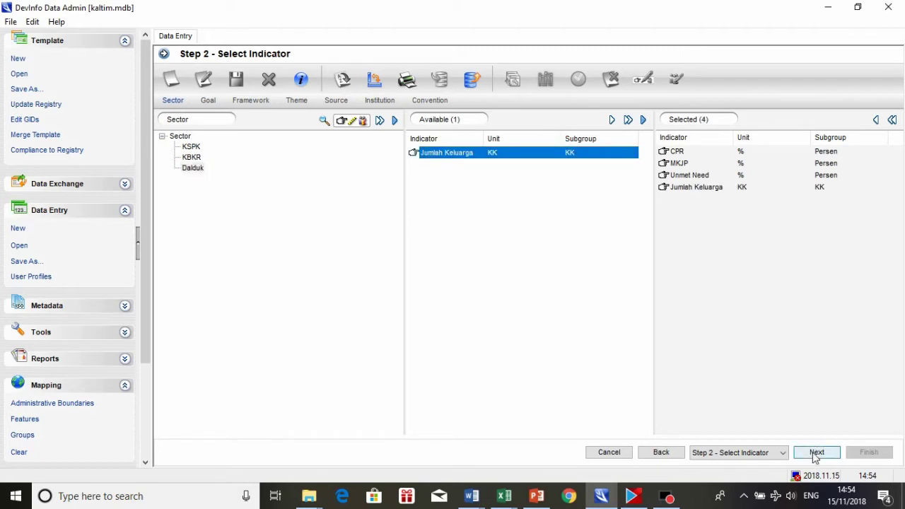
Select the 2018 time period and add all areas under Kalimantan Timur to the data entry.
{"action": "double_click", "coordinate": [181, 138]}
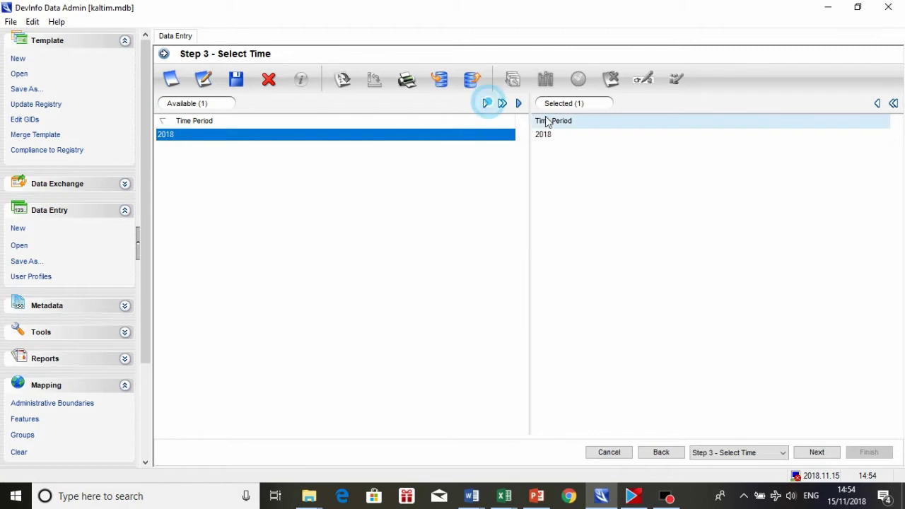
{"action": "left_click", "coordinate": [816, 452]}
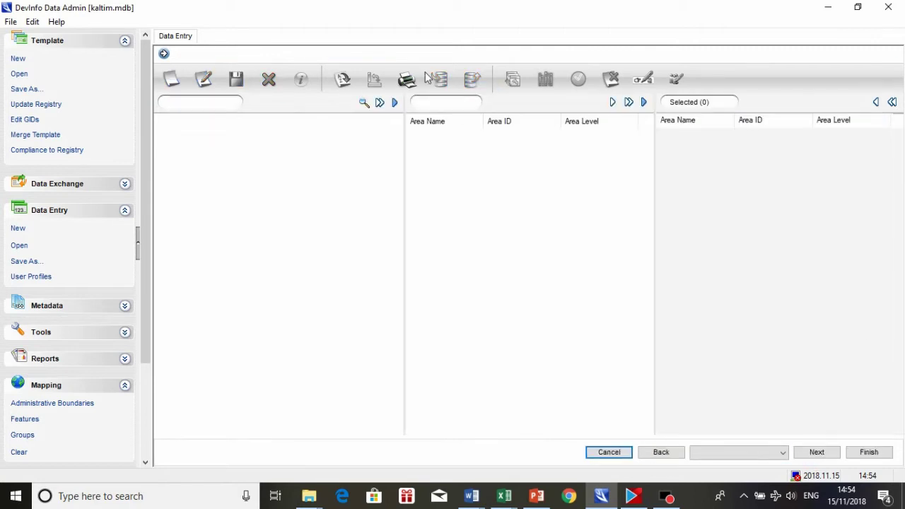
{"action": "double_click", "coordinate": [202, 130]}
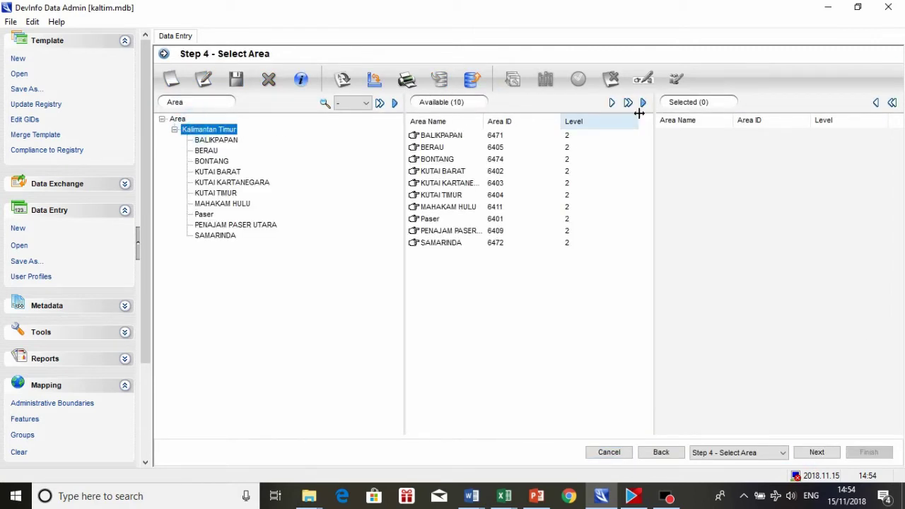
{"action": "left_click", "coordinate": [627, 104]}
{"action": "left_click", "coordinate": [818, 453]}
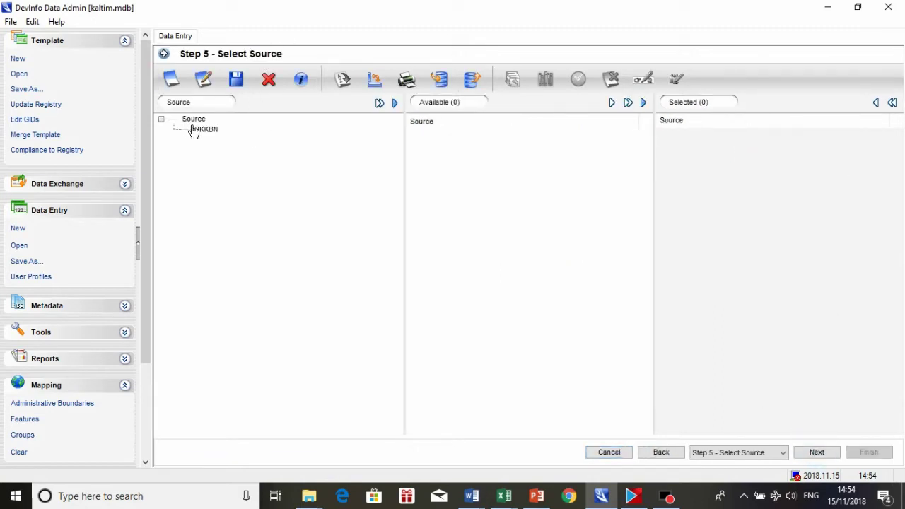
Select BKKBN_PK_2018 under BKKBN as the data source and proceed to the data entry table.
{"action": "double_click", "coordinate": [205, 131]}
{"action": "left_click", "coordinate": [458, 136]}
{"action": "double_click", "coordinate": [458, 136]}
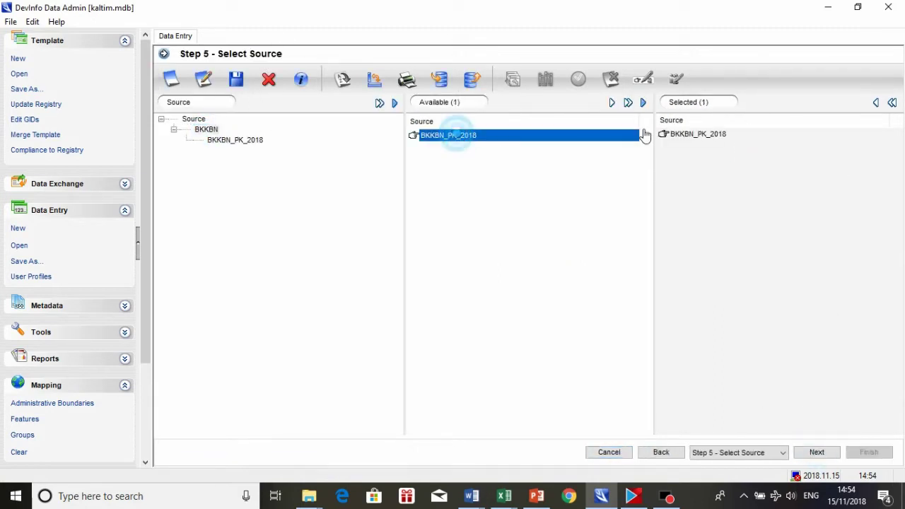
{"action": "left_click", "coordinate": [816, 453]}
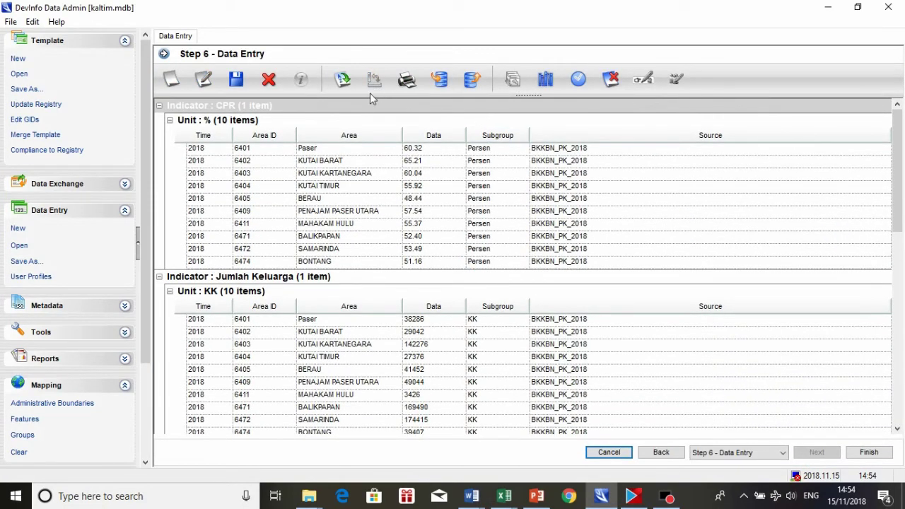
Review the data columns of the CPR, Jumlah Keluarga, MKJP and Unmet Need indicators and finish the data entry.
{"action": "left_click", "coordinate": [432, 150]}
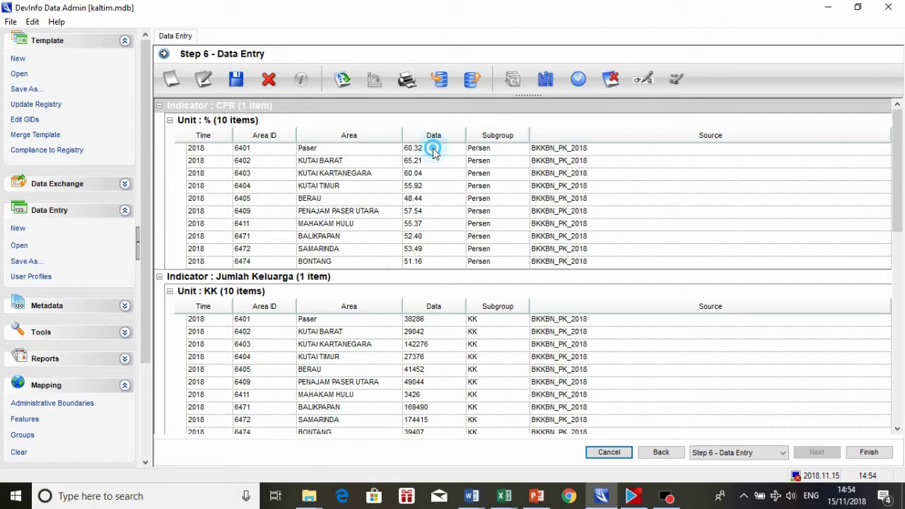
{"action": "scroll", "coordinate": [447, 273], "scroll_direction": "down", "scroll_amount": 2}
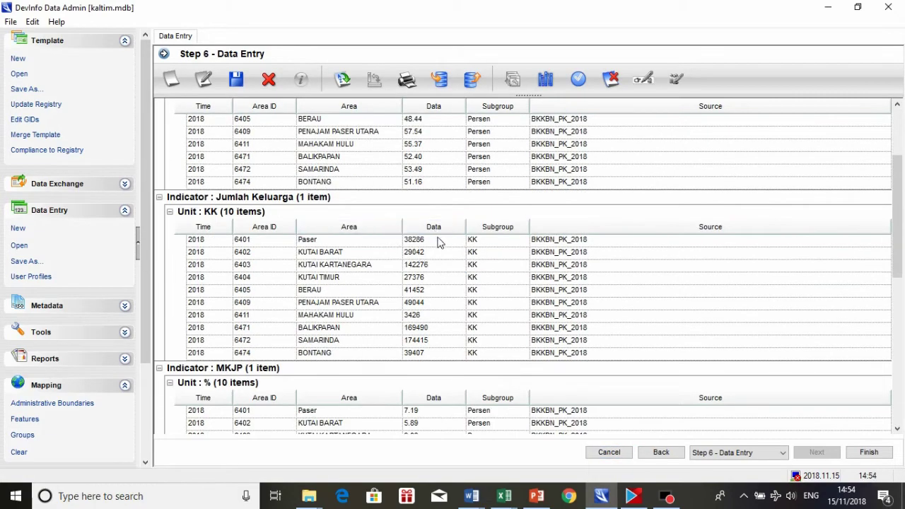
{"action": "left_click", "coordinate": [437, 242]}
{"action": "scroll", "coordinate": [455, 309], "scroll_direction": "down", "scroll_amount": 5}
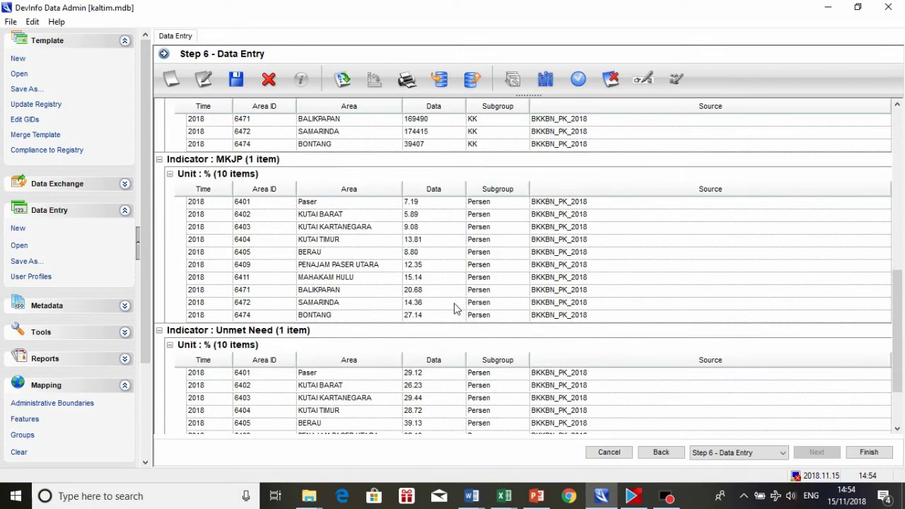
{"action": "left_click", "coordinate": [438, 201]}
{"action": "scroll", "coordinate": [449, 299], "scroll_direction": "down", "scroll_amount": 2}
{"action": "left_click", "coordinate": [433, 306]}
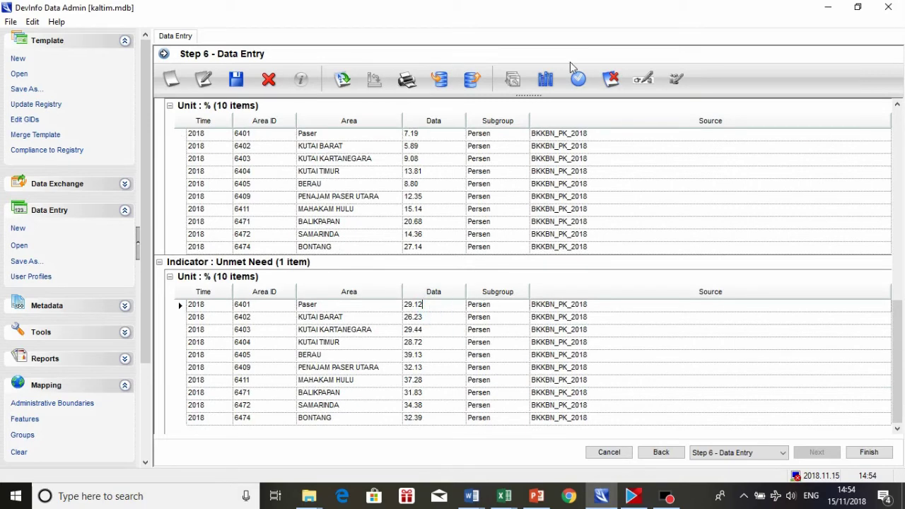
{"action": "left_click", "coordinate": [868, 452]}
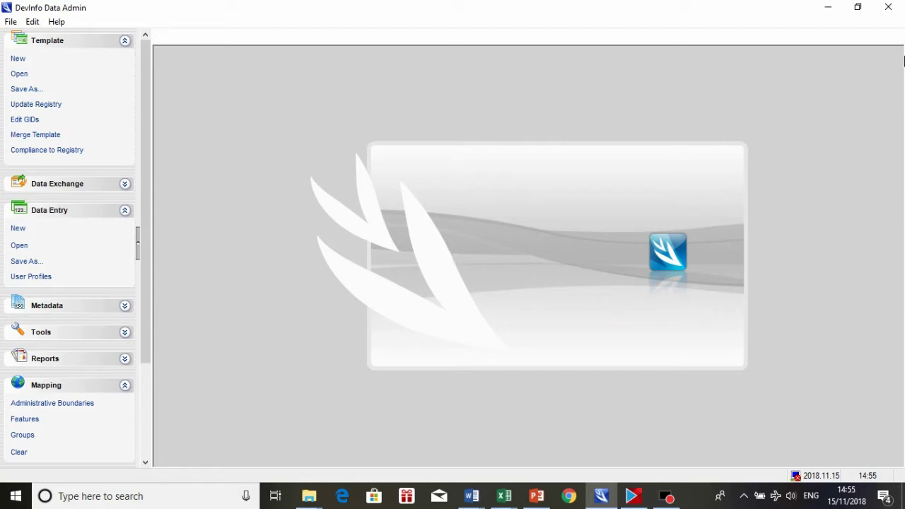
Exit DevInfo Data Admin, minimise Excel and launch PetaKKB 1.0 from the desktop.
{"action": "left_click", "coordinate": [897, 7]}
{"action": "left_click", "coordinate": [409, 271]}
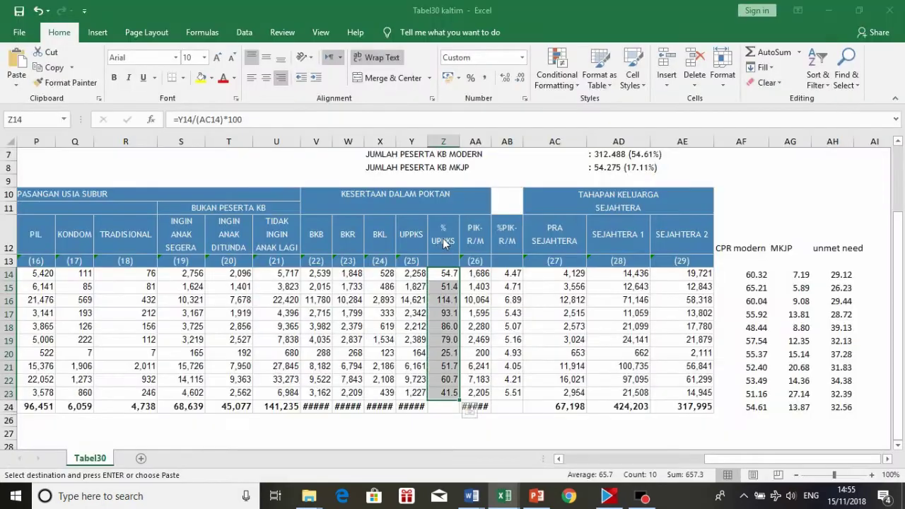
{"action": "left_click", "coordinate": [828, 10]}
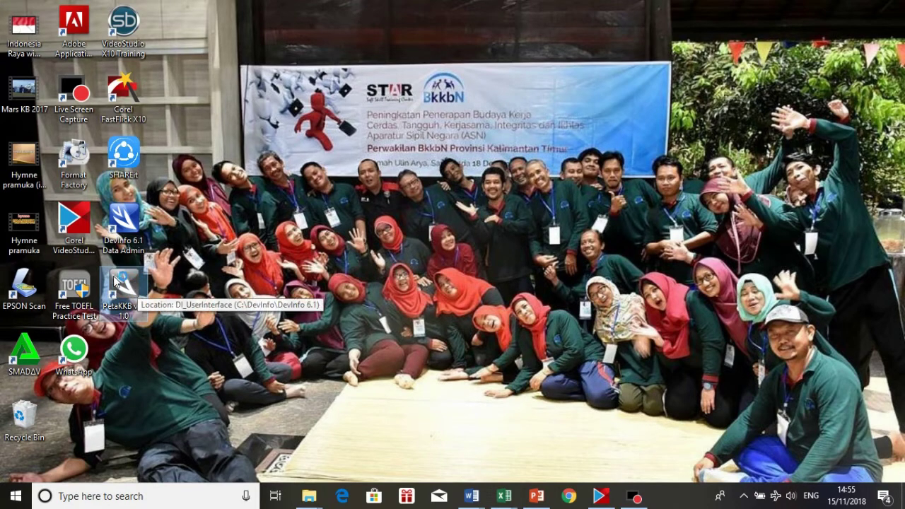
{"action": "double_click", "coordinate": [138, 318]}
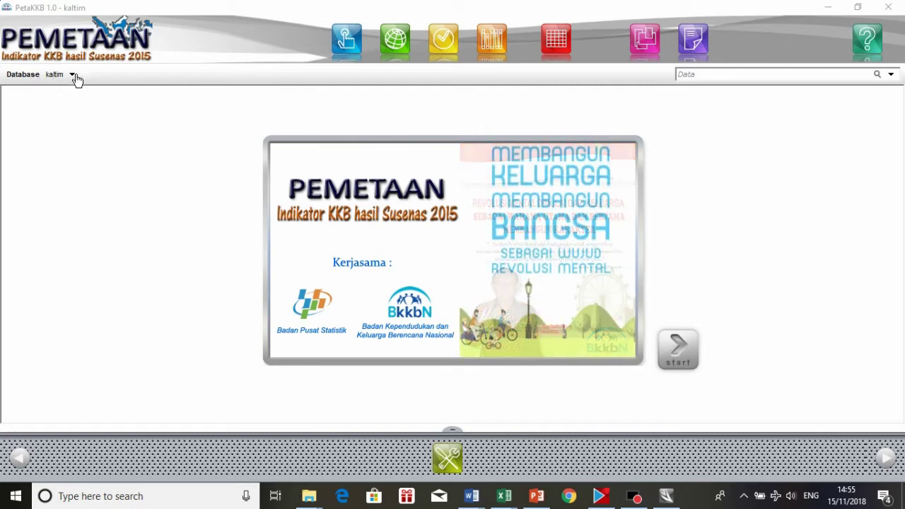
Open the kaltim database from the DEVINFO dan profil 2018 folder inside DALDUK 2018 on drive C.
{"action": "left_click", "coordinate": [70, 76]}
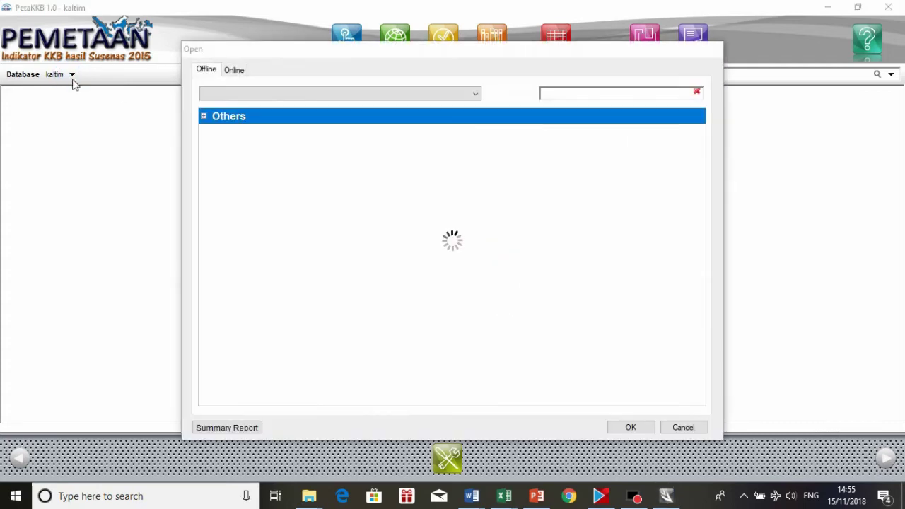
{"action": "left_click", "coordinate": [467, 97]}
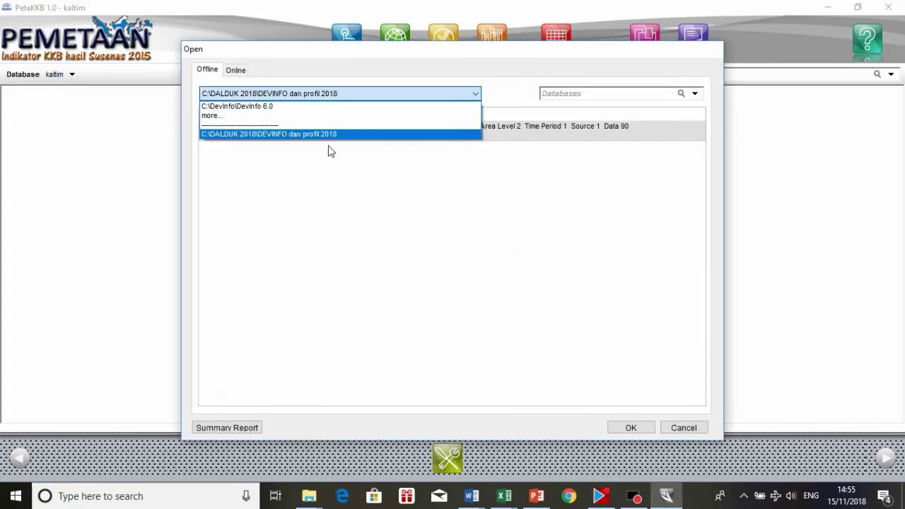
{"action": "left_click", "coordinate": [212, 116]}
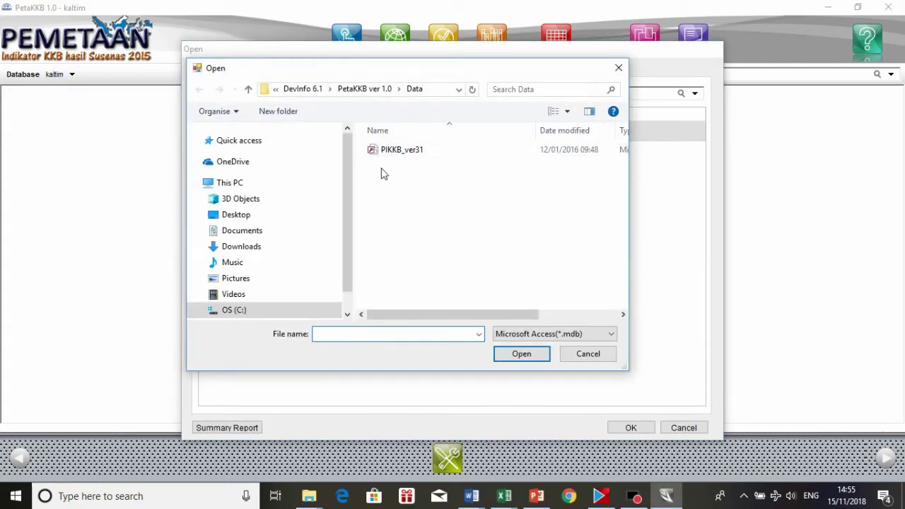
{"action": "left_click", "coordinate": [201, 311]}
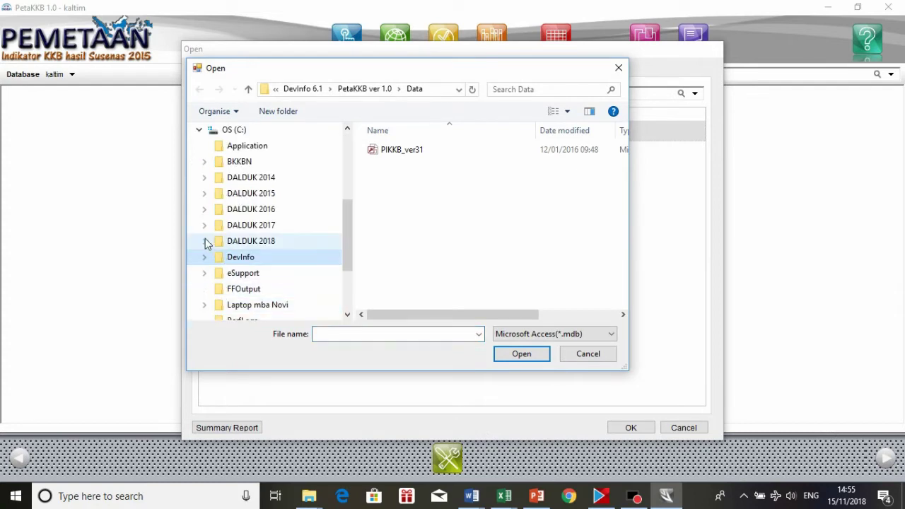
{"action": "left_click", "coordinate": [203, 239]}
{"action": "left_click", "coordinate": [209, 289]}
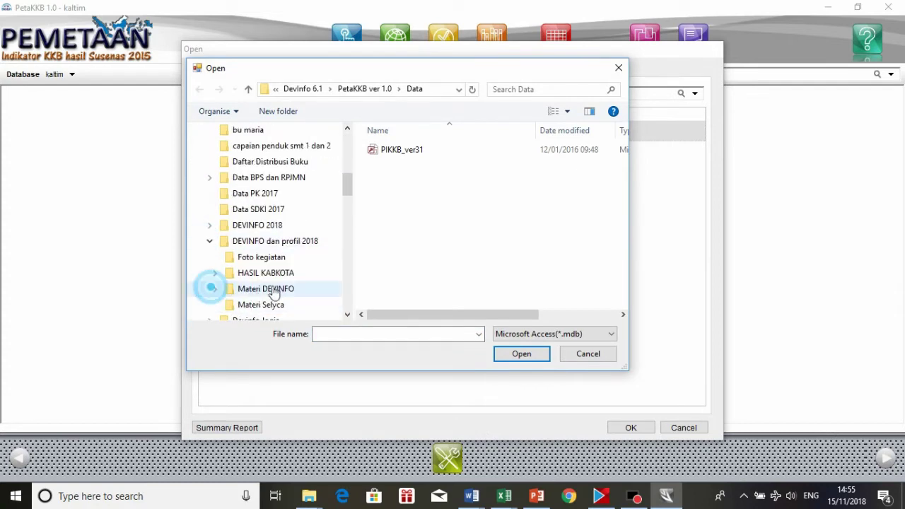
{"action": "left_click", "coordinate": [263, 241]}
{"action": "left_click", "coordinate": [391, 206]}
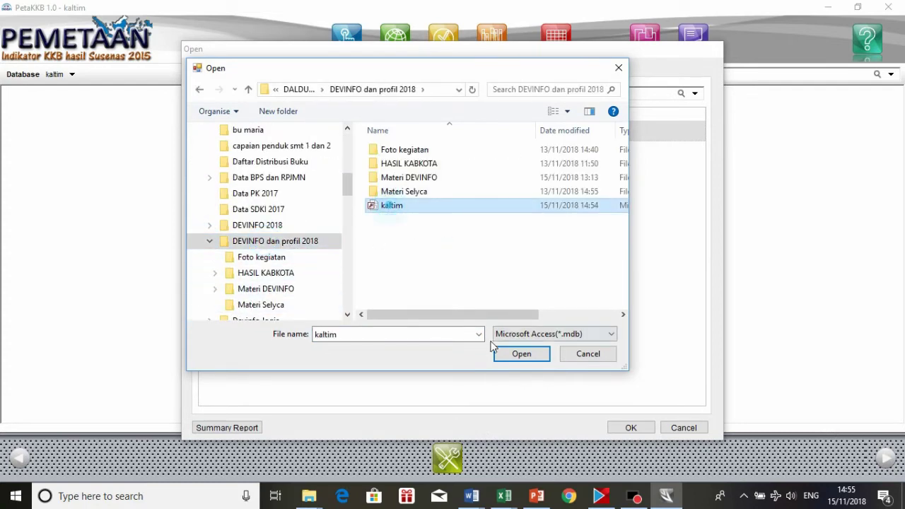
{"action": "left_click", "coordinate": [506, 358]}
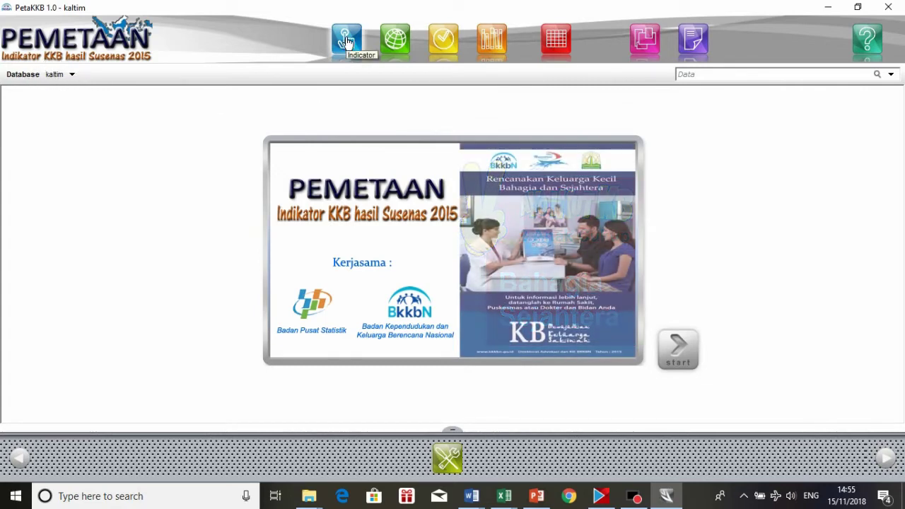
Add all KSPK sector indicators (BKB, BKL, BKR, PIK-R, UPPKS) to the selection and remove Jumlah Keluarga from it.
{"action": "left_click", "coordinate": [347, 41]}
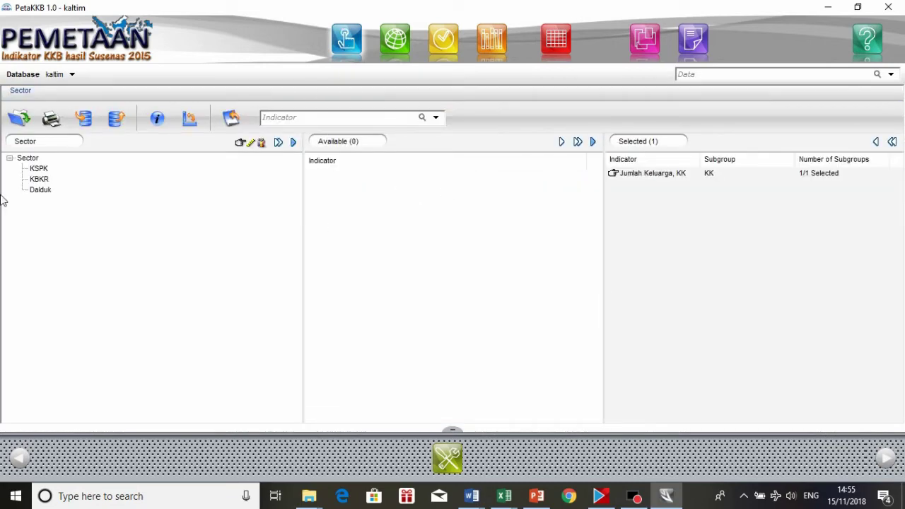
{"action": "left_click", "coordinate": [39, 171]}
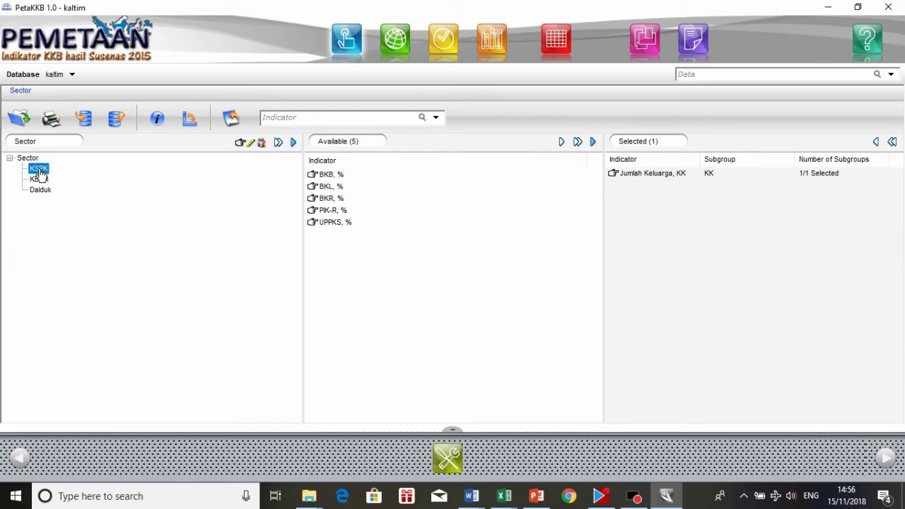
{"action": "left_click", "coordinate": [578, 142]}
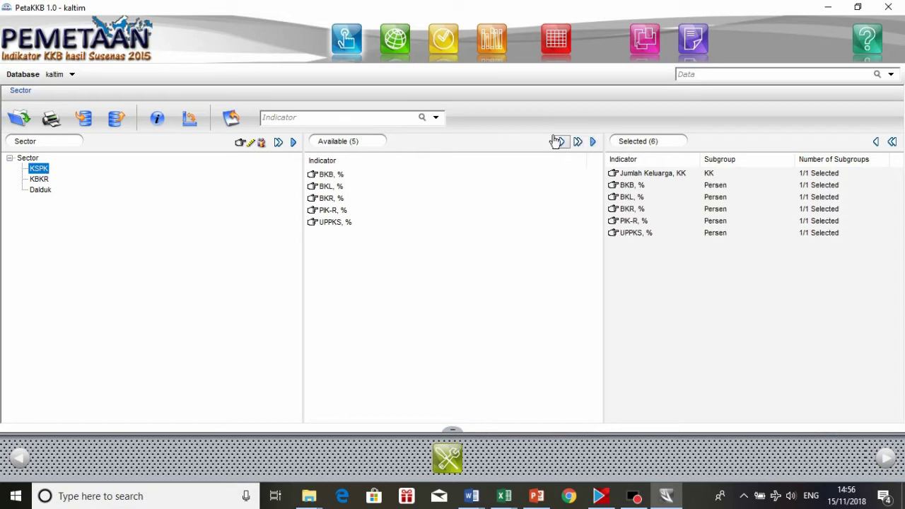
{"action": "left_click", "coordinate": [660, 175]}
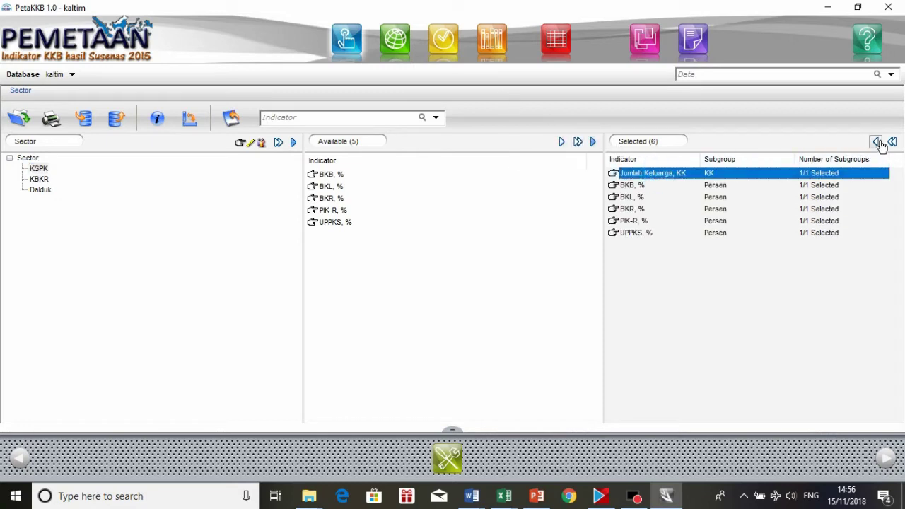
{"action": "left_click", "coordinate": [877, 143]}
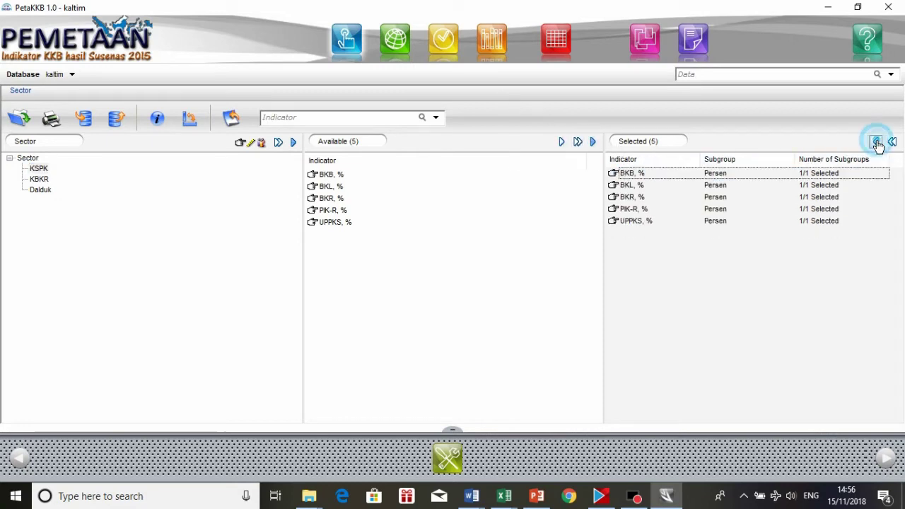
Check the selected Kalimantan Timur areas and the selected 2018 time period.
{"action": "left_click", "coordinate": [394, 46]}
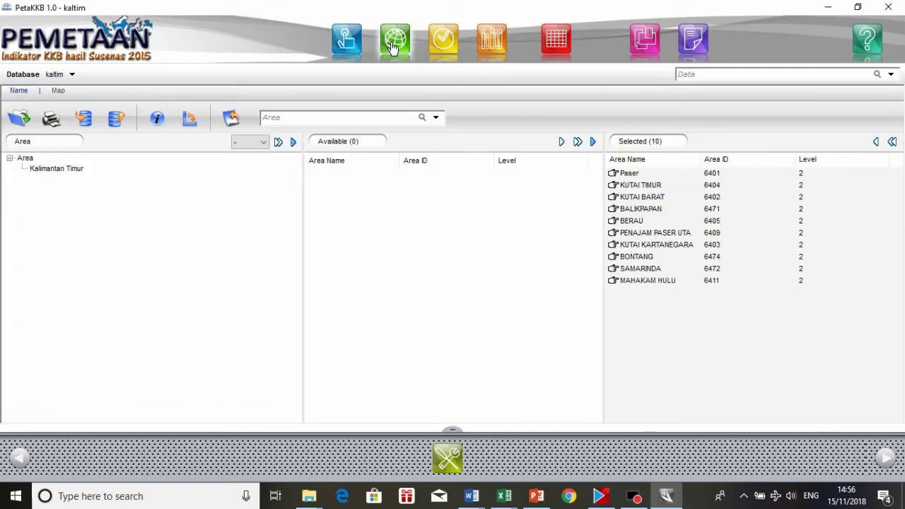
{"action": "left_click", "coordinate": [60, 170]}
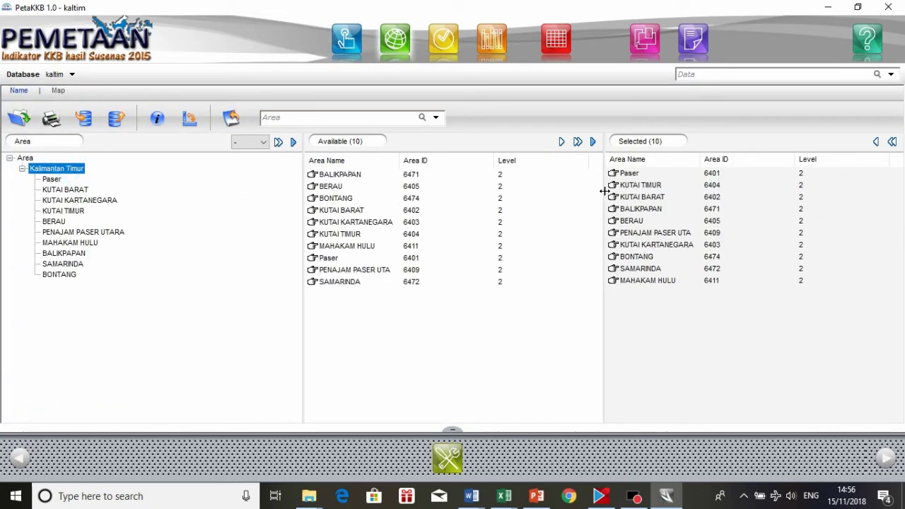
{"action": "left_click", "coordinate": [444, 43]}
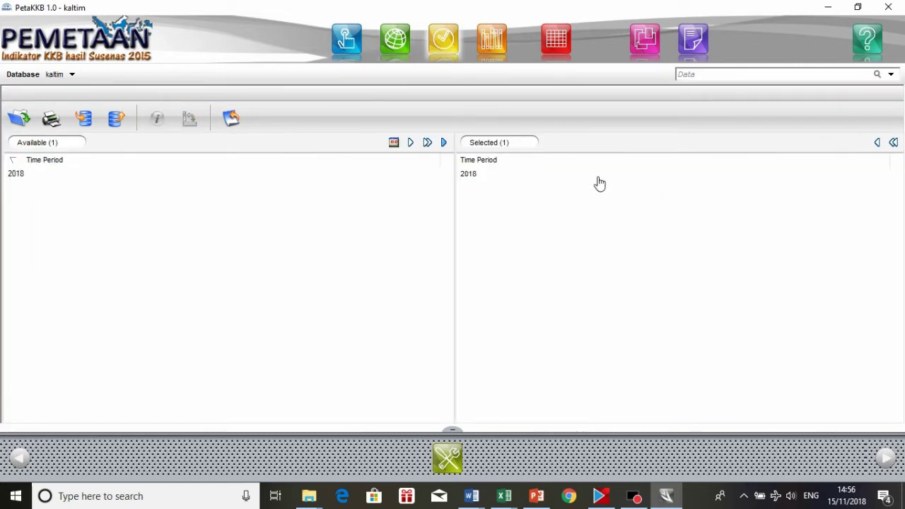
{"action": "left_click", "coordinate": [396, 172]}
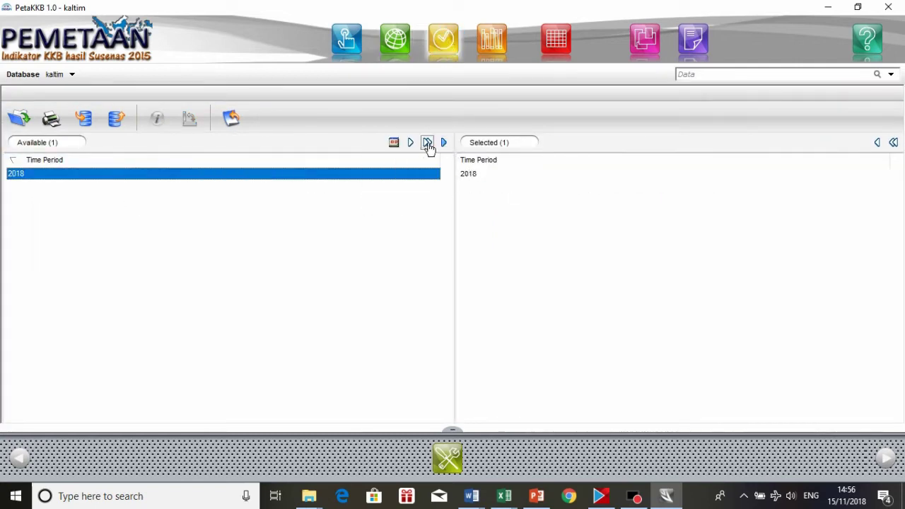
Add BKKBN_PK_2018 under BKKBN to the selected data sources.
{"action": "left_click", "coordinate": [492, 43]}
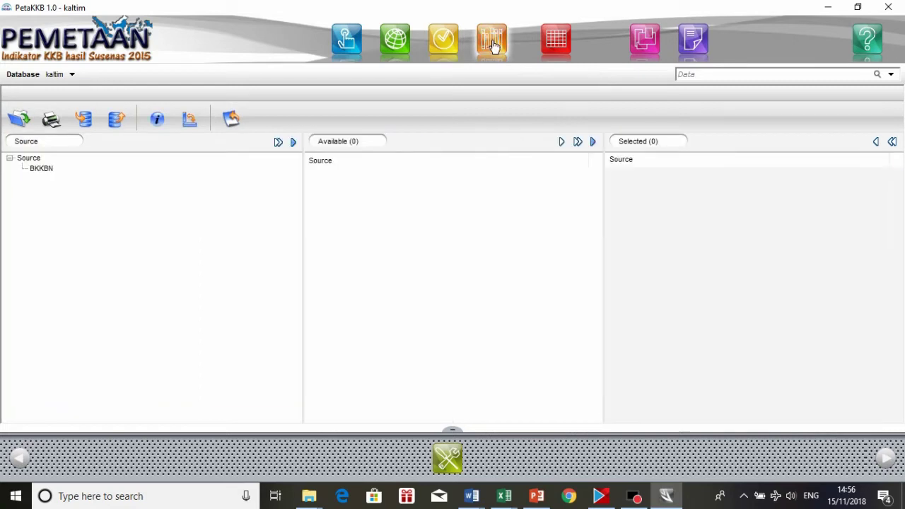
{"action": "left_click", "coordinate": [37, 172]}
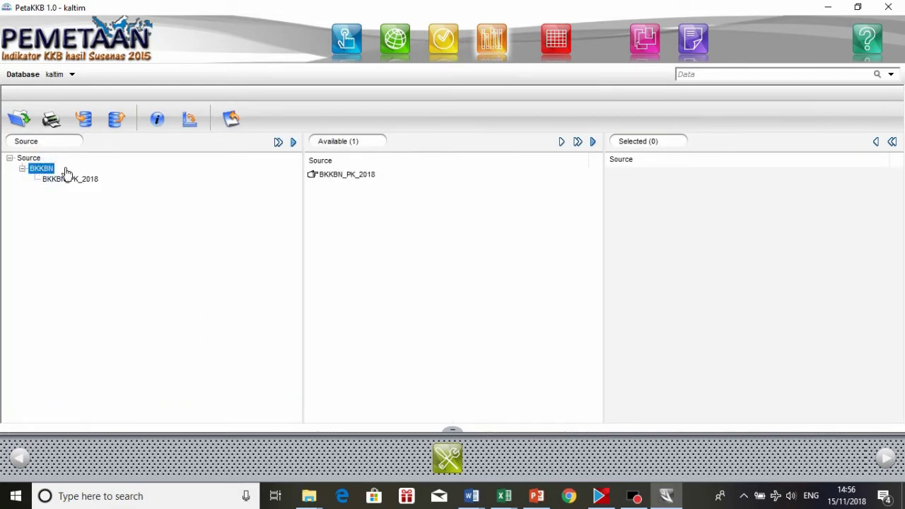
{"action": "double_click", "coordinate": [364, 176]}
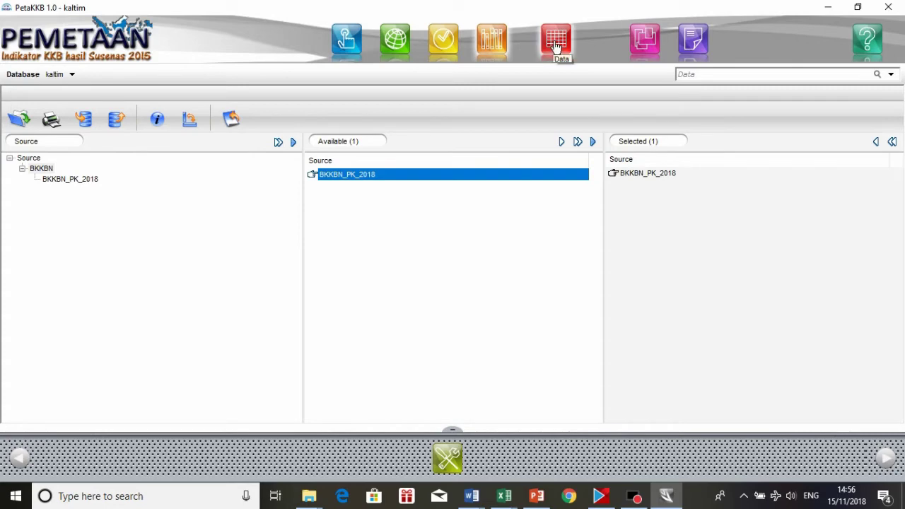
Open the BKB map from the data for the selection and apply Equal Size breaks to its theme.
{"action": "left_click", "coordinate": [556, 44]}
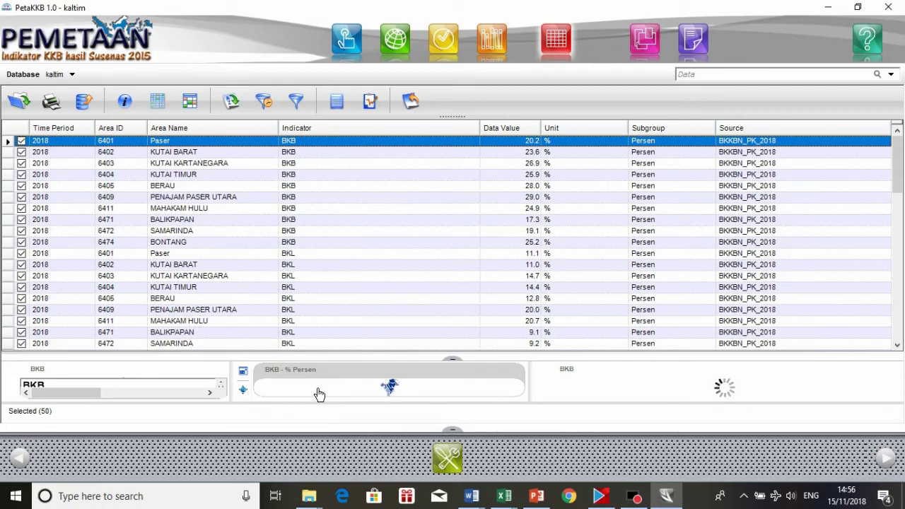
{"action": "left_click", "coordinate": [318, 394]}
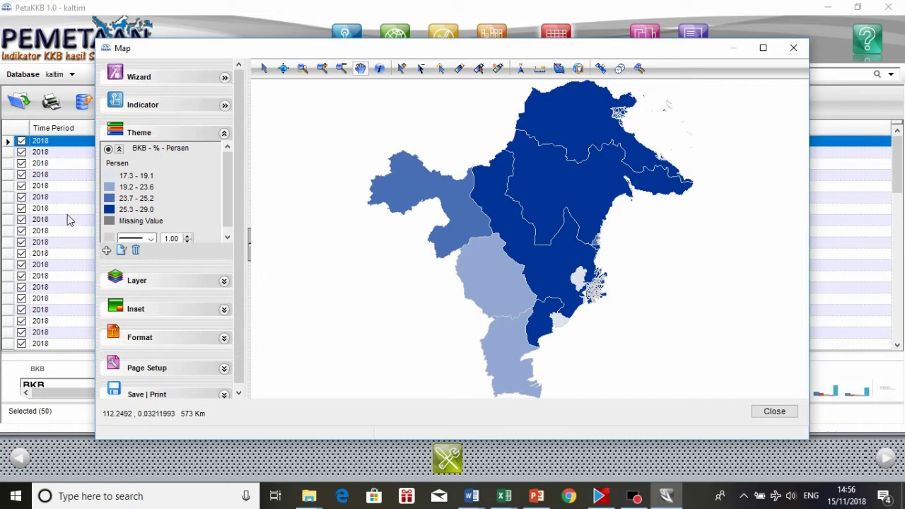
{"action": "left_click", "coordinate": [124, 253]}
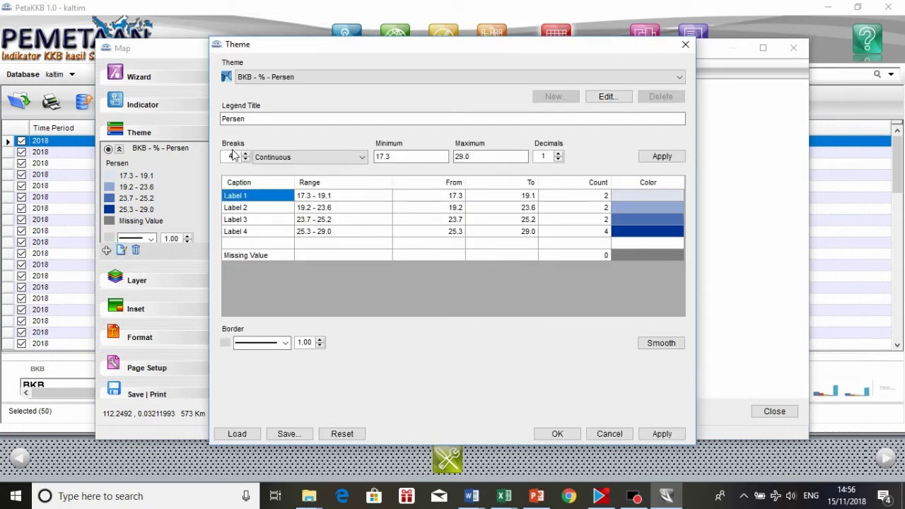
{"action": "left_click", "coordinate": [318, 156]}
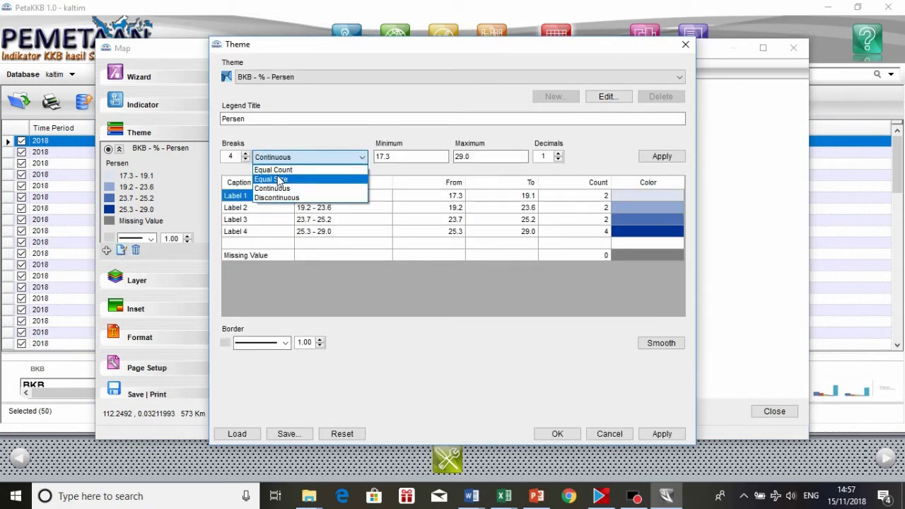
{"action": "left_click", "coordinate": [283, 178]}
{"action": "left_click", "coordinate": [664, 156]}
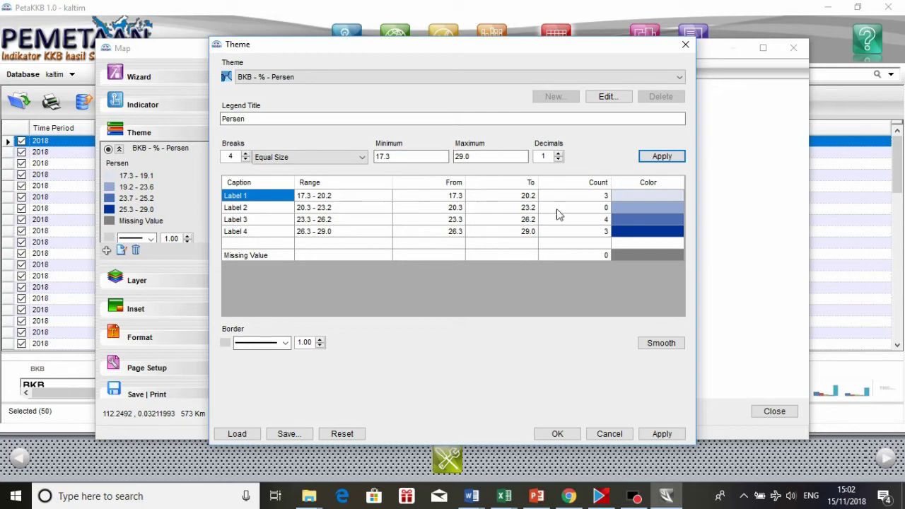
Colour the theme's Label 1 range red, Label 2 yellow and Label 3 green, and apply the theme to the map.
{"action": "double_click", "coordinate": [632, 198]}
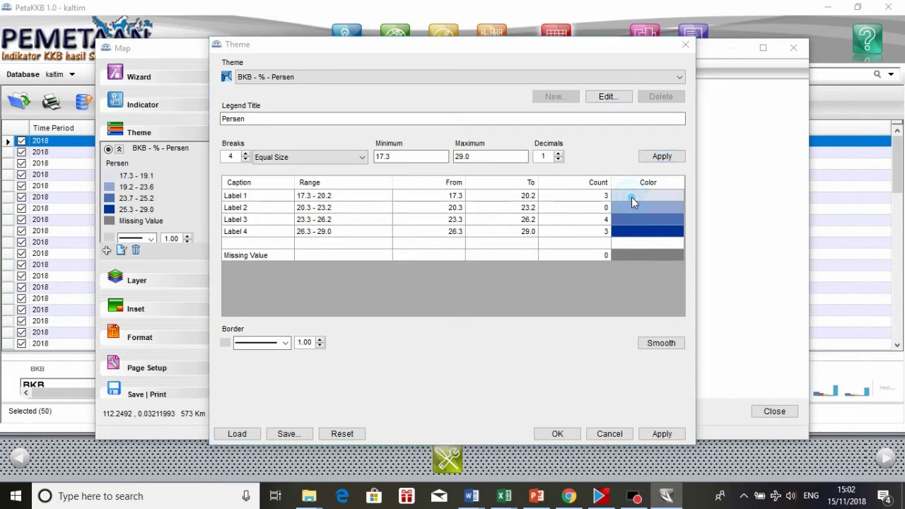
{"action": "left_click", "coordinate": [391, 143]}
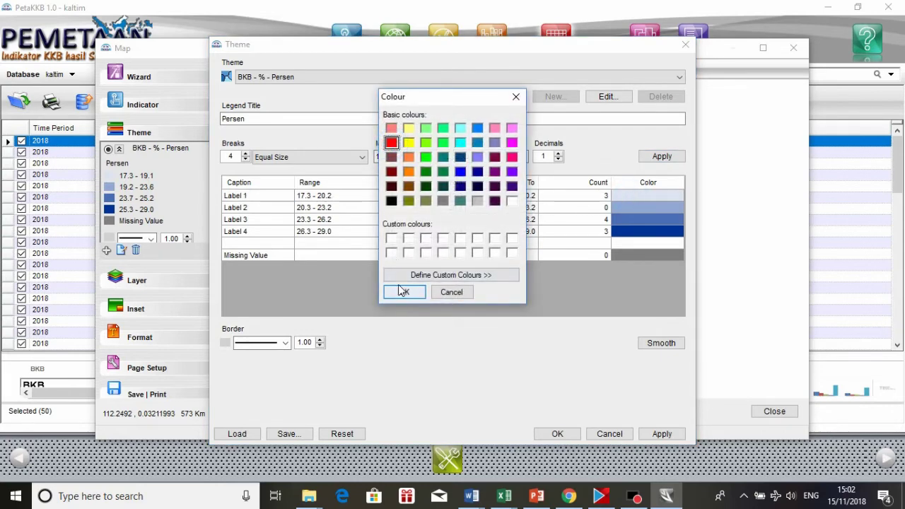
{"action": "left_click", "coordinate": [404, 291]}
{"action": "double_click", "coordinate": [631, 207]}
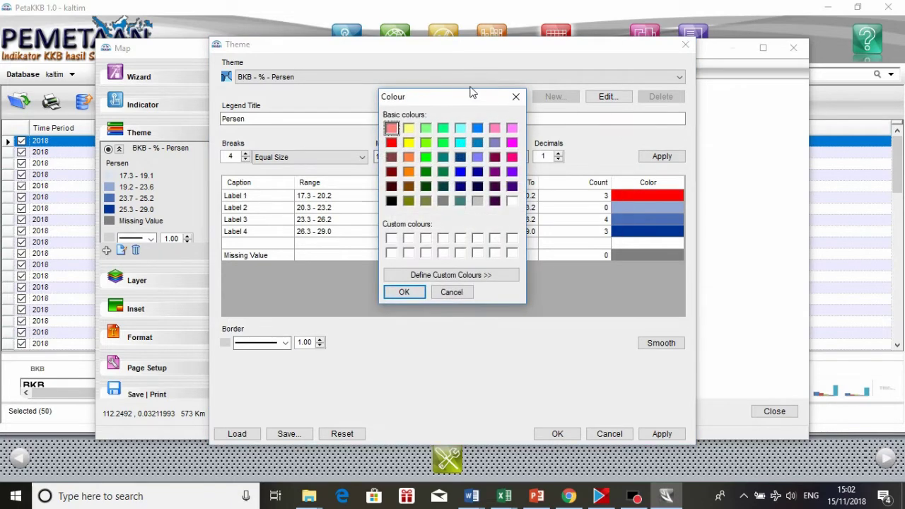
{"action": "left_click", "coordinate": [409, 143]}
{"action": "left_click", "coordinate": [404, 291]}
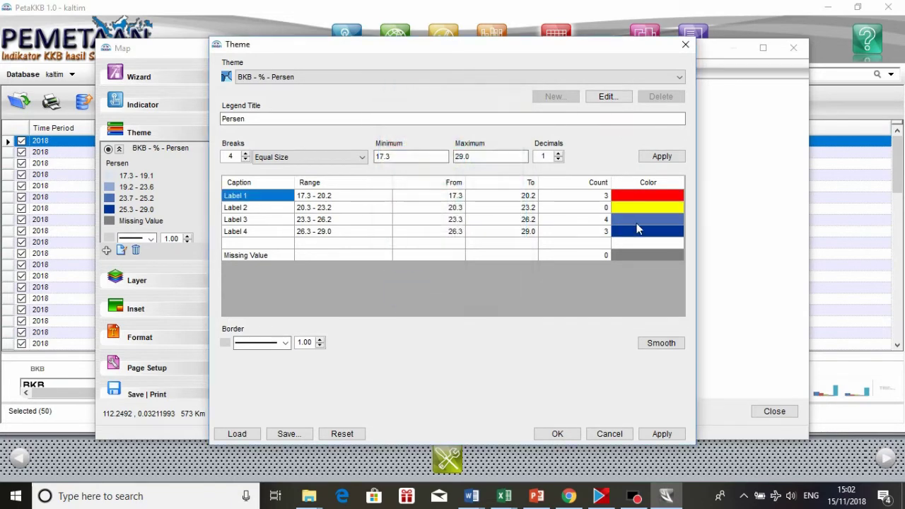
{"action": "double_click", "coordinate": [630, 217]}
{"action": "left_click", "coordinate": [425, 157]}
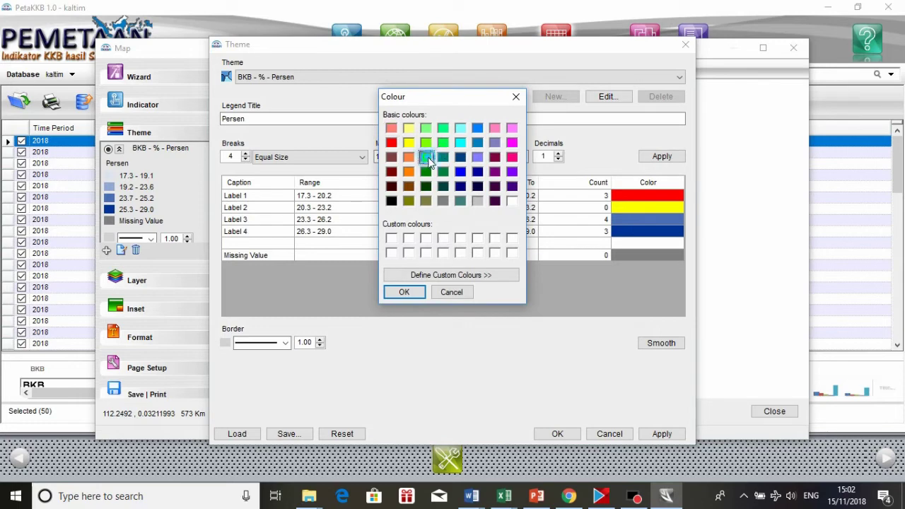
{"action": "left_click", "coordinate": [401, 292]}
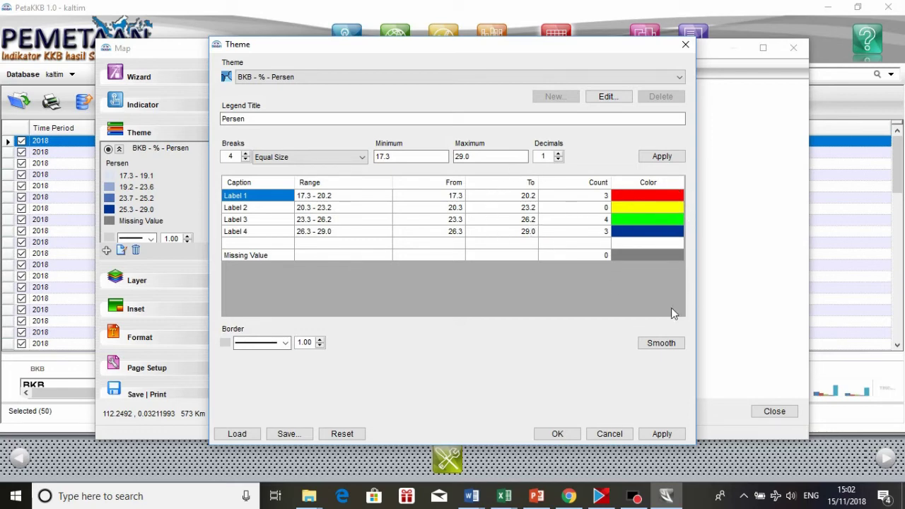
{"action": "left_click", "coordinate": [557, 434]}
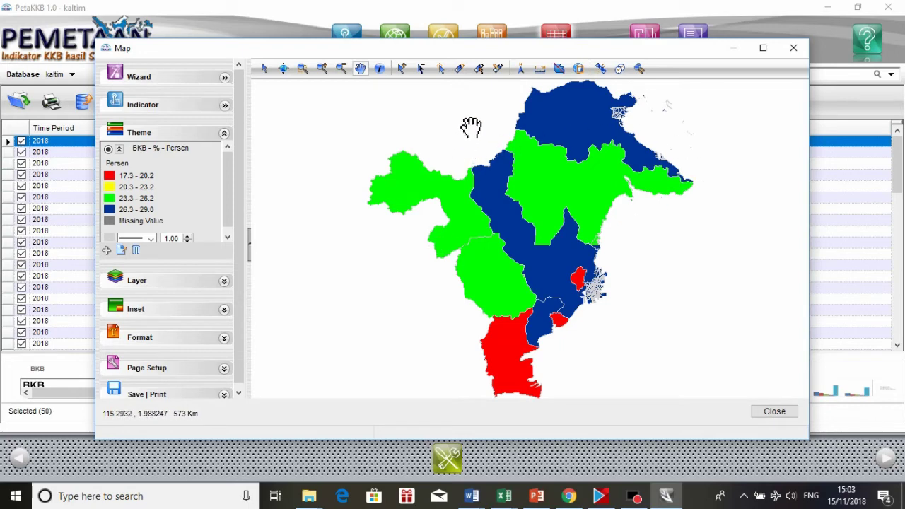
Turn on area name labels for the map and add the data value to them.
{"action": "left_click", "coordinate": [459, 69]}
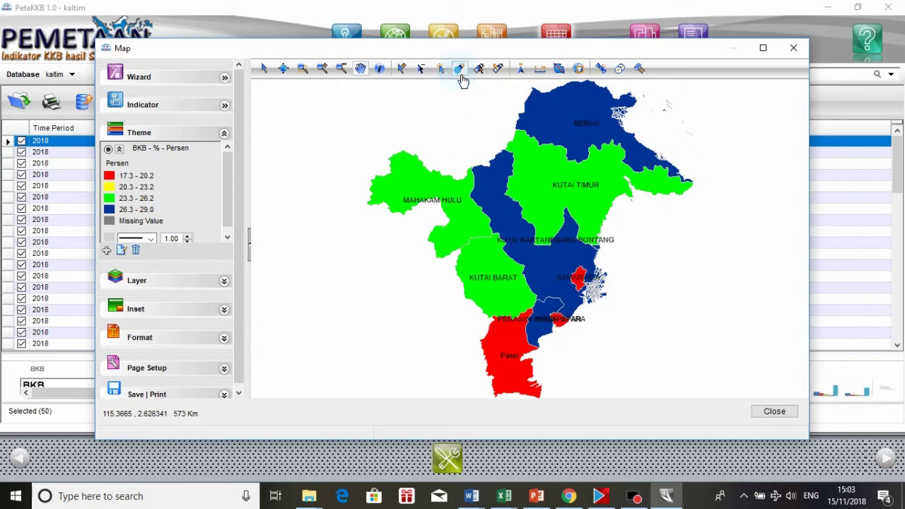
{"action": "left_click", "coordinate": [498, 68]}
{"action": "left_click", "coordinate": [304, 203]}
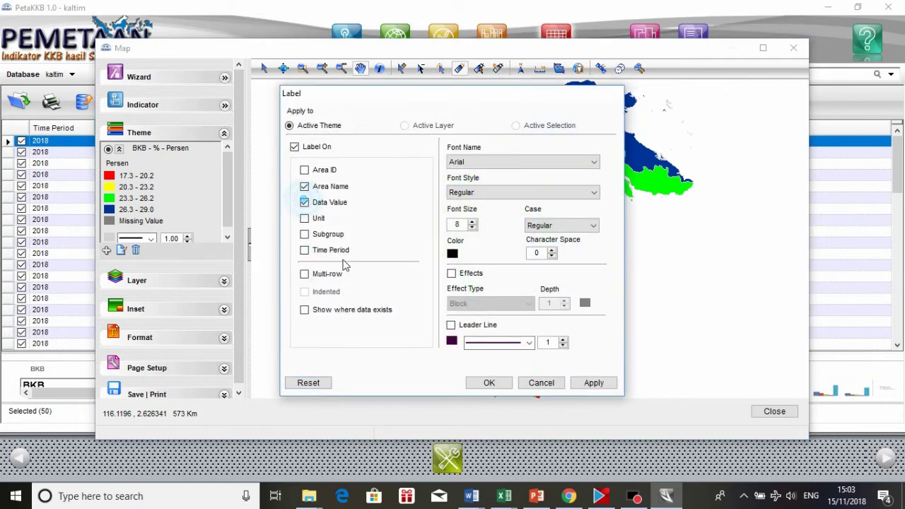
{"action": "left_click", "coordinate": [488, 383]}
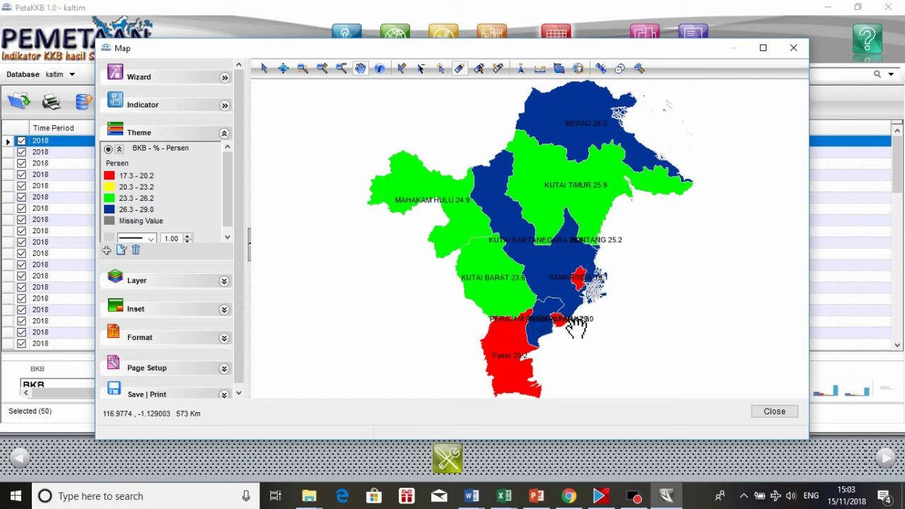
Move the Kutai Kartanegara, Penajam Paser Utara, Balikpapan and Bontang labels on the map clear of overlapping labels.
{"action": "left_click", "coordinate": [479, 71]}
{"action": "left_click", "coordinate": [535, 243]}
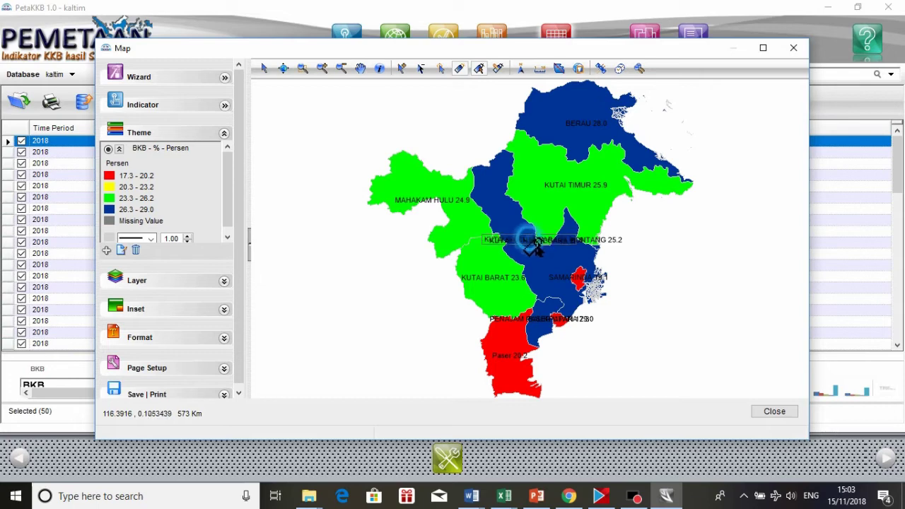
{"action": "left_click_drag", "start_coordinate": [534, 244], "coordinate": [538, 260]}
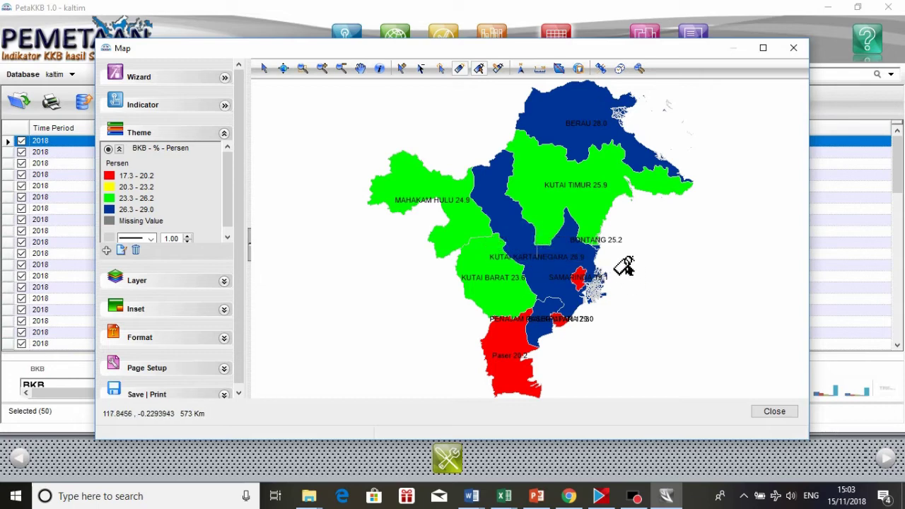
{"action": "left_click_drag", "start_coordinate": [519, 323], "coordinate": [516, 341]}
{"action": "left_click", "coordinate": [574, 317]}
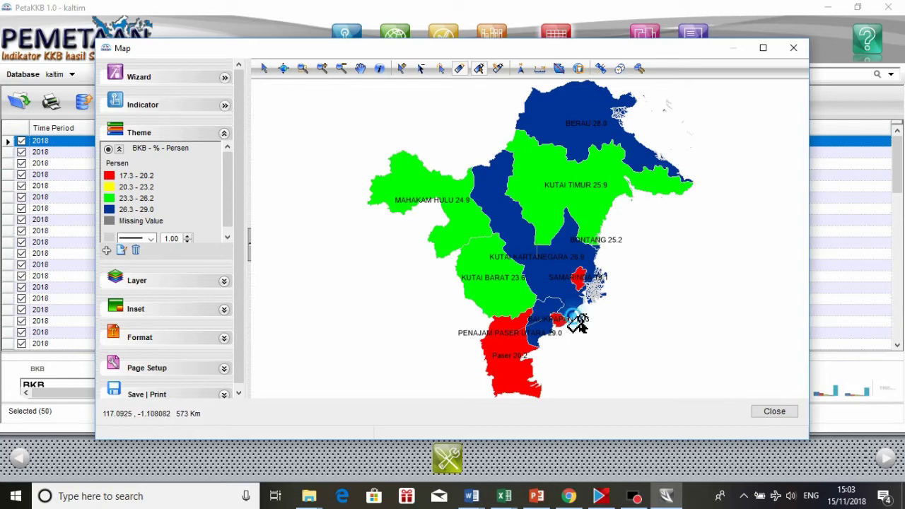
{"action": "left_click_drag", "start_coordinate": [578, 323], "coordinate": [603, 326]}
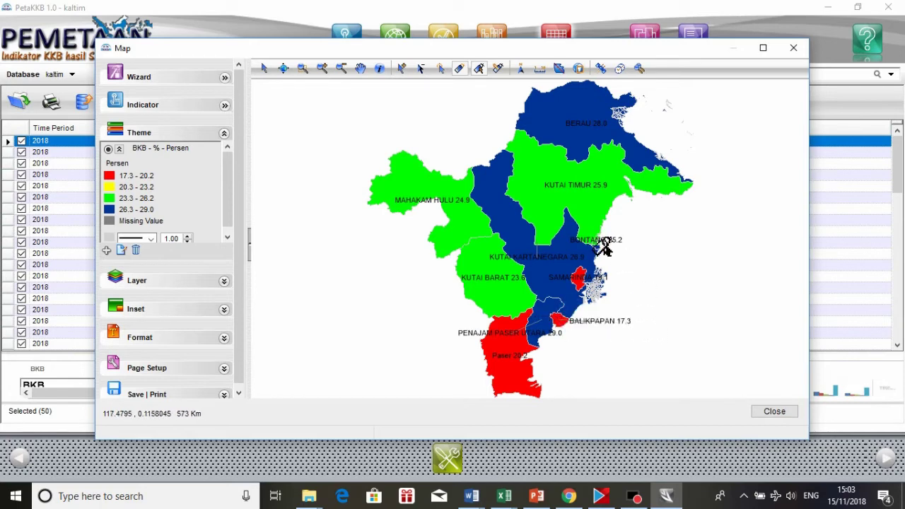
{"action": "left_click_drag", "start_coordinate": [603, 246], "coordinate": [629, 247]}
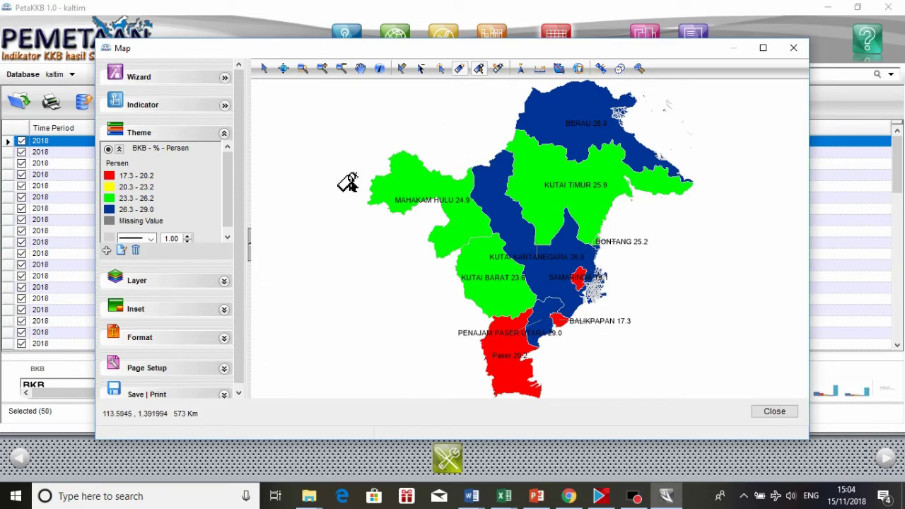
{"action": "left_click", "coordinate": [241, 311]}
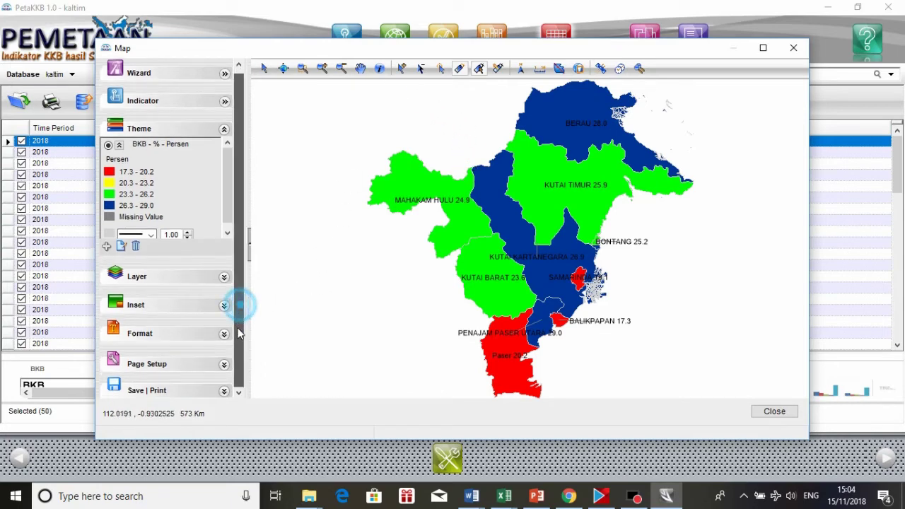
{"action": "left_click", "coordinate": [162, 396]}
{"action": "left_click", "coordinate": [134, 339]}
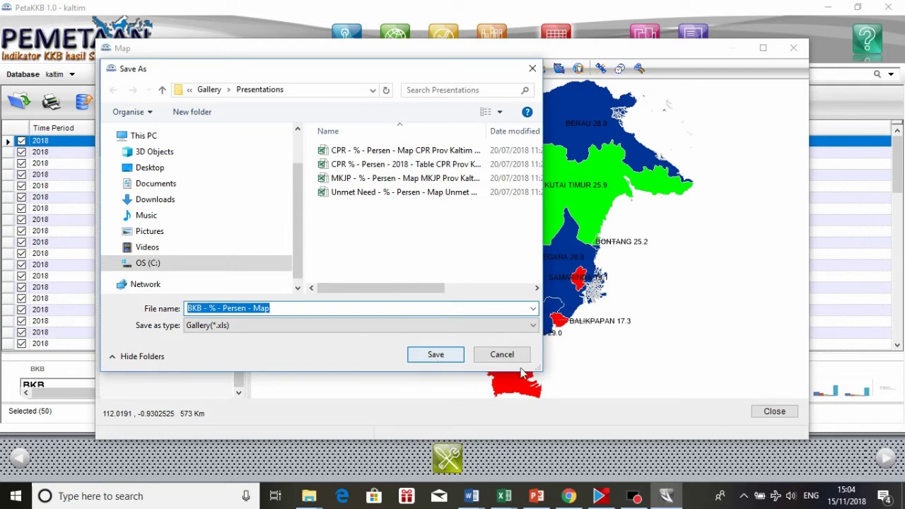
{"action": "left_click", "coordinate": [499, 355]}
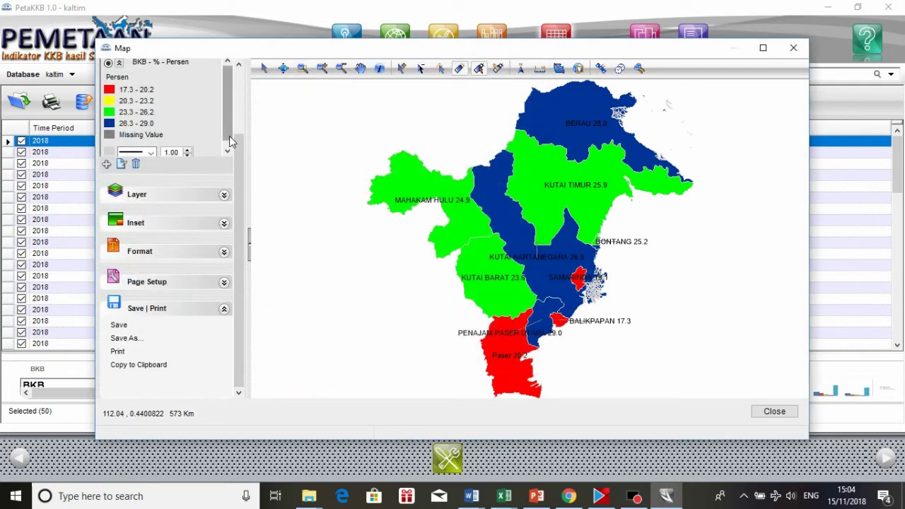
Switch the map's indicator to BKL - % - Persen.
{"action": "left_click_drag", "start_coordinate": [237, 144], "coordinate": [237, 81]}
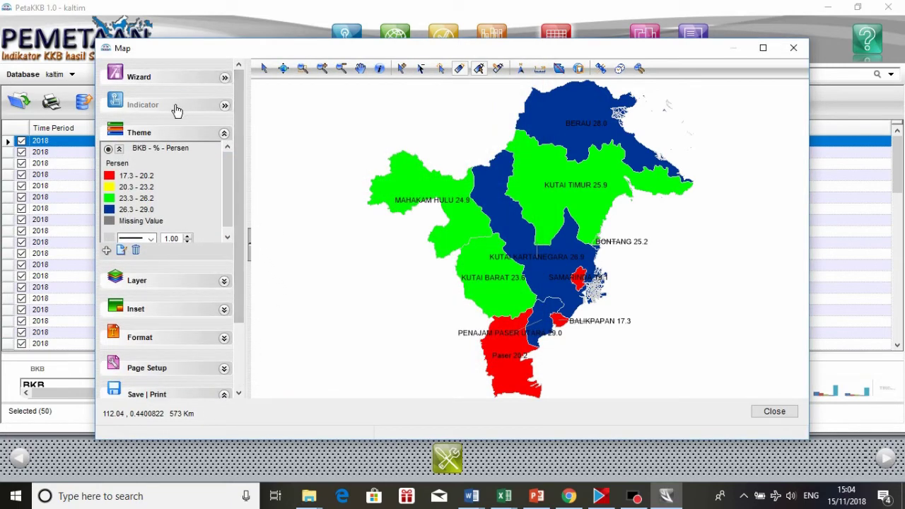
{"action": "left_click", "coordinate": [177, 109]}
{"action": "left_click", "coordinate": [302, 145]}
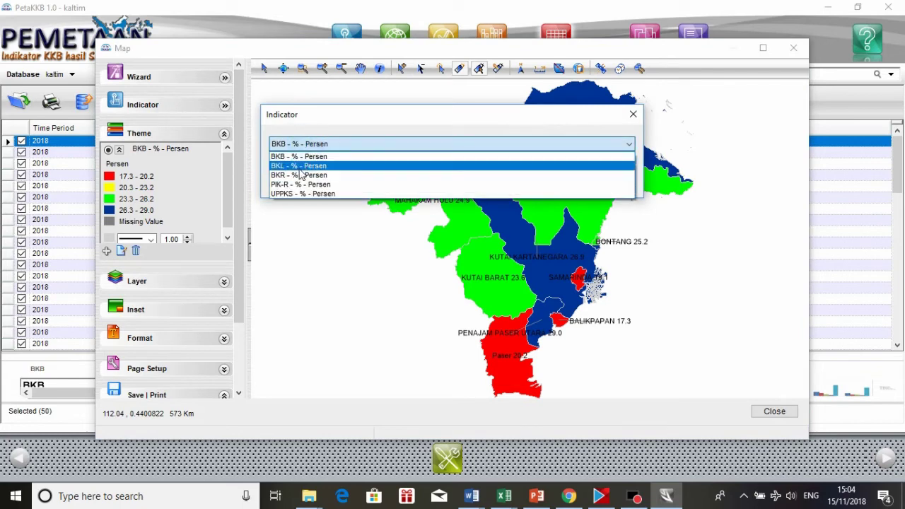
{"action": "left_click", "coordinate": [303, 167]}
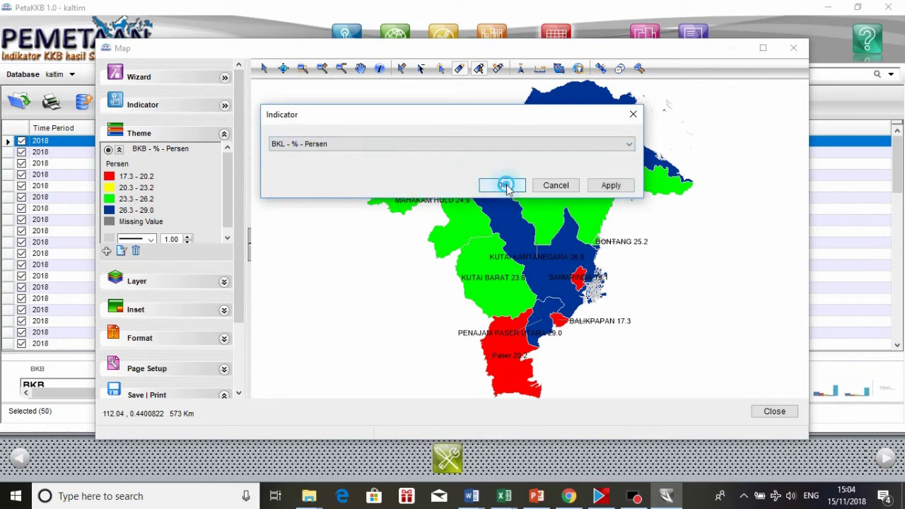
{"action": "left_click", "coordinate": [503, 184]}
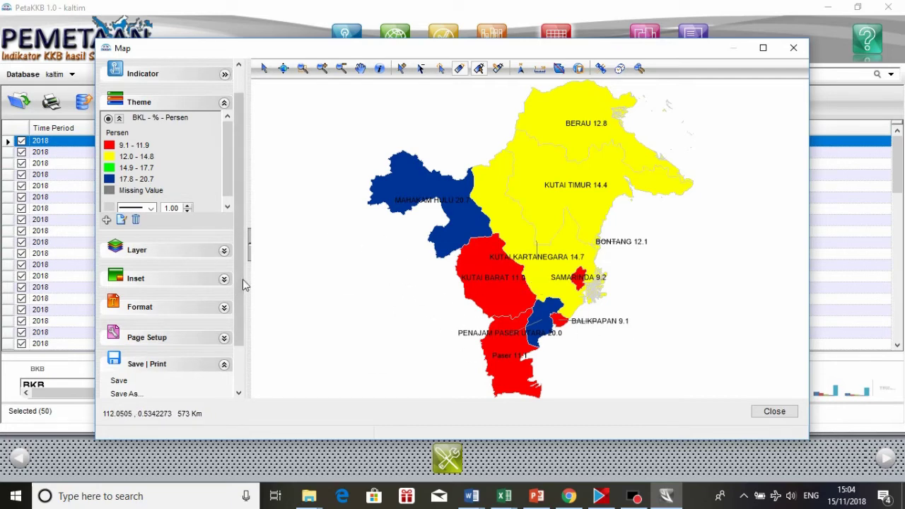
{"action": "scroll", "coordinate": [242, 279], "scroll_direction": "down", "scroll_amount": 3}
{"action": "left_click", "coordinate": [126, 339]}
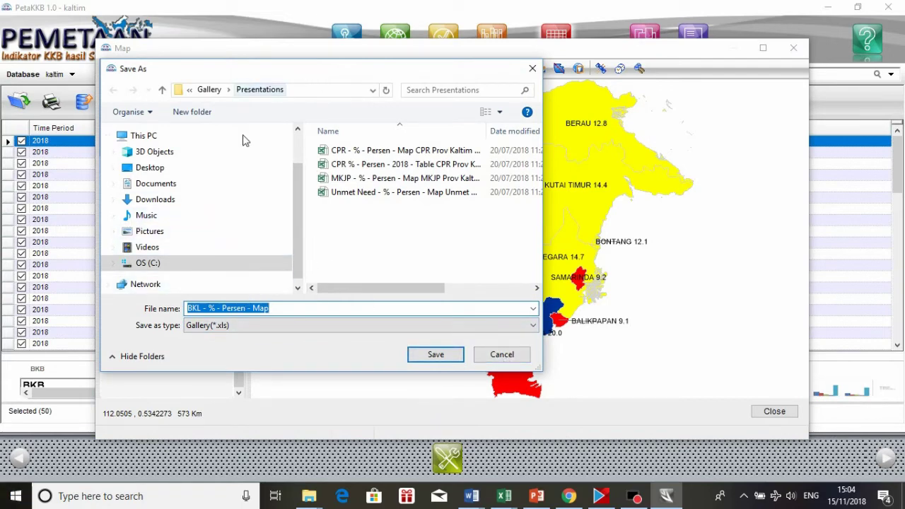
{"action": "left_click", "coordinate": [502, 354]}
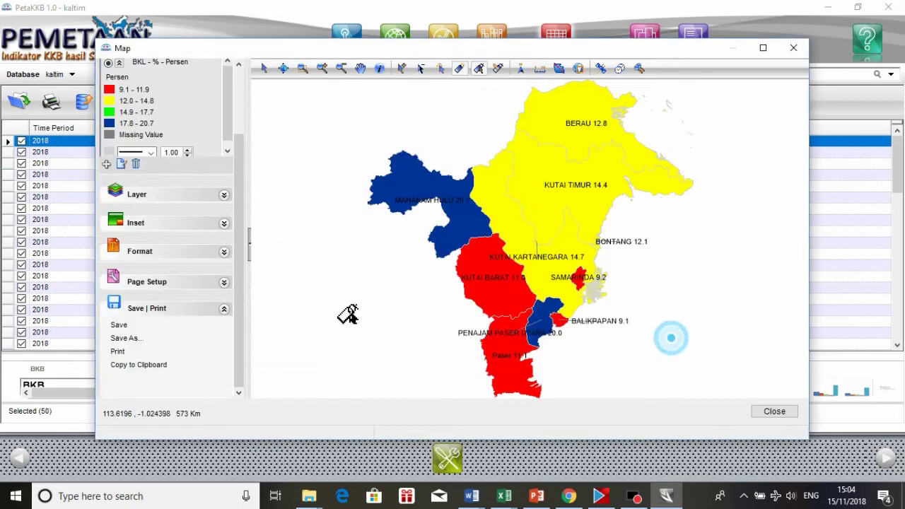
Switch the map's indicator to BKR - % - Persen.
{"action": "left_click_drag", "start_coordinate": [236, 145], "coordinate": [239, 71]}
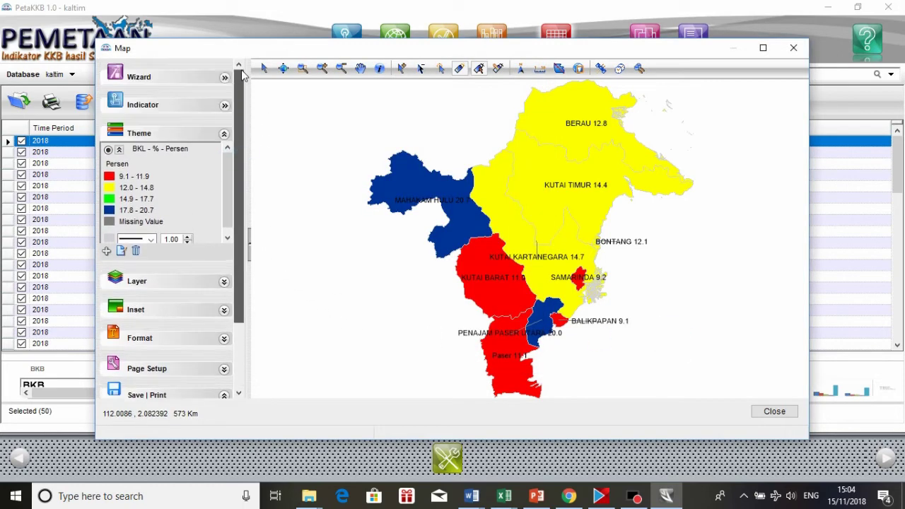
{"action": "left_click", "coordinate": [177, 105]}
{"action": "left_click", "coordinate": [275, 145]}
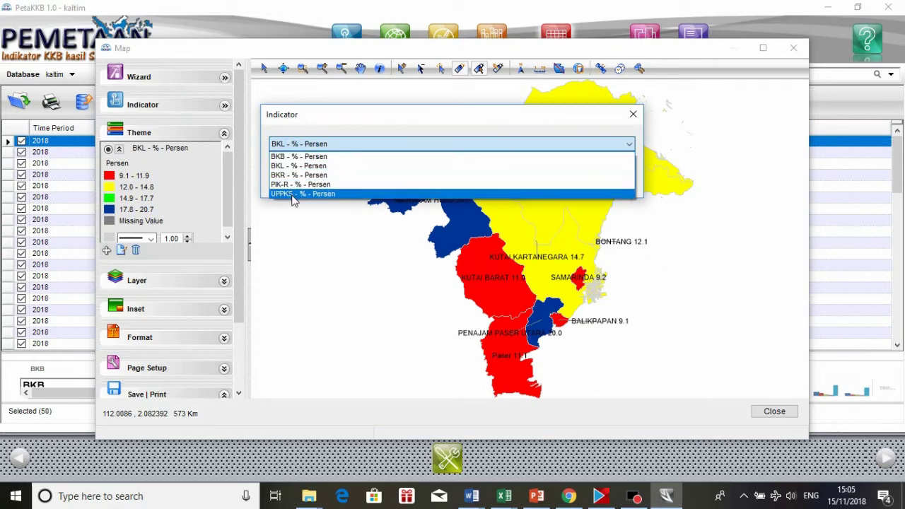
{"action": "left_click", "coordinate": [300, 175]}
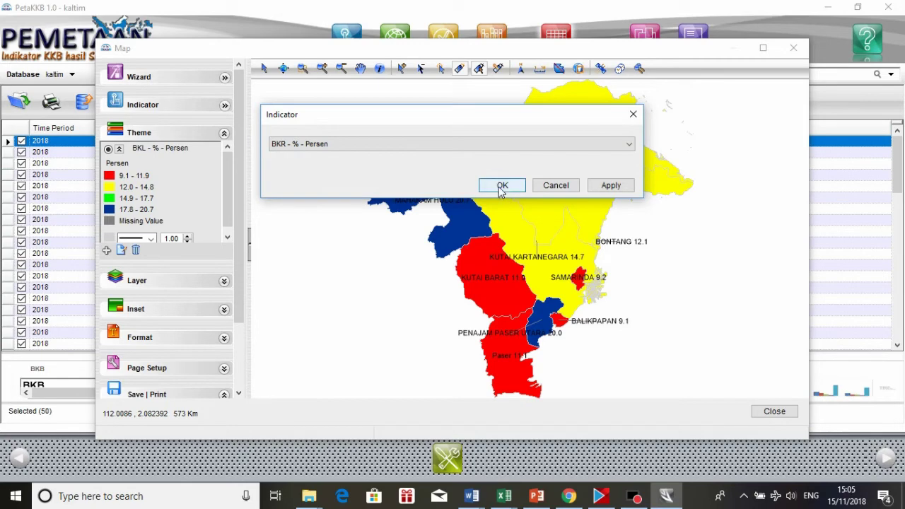
{"action": "left_click", "coordinate": [501, 186]}
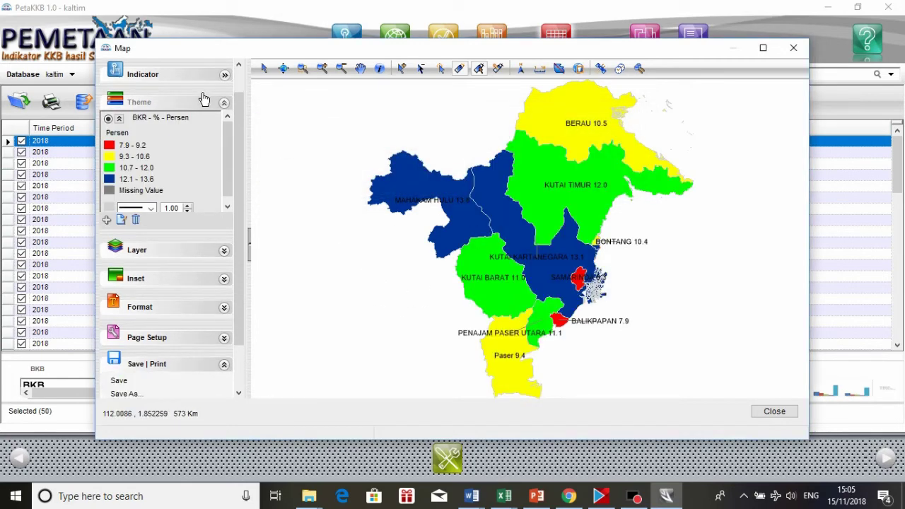
Switch the map's indicator to PIK-R - % - Persen.
{"action": "left_click", "coordinate": [224, 75]}
{"action": "left_click", "coordinate": [287, 145]}
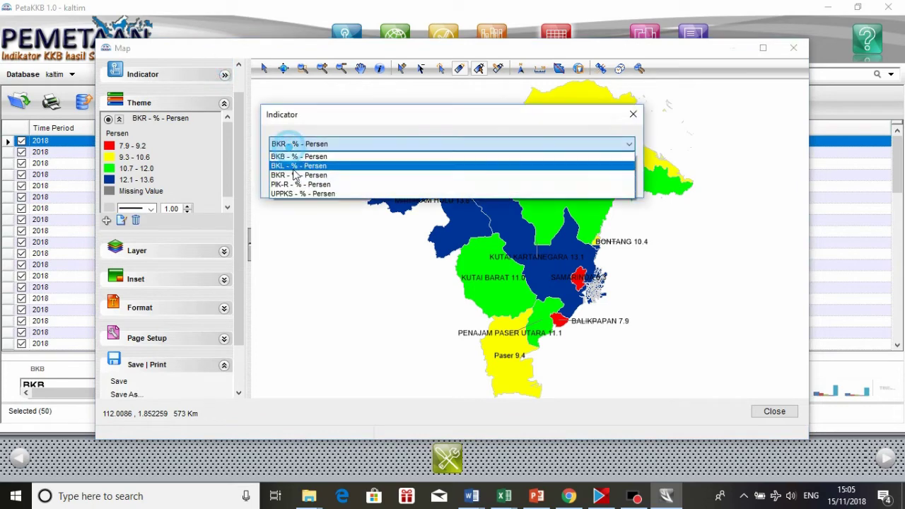
{"action": "left_click", "coordinate": [291, 184]}
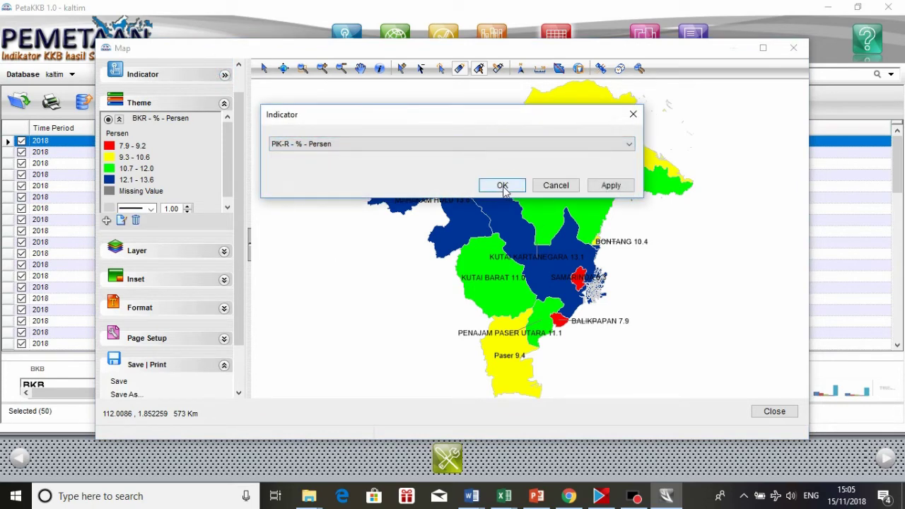
{"action": "left_click", "coordinate": [502, 186]}
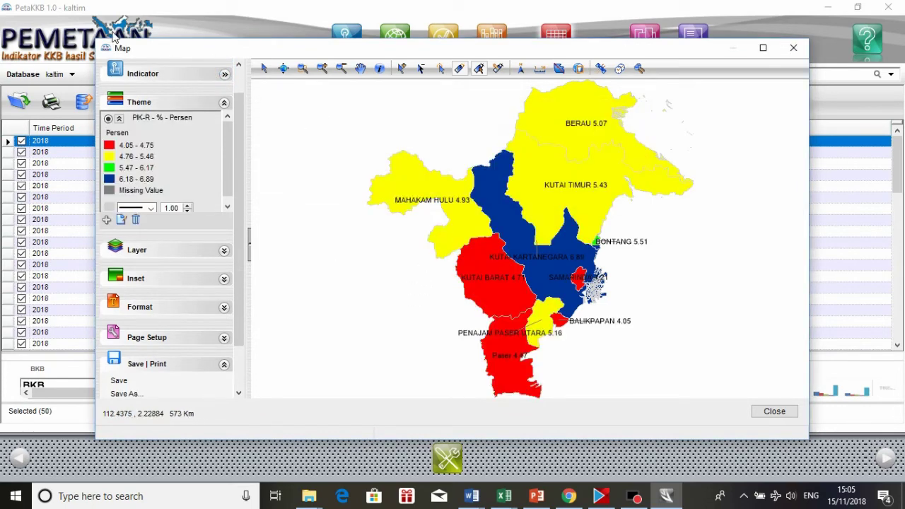
Switch the map's indicator to UPPKS - % - Persen and close the map without saving it.
{"action": "left_click", "coordinate": [224, 75]}
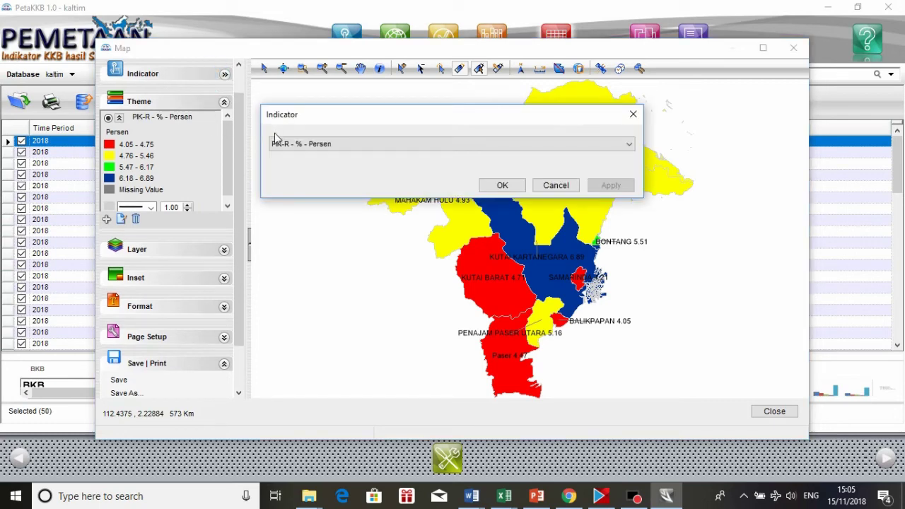
{"action": "left_click", "coordinate": [275, 141]}
{"action": "left_click", "coordinate": [299, 195]}
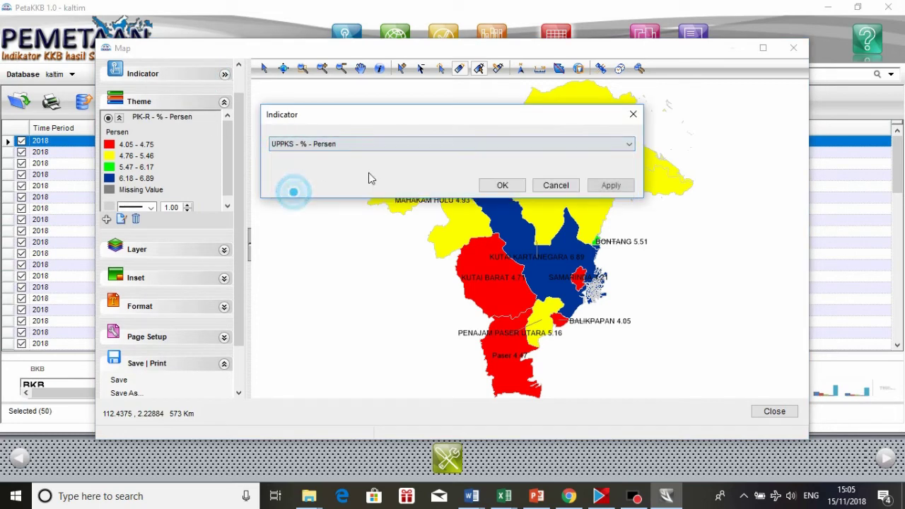
{"action": "left_click", "coordinate": [502, 186]}
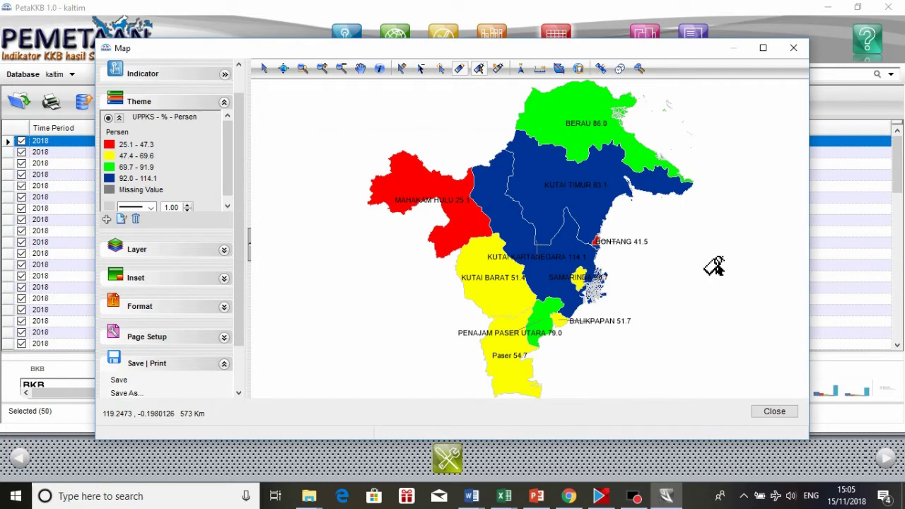
{"action": "left_click", "coordinate": [776, 415]}
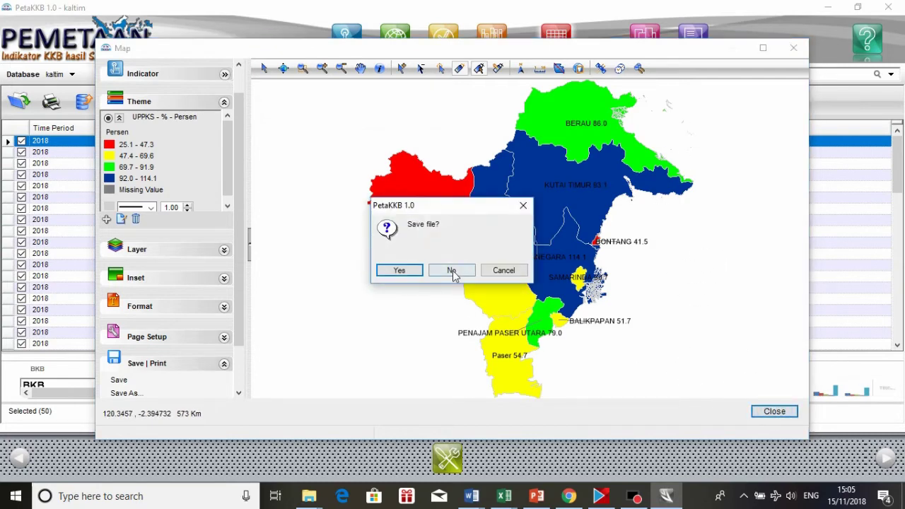
{"action": "left_click", "coordinate": [452, 271]}
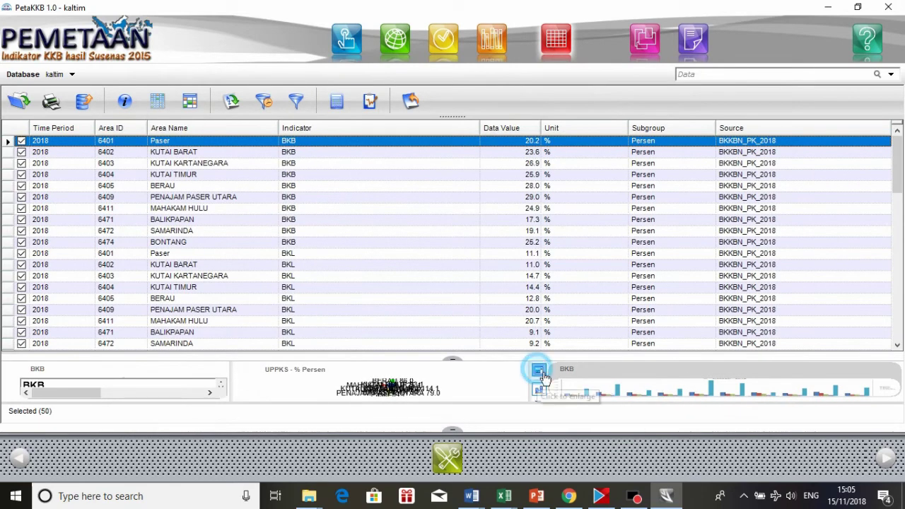
Open the indicator graph enlarged and view its Graph workbook in a maximized Excel window.
{"action": "left_click", "coordinate": [633, 396]}
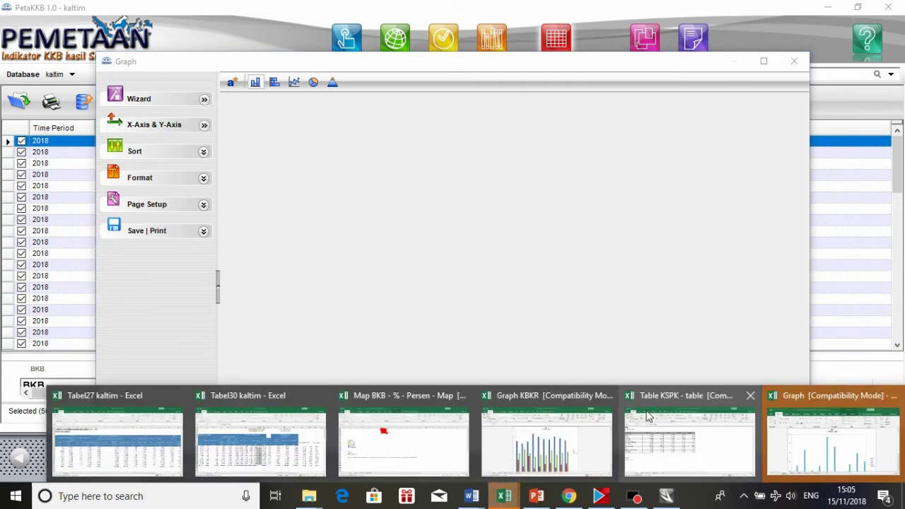
{"action": "left_click", "coordinate": [834, 431]}
{"action": "scroll", "coordinate": [661, 347], "scroll_direction": "down", "scroll_amount": 2}
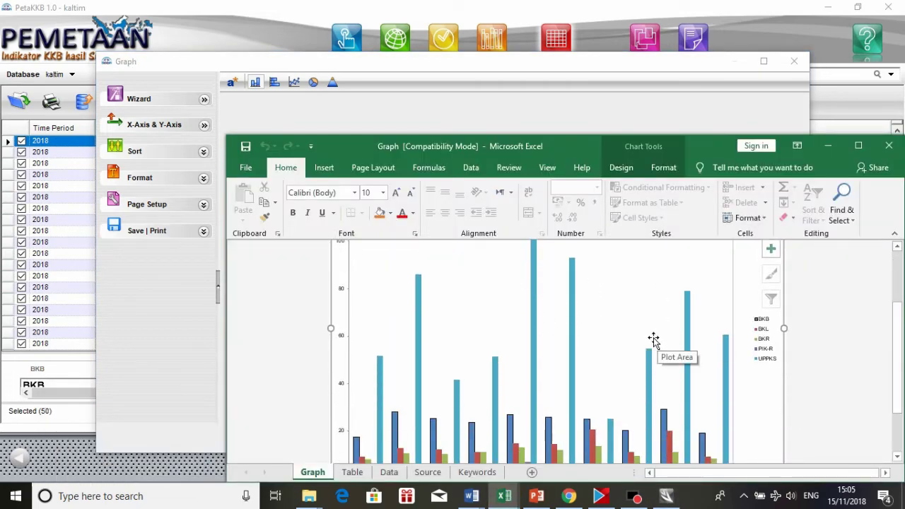
{"action": "left_click", "coordinate": [860, 147]}
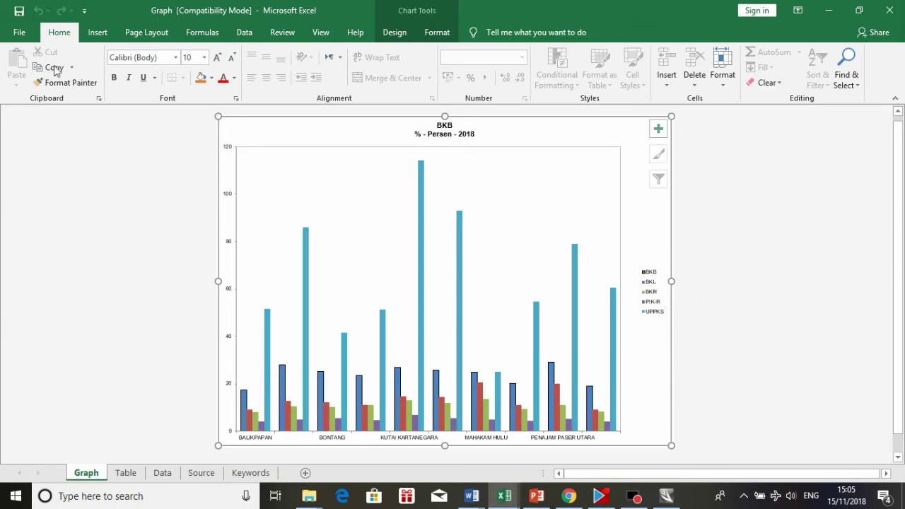
{"action": "key", "text": "alt+f"}
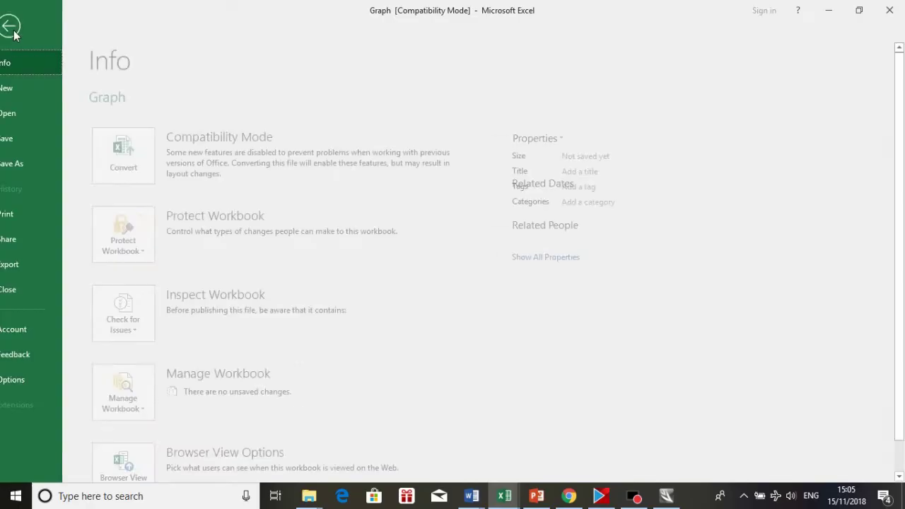
{"action": "left_click", "coordinate": [31, 164]}
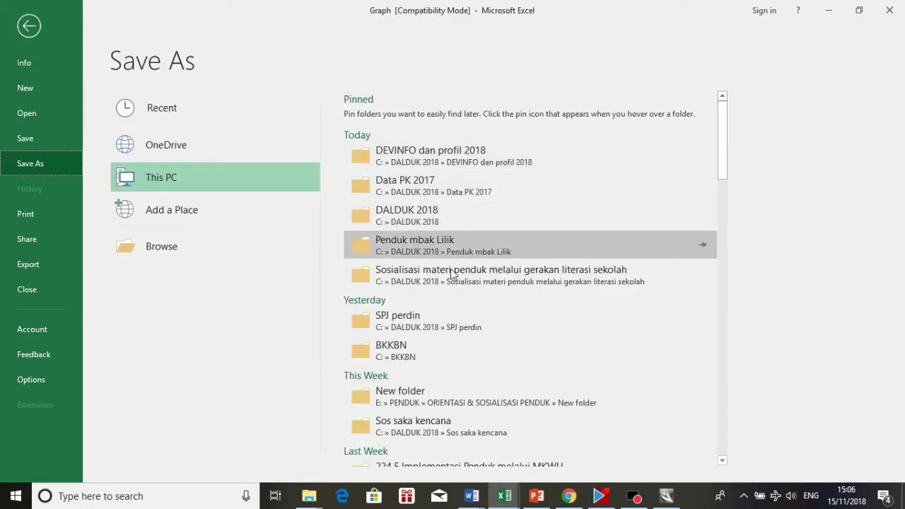
{"action": "left_click", "coordinate": [426, 152]}
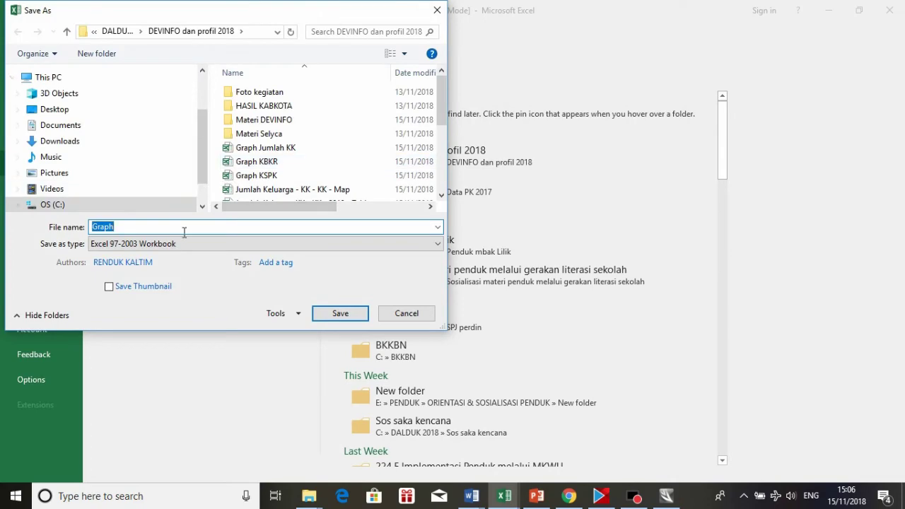
{"action": "left_click", "coordinate": [187, 227]}
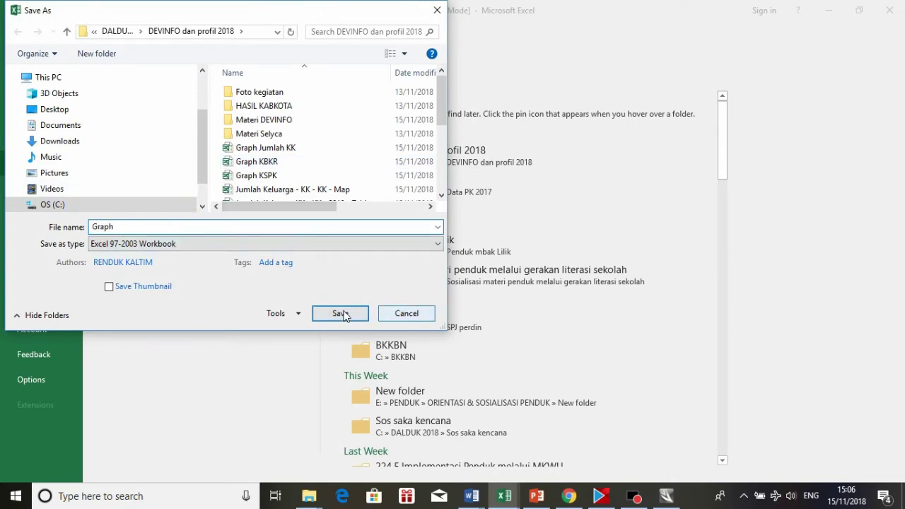
{"action": "left_click", "coordinate": [406, 315]}
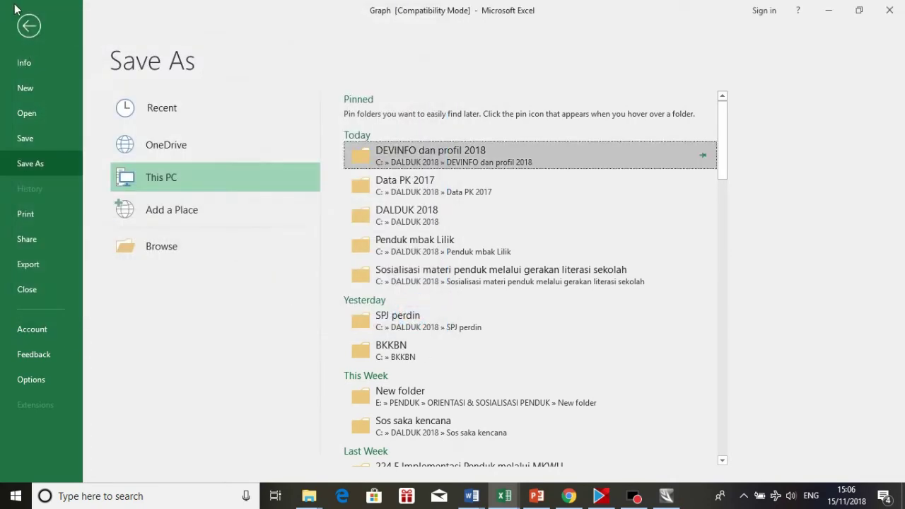
{"action": "left_click", "coordinate": [14, 9]}
Close the Graph workbook in Excel and close the PetaKKB graph window without saving.
{"action": "left_click", "coordinate": [900, 9]}
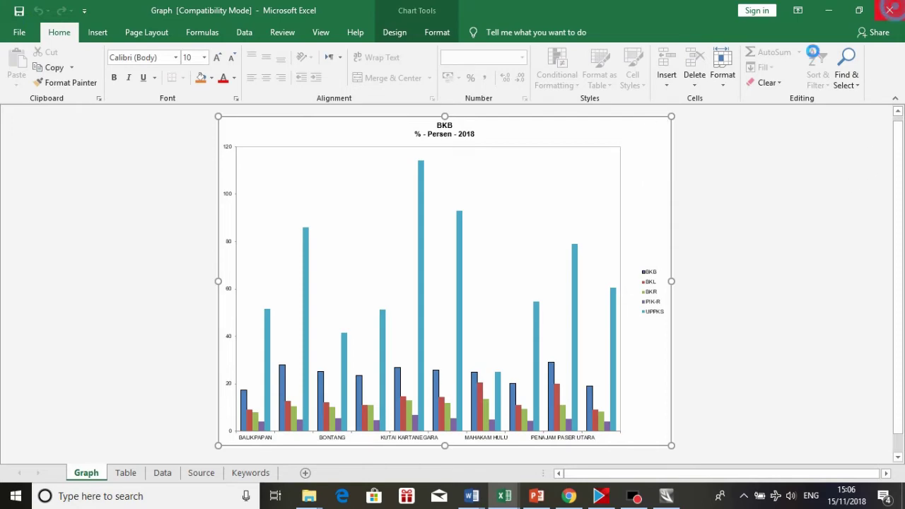
{"action": "left_click", "coordinate": [770, 440]}
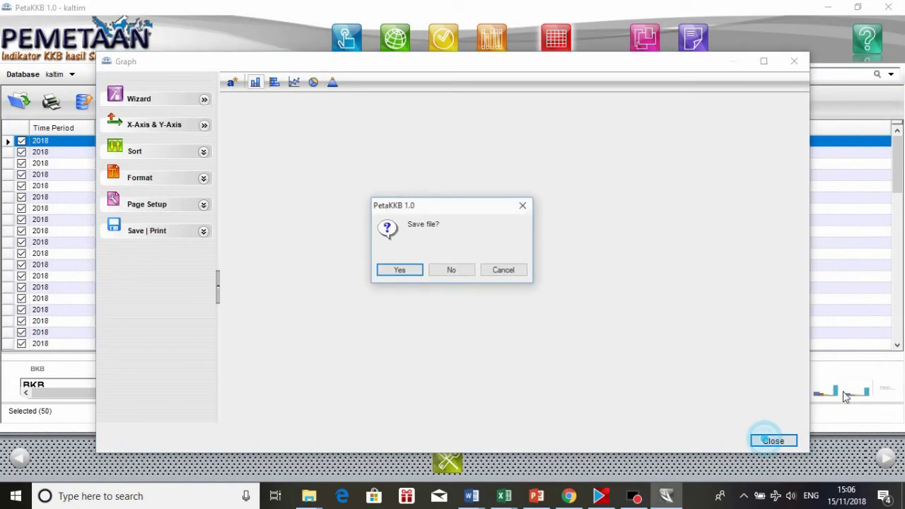
{"action": "left_click", "coordinate": [447, 271]}
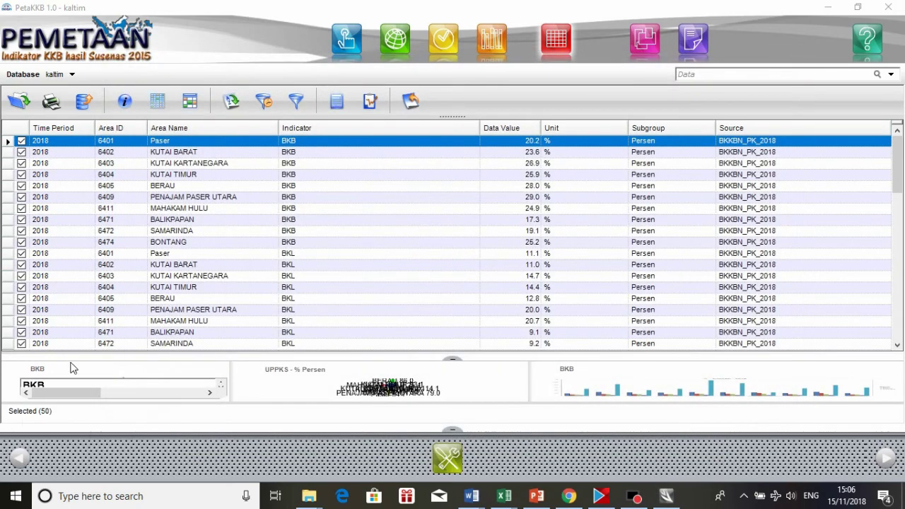
Open the enlarged table of the 2018 indicator values by area.
{"action": "left_click", "coordinate": [117, 387]}
{"action": "left_click", "coordinate": [10, 379]}
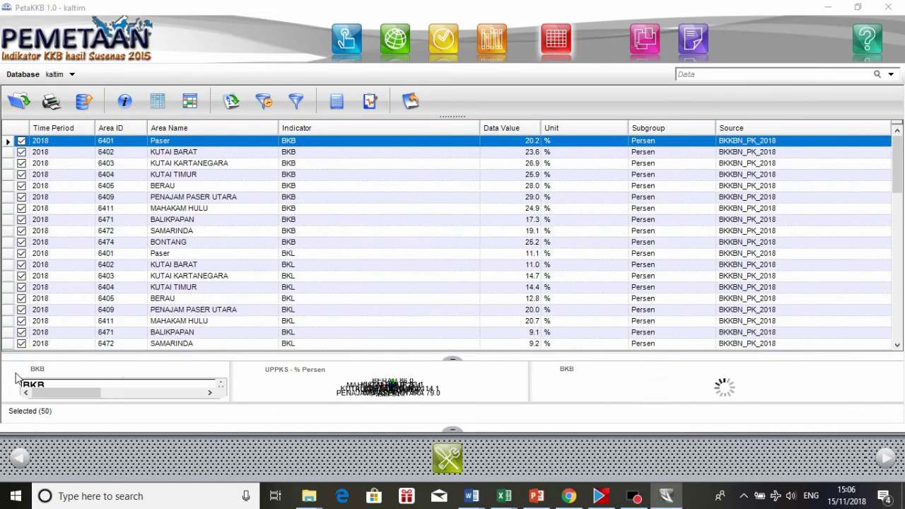
{"action": "left_click", "coordinate": [550, 292]}
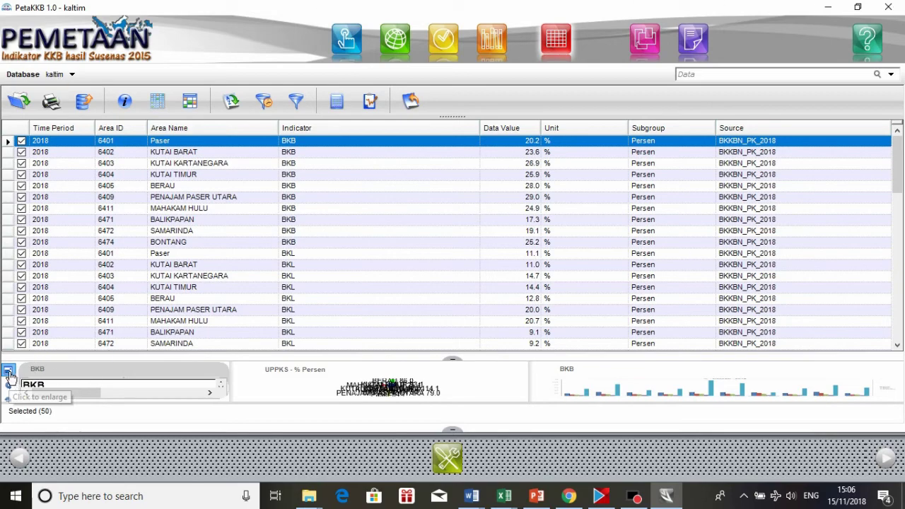
{"action": "left_click", "coordinate": [10, 376]}
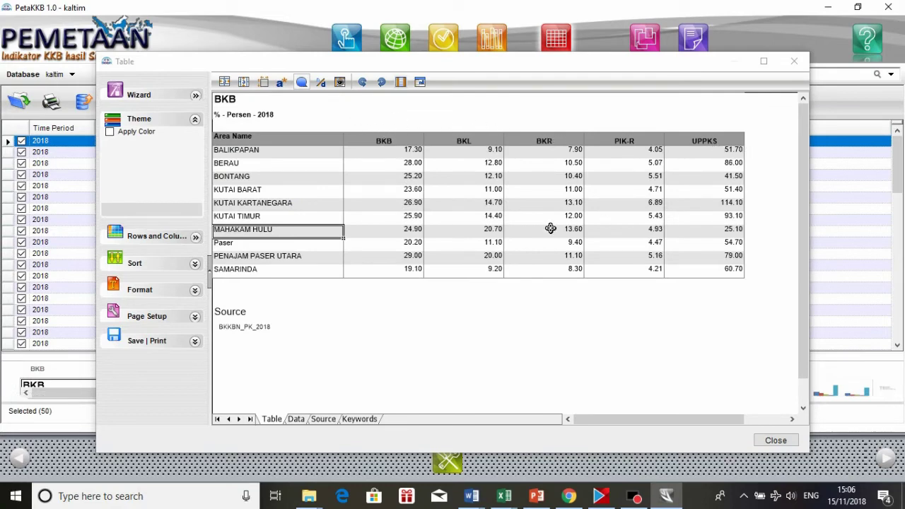
{"action": "left_click", "coordinate": [456, 309]}
{"action": "left_click", "coordinate": [173, 343]}
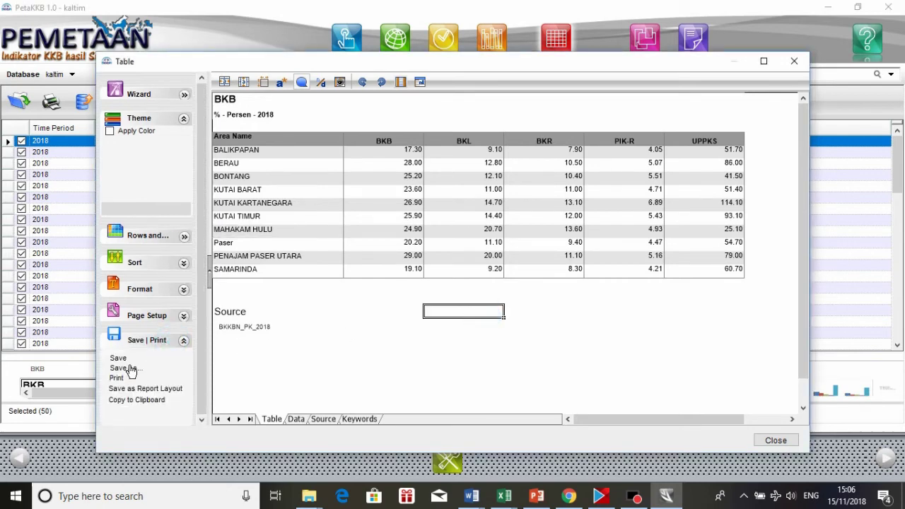
{"action": "left_click", "coordinate": [127, 376]}
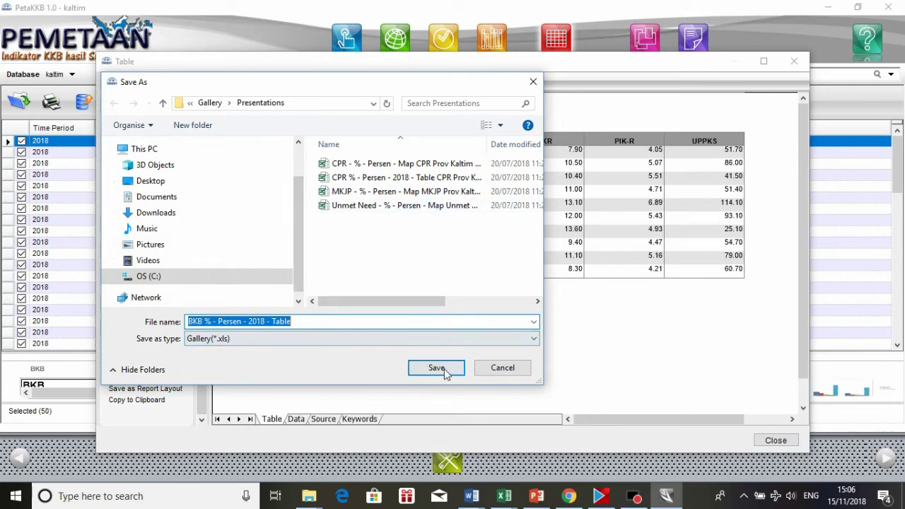
{"action": "left_click", "coordinate": [503, 367]}
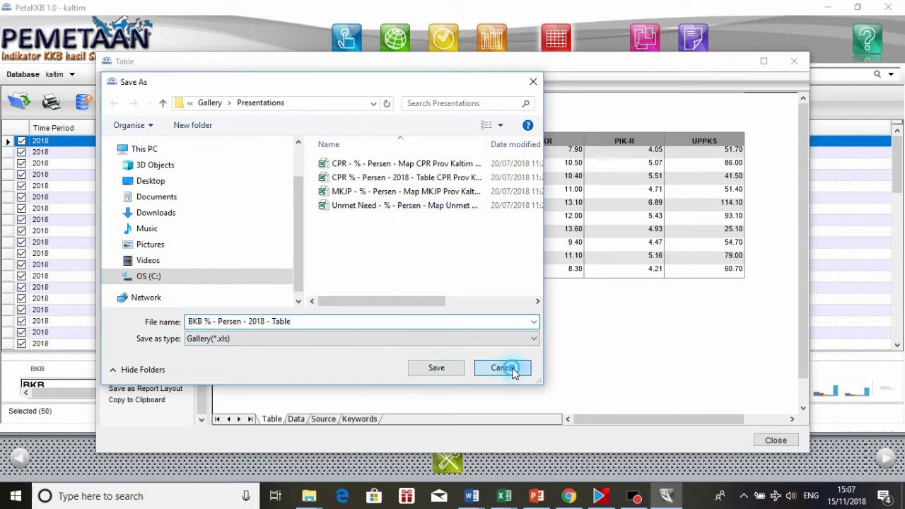
Close the enlarged table without saving it.
{"action": "left_click", "coordinate": [775, 440]}
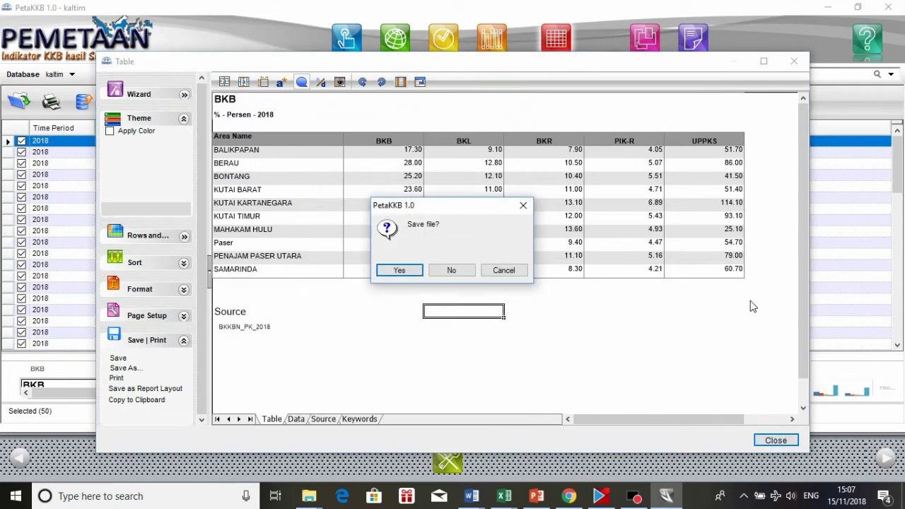
{"action": "key", "text": "Tab"}
{"action": "key", "text": "Return"}
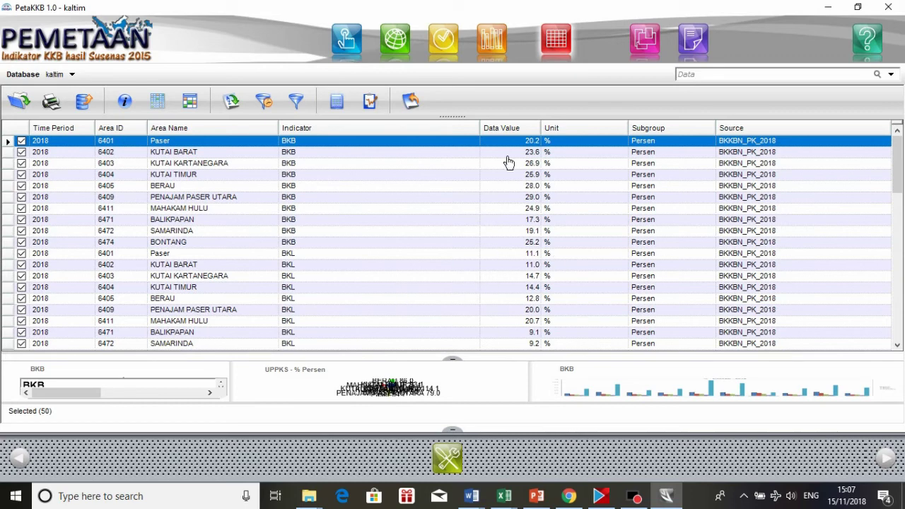
Clear the selected indicators and select all KBKR sector indicators instead: CPR, MKJP and Unmet Need.
{"action": "left_click", "coordinate": [345, 43]}
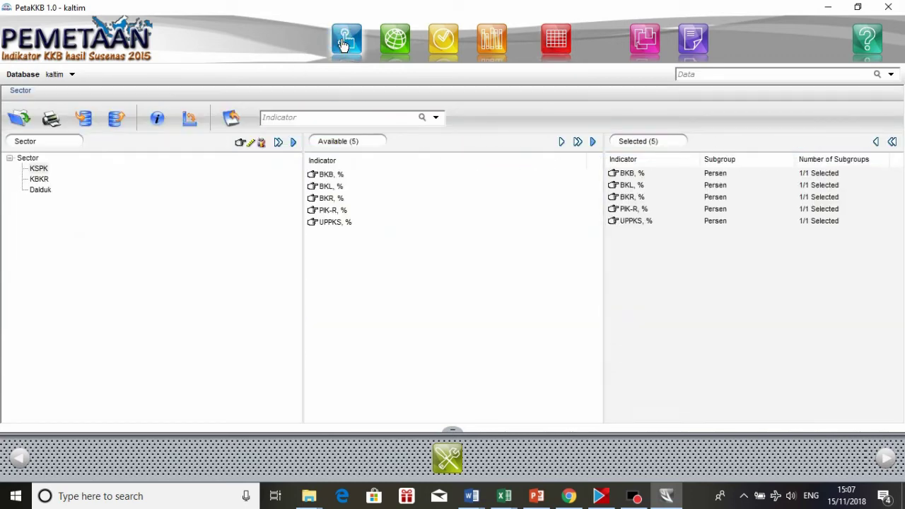
{"action": "left_click", "coordinate": [892, 142]}
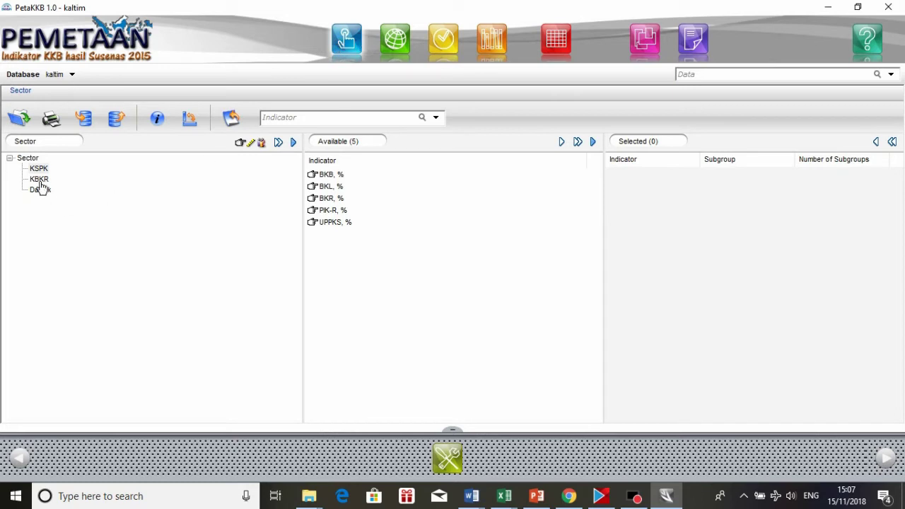
{"action": "left_click", "coordinate": [38, 181]}
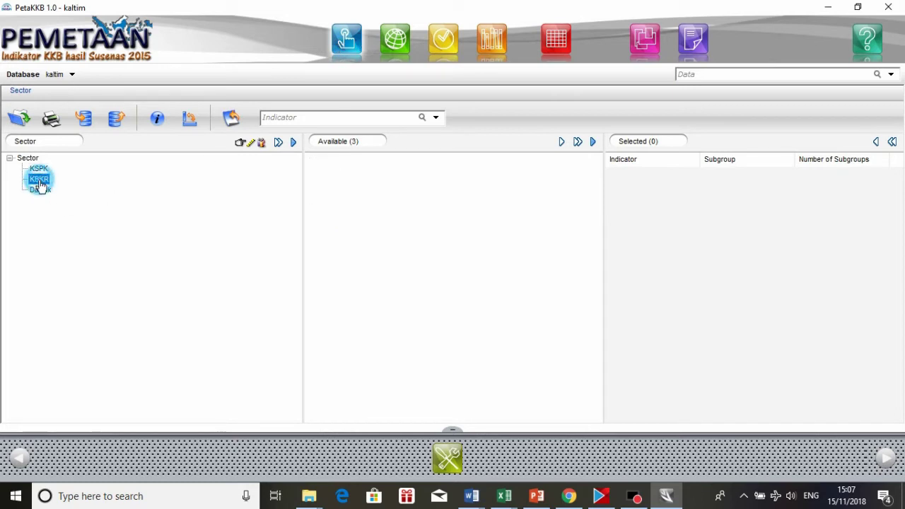
{"action": "left_click", "coordinate": [577, 142]}
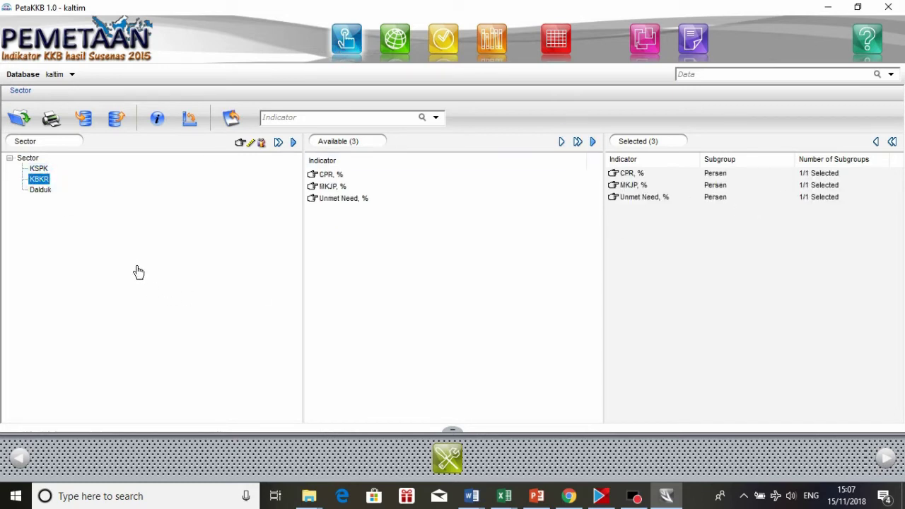
Add Jumlah Keluarga, KK from the Dalduk sector to the selected indicators and check the selected areas and time period.
{"action": "left_click", "coordinate": [40, 192]}
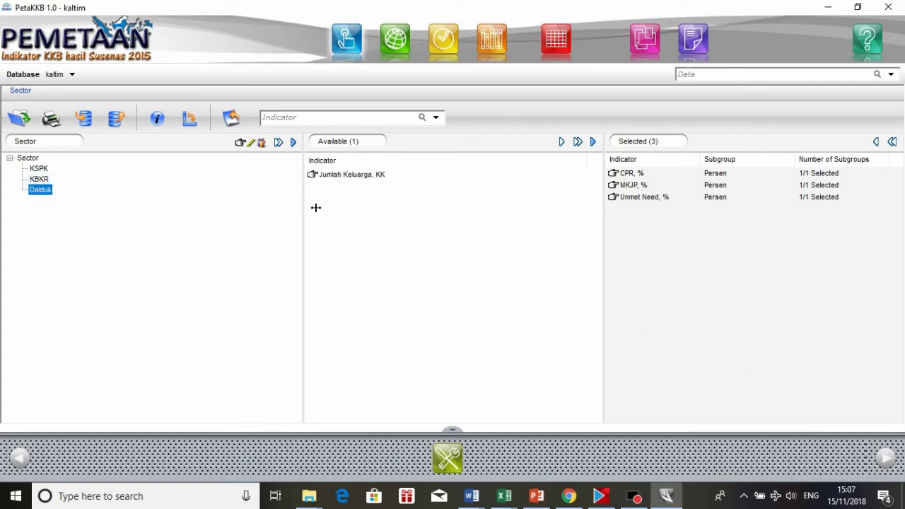
{"action": "double_click", "coordinate": [352, 175]}
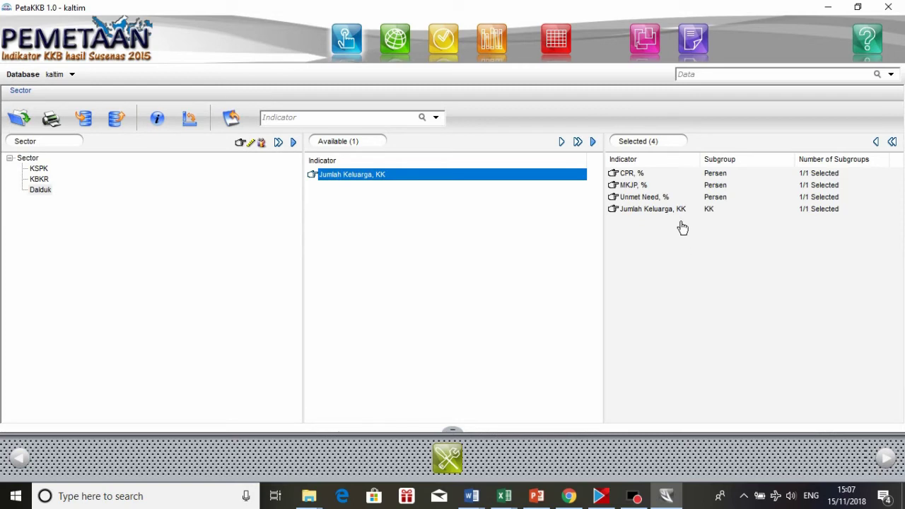
{"action": "left_click", "coordinate": [398, 44]}
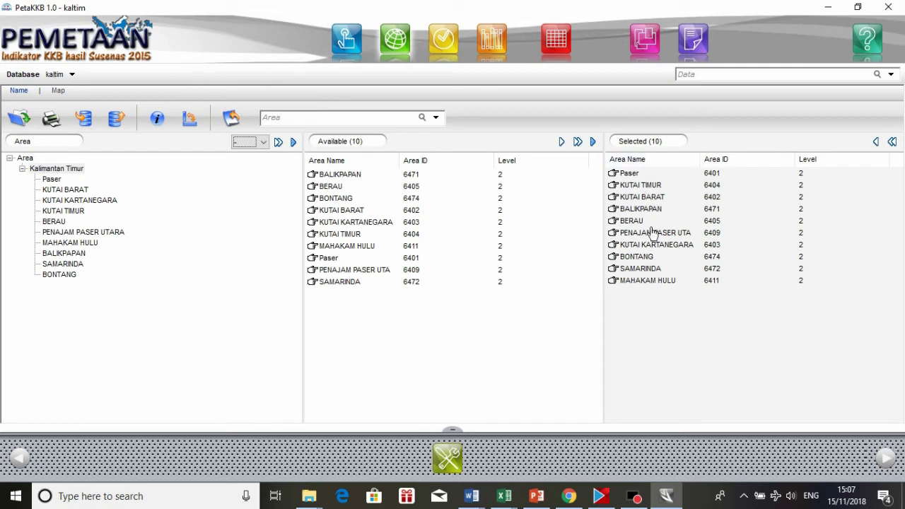
{"action": "left_click", "coordinate": [444, 42]}
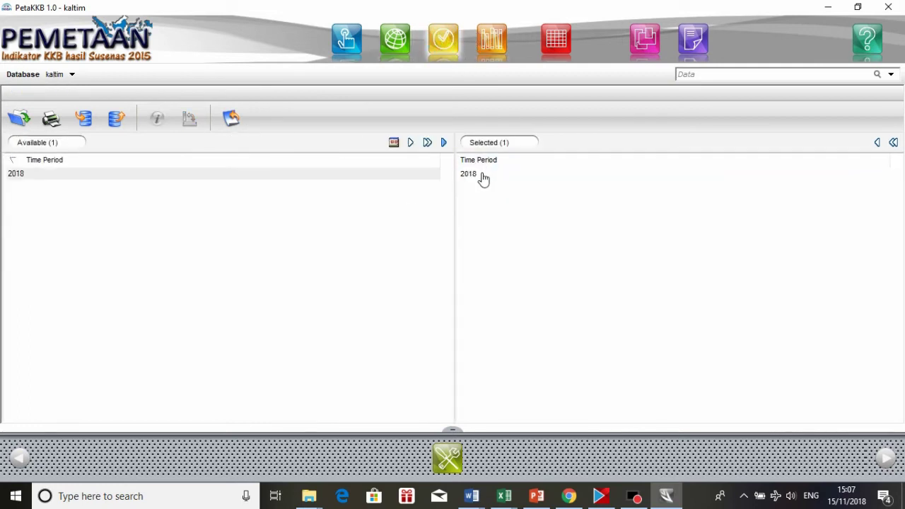
Check the selected data source and enlarge the CPR - % Persen map from the data view.
{"action": "left_click", "coordinate": [495, 49]}
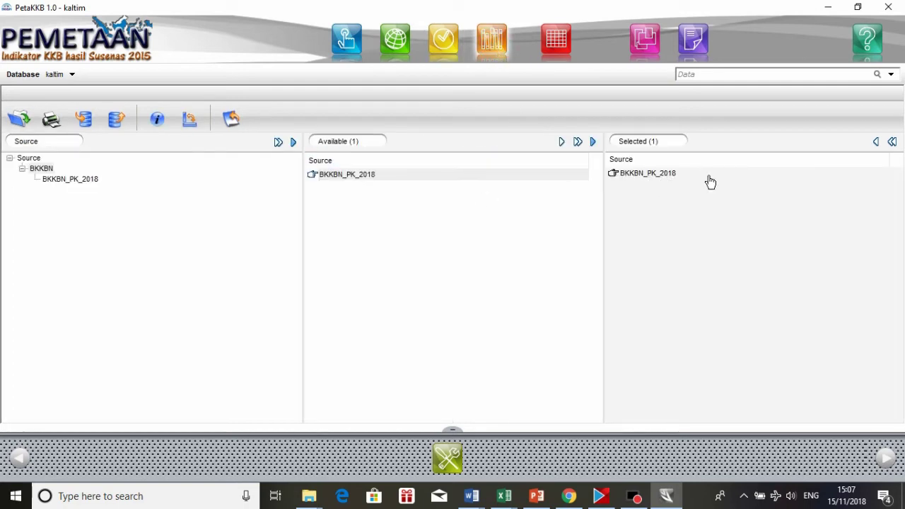
{"action": "left_click", "coordinate": [557, 53]}
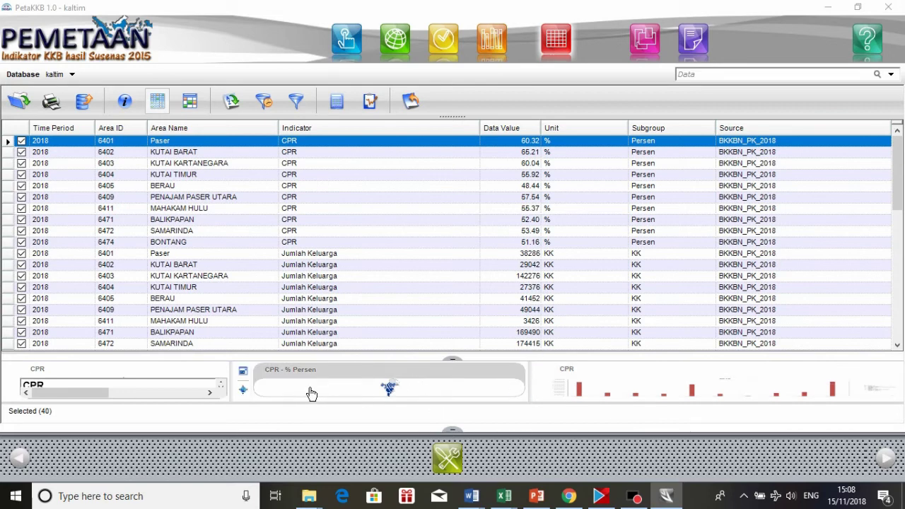
{"action": "left_click", "coordinate": [315, 391]}
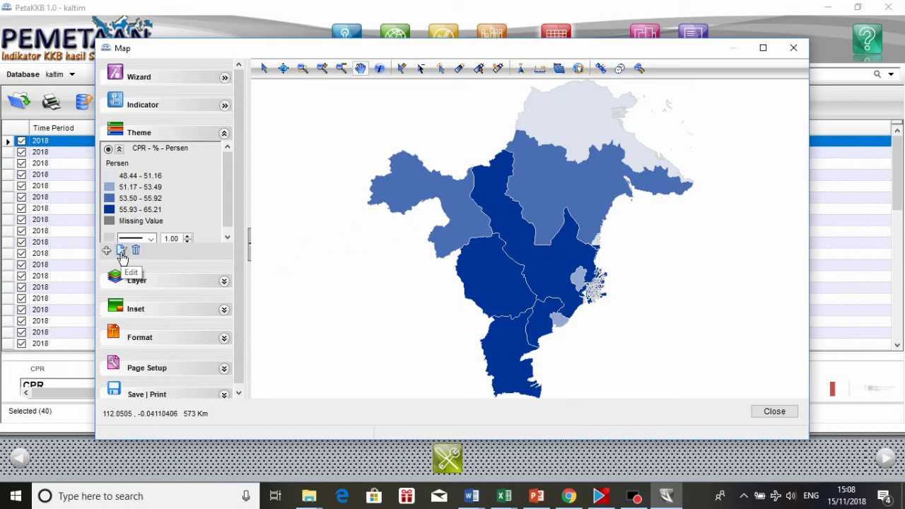
Reclassify the CPR map theme using Equal Size breaks.
{"action": "left_click", "coordinate": [121, 253]}
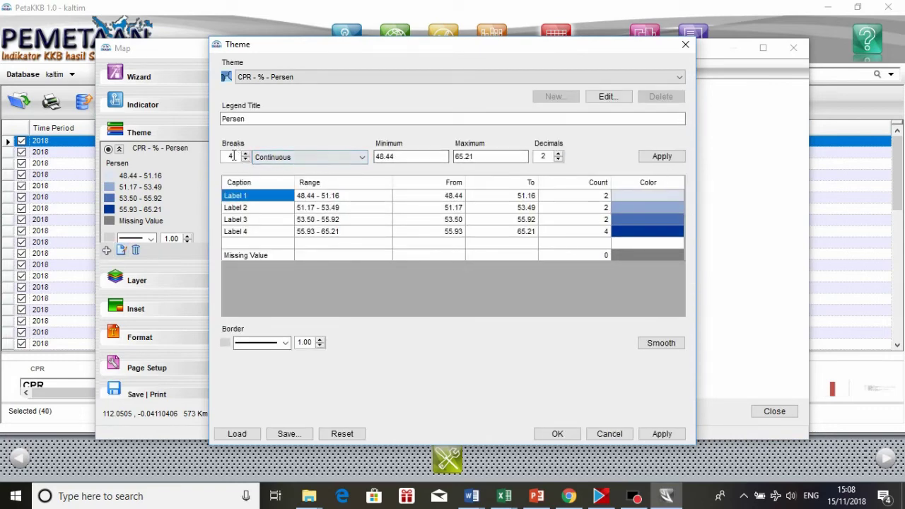
{"action": "left_click", "coordinate": [282, 157]}
{"action": "left_click", "coordinate": [272, 179]}
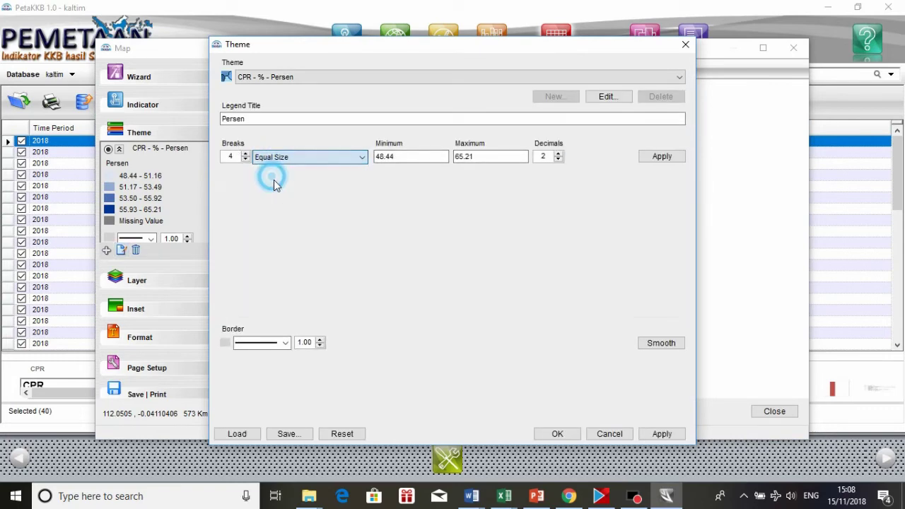
{"action": "left_click", "coordinate": [659, 158]}
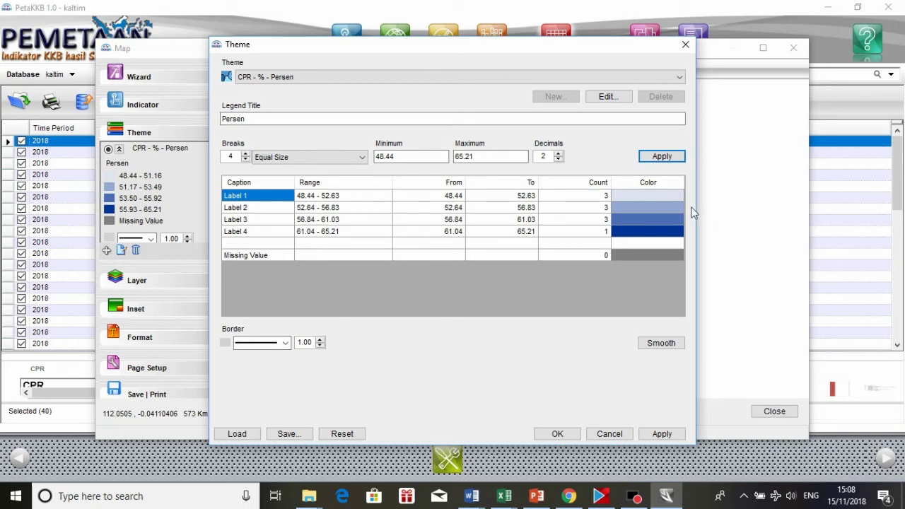
Colour the CPR theme's first three classes red, yellow and green, and apply the theme to the map.
{"action": "double_click", "coordinate": [653, 195]}
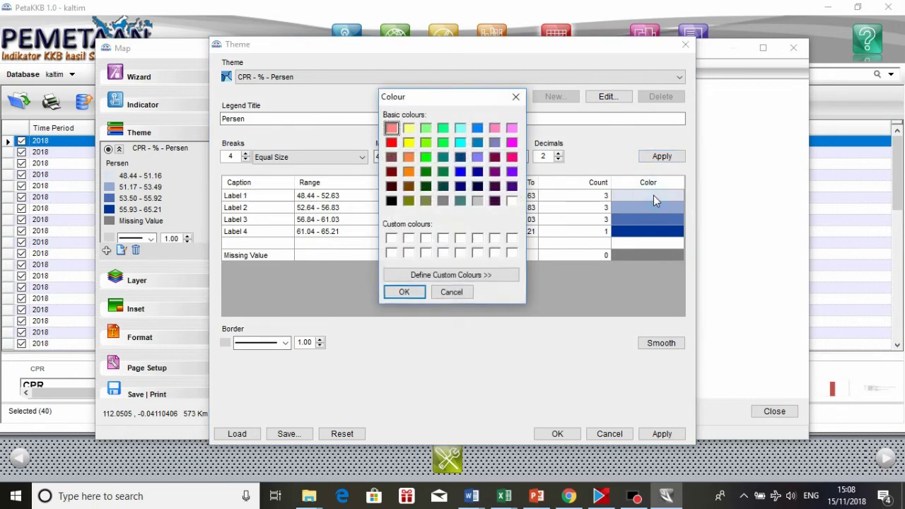
{"action": "left_click", "coordinate": [392, 143]}
{"action": "left_click", "coordinate": [402, 291]}
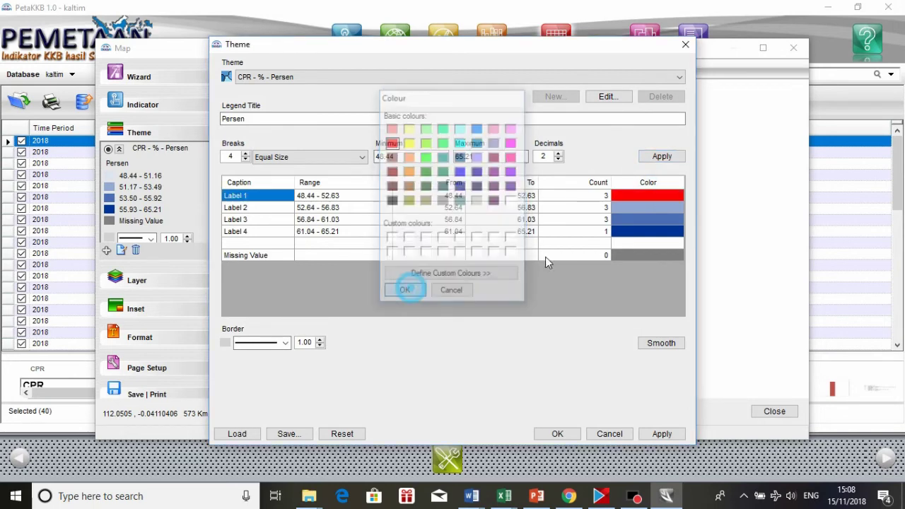
{"action": "double_click", "coordinate": [634, 207]}
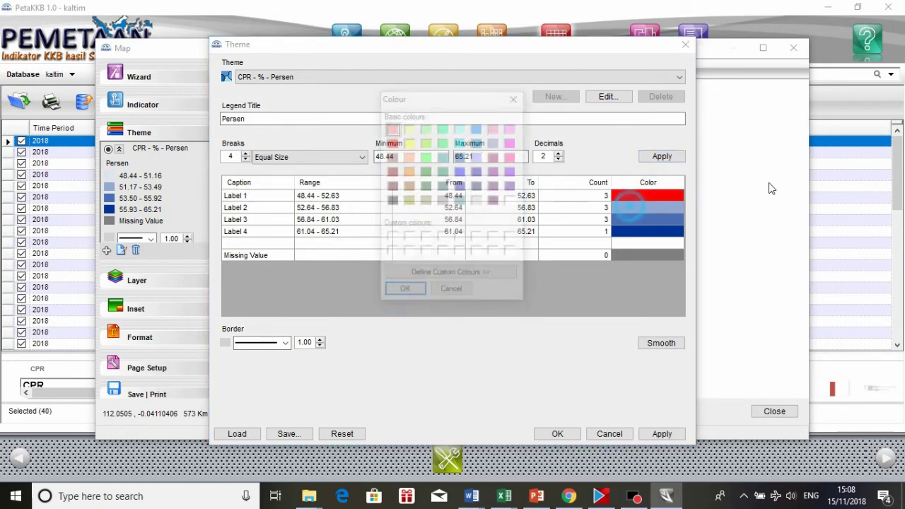
{"action": "left_click", "coordinate": [412, 292]}
{"action": "double_click", "coordinate": [640, 222]}
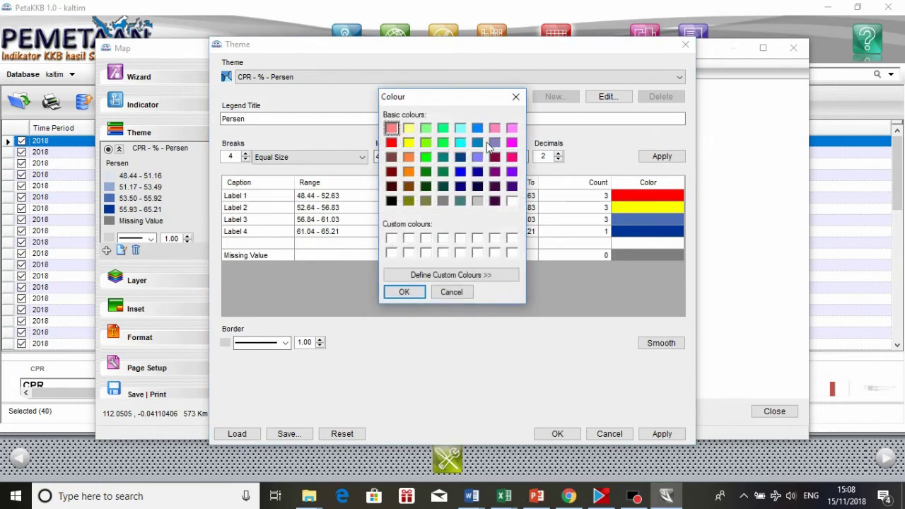
{"action": "left_click", "coordinate": [443, 141]}
{"action": "left_click", "coordinate": [415, 293]}
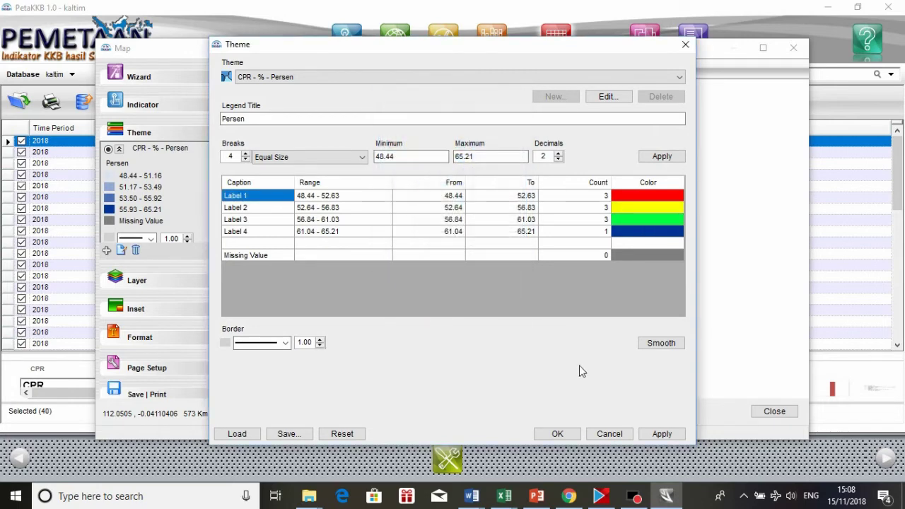
{"action": "left_click", "coordinate": [548, 434]}
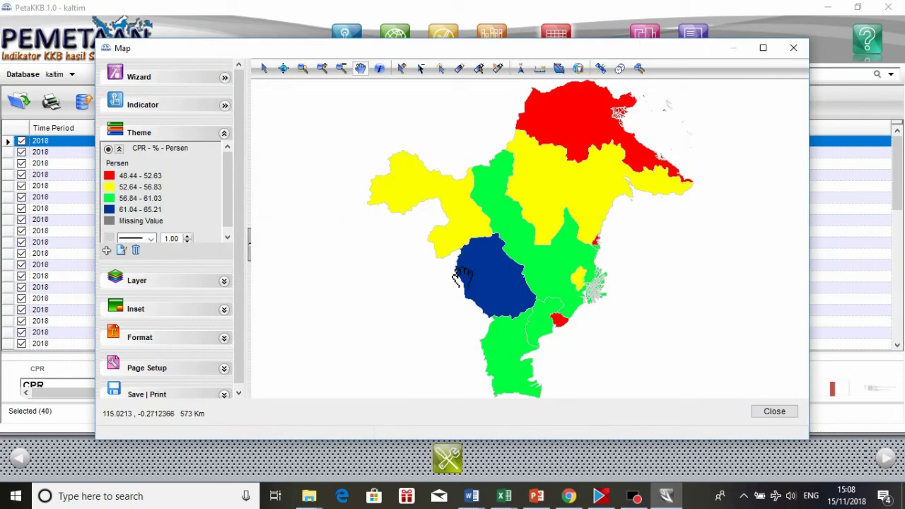
Turn on map labels and include each area's data value alongside its name.
{"action": "left_click", "coordinate": [459, 69]}
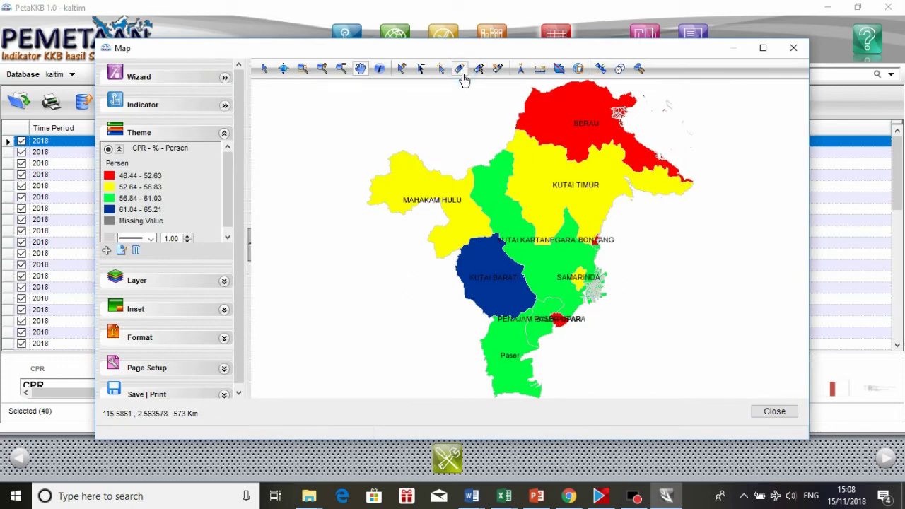
{"action": "left_click", "coordinate": [497, 69]}
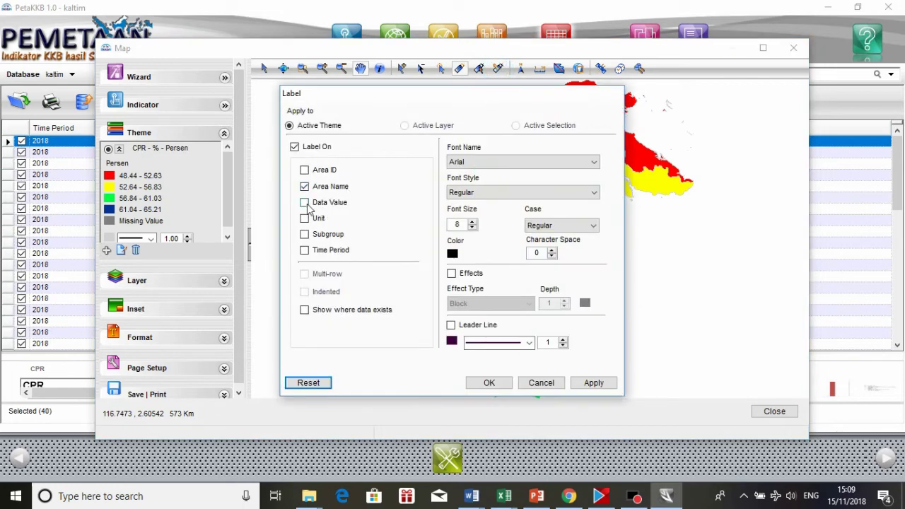
{"action": "left_click", "coordinate": [304, 203]}
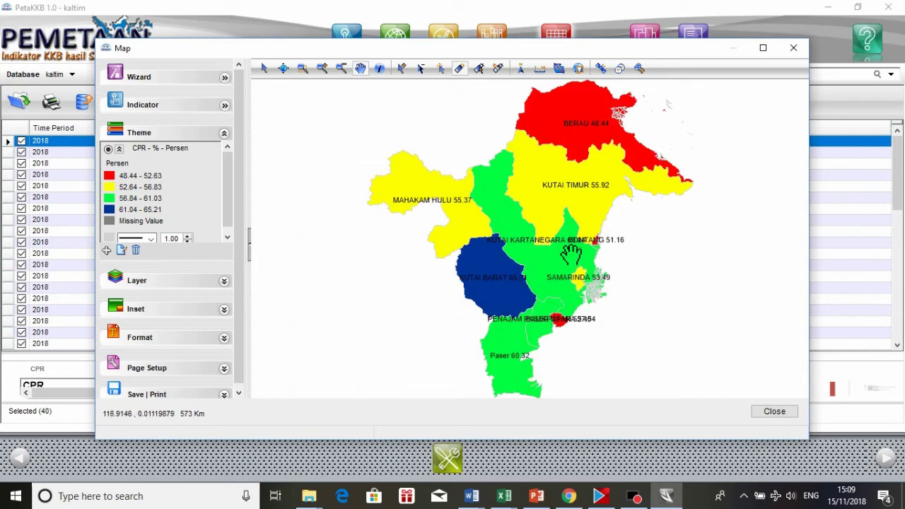
Nudge the overlapping Kutai Kartanegara, Penajam Paser Utara and Balikpapan labels apart on the map.
{"action": "left_click", "coordinate": [480, 69]}
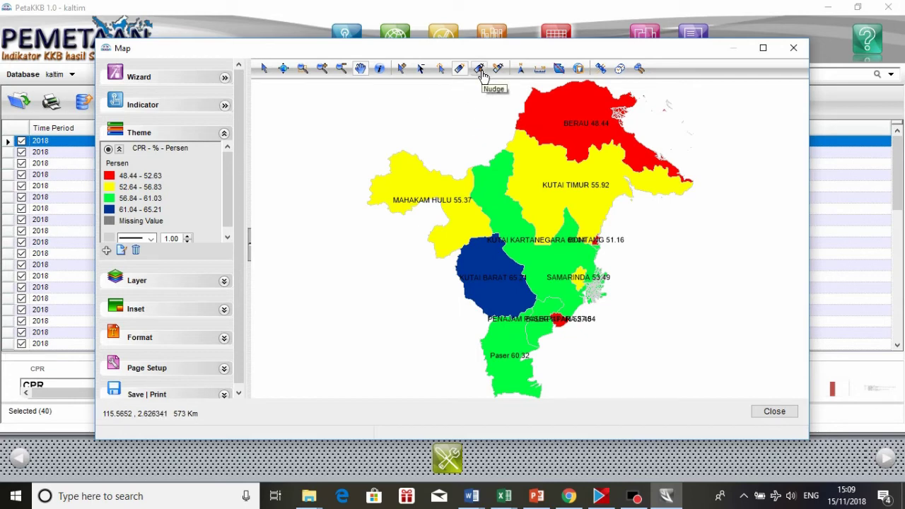
{"action": "left_click_drag", "start_coordinate": [538, 248], "coordinate": [548, 267]}
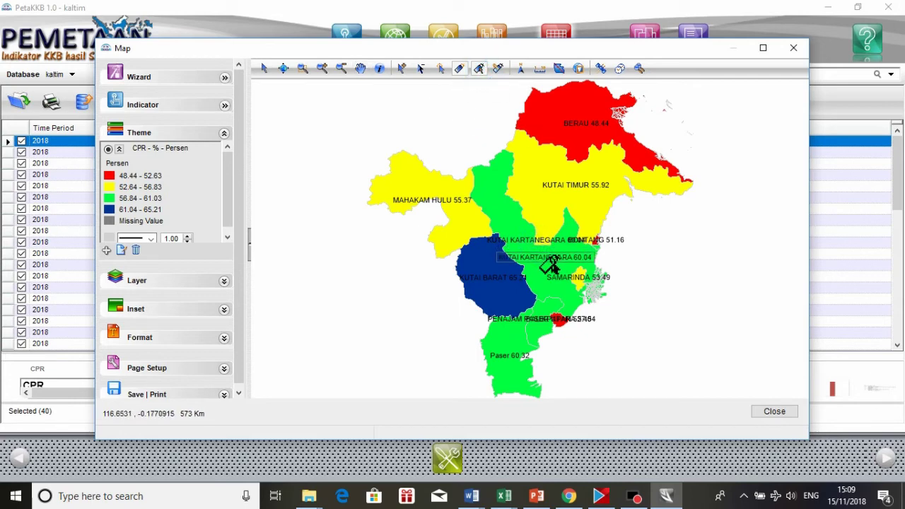
{"action": "left_click_drag", "start_coordinate": [515, 327], "coordinate": [515, 344]}
{"action": "mouse_move", "coordinate": [586, 323]}
{"action": "left_mouse_down"}
{"action": "mouse_move", "coordinate": [640, 326]}
{"action": "mouse_move", "coordinate": [574, 322]}
{"action": "left_mouse_up"}
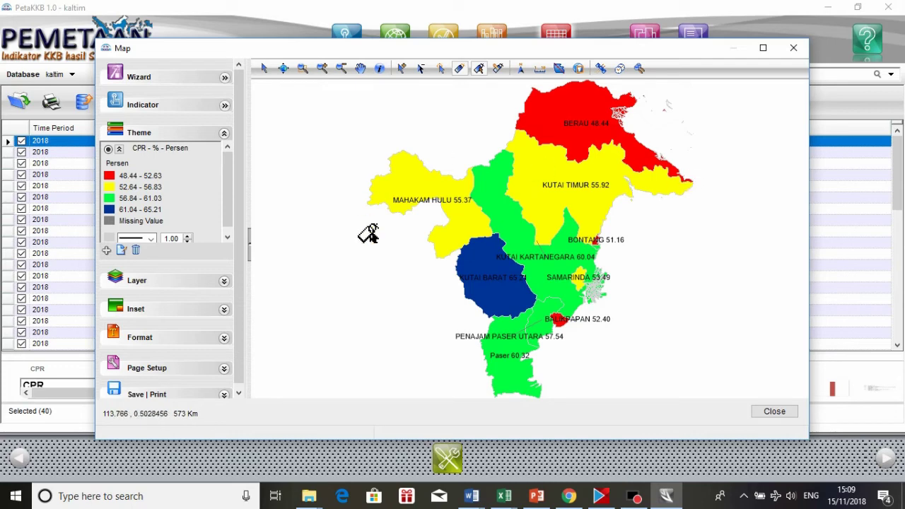
Open the Save As dialog for the CPR map and dismiss it without saving.
{"action": "scroll", "coordinate": [240, 325], "scroll_direction": "down", "scroll_amount": 1}
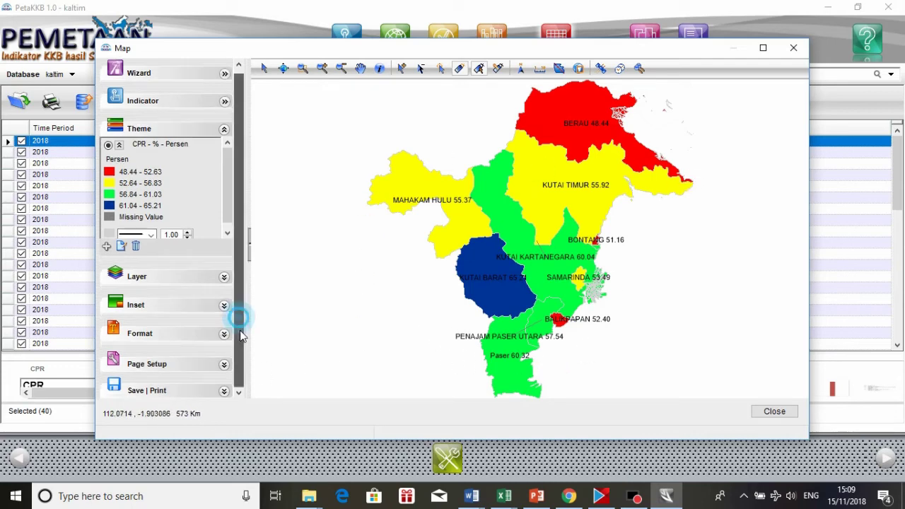
{"action": "left_click", "coordinate": [208, 395]}
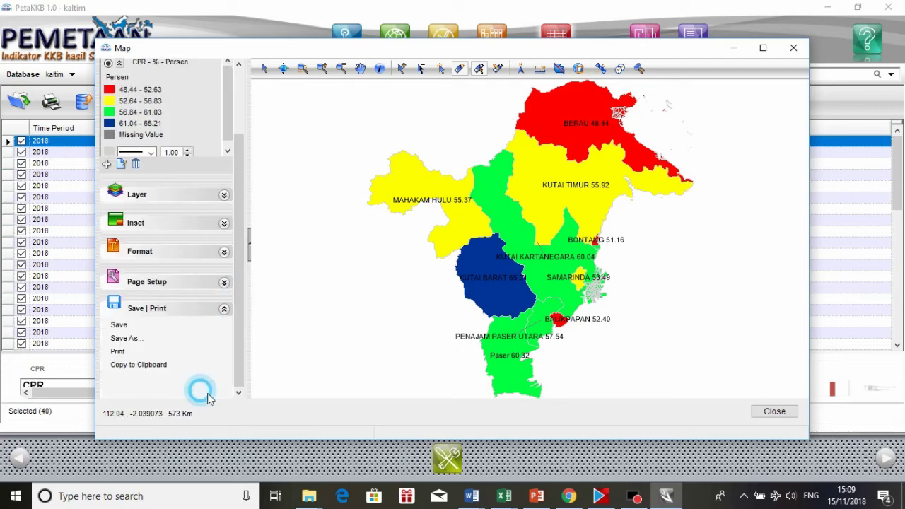
{"action": "left_click", "coordinate": [127, 338]}
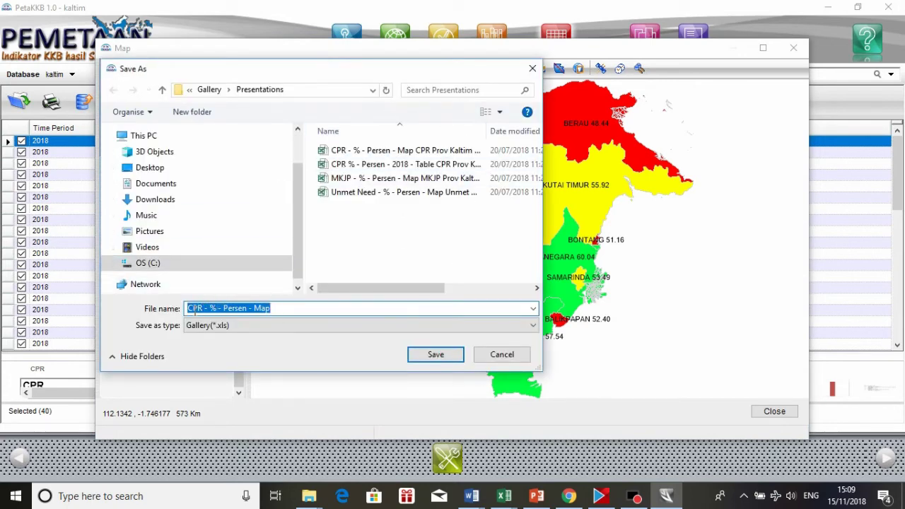
{"action": "left_click", "coordinate": [503, 359]}
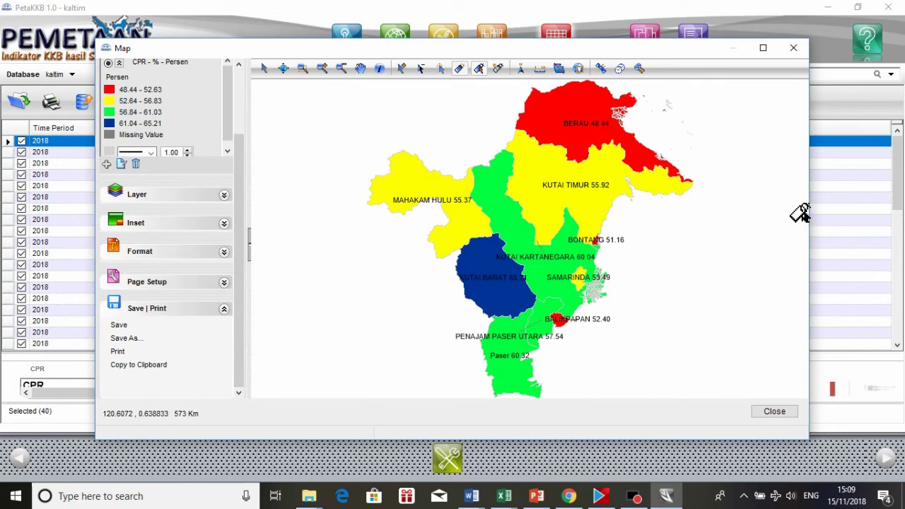
Switch the map's indicator to MKJP - % - Persen.
{"action": "left_click_drag", "start_coordinate": [238, 170], "coordinate": [241, 105]}
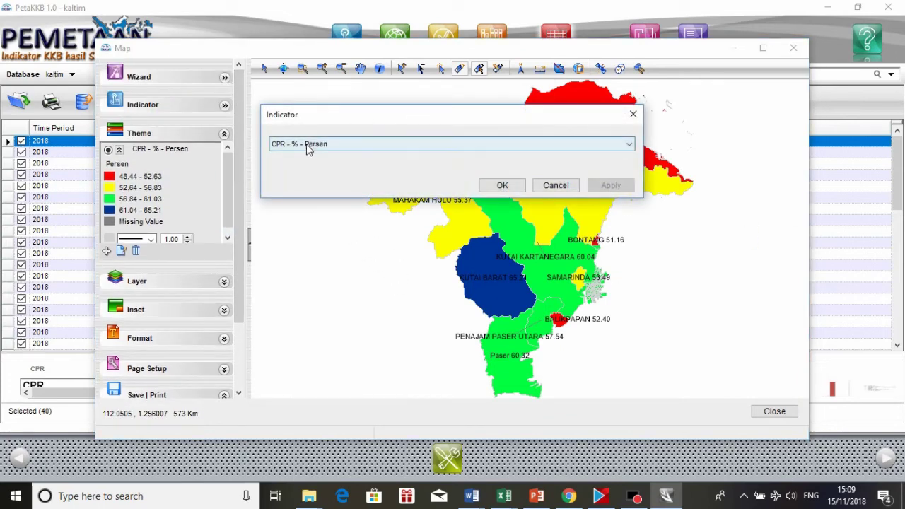
{"action": "left_click", "coordinate": [303, 145]}
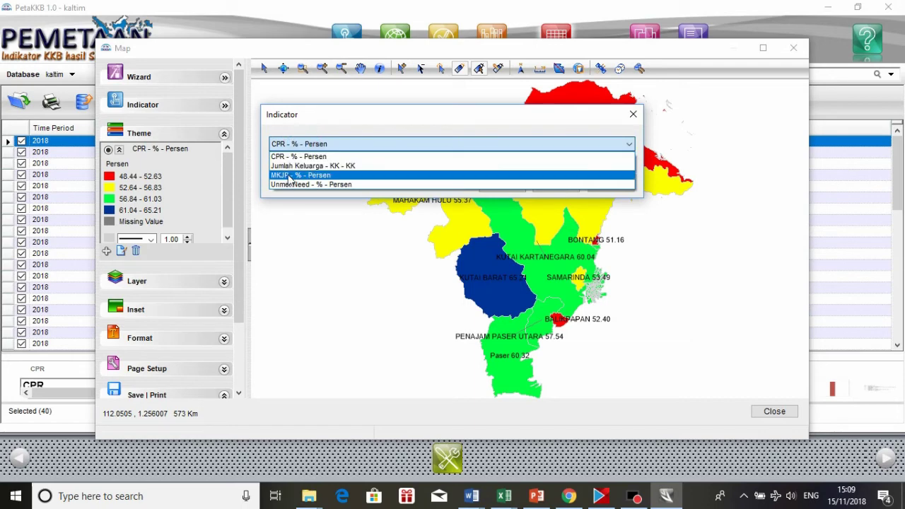
{"action": "left_click", "coordinate": [290, 175]}
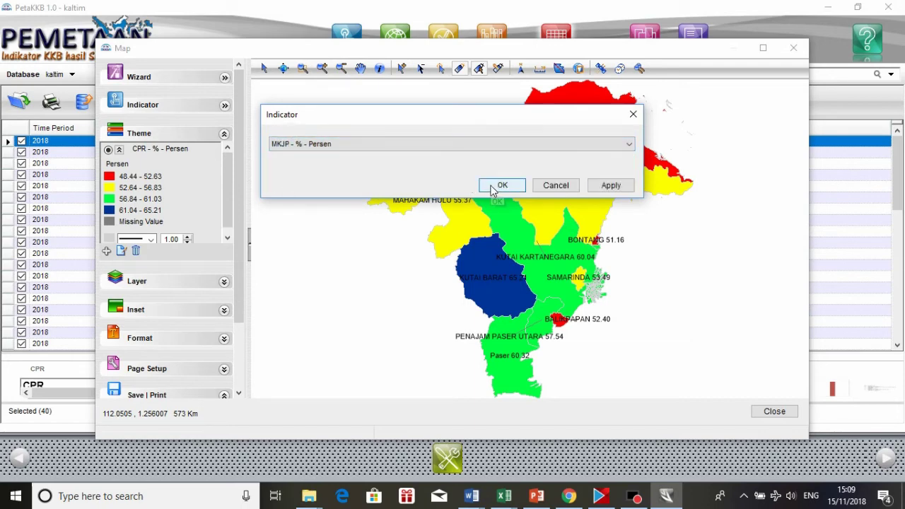
{"action": "left_click", "coordinate": [499, 186]}
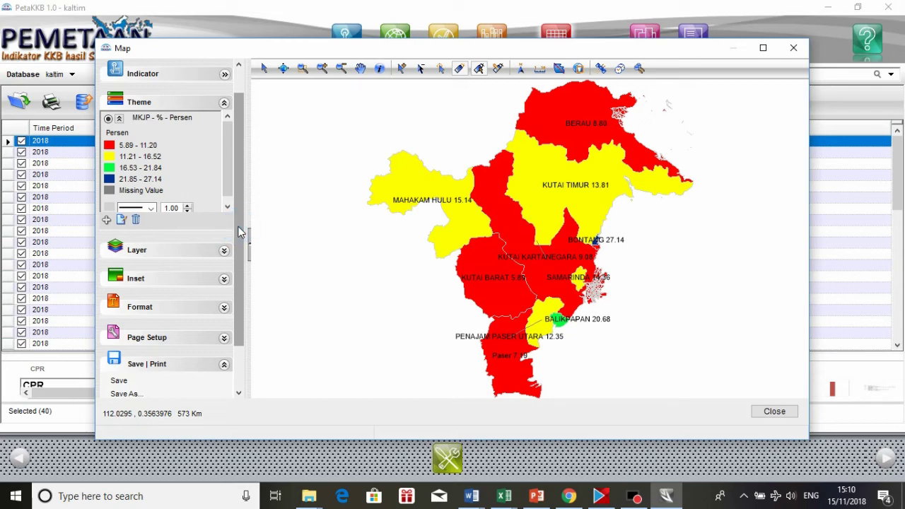
Open the Save As dialog for the MKJP map and dismiss it without saving.
{"action": "scroll", "coordinate": [239, 232], "scroll_direction": "down", "scroll_amount": 3}
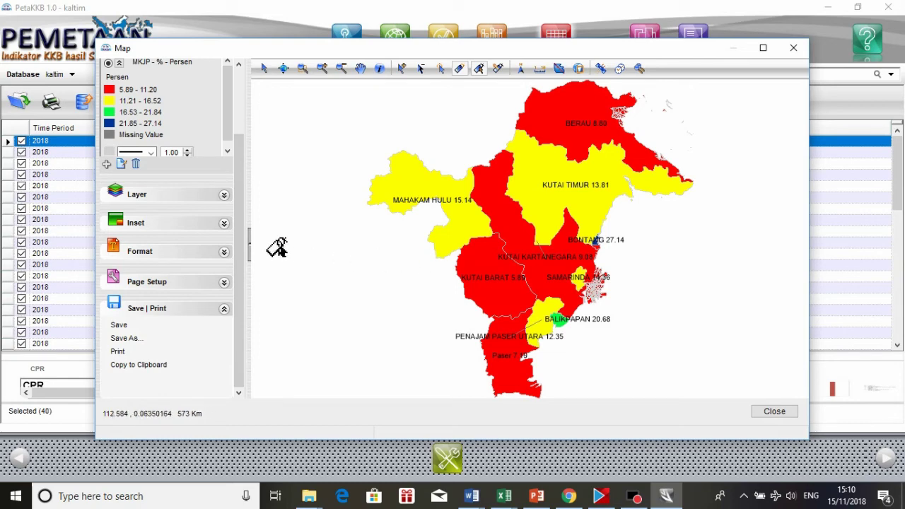
{"action": "left_click", "coordinate": [125, 338]}
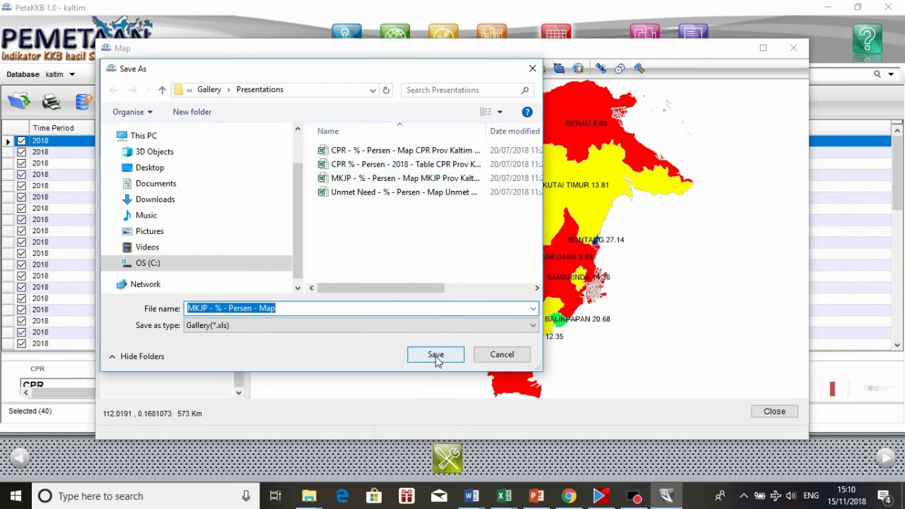
{"action": "left_click", "coordinate": [500, 356]}
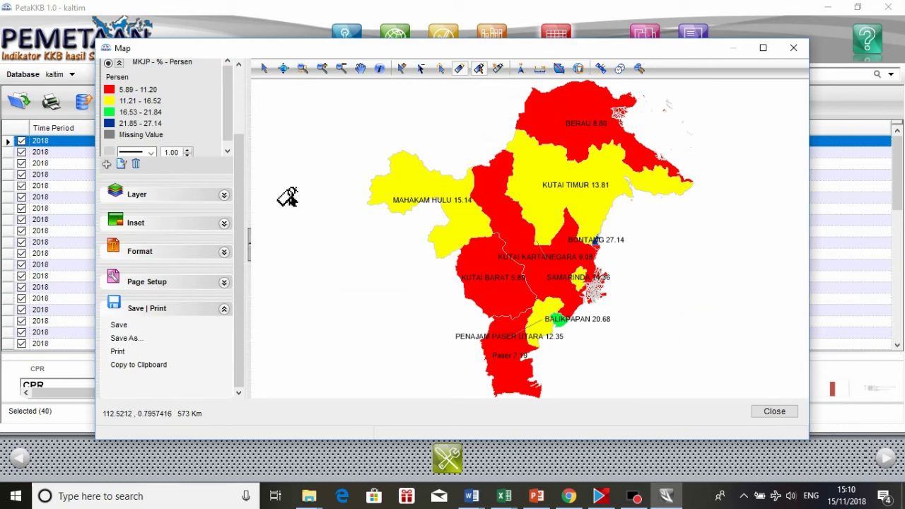
Switch the map's indicator to Unmet Need - % - Persen.
{"action": "scroll", "coordinate": [145, 113], "scroll_direction": "up", "scroll_amount": 3}
{"action": "left_click", "coordinate": [145, 107]}
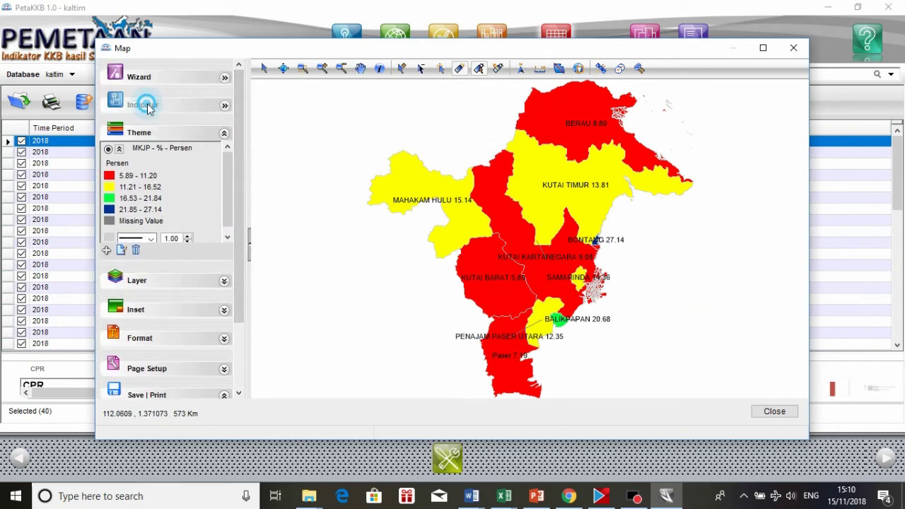
{"action": "left_click", "coordinate": [302, 145]}
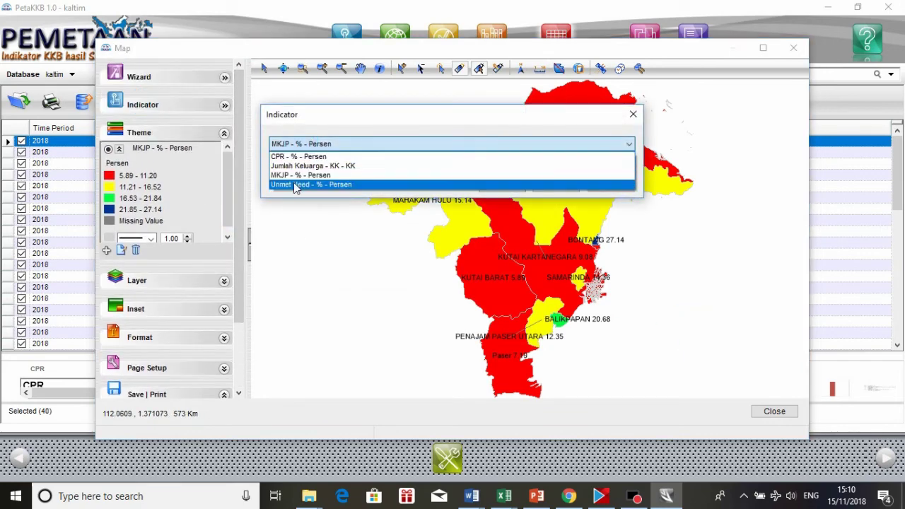
{"action": "left_click", "coordinate": [297, 186]}
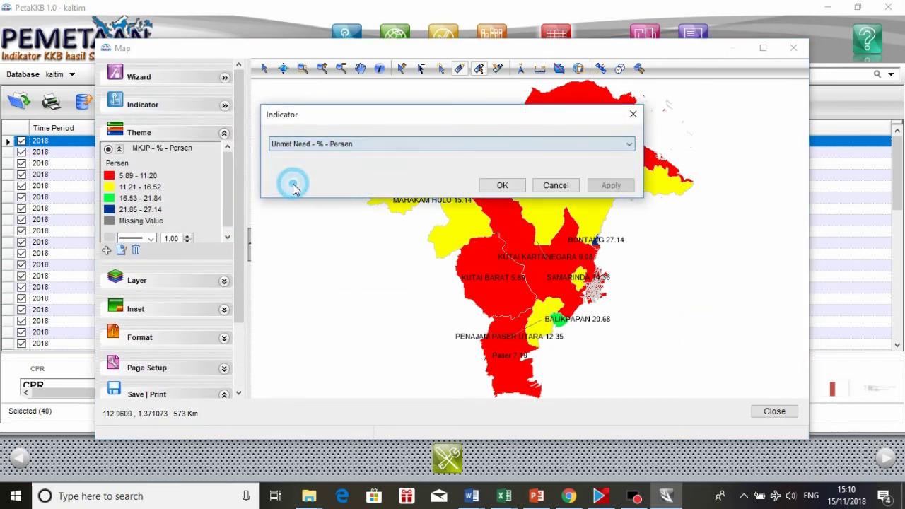
{"action": "left_click", "coordinate": [495, 185]}
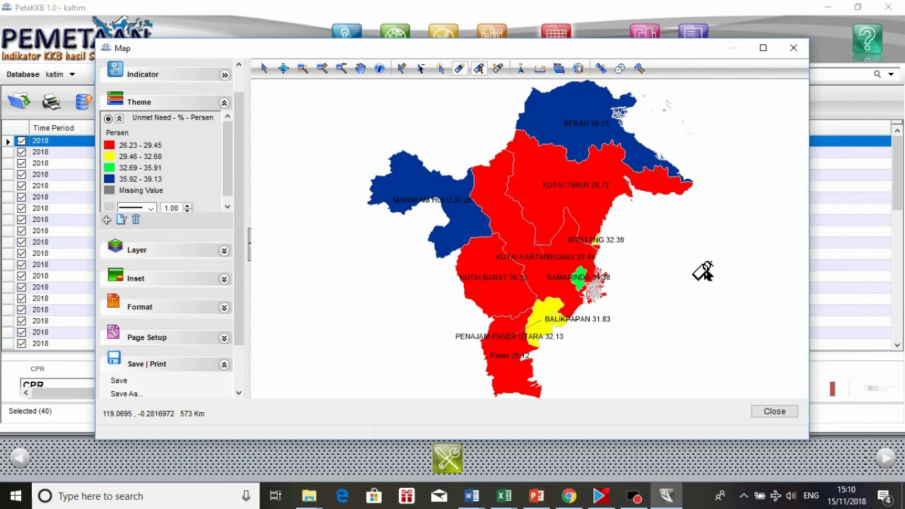
Recolour the Unmet Need map theme: Label 4 red, Label 3 yellow, Label 2 green and Label 1 blue.
{"action": "left_click", "coordinate": [122, 219]}
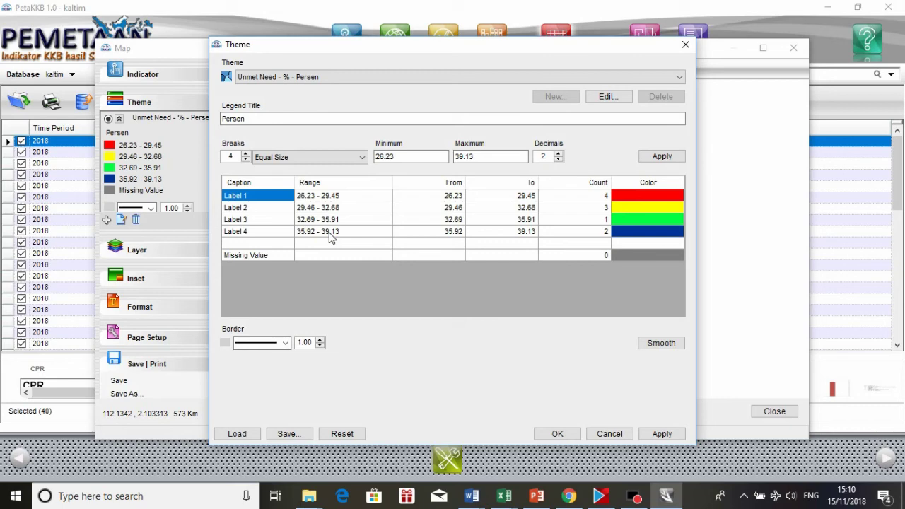
{"action": "left_click", "coordinate": [635, 233]}
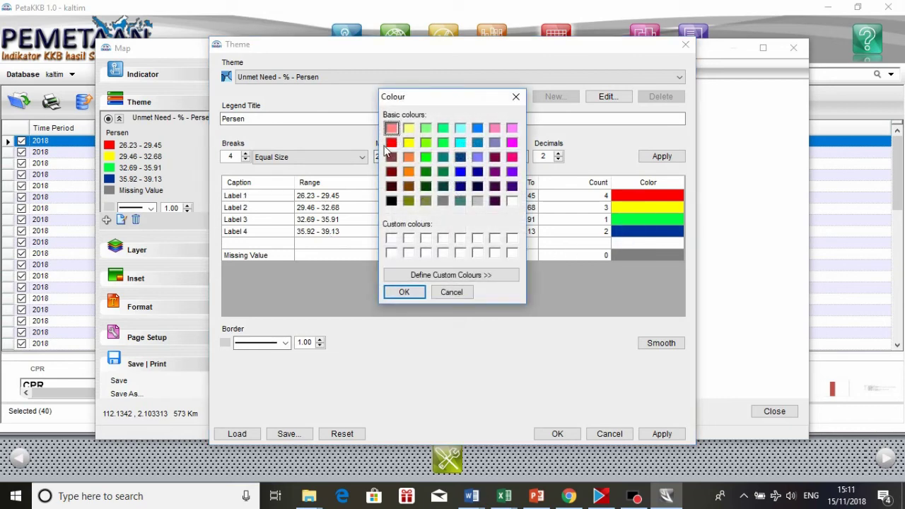
{"action": "left_click", "coordinate": [390, 144]}
{"action": "left_click", "coordinate": [405, 294]}
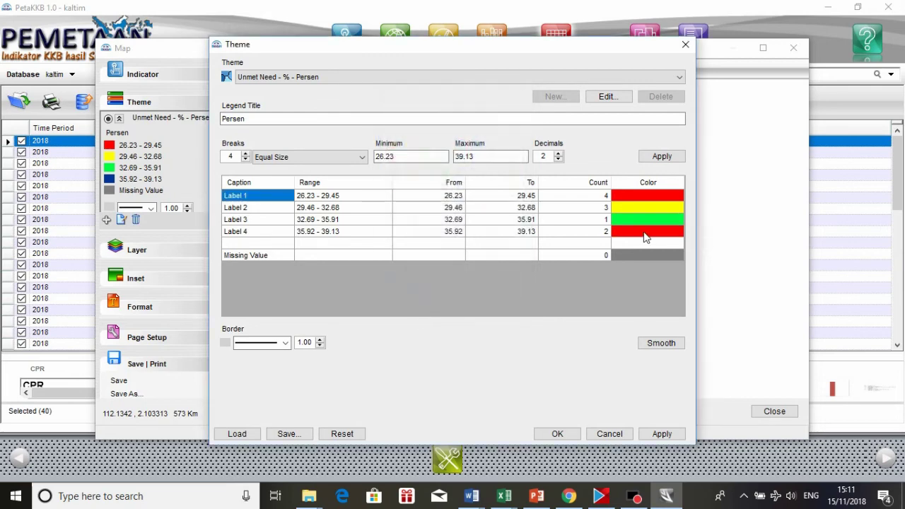
{"action": "left_click", "coordinate": [626, 220]}
{"action": "left_click", "coordinate": [409, 143]}
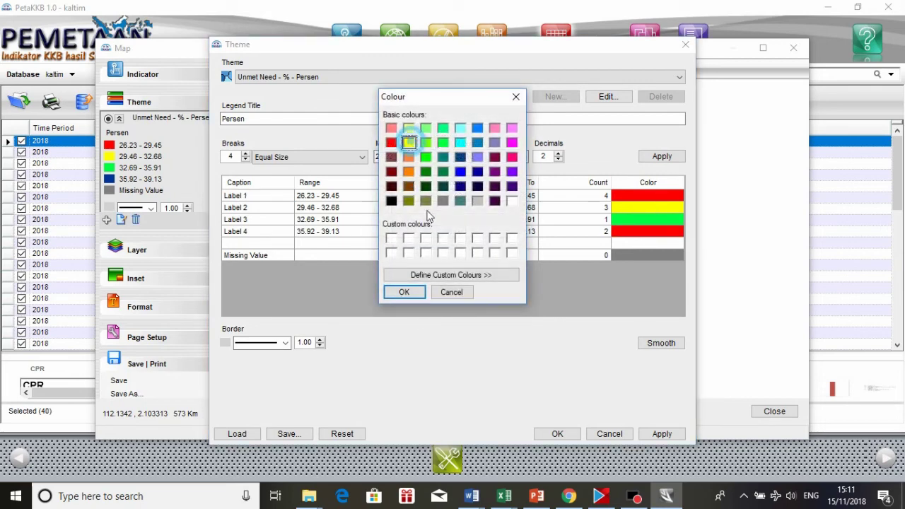
{"action": "left_click", "coordinate": [404, 292]}
{"action": "left_click", "coordinate": [651, 209]}
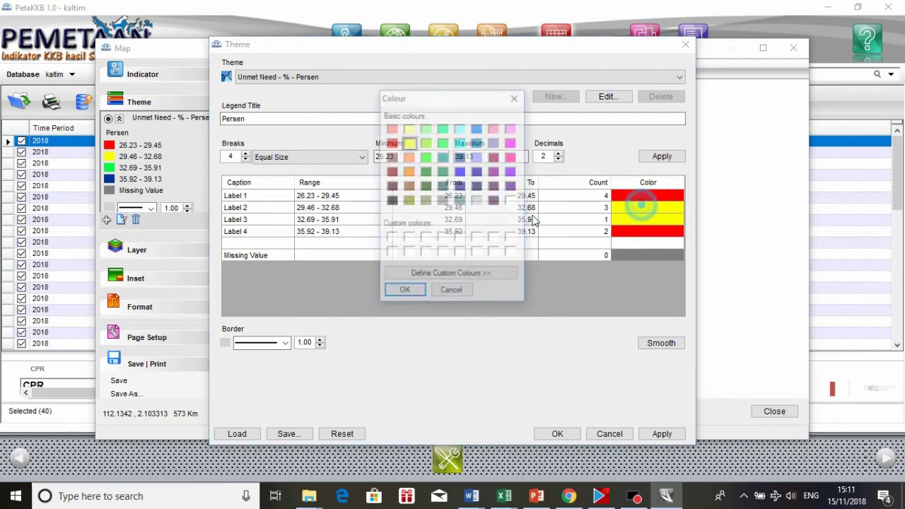
{"action": "left_click", "coordinate": [443, 142]}
{"action": "left_click", "coordinate": [403, 292]}
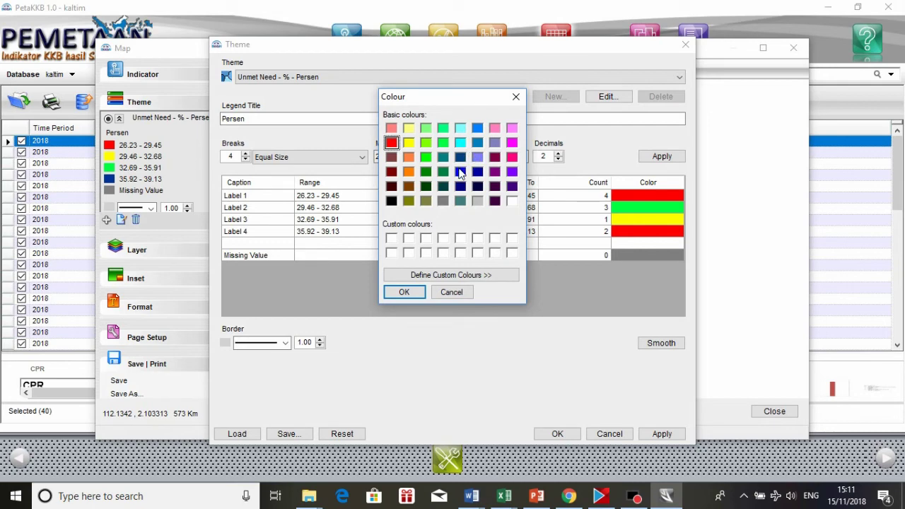
{"action": "left_click", "coordinate": [401, 292]}
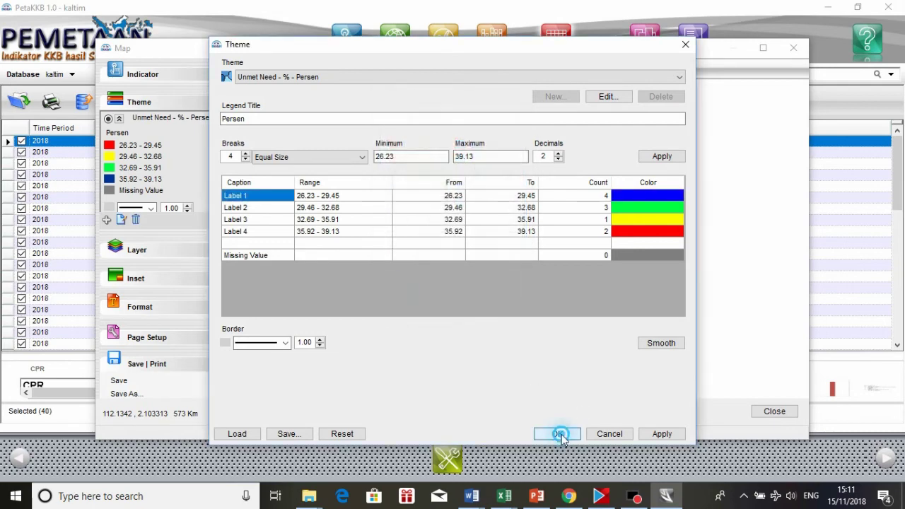
{"action": "left_click", "coordinate": [558, 434]}
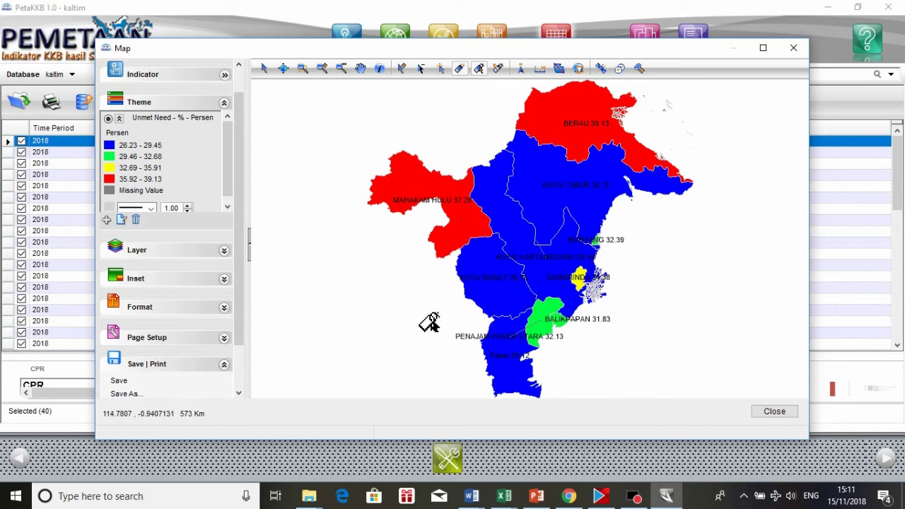
Open the Save As dialog for the Unmet Need map and dismiss it without saving.
{"action": "scroll", "coordinate": [243, 309], "scroll_direction": "down", "scroll_amount": 2}
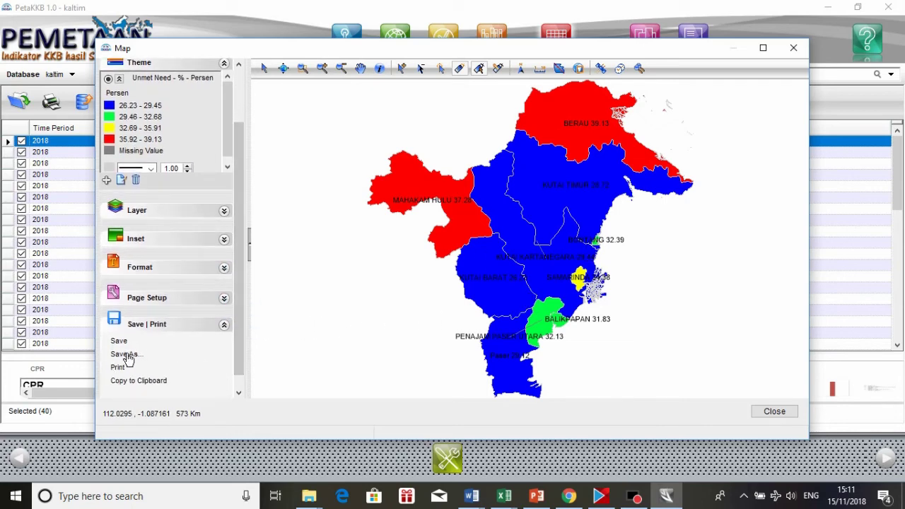
{"action": "left_click", "coordinate": [126, 355]}
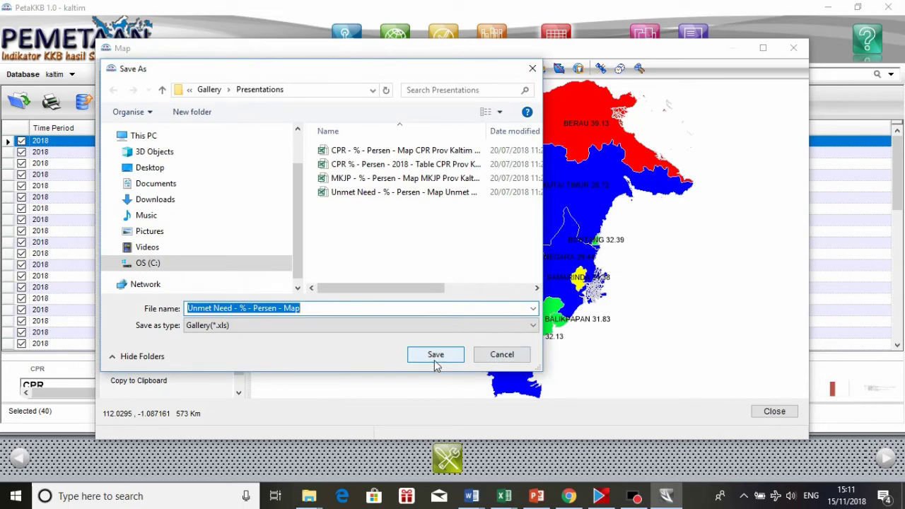
{"action": "left_click", "coordinate": [486, 354]}
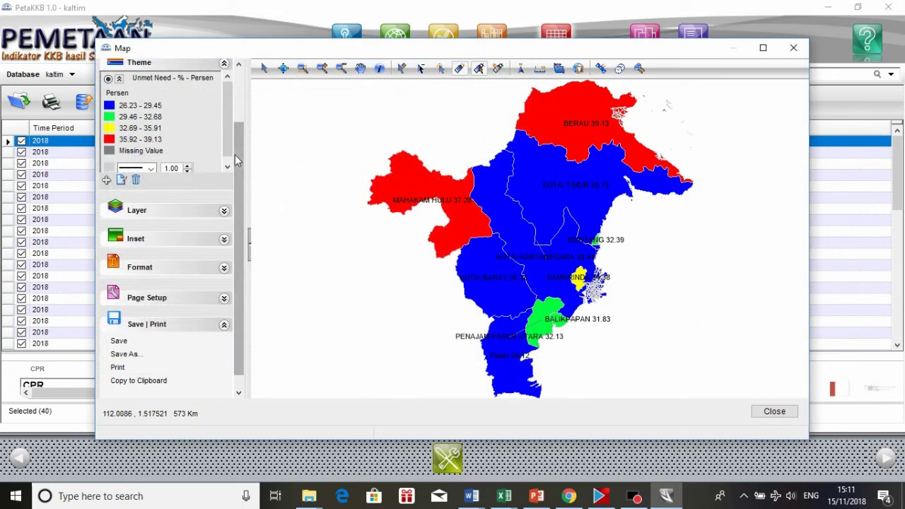
Switch the map's indicator to Jumlah Keluarga - KK - KK and accept its four-class theme.
{"action": "left_click_drag", "start_coordinate": [235, 154], "coordinate": [233, 83]}
{"action": "left_click", "coordinate": [197, 106]}
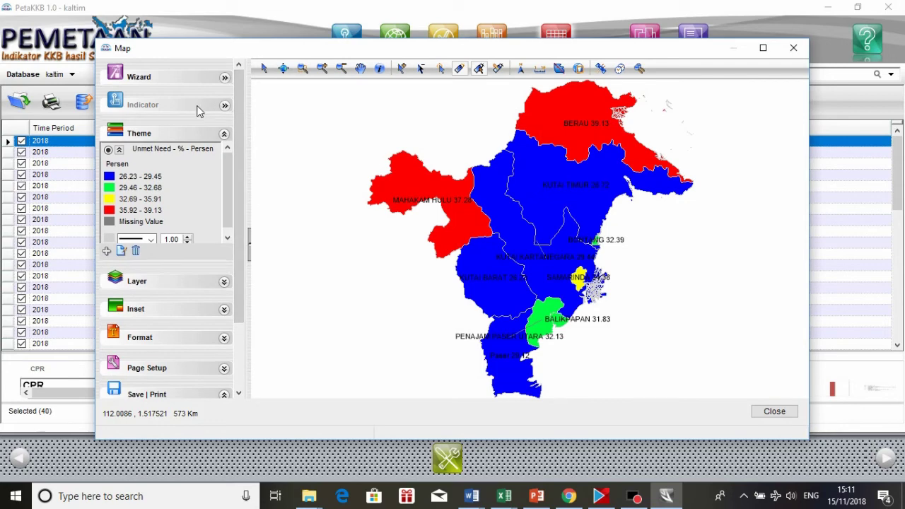
{"action": "left_click", "coordinate": [324, 145]}
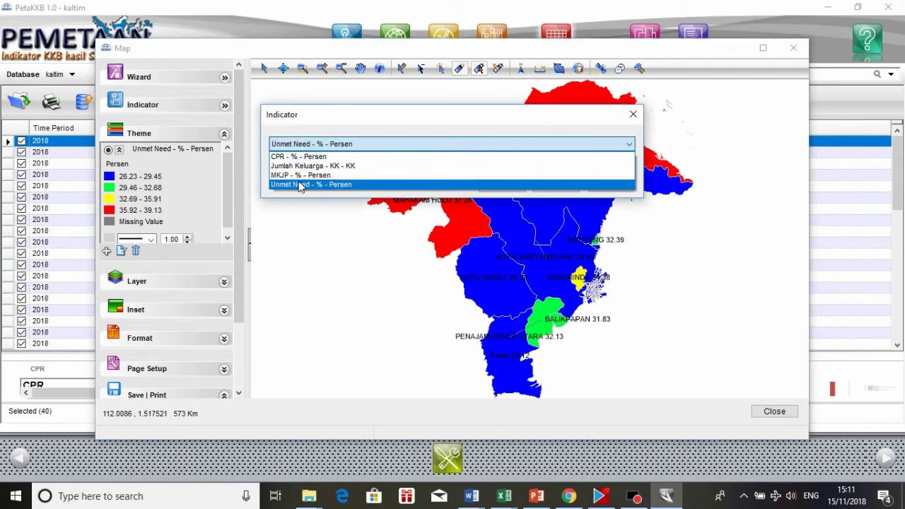
{"action": "left_click", "coordinate": [302, 166]}
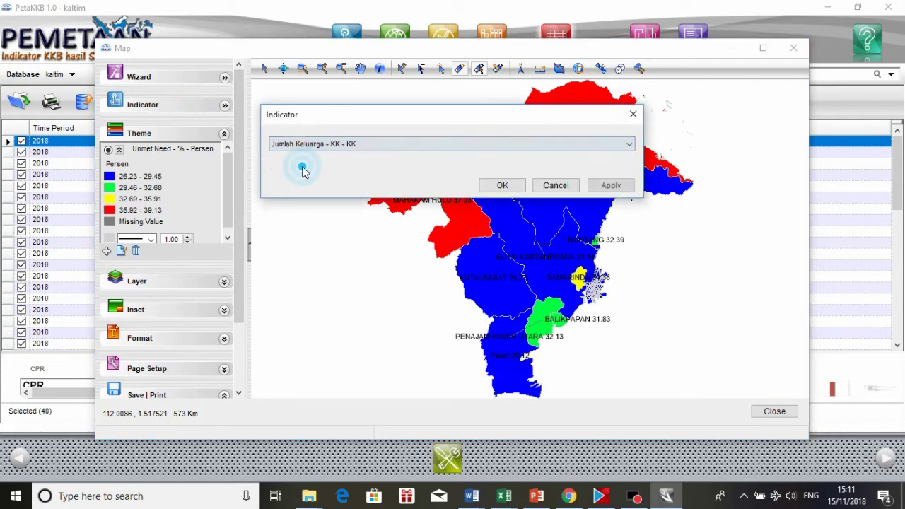
{"action": "left_click", "coordinate": [487, 187]}
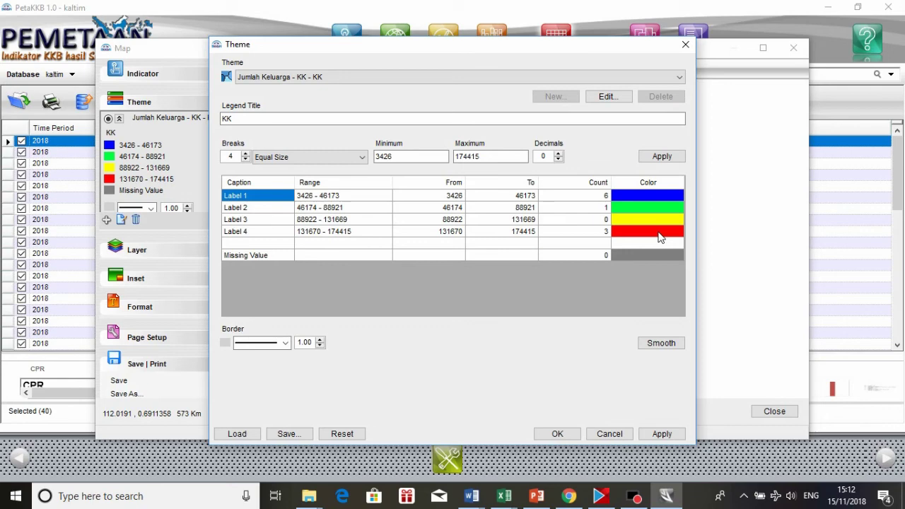
{"action": "left_click", "coordinate": [557, 434]}
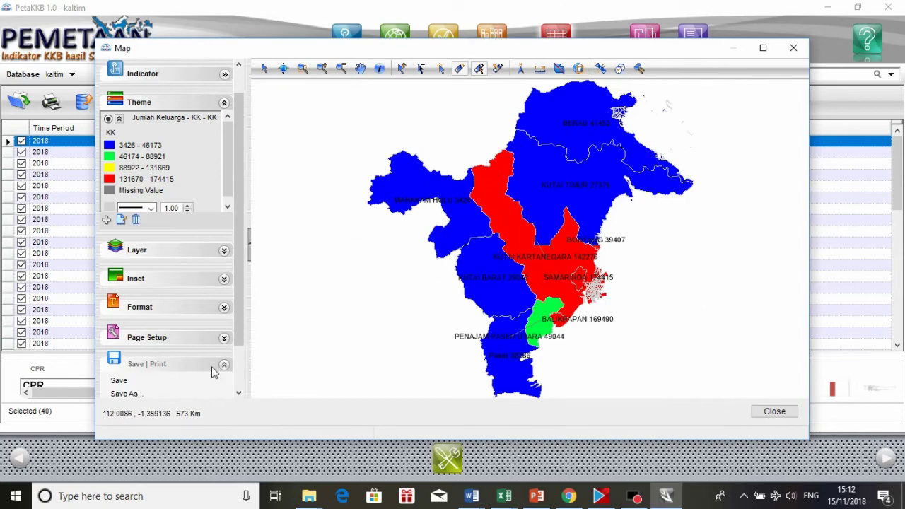
Open and dismiss the Save As dialog for the Jumlah Keluarga map, and close the map without saving.
{"action": "left_click", "coordinate": [126, 393]}
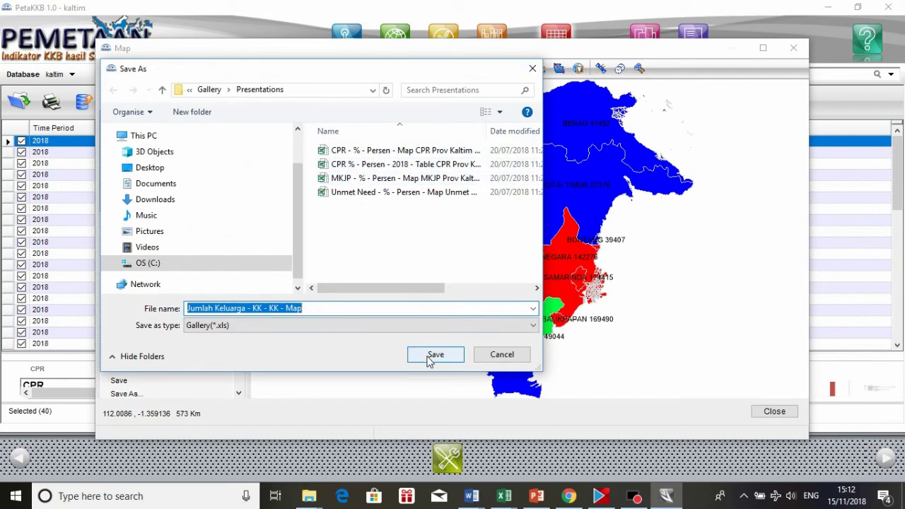
{"action": "left_click", "coordinate": [496, 356]}
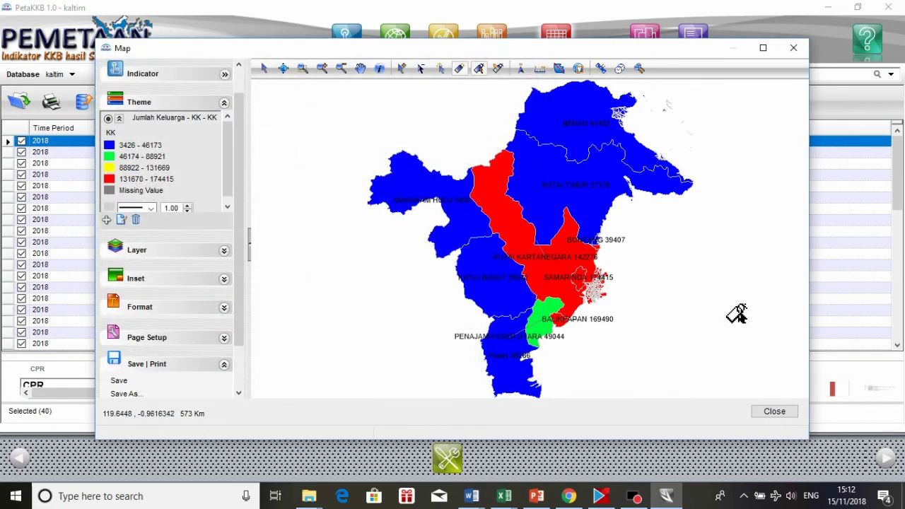
{"action": "left_click", "coordinate": [771, 416]}
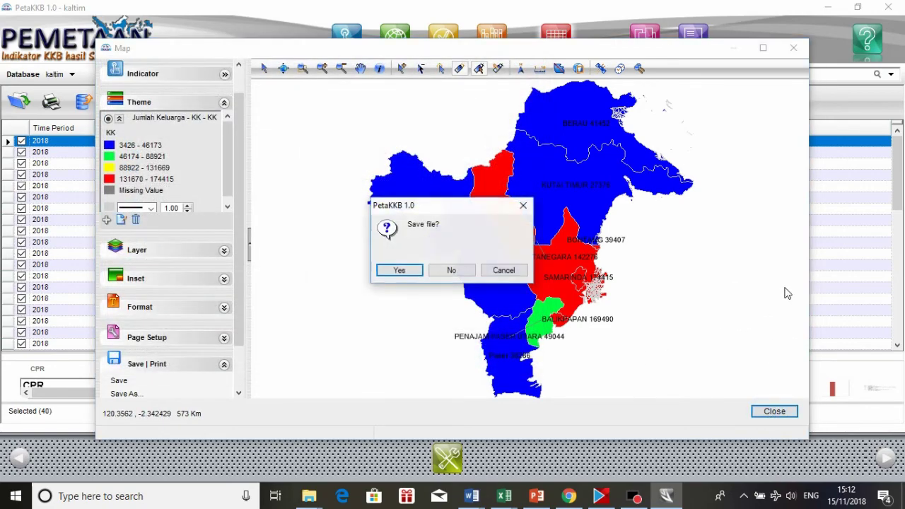
{"action": "left_click", "coordinate": [450, 271]}
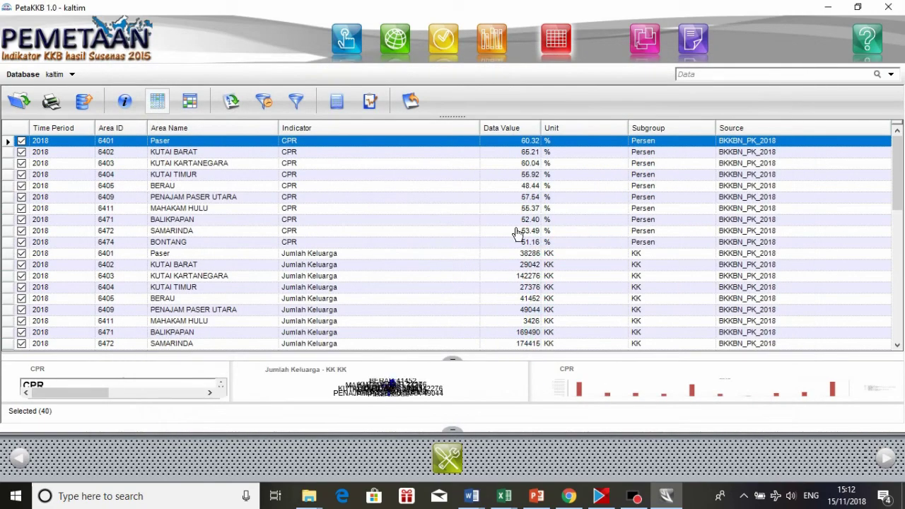
Examine the 2018 CPR graph in Excel, and close the Graph window in PetaKKB without saving.
{"action": "mouse_move", "coordinate": [580, 382]}
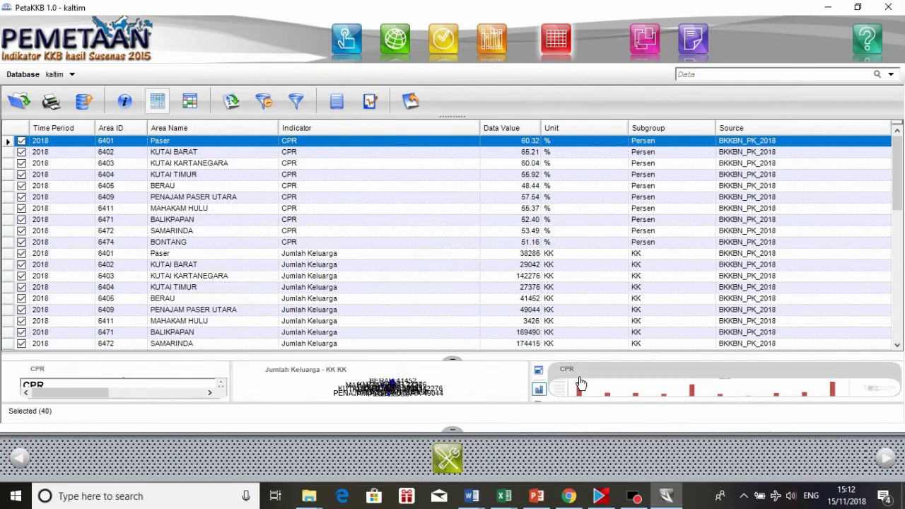
{"action": "left_click", "coordinate": [538, 373]}
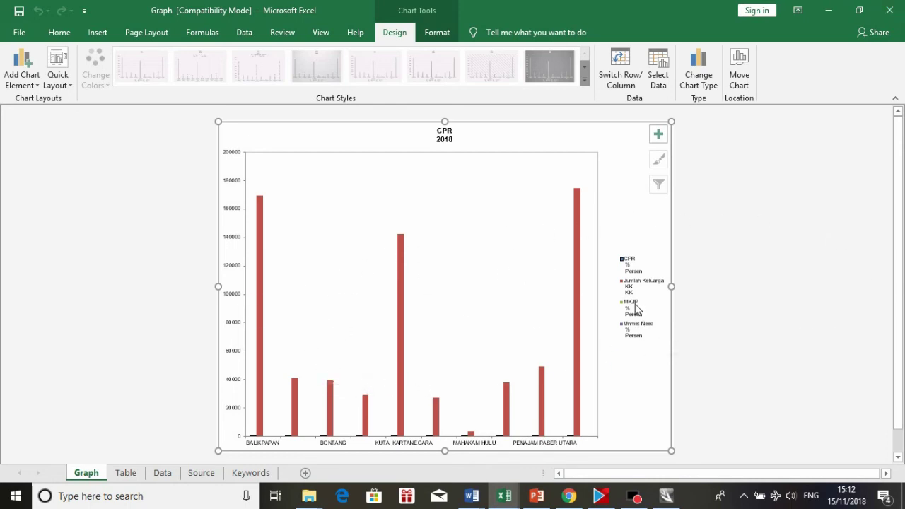
{"action": "left_click", "coordinate": [666, 496]}
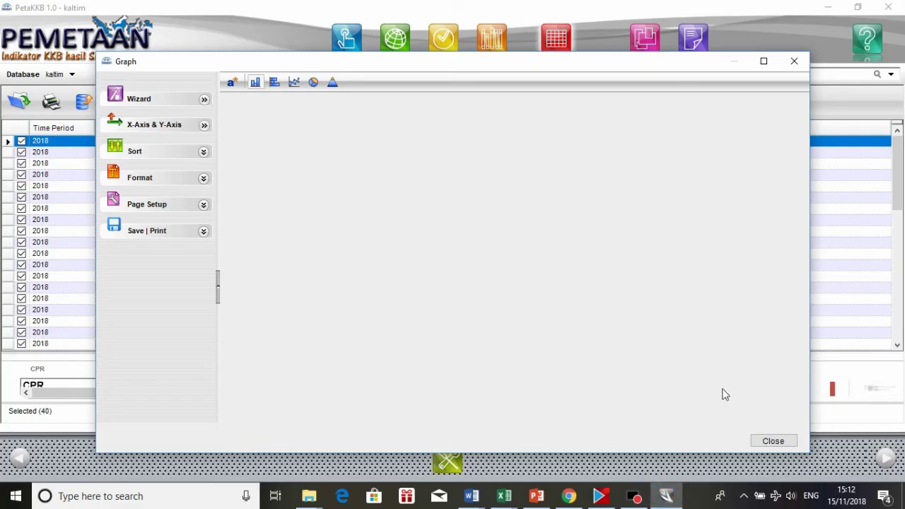
{"action": "left_click", "coordinate": [769, 443]}
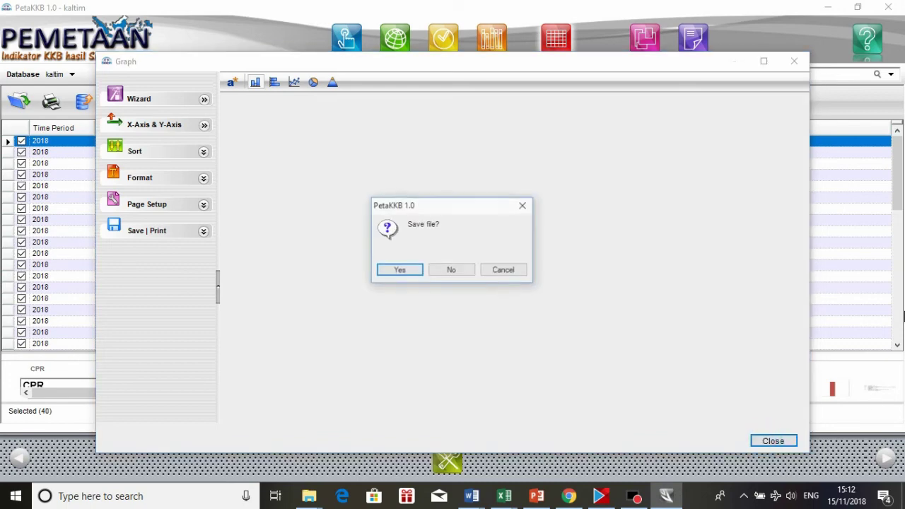
{"action": "left_click", "coordinate": [444, 272]}
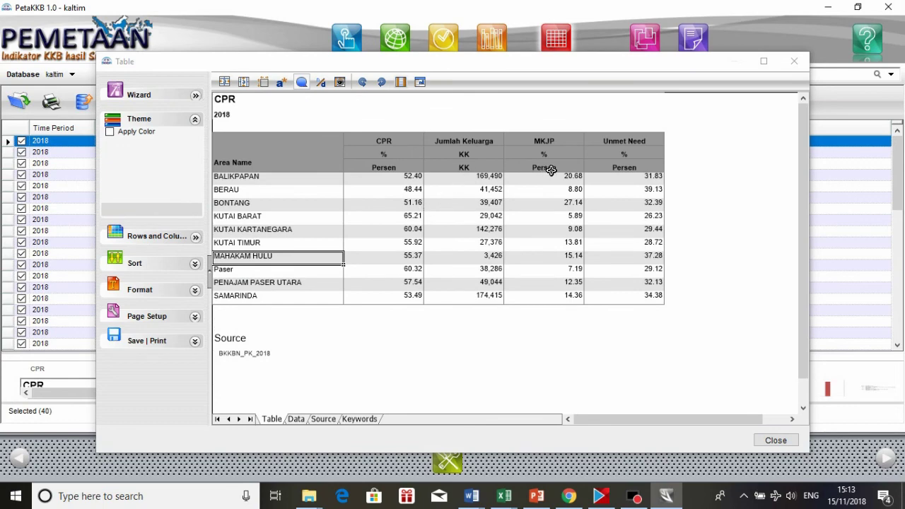
Open and dismiss the Save As dialog for the CPR 2018 table, and close the table without saving.
{"action": "left_click_drag", "start_coordinate": [462, 361], "coordinate": [543, 337]}
{"action": "left_click", "coordinate": [185, 348]}
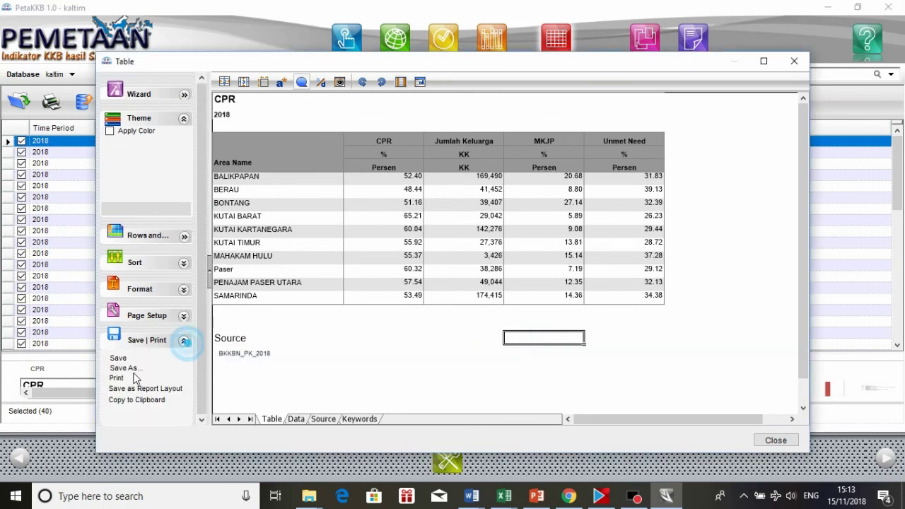
{"action": "left_click", "coordinate": [129, 371]}
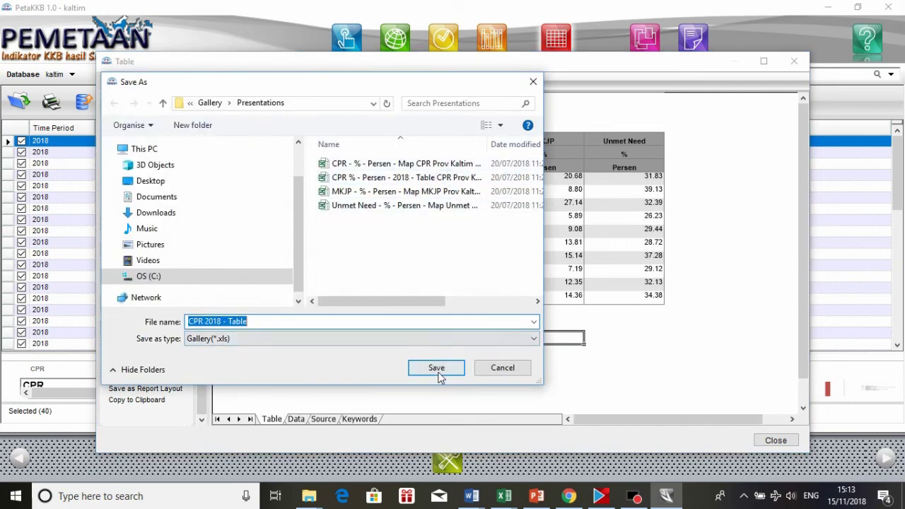
{"action": "left_click", "coordinate": [504, 369]}
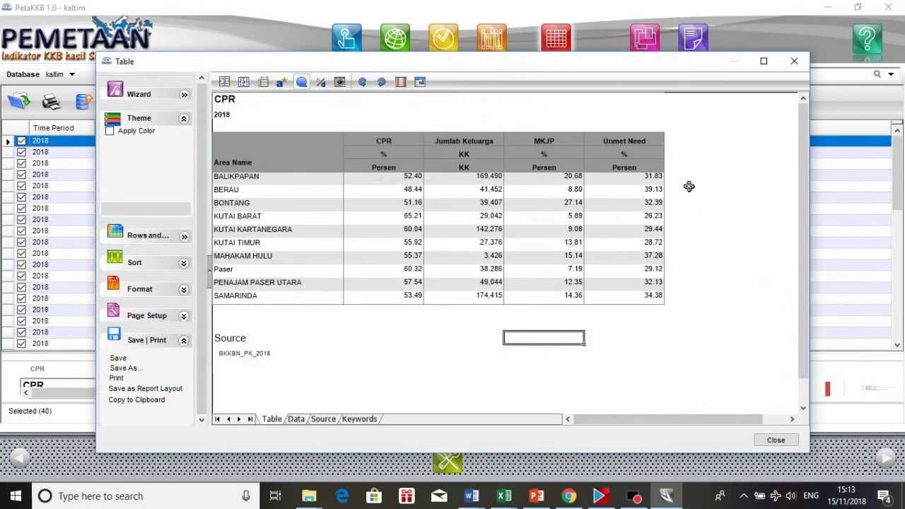
{"action": "left_click", "coordinate": [778, 440]}
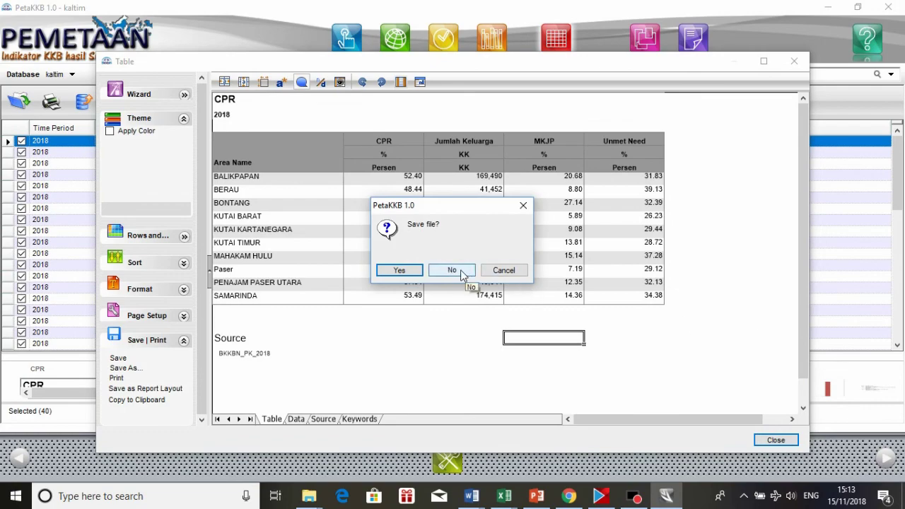
{"action": "left_click", "coordinate": [463, 275]}
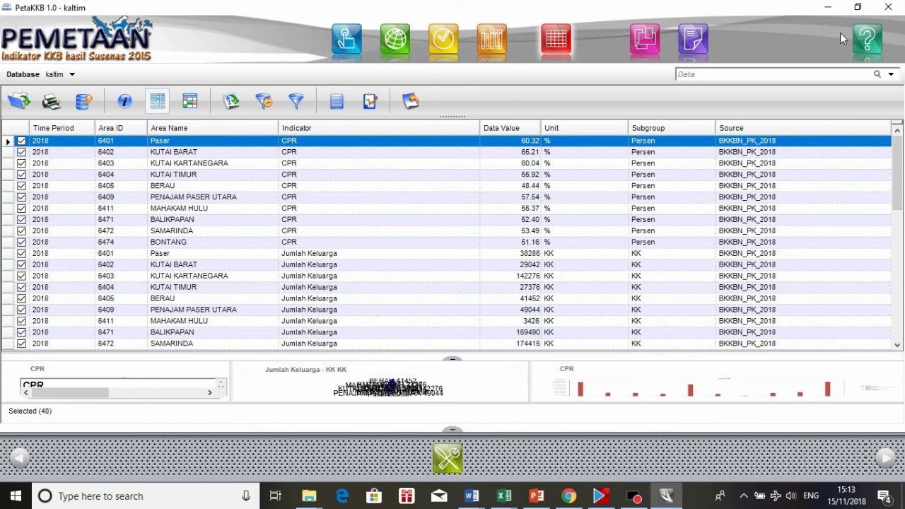
Exit PetaKKB and switch to the PROFIL KALIMANTAN TIMUR title slide of Presentation1 in PowerPoint.
{"action": "left_click", "coordinate": [890, 8]}
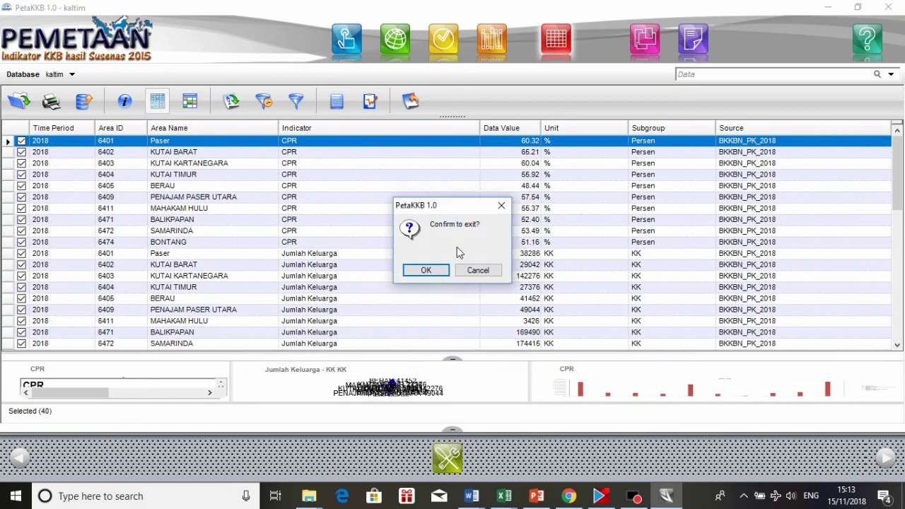
{"action": "left_click", "coordinate": [429, 271]}
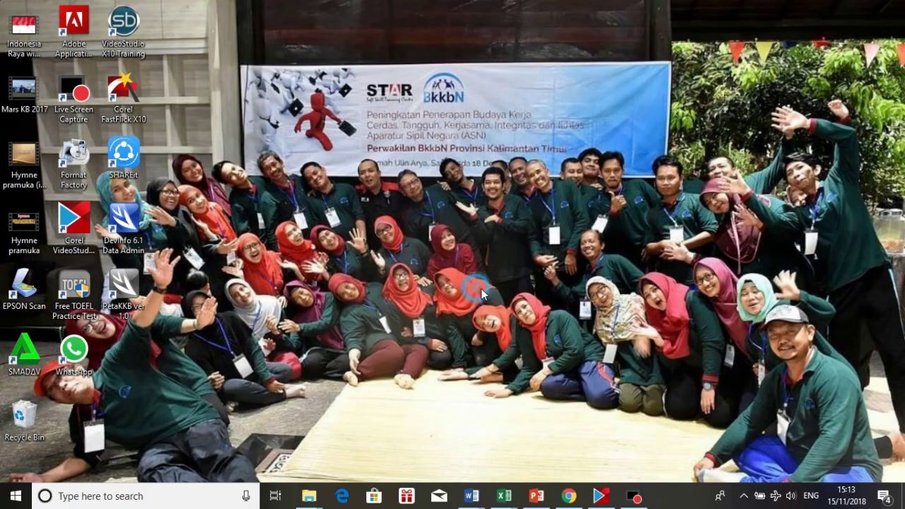
{"action": "left_click", "coordinate": [546, 492]}
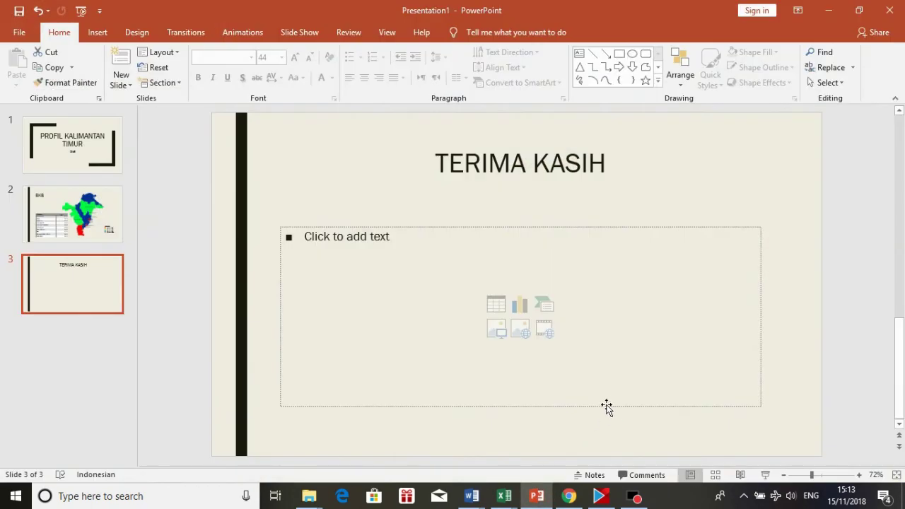
{"action": "left_click", "coordinate": [70, 153]}
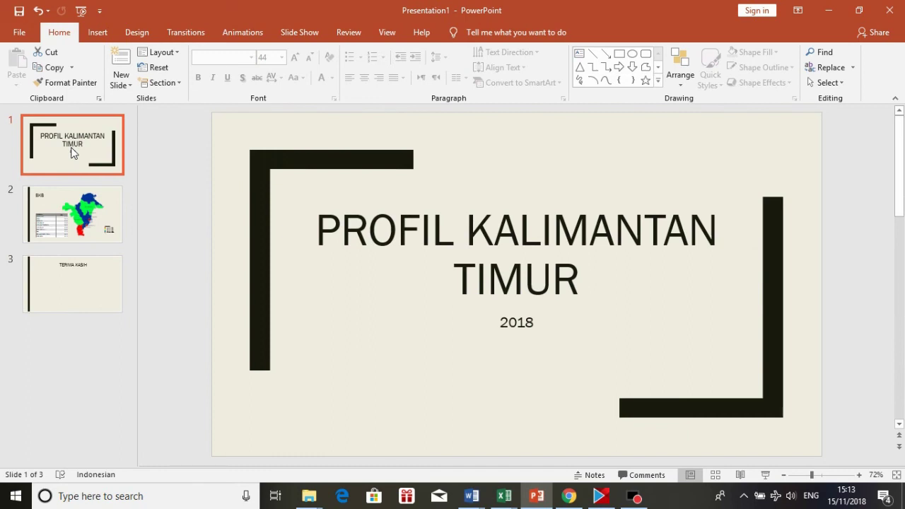
{"action": "left_click", "coordinate": [415, 332]}
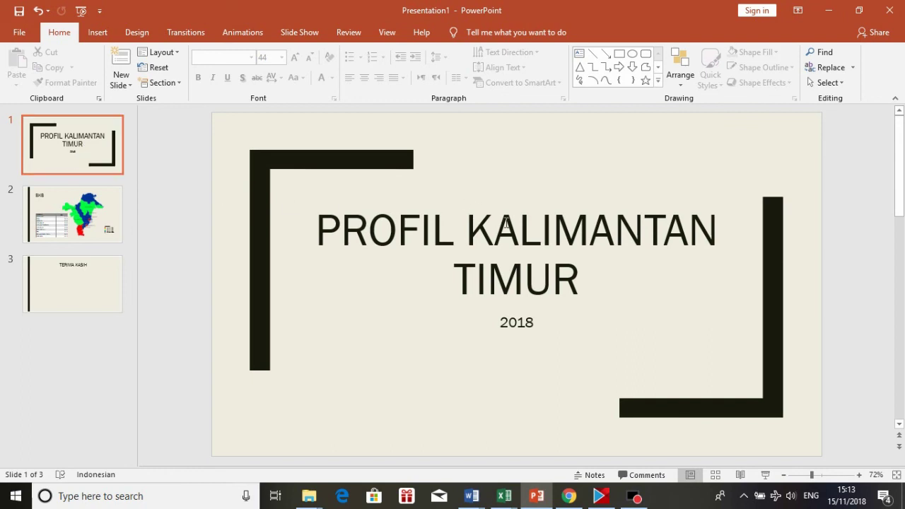
Review the title slide's heading and year, and the BKB slide's table, map and legend.
{"action": "left_click", "coordinate": [504, 329]}
{"action": "left_click", "coordinate": [531, 279]}
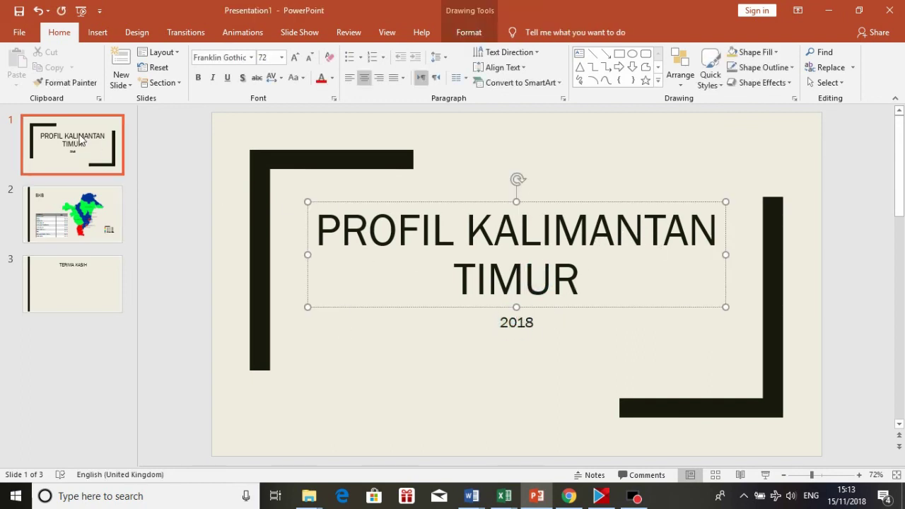
{"action": "left_click", "coordinate": [74, 212]}
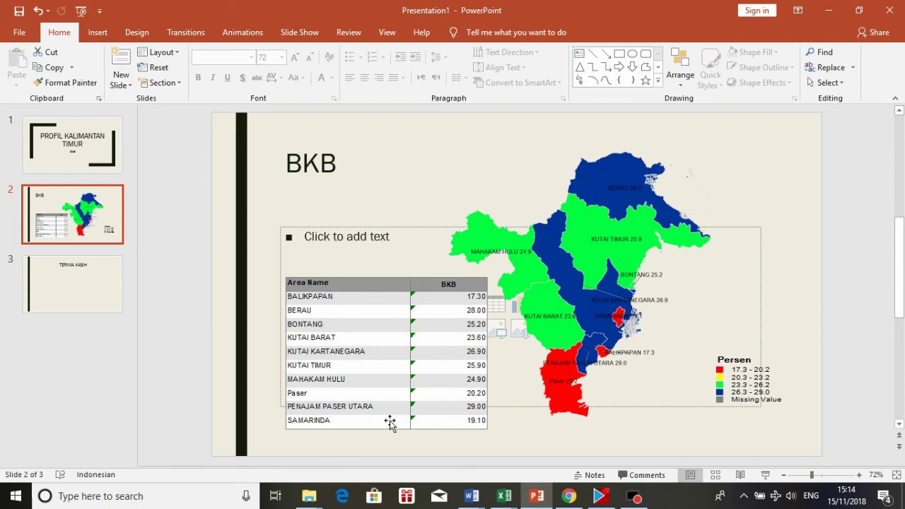
{"action": "left_click", "coordinate": [751, 382]}
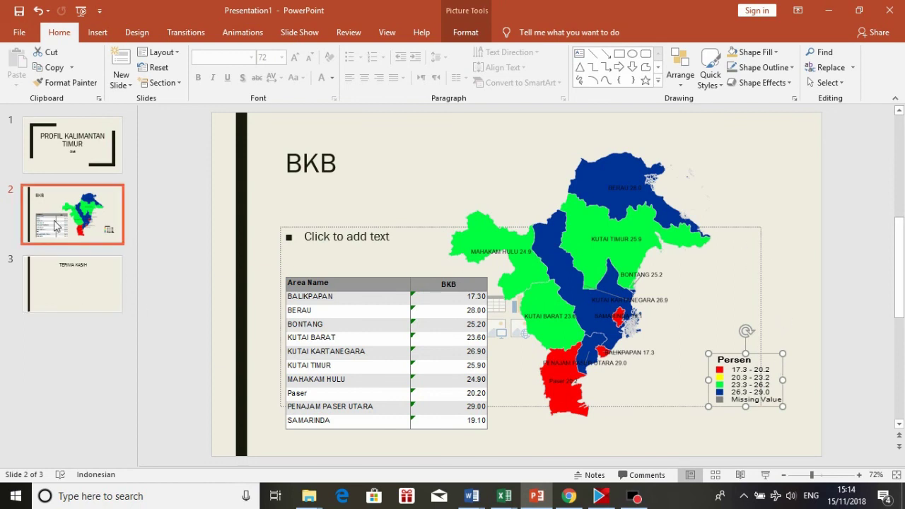
Add a new slide after the BKB slide and title it BKR.
{"action": "left_click", "coordinate": [122, 56]}
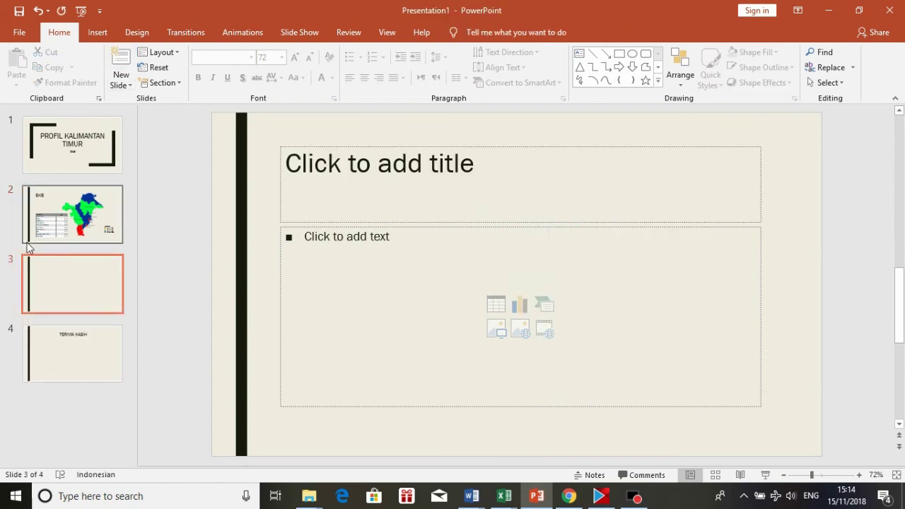
{"action": "left_click", "coordinate": [373, 183]}
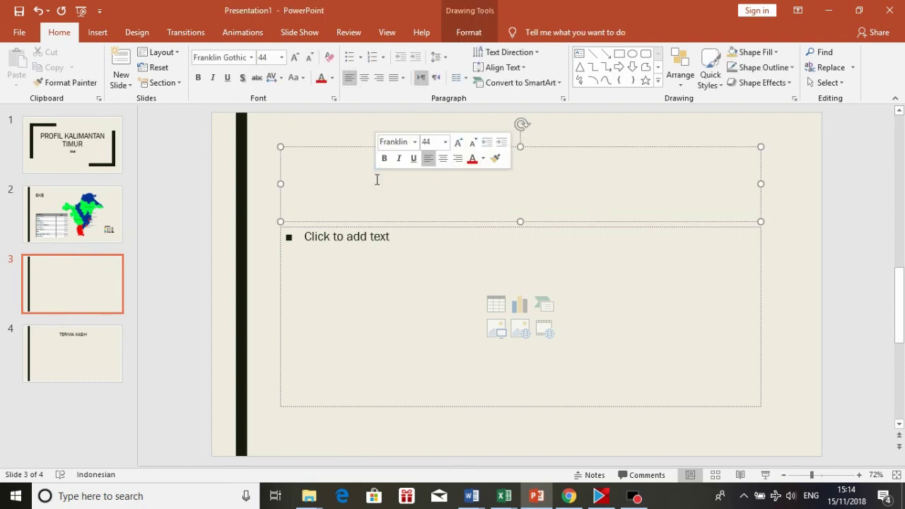
{"action": "type", "text": "BKR"}
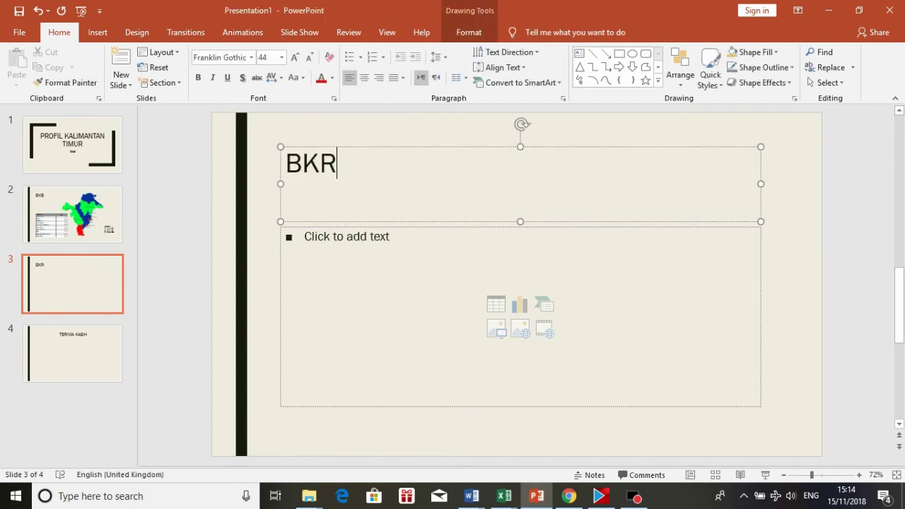
{"action": "left_click", "coordinate": [273, 308]}
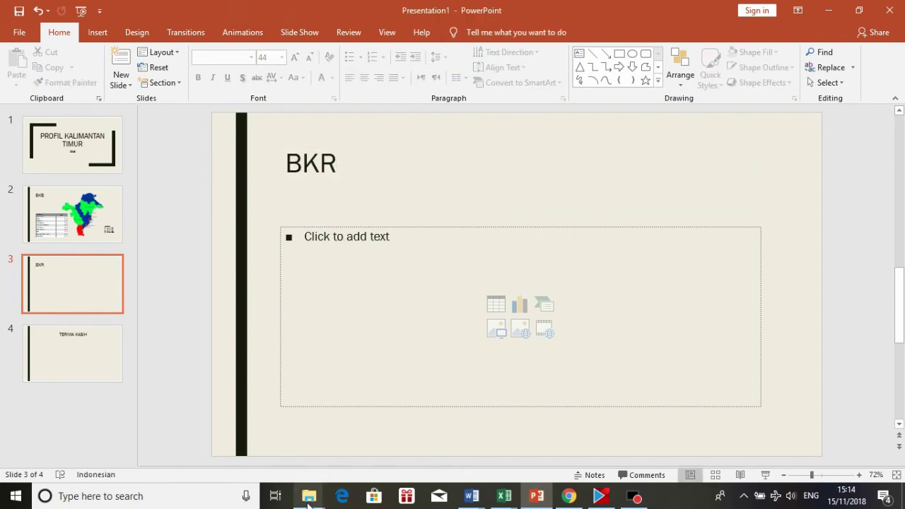
Open the Excel file "Map BKR - % - Persen - Map" from the DEVINFO dan profil 2018 folder and copy its map picture.
{"action": "mouse_move", "coordinate": [337, 481]}
{"action": "left_click", "coordinate": [278, 451]}
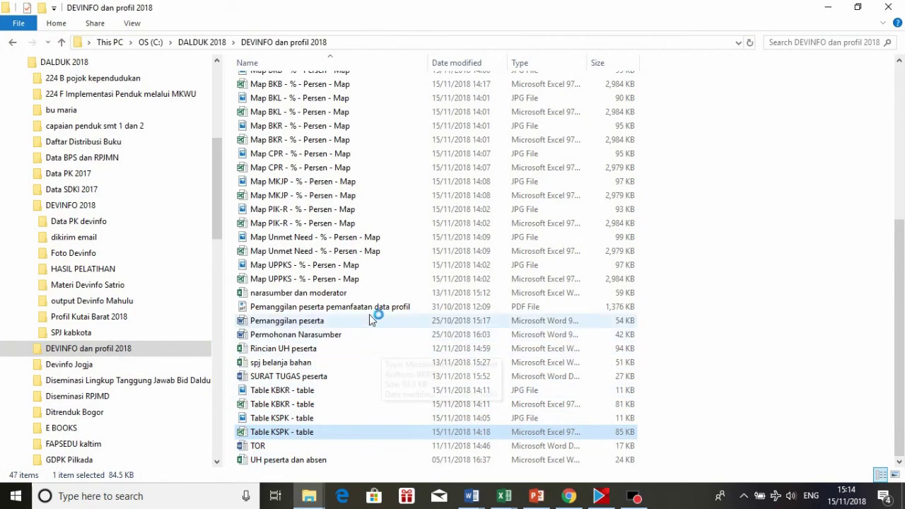
{"action": "double_click", "coordinate": [259, 140]}
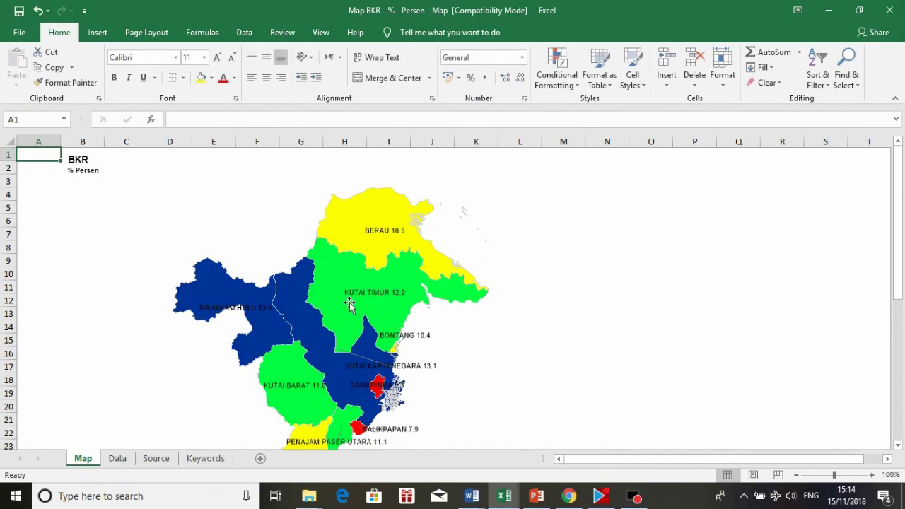
{"action": "left_click", "coordinate": [349, 304]}
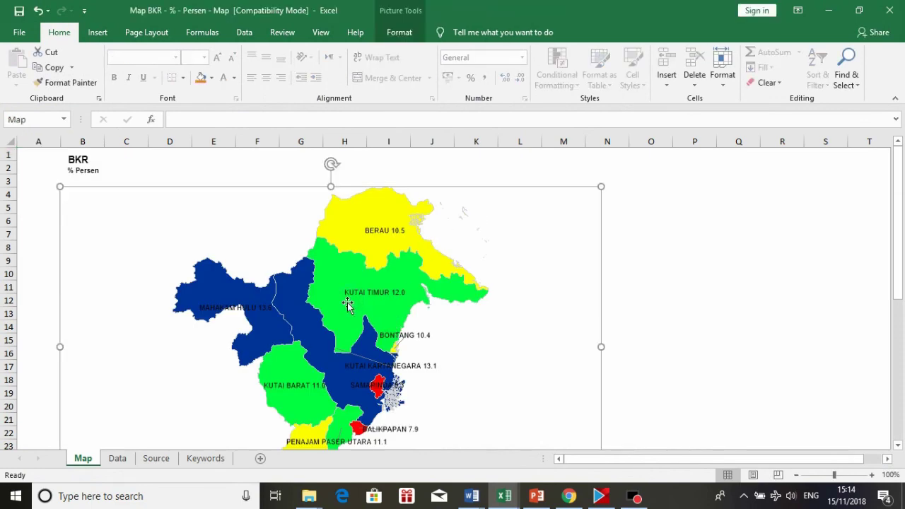
{"action": "right_click", "coordinate": [345, 304]}
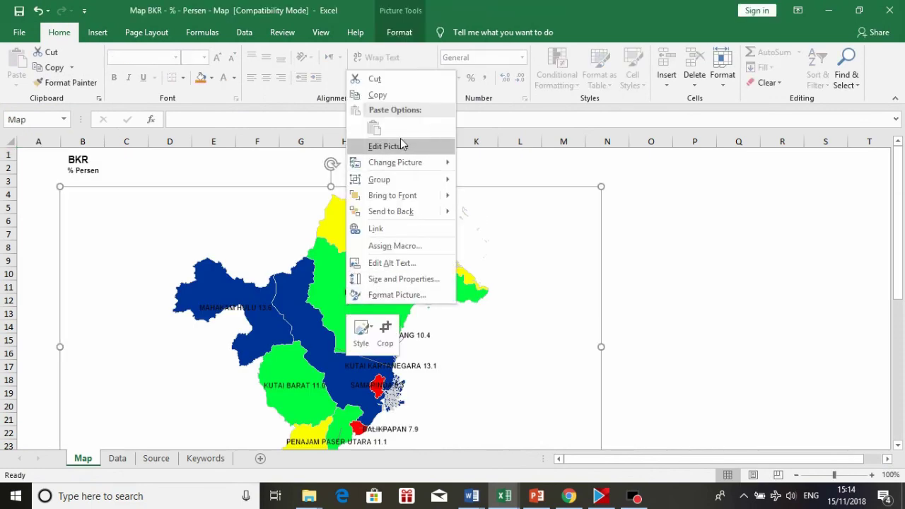
{"action": "left_click", "coordinate": [379, 95]}
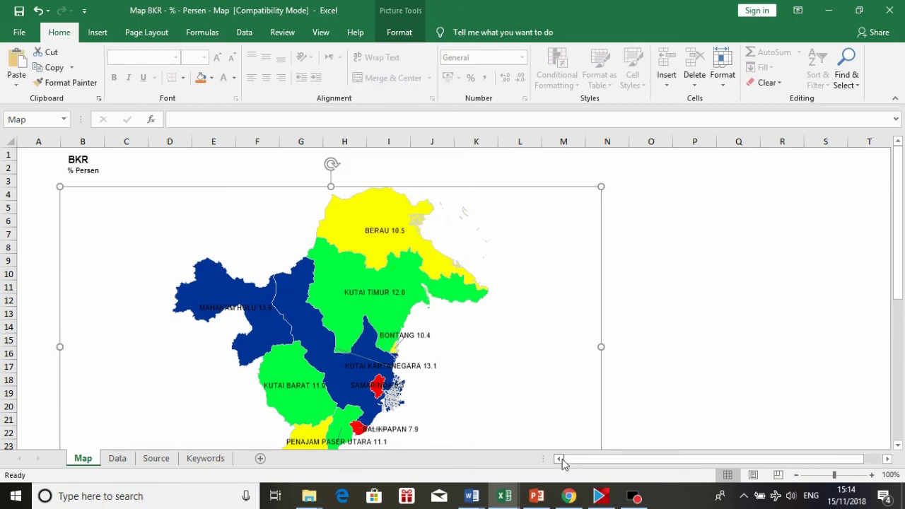
Switch to PowerPoint, paste the map onto the BKR slide, enlarge it and shift it toward the slide's lower right.
{"action": "left_click", "coordinate": [537, 496]}
{"action": "left_click", "coordinate": [417, 172]}
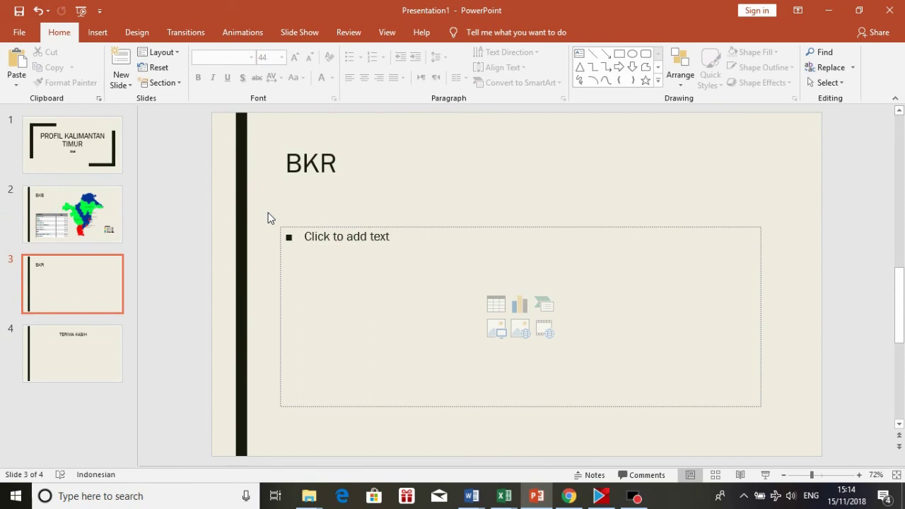
{"action": "key", "text": "ctrl+v"}
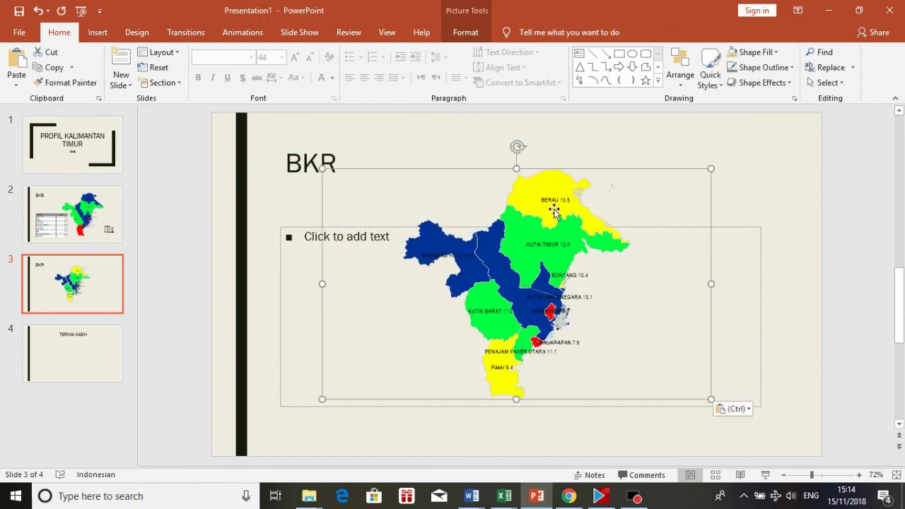
{"action": "left_click_drag", "start_coordinate": [323, 169], "coordinate": [297, 130]}
{"action": "left_click_drag", "start_coordinate": [591, 315], "coordinate": [646, 344]}
Return to the Map BKR workbook in Excel and select the Persen legend picture below the map.
{"action": "mouse_move", "coordinate": [504, 496]}
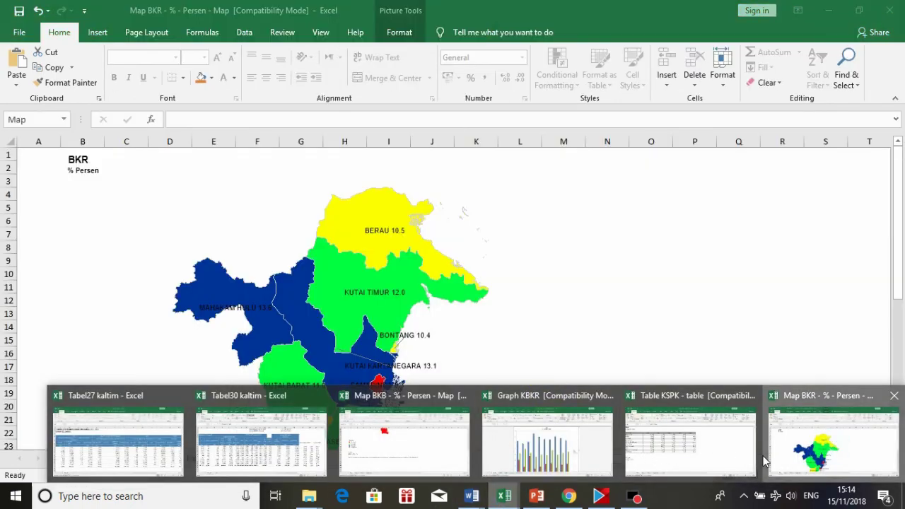
{"action": "left_click", "coordinate": [833, 453]}
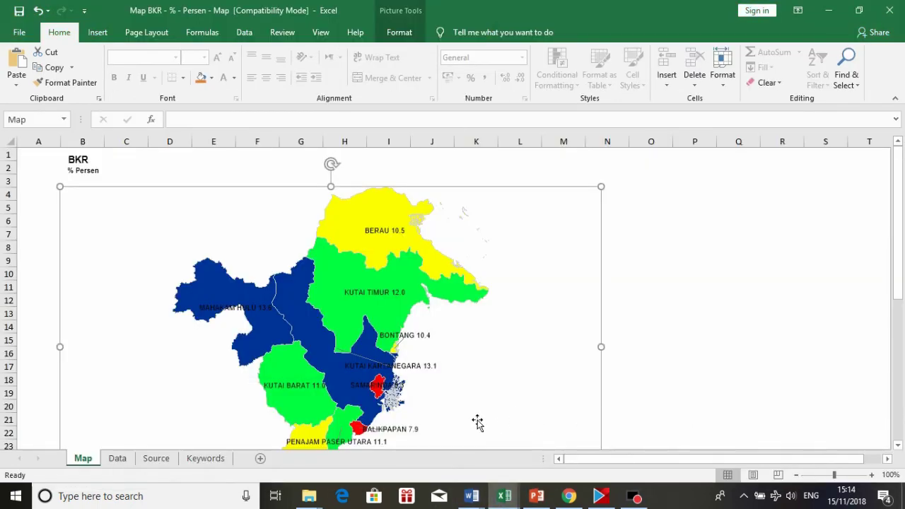
{"action": "scroll", "coordinate": [121, 394], "scroll_direction": "down", "scroll_amount": 6}
{"action": "left_click", "coordinate": [121, 348]}
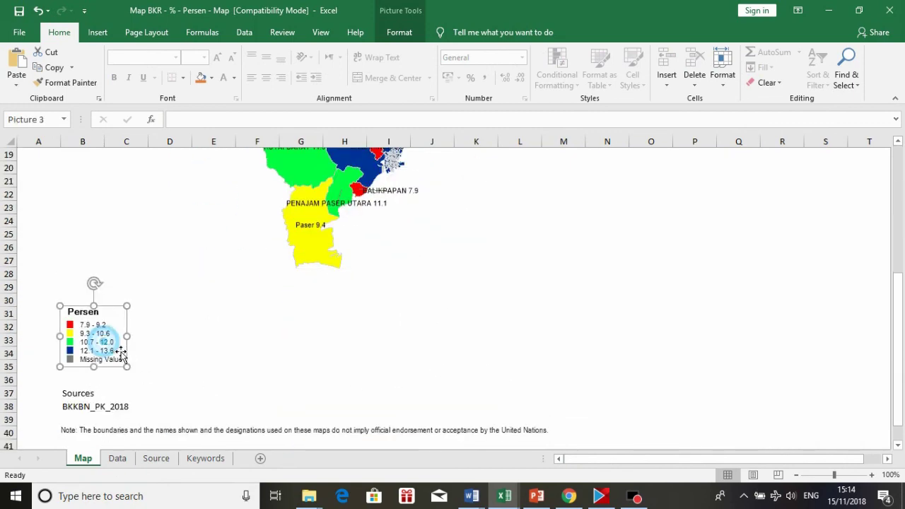